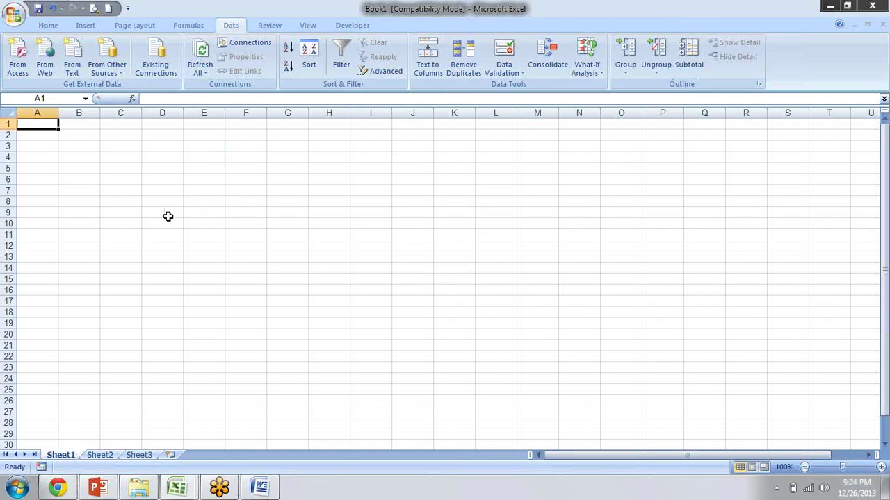
Open the What-If Analysis options and dismiss them without choosing one.
{"action": "left_click", "coordinate": [592, 73]}
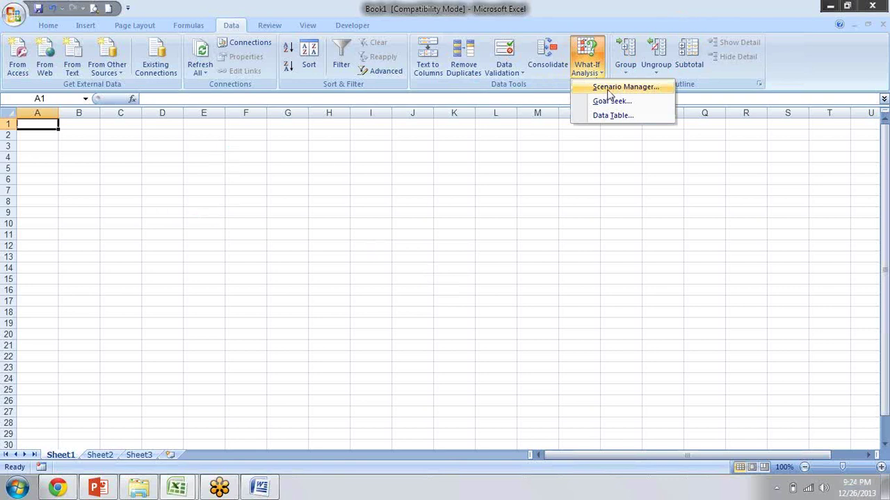
{"action": "left_click", "coordinate": [202, 182]}
{"action": "key", "text": "Down"}
{"action": "key", "text": "Down"}
{"action": "key", "text": "Down"}
{"action": "key", "text": "Up"}
{"action": "key", "text": "Up"}
{"action": "key", "text": "Up"}
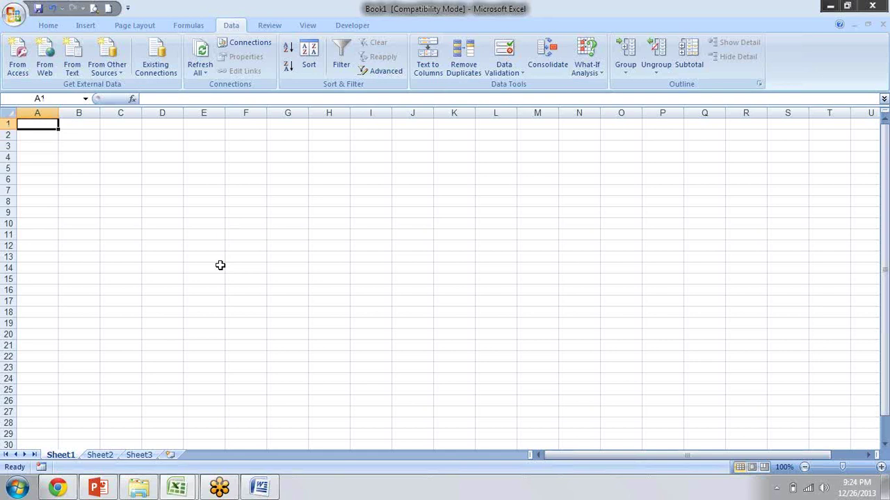
Enter trial entries Item and Lether Jacket in A1:B1 and autofit column B.
{"action": "type", "text": "Item"}
{"action": "key", "text": "Tab"}
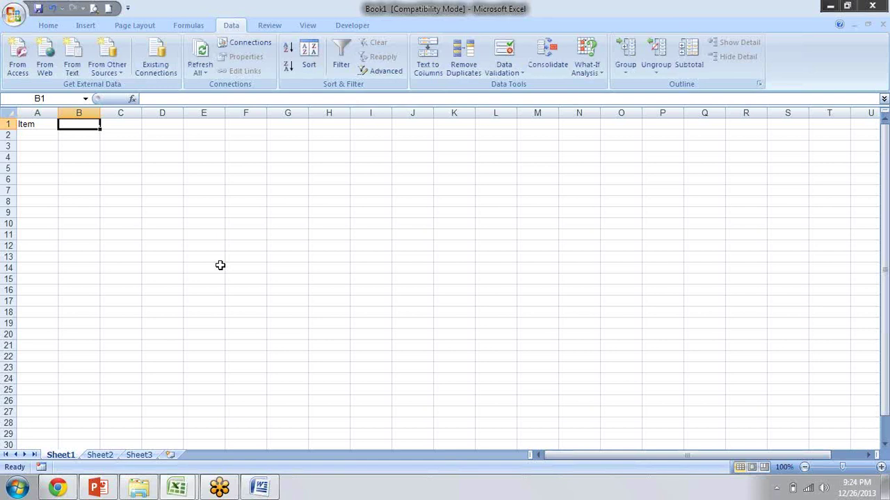
{"action": "type", "text": "Lether Jacket"}
{"action": "key", "text": "Return"}
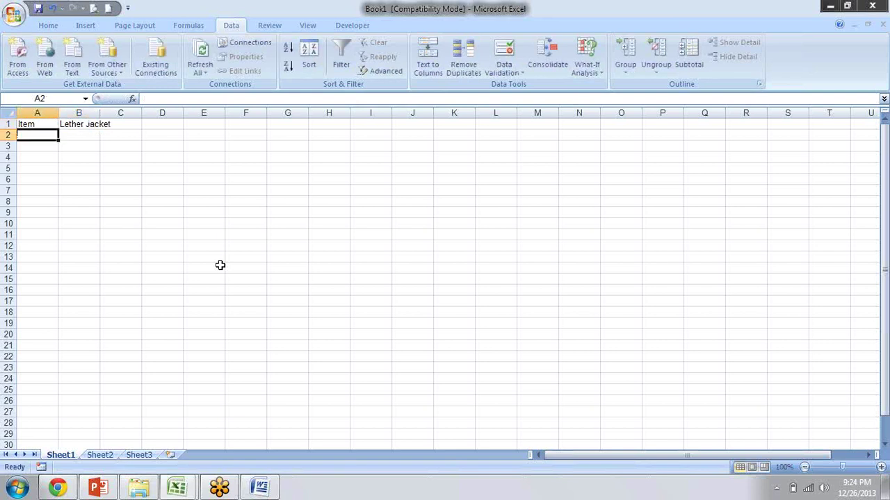
{"action": "double_click", "coordinate": [100, 112]}
{"action": "key", "text": "Return"}
{"action": "key", "text": "Up"}
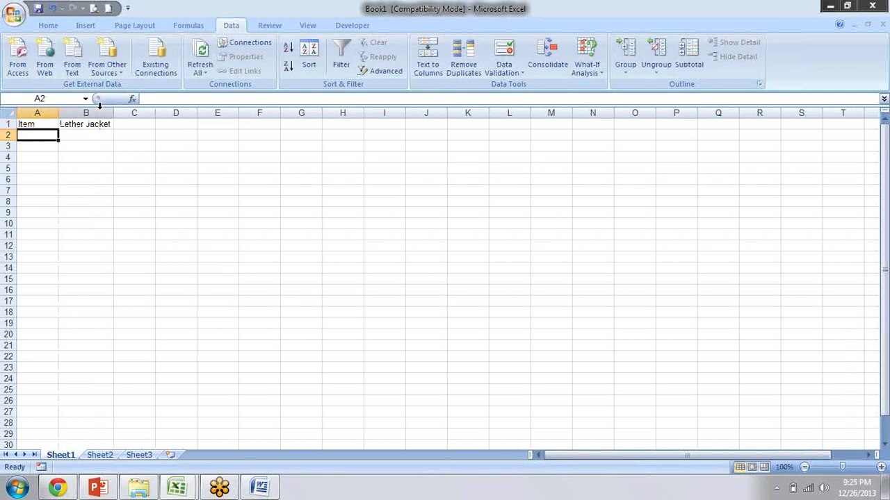
Clear the Lether Jacket entry from cell B1.
{"action": "left_click", "coordinate": [100, 104]}
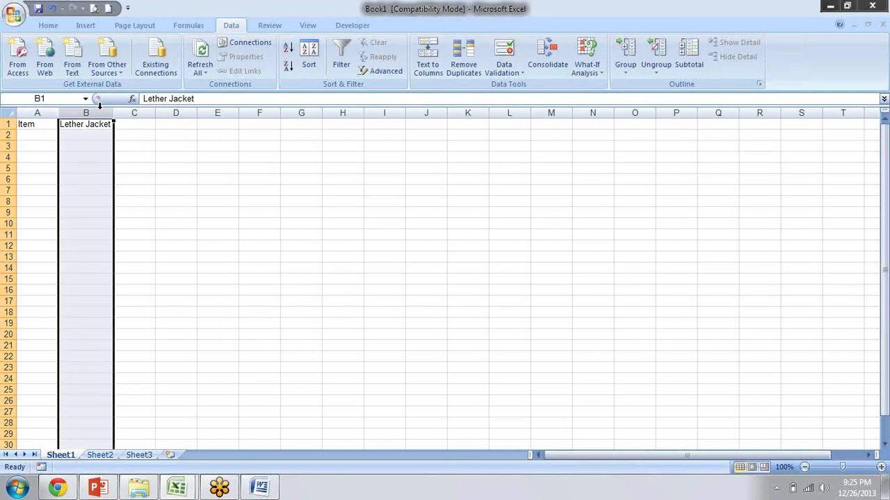
{"action": "key", "text": "shift+BackSpace"}
{"action": "key", "text": "Down"}
{"action": "key", "text": "Left"}
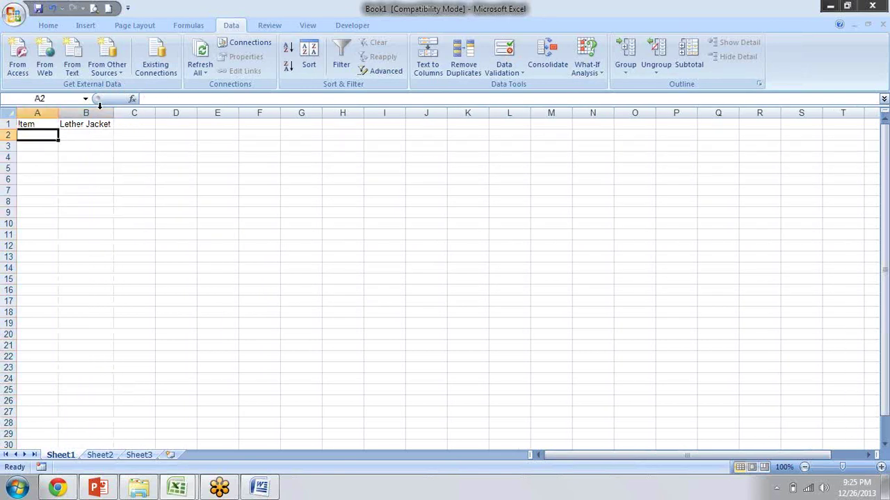
{"action": "key", "text": "Up"}
{"action": "key", "text": "Right"}
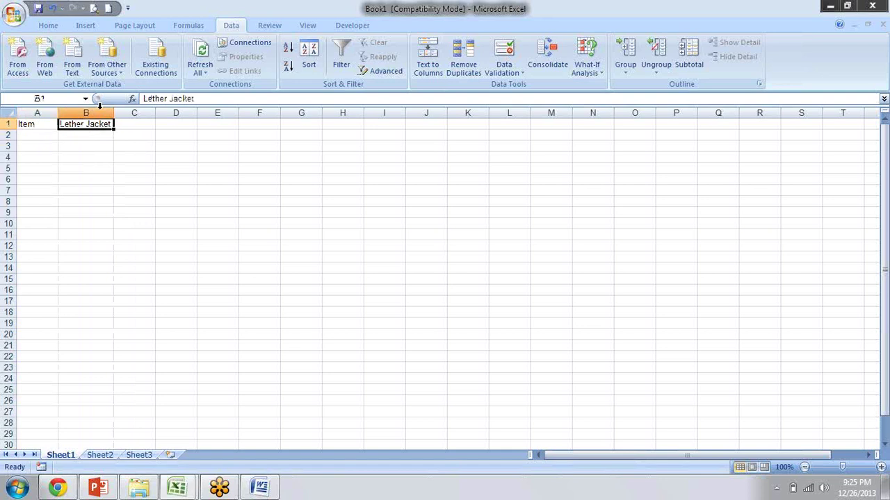
{"action": "key", "text": "Delete"}
Relabel A1 as Loan and enter 50000 in B1.
{"action": "key", "text": "Left"}
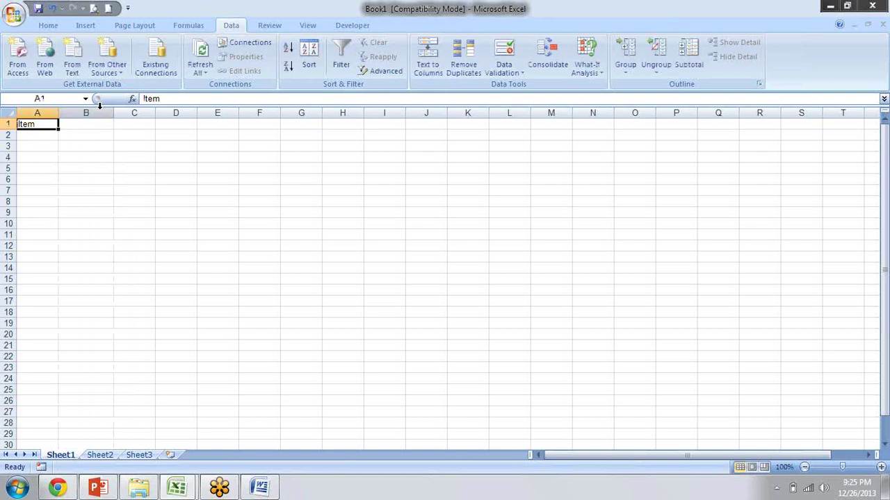
{"action": "type", "text": "Loan"}
{"action": "key", "text": "Tab"}
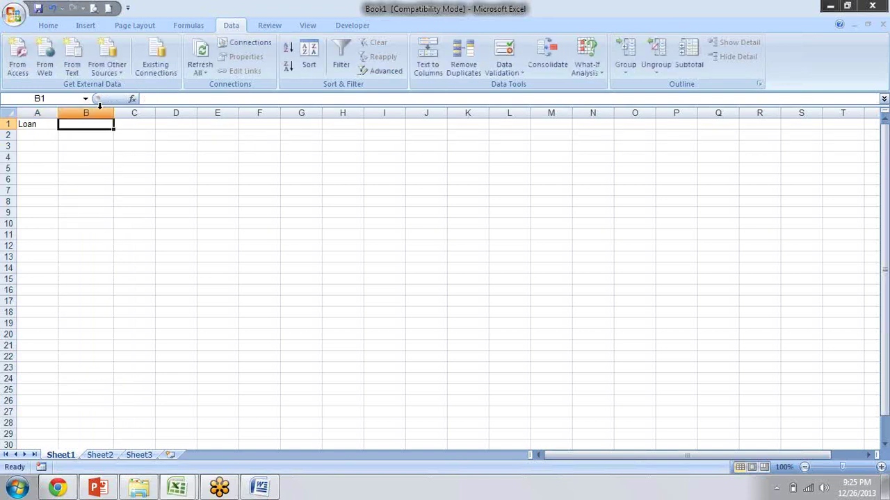
{"action": "type", "text": "50"}
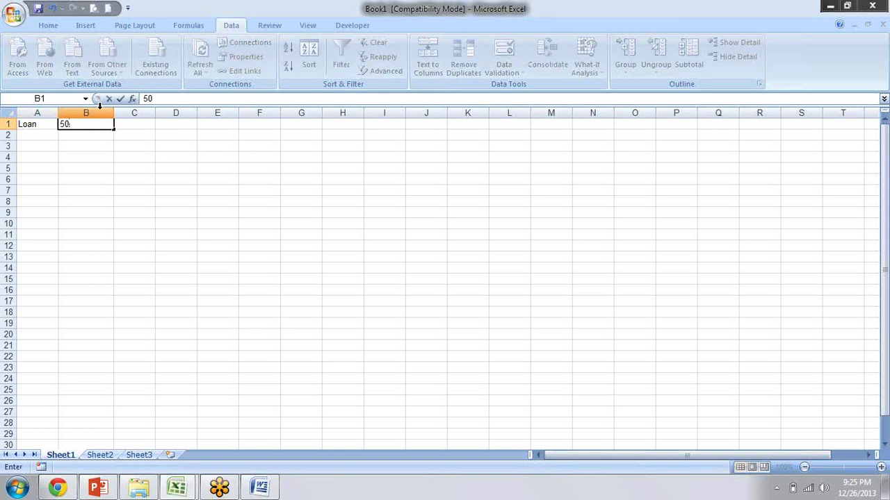
{"action": "type", "text": "000"}
{"action": "key", "text": "Return"}
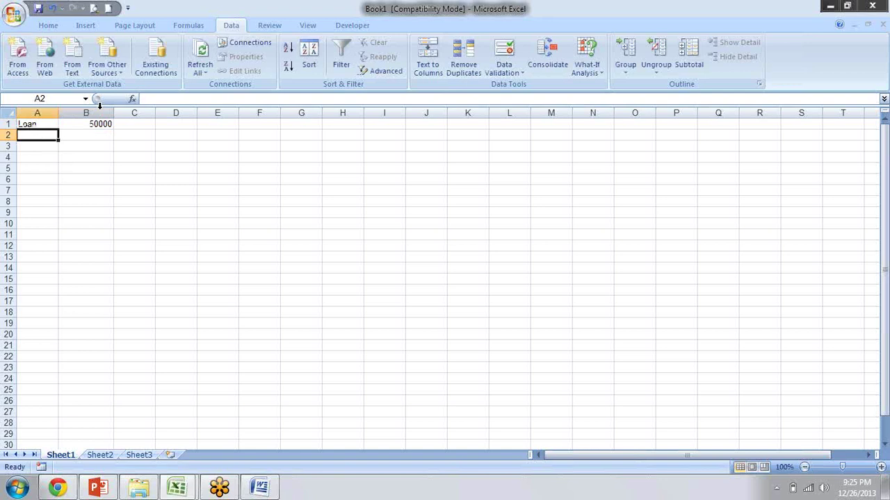
{"action": "key", "text": "Up"}
{"action": "key", "text": "Down"}
{"action": "key", "text": "Up"}
Delete 50000 from B1 and relabel A1 as Qty.
{"action": "key", "text": "Right"}
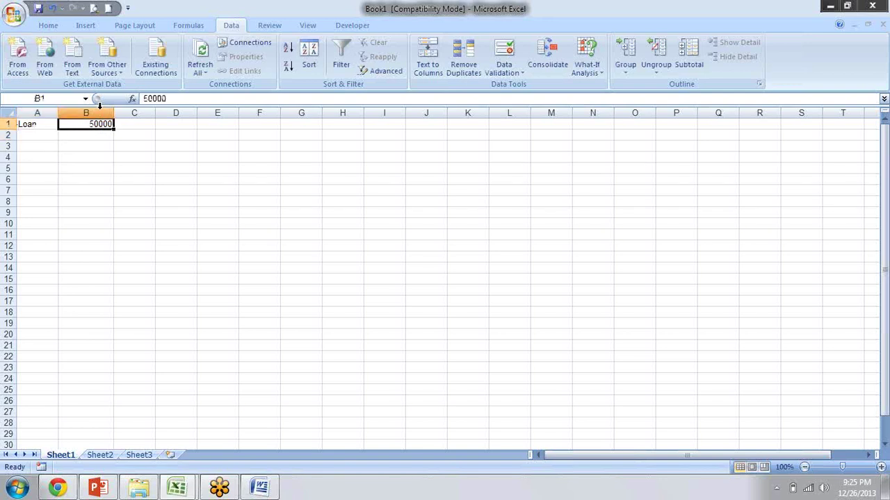
{"action": "key", "text": "Down"}
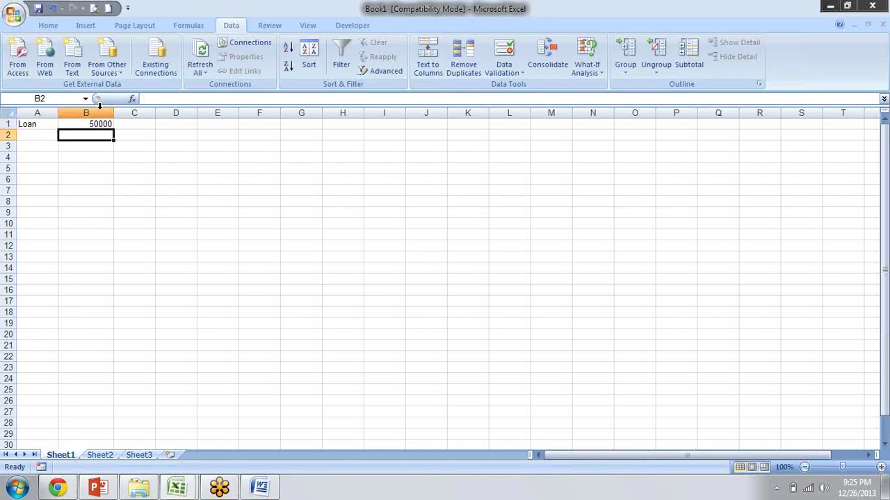
{"action": "key", "text": "Up"}
{"action": "key", "text": "Delete"}
{"action": "key", "text": "Left"}
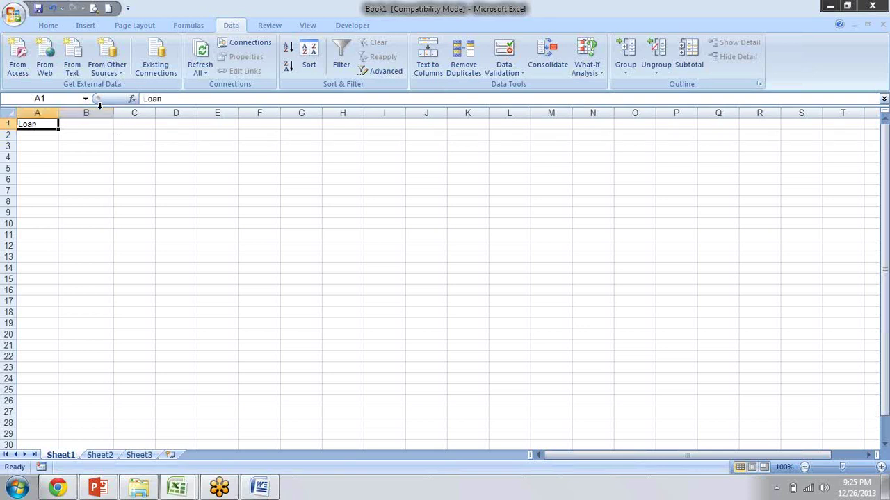
{"action": "type", "text": "Qty"}
{"action": "key", "text": "Tab"}
Enter Qty 20 in B1 and Rate 100 in row 2.
{"action": "type", "text": "20"}
{"action": "key", "text": "Return"}
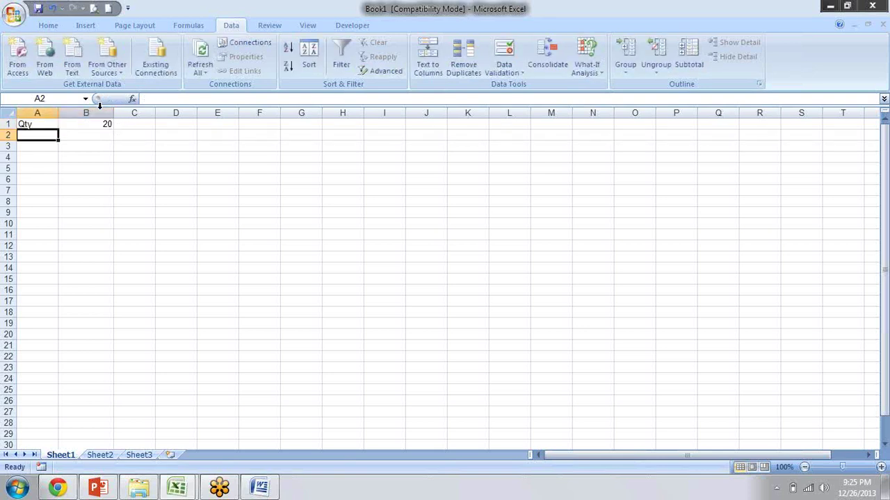
{"action": "type", "text": "Rate"}
{"action": "key", "text": "Tab"}
{"action": "type", "text": "100"}
{"action": "key", "text": "Return"}
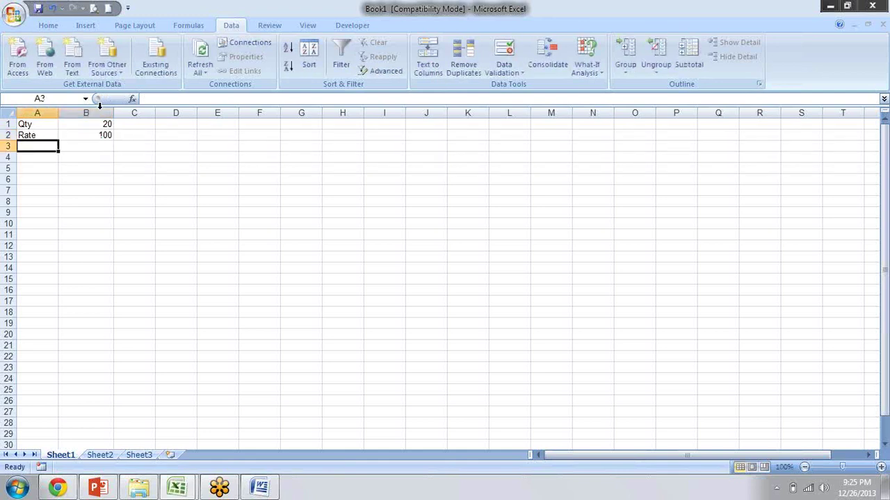
Label cell A3 Discount, correcting the typos.
{"action": "type", "text": "D"}
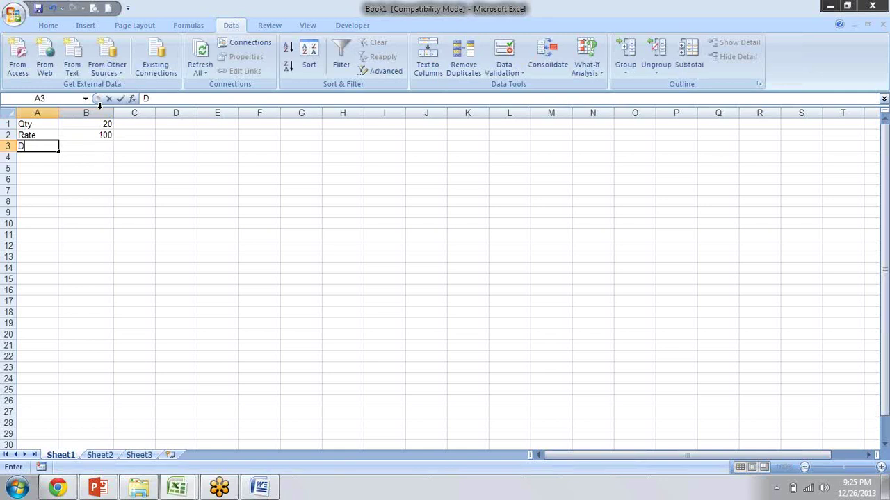
{"action": "type", "text": "is"}
{"action": "key", "text": "BackSpace"}
{"action": "key", "text": "BackSpace"}
{"action": "type", "text": "ic"}
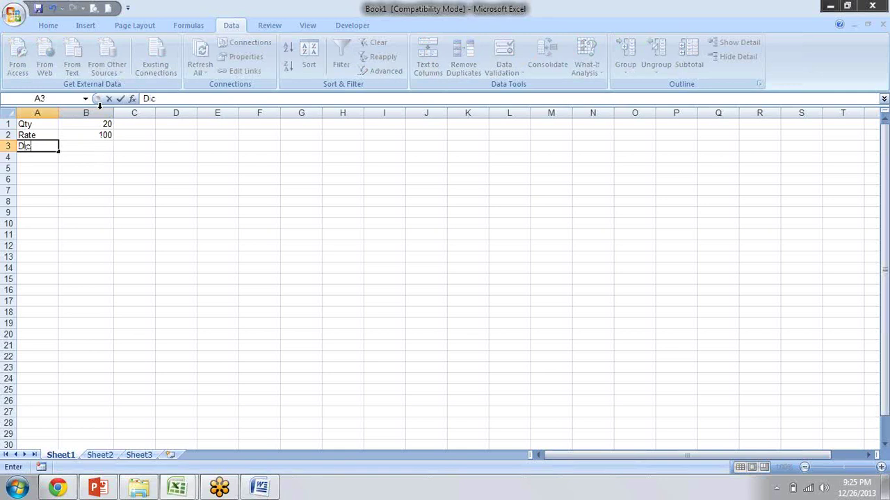
{"action": "key", "text": "BackSpace"}
{"action": "type", "text": "scount"}
{"action": "key", "text": "Return"}
Enter discount value 5 in B3 and label A4 Total.
{"action": "key", "text": "Up"}
{"action": "key", "text": "Right"}
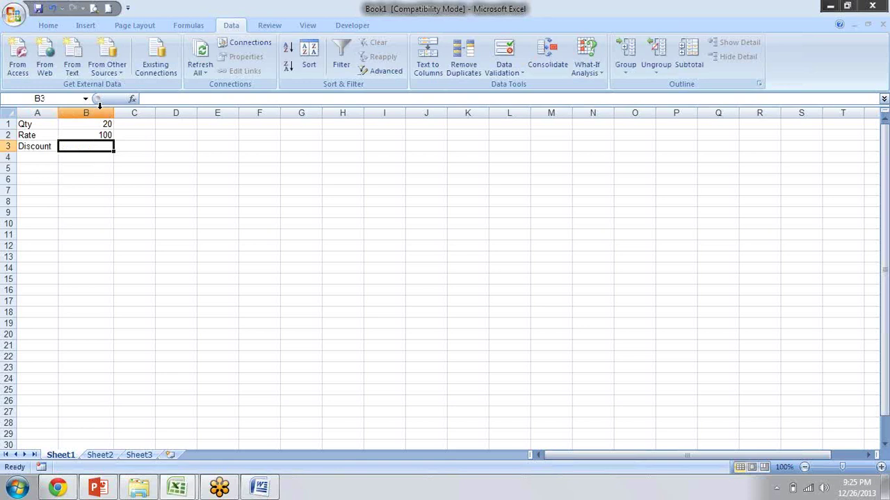
{"action": "type", "text": "5"}
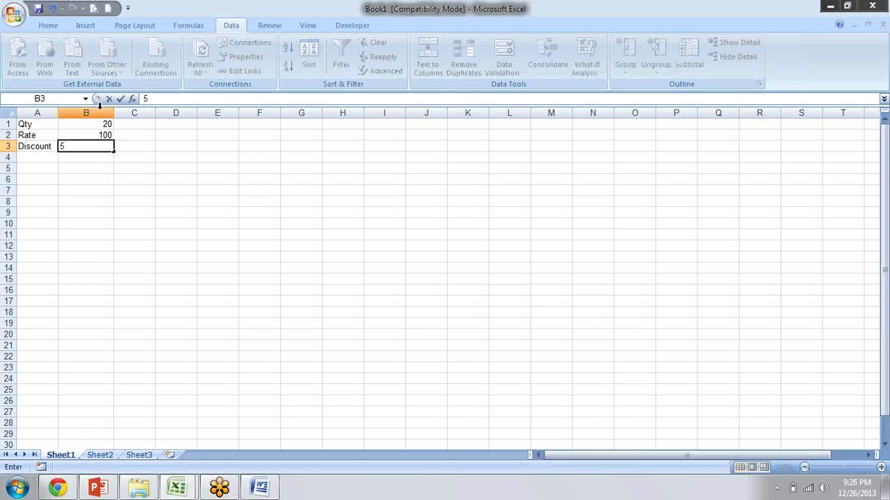
{"action": "key", "text": "Return"}
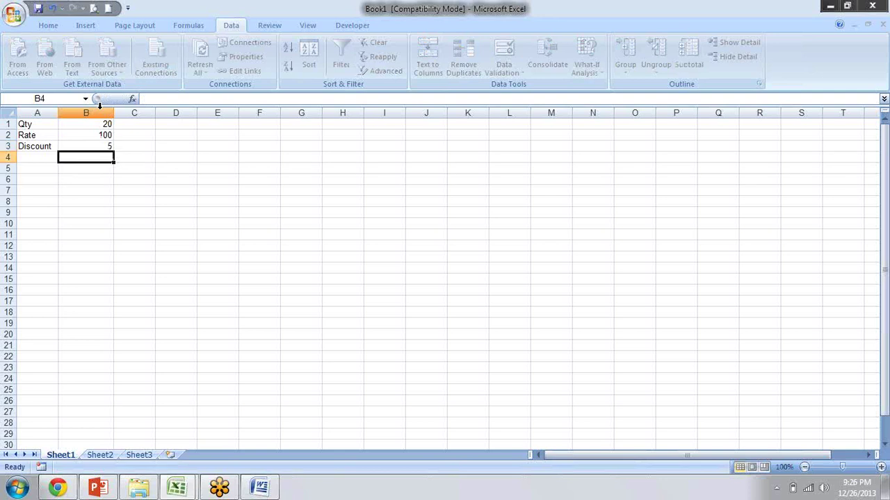
{"action": "key", "text": "Left"}
{"action": "type", "text": "T"}
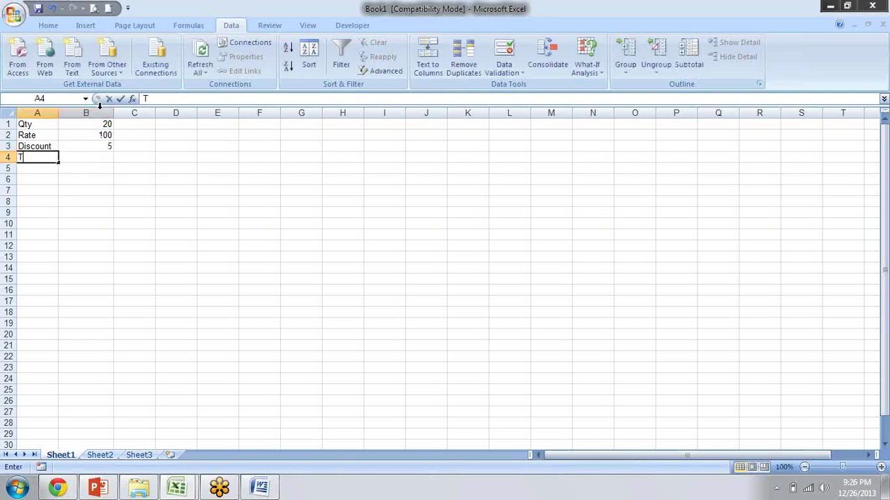
{"action": "type", "text": "otal"}
{"action": "key", "text": "Tab"}
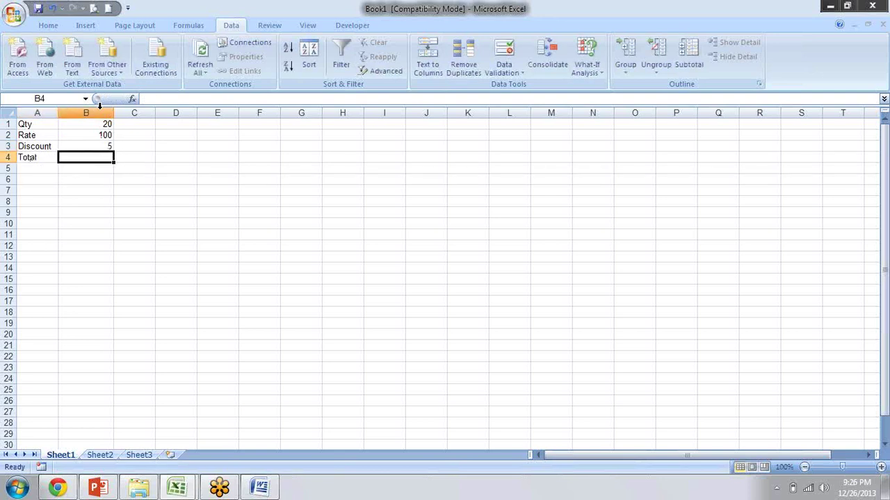
Enter =B1*B2-(B2*B3) in B4 so the Total shows 1500.
{"action": "type", "text": "="}
{"action": "key", "text": "Up"}
{"action": "key", "text": "Up"}
{"action": "key", "text": "Up"}
{"action": "type", "text": "*"}
{"action": "key", "text": "Up"}
{"action": "key", "text": "Up"}
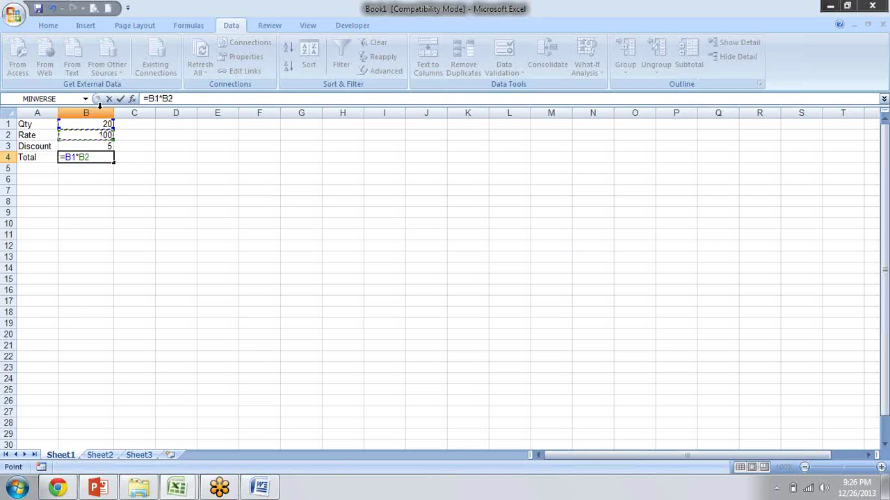
{"action": "type", "text": "-"}
{"action": "type", "text": "("}
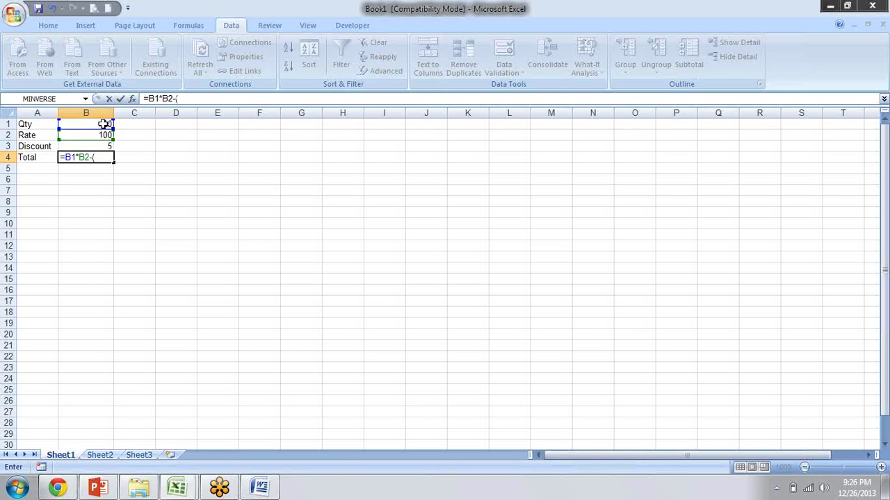
{"action": "left_click", "coordinate": [103, 135]}
{"action": "type", "text": "*"}
{"action": "left_click", "coordinate": [108, 144]}
{"action": "type", "text": ")"}
{"action": "key", "text": "Return"}
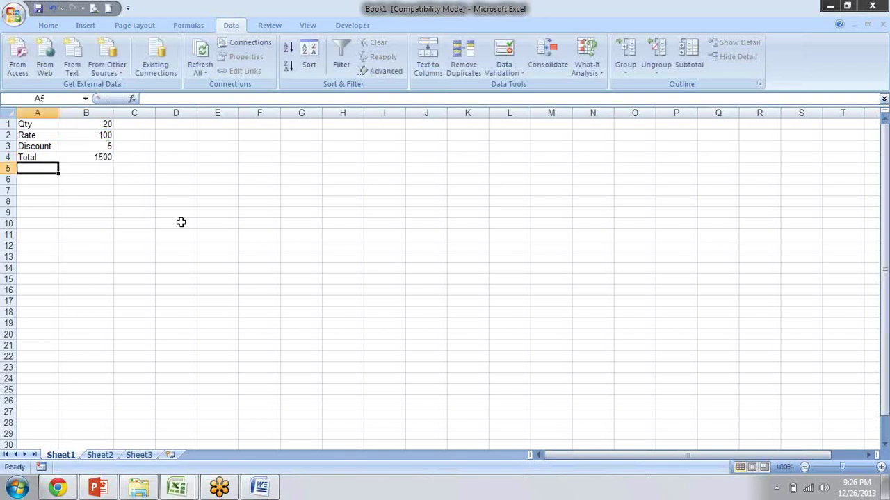
Move around cell B4 to check the Total formula.
{"action": "key", "text": "Right"}
{"action": "key", "text": "Up"}
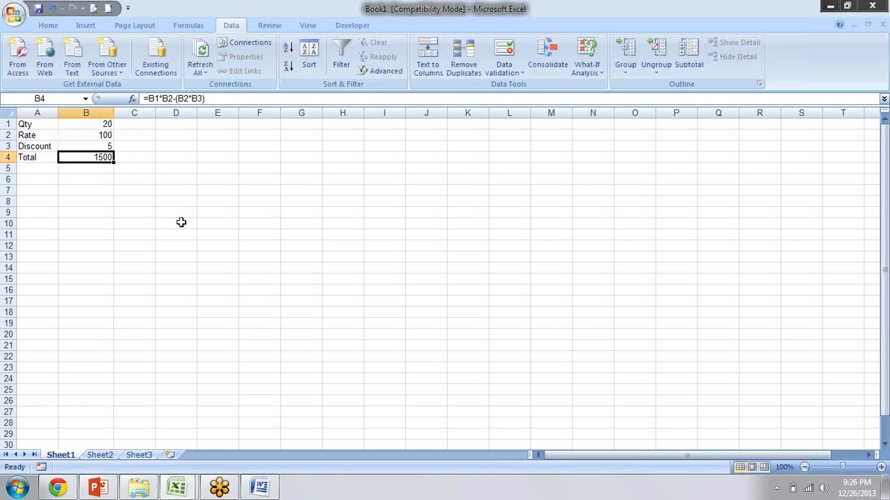
{"action": "key", "text": "Left"}
{"action": "key", "text": "Down"}
{"action": "key", "text": "Up"}
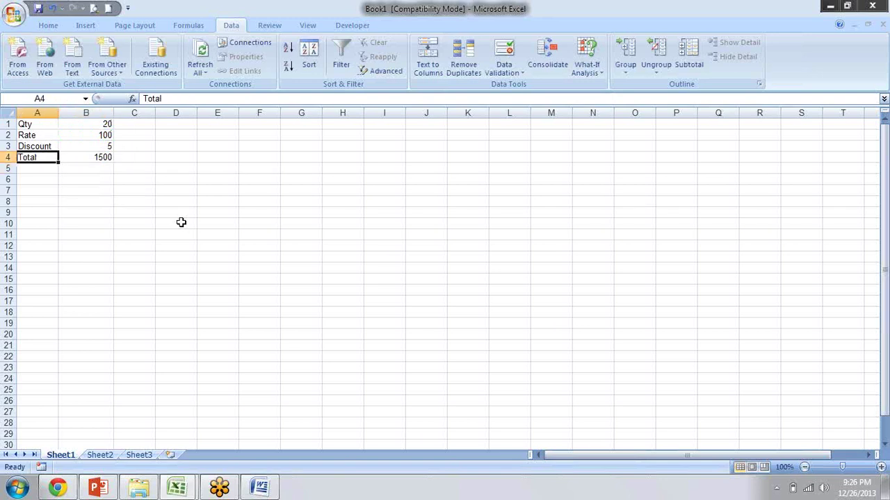
{"action": "key", "text": "Right"}
{"action": "key", "text": "Down"}
{"action": "key", "text": "Up"}
{"action": "key", "text": "Down"}
{"action": "key", "text": "Down"}
{"action": "key", "text": "Down"}
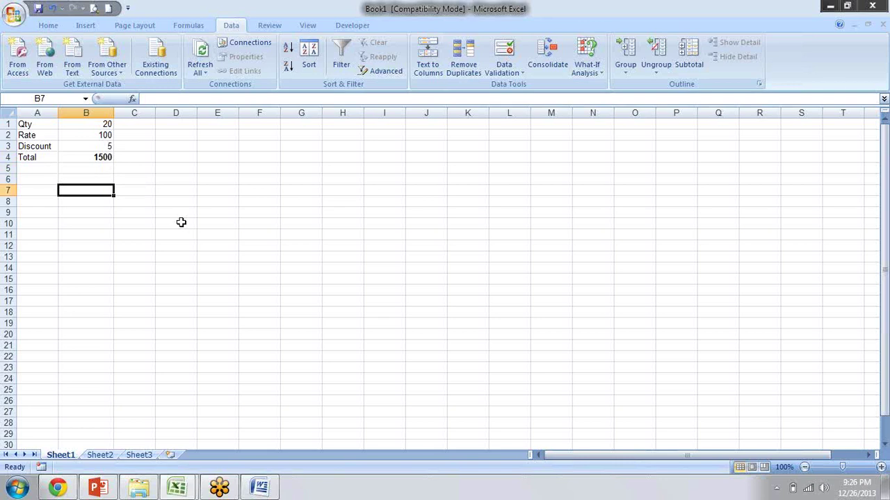
{"action": "key", "text": "Up"}
{"action": "key", "text": "Up"}
{"action": "key", "text": "Up"}
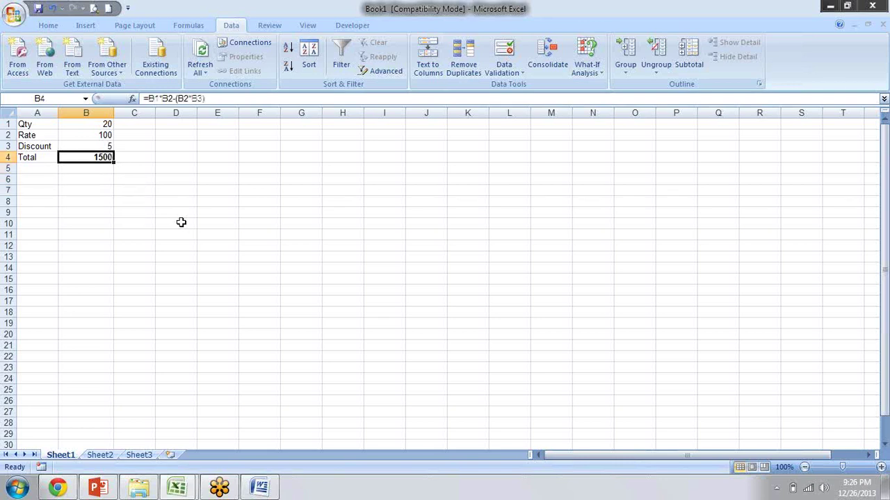
{"action": "key", "text": "Down"}
{"action": "key", "text": "Down"}
{"action": "key", "text": "Down"}
{"action": "key", "text": "Down"}
{"action": "key", "text": "Up"}
{"action": "key", "text": "Up"}
{"action": "key", "text": "Up"}
{"action": "key", "text": "Up"}
Add a new scenario in Scenario Manager with B2 as the changing cell.
{"action": "left_click", "coordinate": [602, 76]}
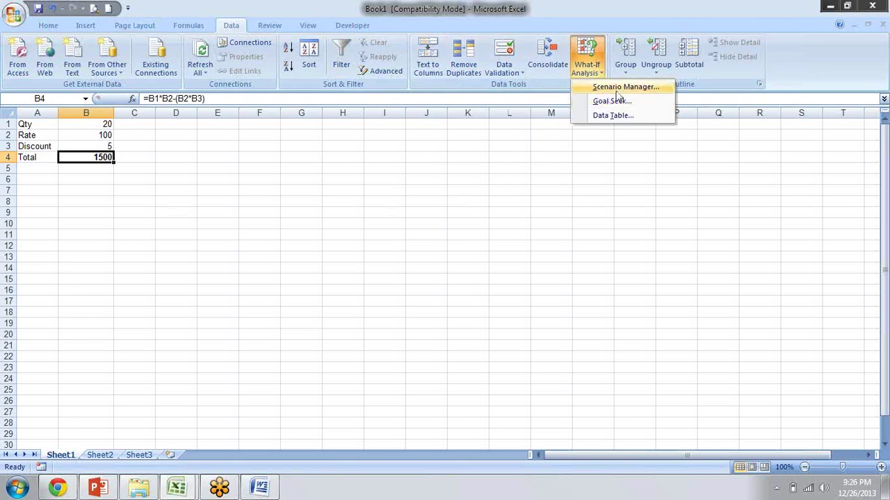
{"action": "left_click", "coordinate": [618, 89]}
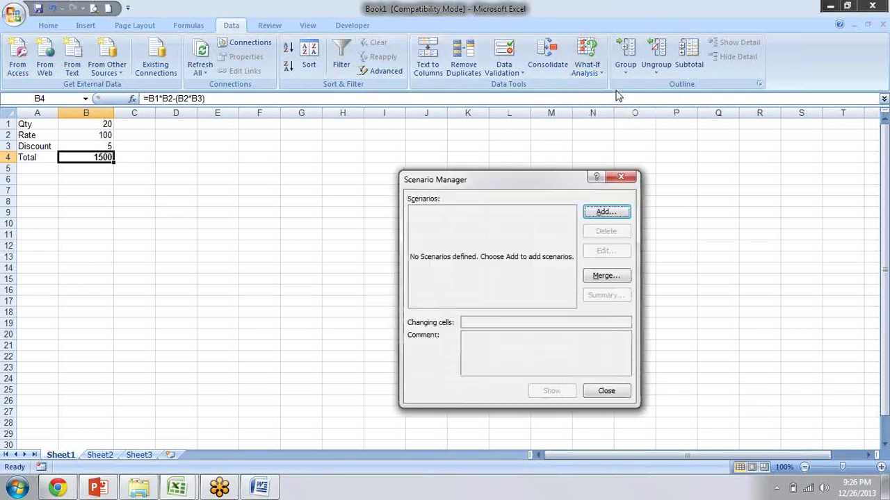
{"action": "left_click", "coordinate": [607, 212]}
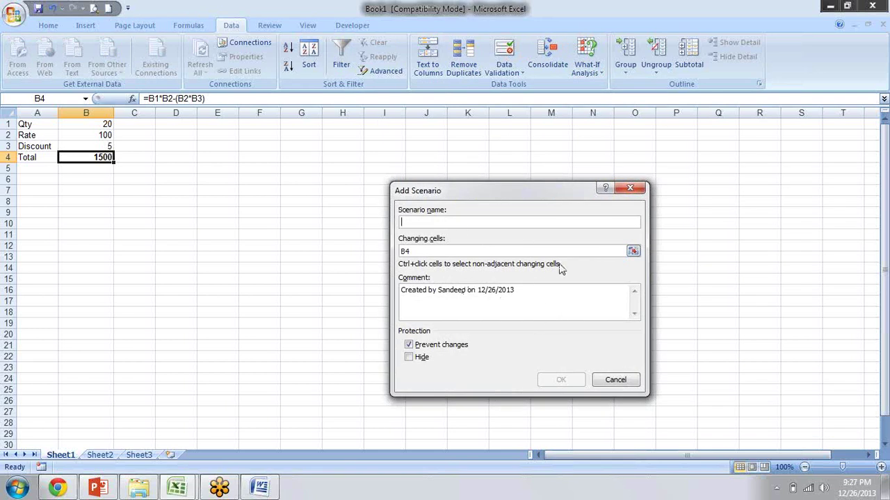
{"action": "left_click", "coordinate": [633, 251]}
{"action": "left_click", "coordinate": [110, 138]}
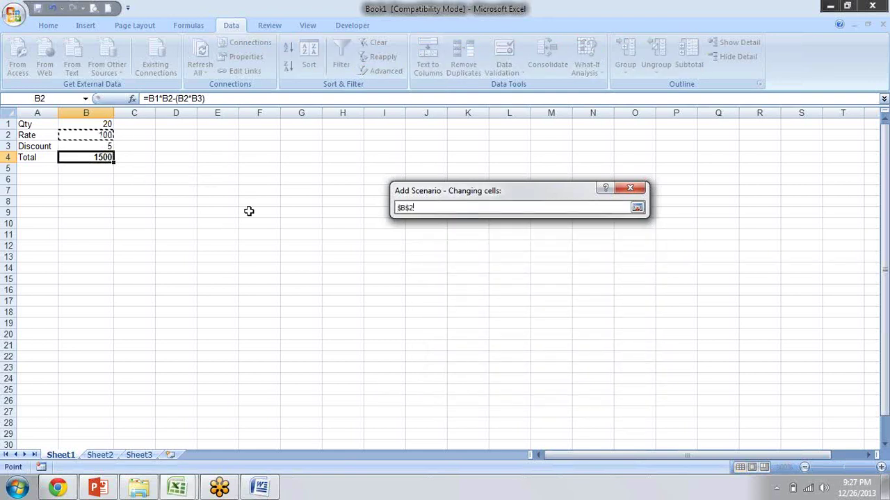
{"action": "key", "text": "Return"}
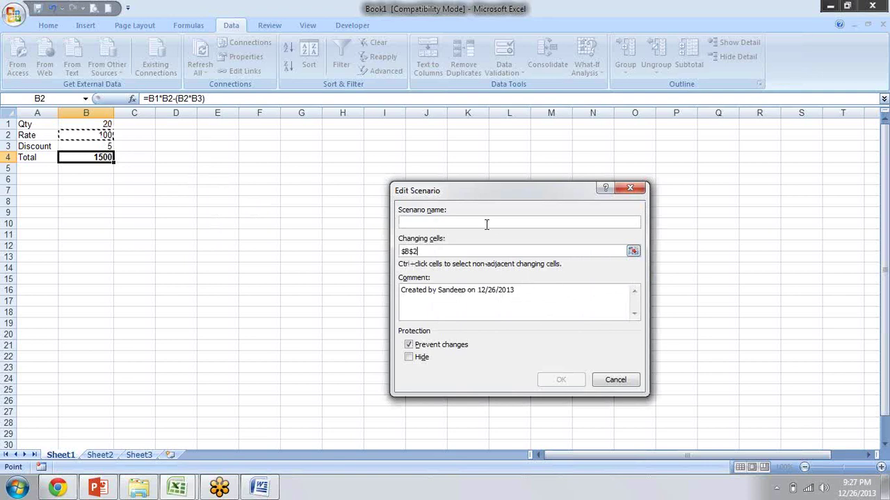
Name the scenario 'After 5 Years' and enter 150 as its B2 value.
{"action": "left_click", "coordinate": [487, 222]}
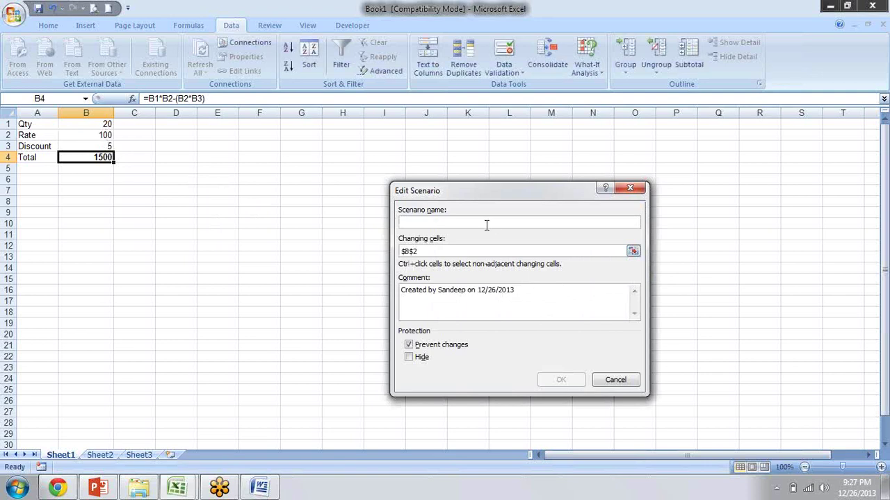
{"action": "type", "text": "After 5 Yeer"}
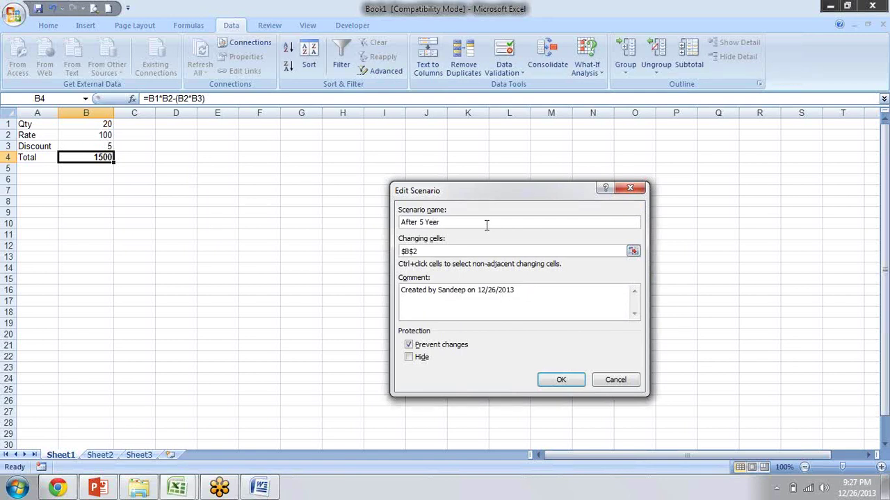
{"action": "type", "text": "s"}
{"action": "left_click", "coordinate": [561, 379]}
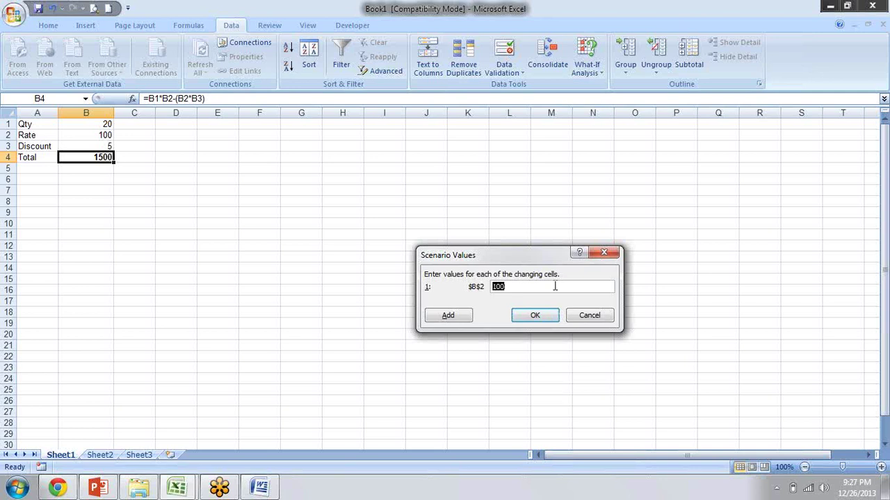
{"action": "type", "text": "15"}
{"action": "type", "text": "0"}
Save 150 and add an 'After 10 Year' scenario with Rate 200.
{"action": "left_click", "coordinate": [536, 320]}
{"action": "left_click", "coordinate": [574, 212]}
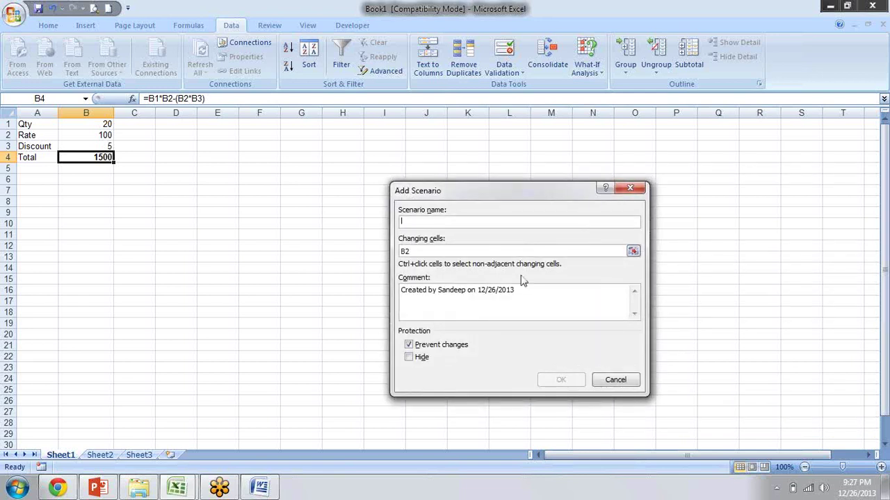
{"action": "type", "text": "After"}
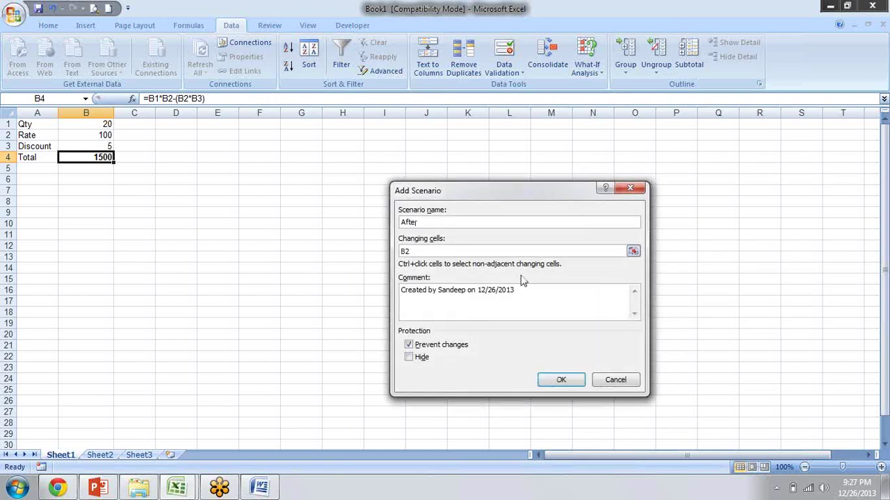
{"action": "type", "text": " 10 Year"}
{"action": "left_click", "coordinate": [569, 381]}
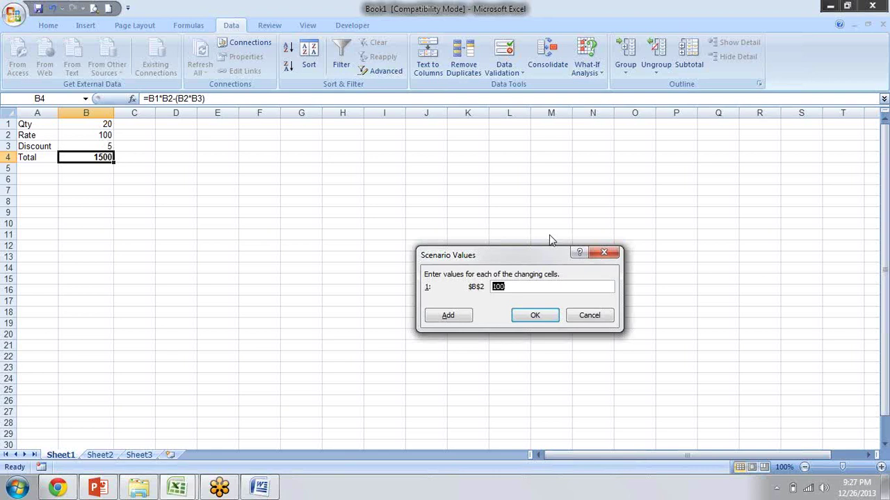
{"action": "type", "text": "200"}
{"action": "left_click", "coordinate": [462, 316]}
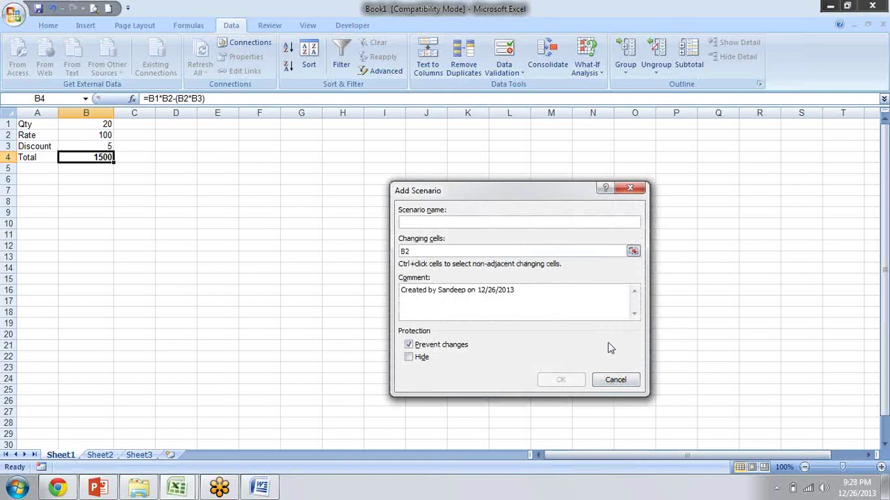
Add an 'After 15 Years' scenario with Rate 2500, then request a summary.
{"action": "type", "text": "Hig"}
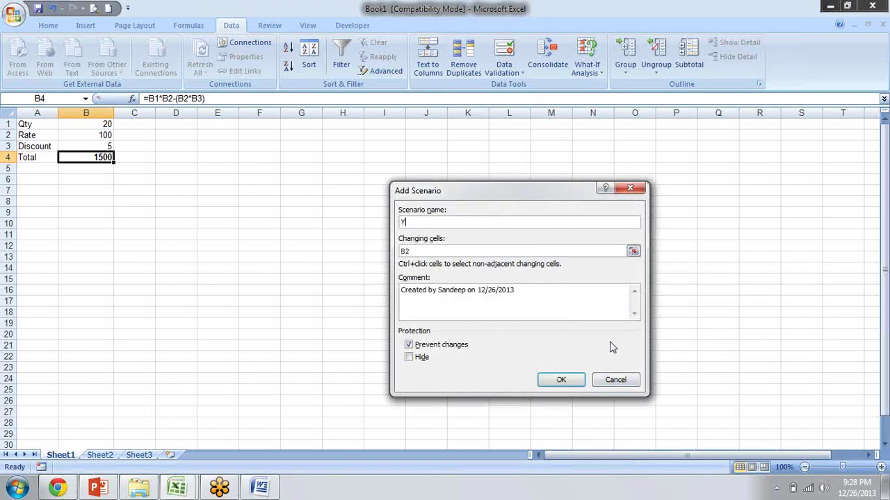
{"action": "key", "text": "BackSpace"}
{"action": "key", "text": "BackSpace"}
{"action": "key", "text": "BackSpace"}
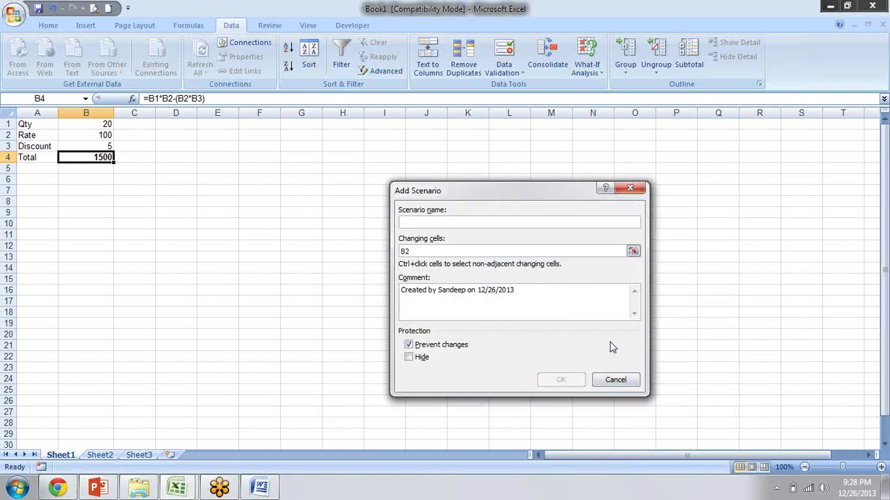
{"action": "type", "text": "After 15 Years!"}
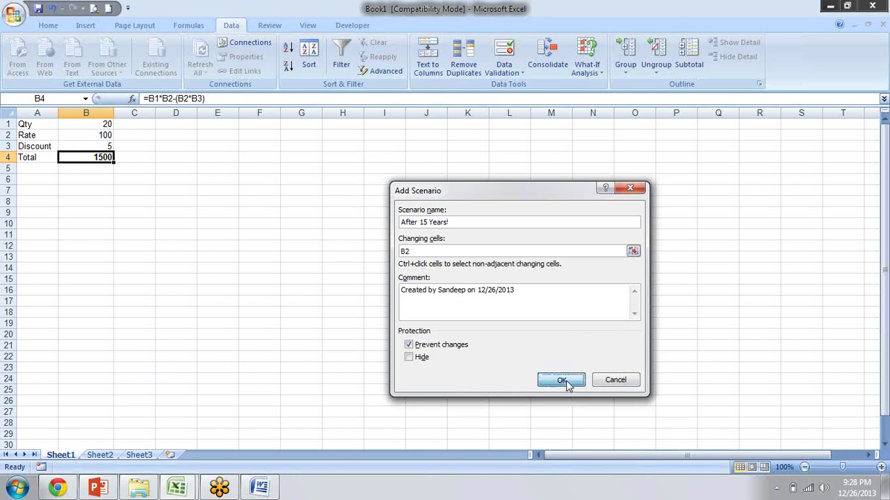
{"action": "left_click", "coordinate": [562, 381]}
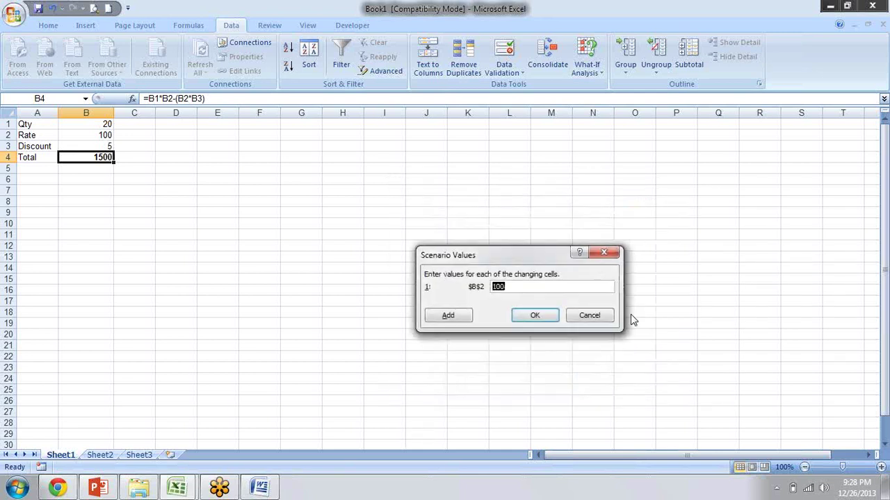
{"action": "type", "text": "25"}
{"action": "left_click", "coordinate": [523, 319]}
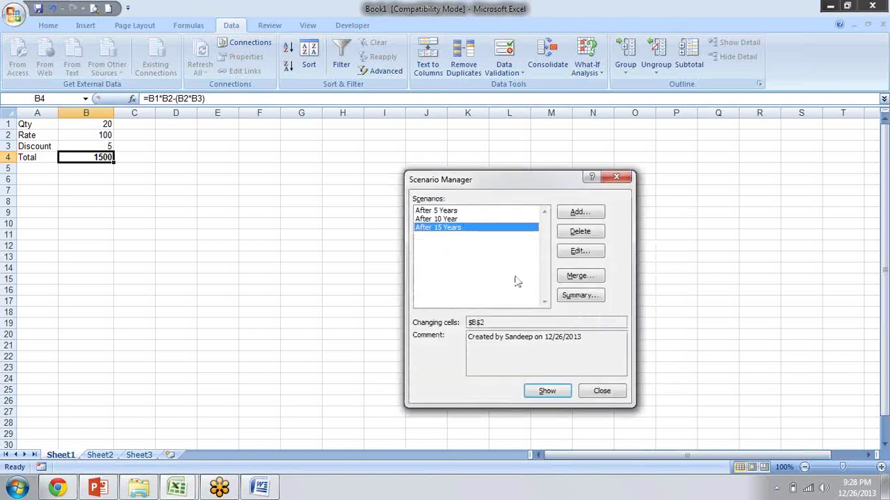
{"action": "left_click", "coordinate": [582, 296]}
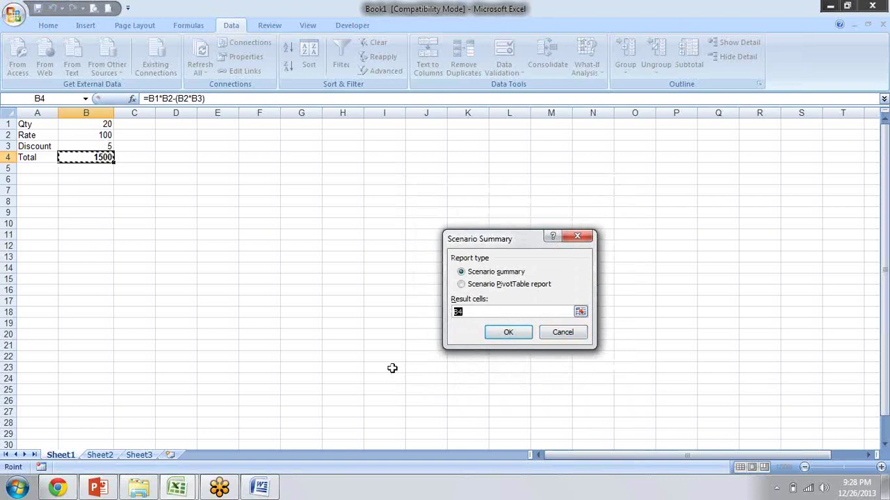
Generate a Scenario Summary with result cell B4, review its values, then return to Sheet1.
{"action": "left_click", "coordinate": [259, 301]}
{"action": "left_click", "coordinate": [499, 335]}
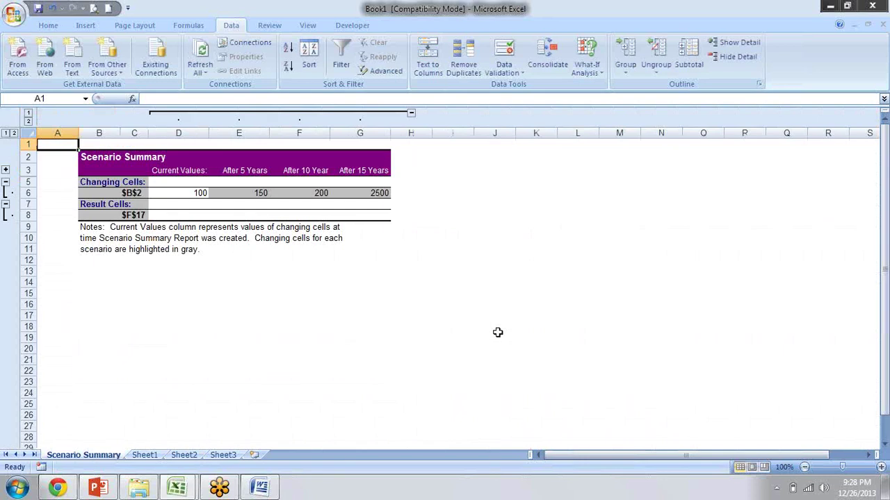
{"action": "key", "text": "Right"}
{"action": "key", "text": "Right"}
{"action": "key", "text": "Right"}
{"action": "key", "text": "Right"}
{"action": "key", "text": "Right"}
{"action": "key", "text": "Down"}
{"action": "key", "text": "Down"}
{"action": "key", "text": "Down"}
{"action": "key", "text": "Down"}
{"action": "key", "text": "Left"}
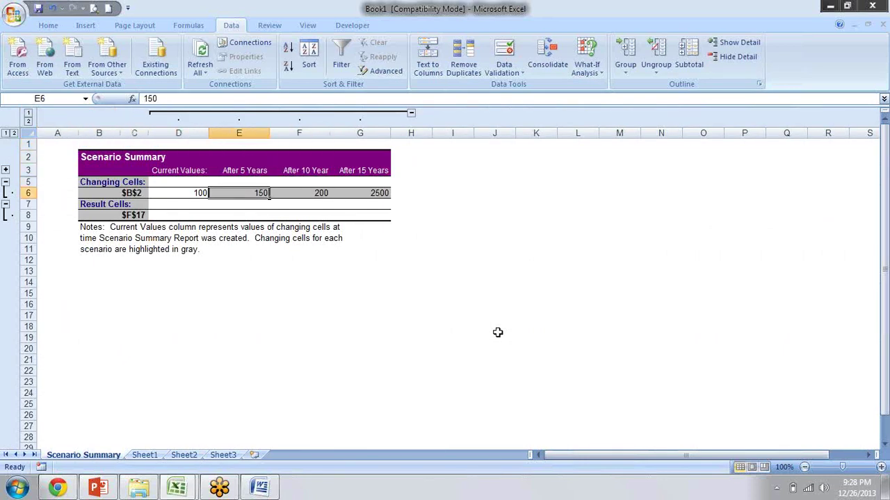
{"action": "key", "text": "Right"}
{"action": "key", "text": "Right"}
{"action": "key", "text": "Right"}
{"action": "key", "text": "Left"}
{"action": "key", "text": "Left"}
{"action": "key", "text": "Left"}
{"action": "left_click", "coordinate": [146, 455]}
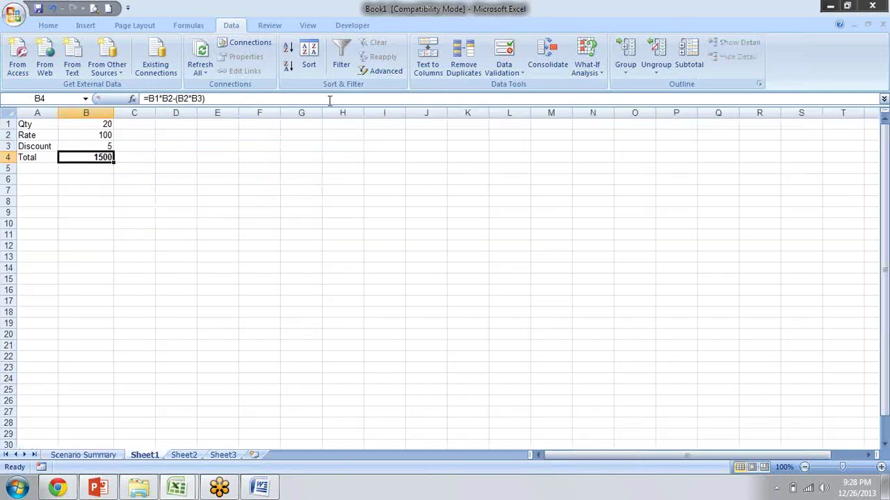
{"action": "left_click", "coordinate": [518, 74]}
{"action": "left_click", "coordinate": [587, 67]}
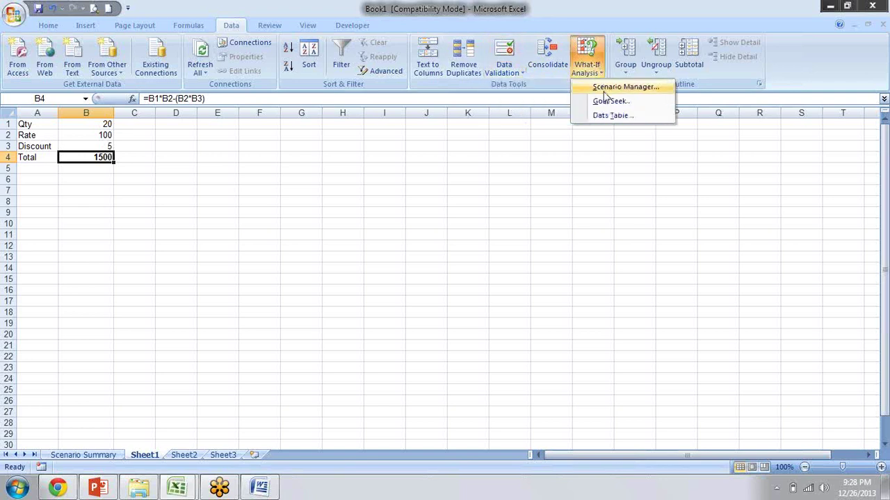
{"action": "left_click", "coordinate": [590, 86]}
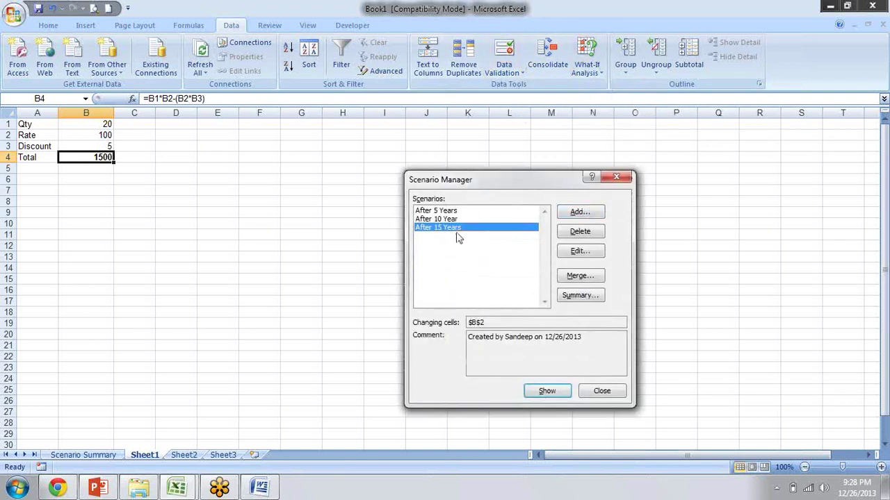
{"action": "left_click", "coordinate": [460, 211]}
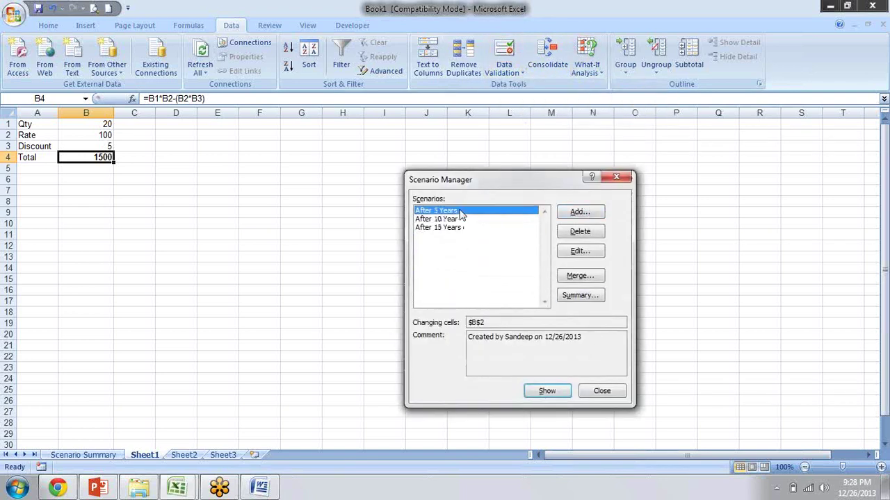
{"action": "left_click", "coordinate": [465, 221]}
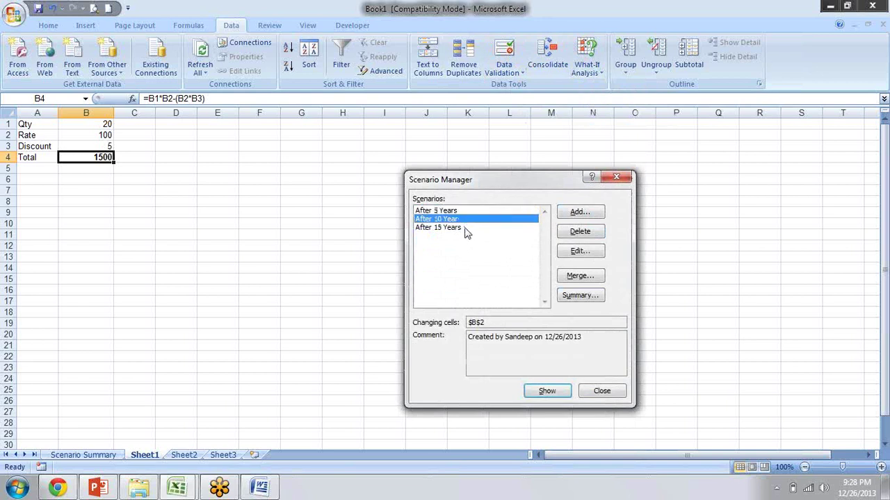
{"action": "left_click", "coordinate": [588, 278]}
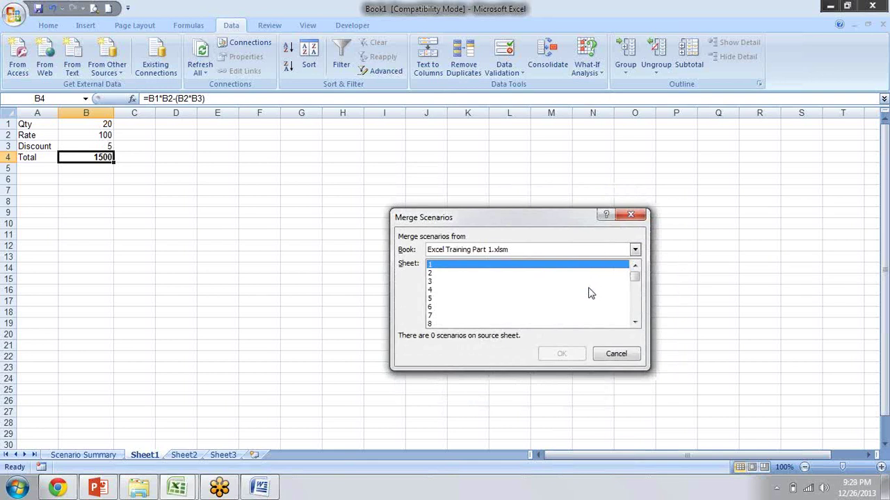
{"action": "key", "text": "Escape"}
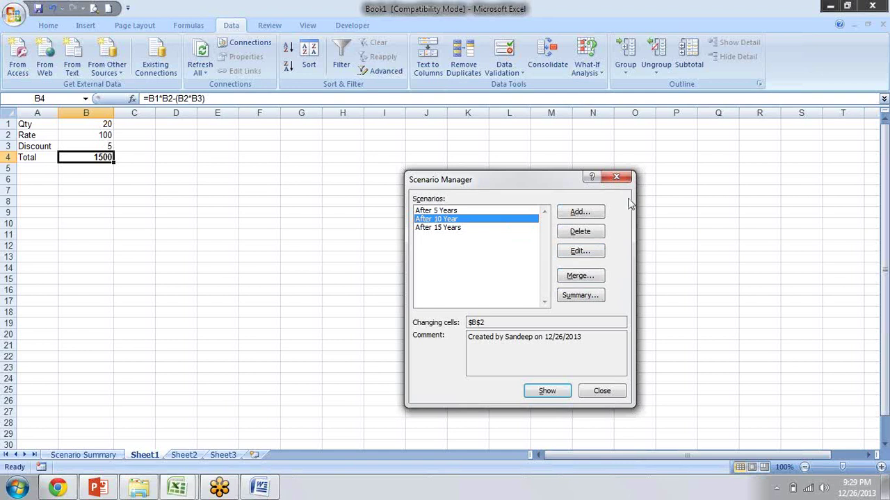
{"action": "left_click", "coordinate": [616, 178]}
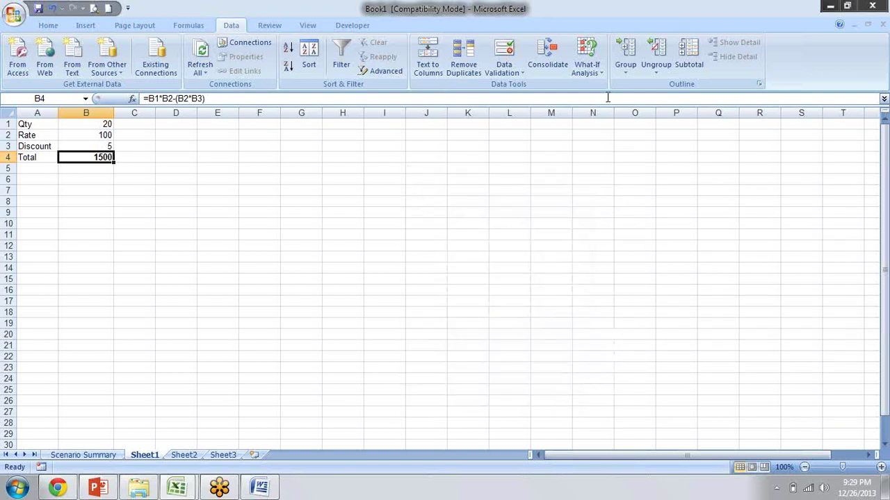
{"action": "left_click", "coordinate": [602, 75]}
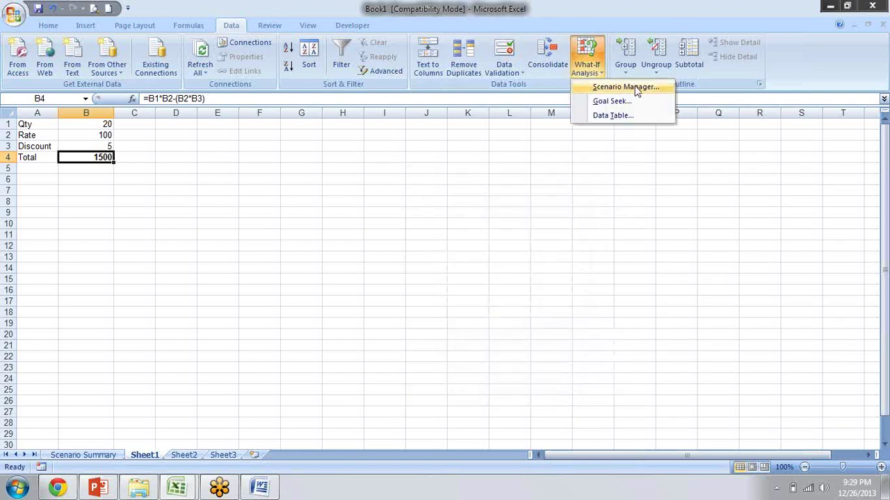
Select B2 and show the After 5 Years scenario from Scenario Manager.
{"action": "left_click", "coordinate": [108, 134]}
{"action": "left_click", "coordinate": [108, 135]}
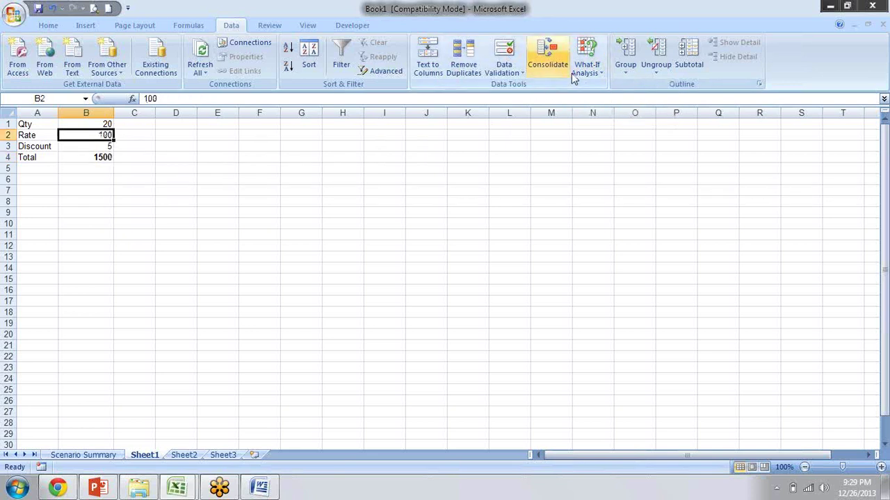
{"action": "left_click", "coordinate": [602, 73]}
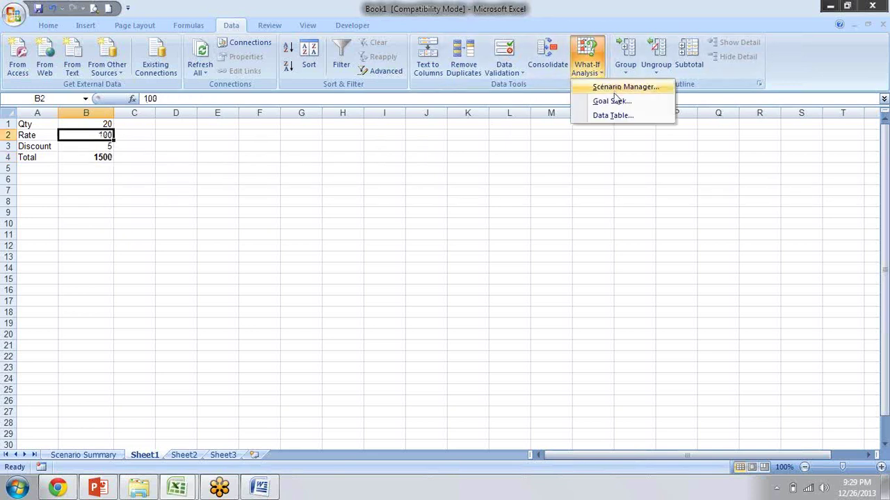
{"action": "left_click", "coordinate": [605, 87]}
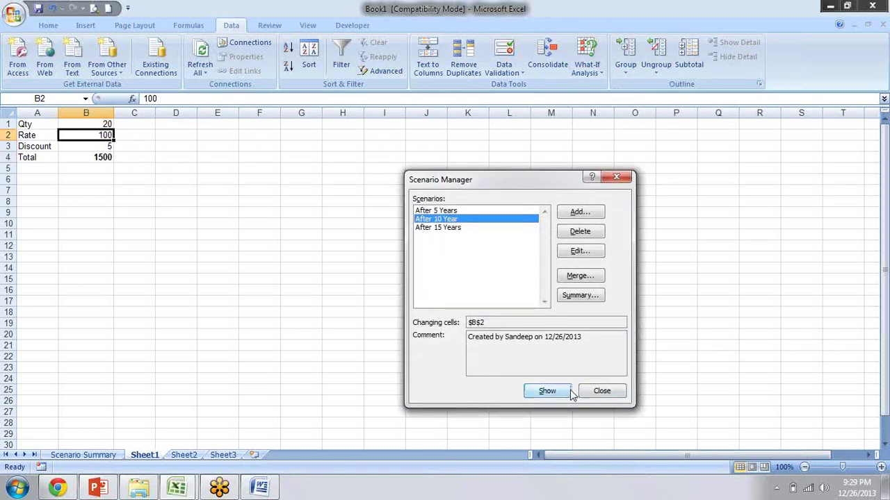
{"action": "left_click", "coordinate": [459, 211]}
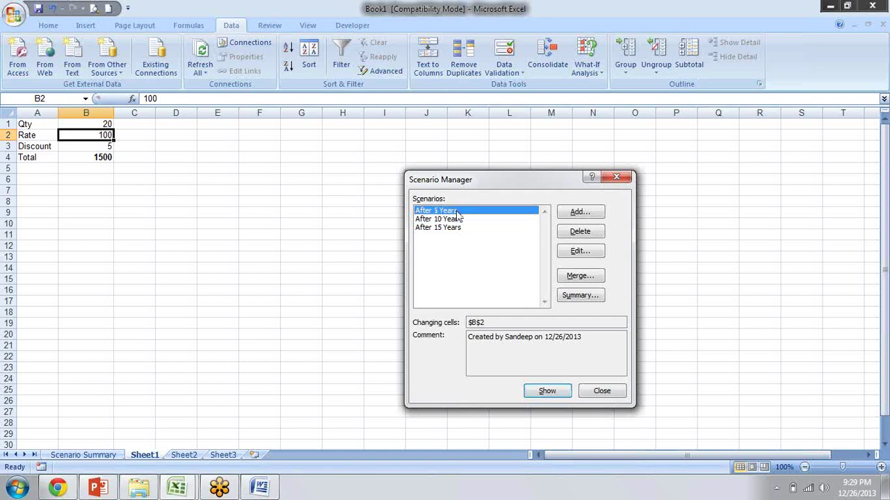
{"action": "mouse_move", "coordinate": [478, 180]}
{"action": "left_mouse_down"}
{"action": "mouse_move", "coordinate": [534, 184]}
{"action": "mouse_move", "coordinate": [552, 149]}
{"action": "left_mouse_up"}
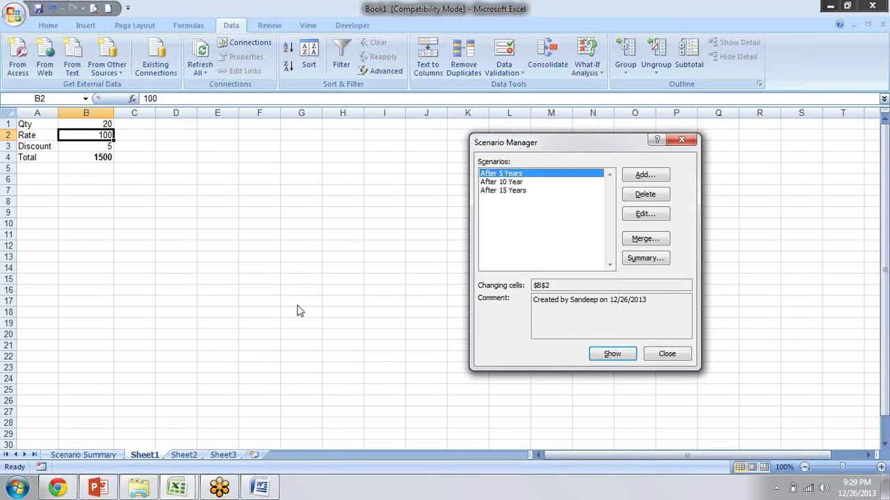
{"action": "left_click", "coordinate": [617, 355]}
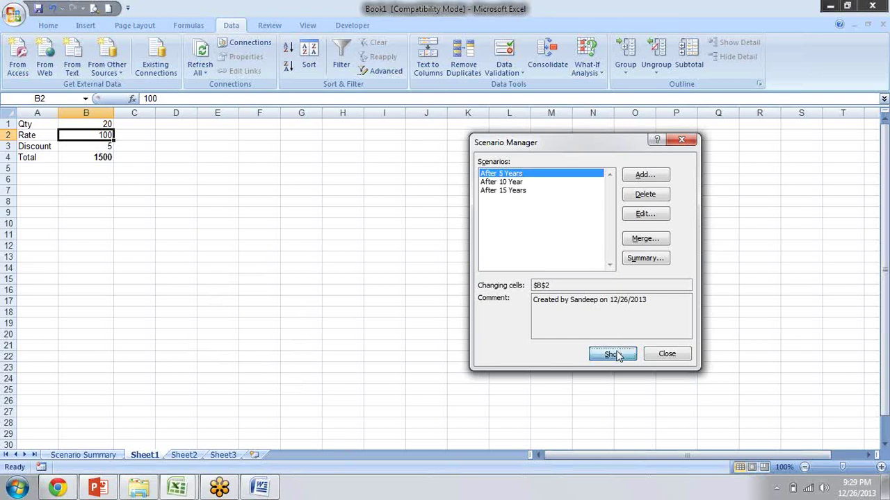
Show After 10 Year and After 15 Years, leaving Rate 2500 and Total 37500.
{"action": "left_click", "coordinate": [525, 182]}
{"action": "left_click", "coordinate": [611, 355]}
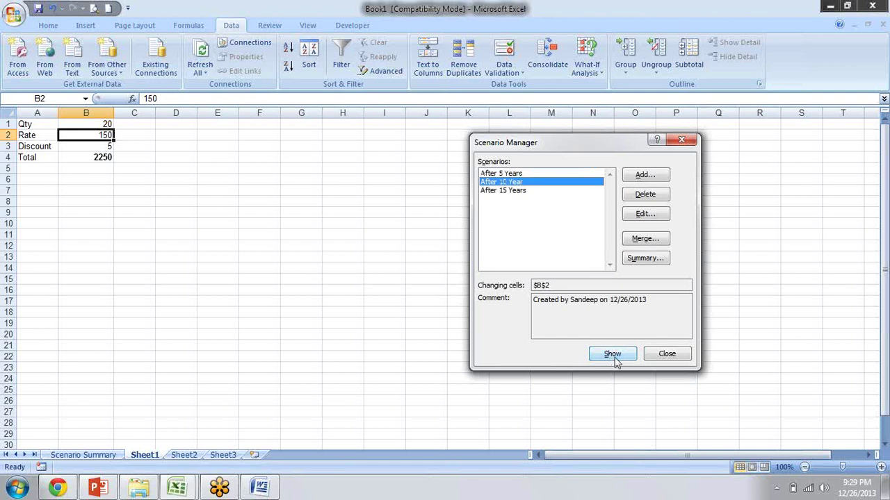
{"action": "left_click", "coordinate": [606, 356]}
{"action": "left_click", "coordinate": [518, 190]}
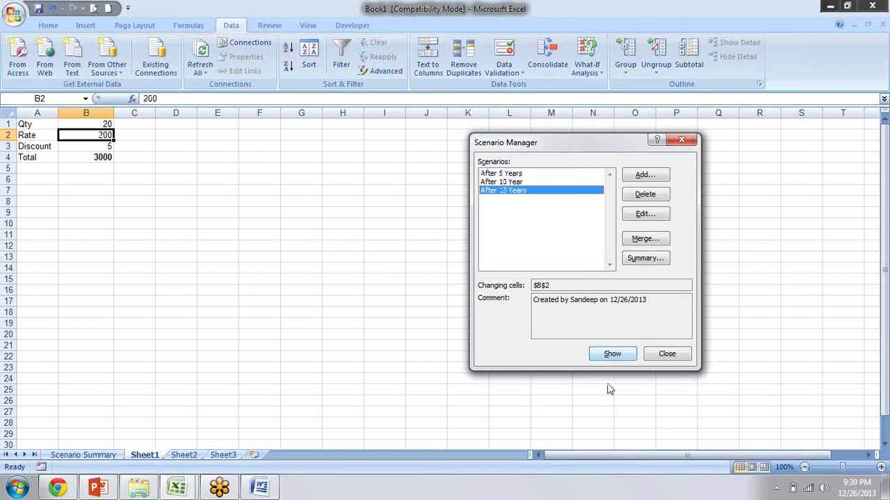
{"action": "left_click", "coordinate": [613, 356]}
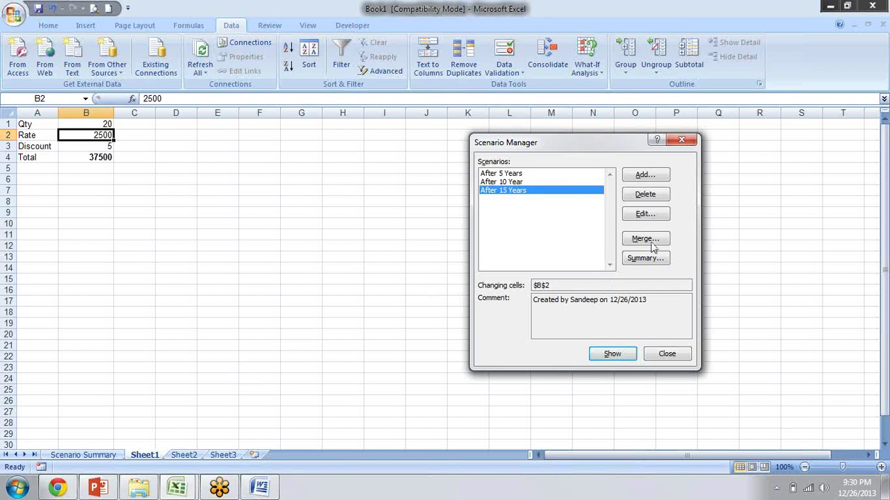
{"action": "key", "text": "Escape"}
{"action": "left_click", "coordinate": [96, 456]}
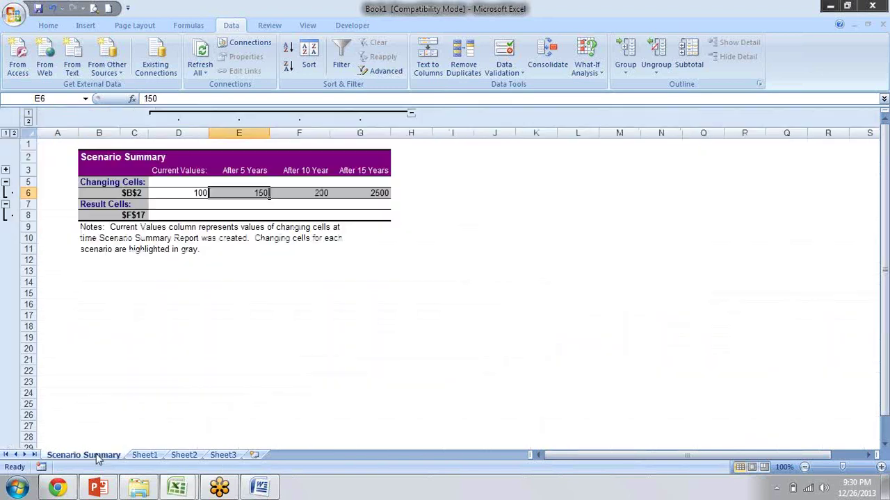
Step across row 6's Rate values 100, 150, 200 and 2500, then switch to Sheet1.
{"action": "key", "text": "Right"}
{"action": "key", "text": "Right"}
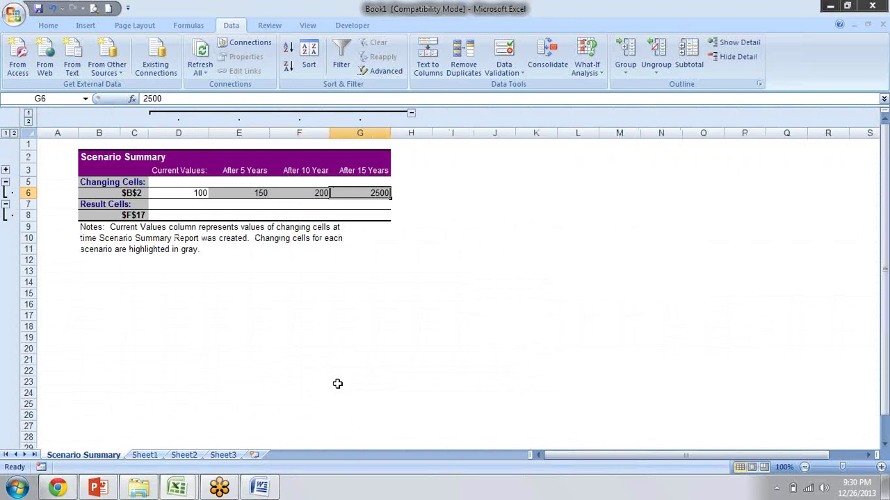
{"action": "key", "text": "Left"}
{"action": "key", "text": "Left"}
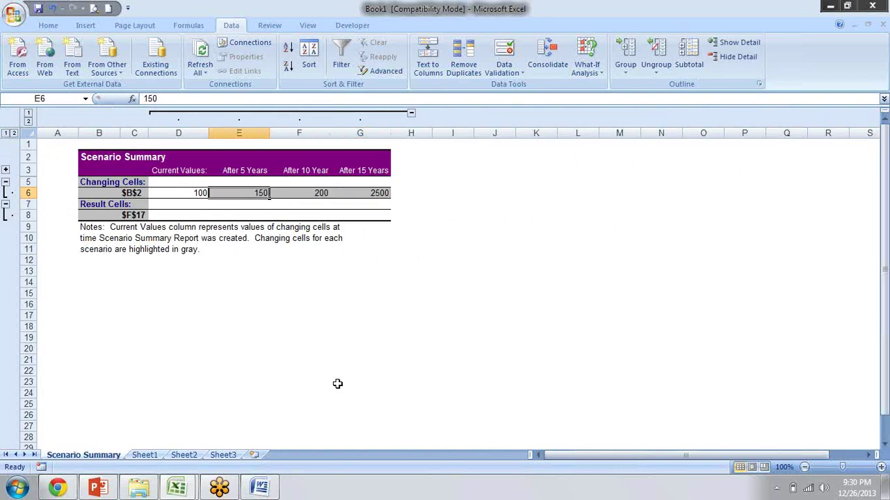
{"action": "key", "text": "Left"}
{"action": "key", "text": "Right"}
{"action": "key", "text": "Right"}
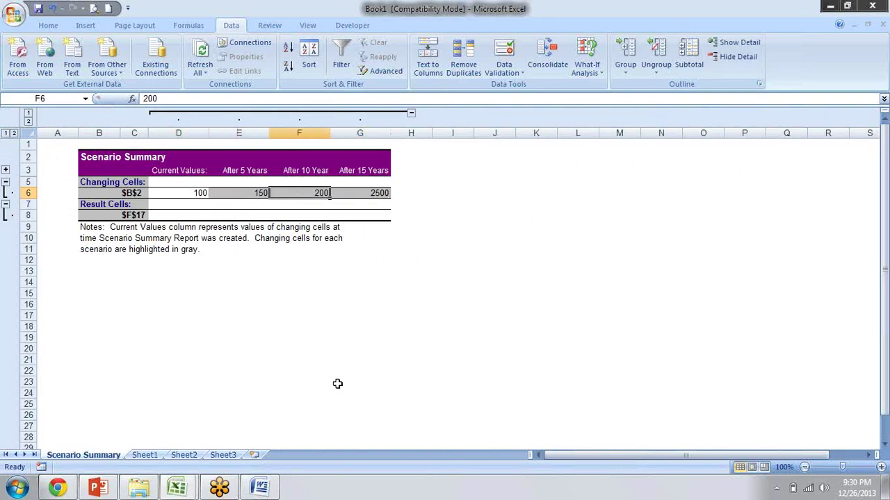
{"action": "key", "text": "Right"}
{"action": "key", "text": "Left"}
{"action": "key", "text": "Left"}
{"action": "key", "text": "Left"}
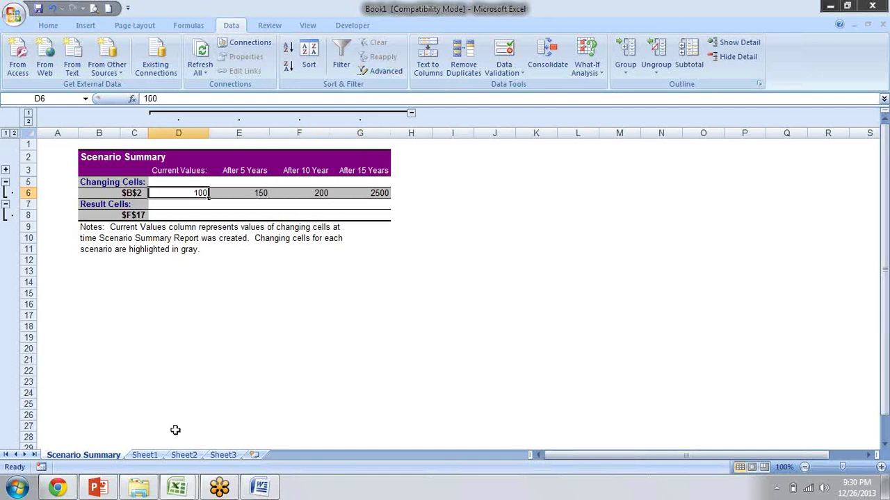
{"action": "left_click", "coordinate": [136, 457]}
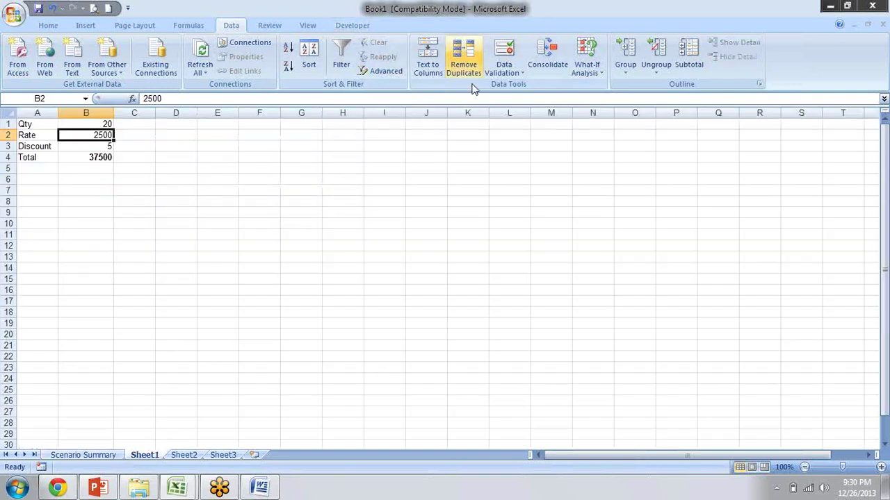
{"action": "left_click", "coordinate": [520, 73]}
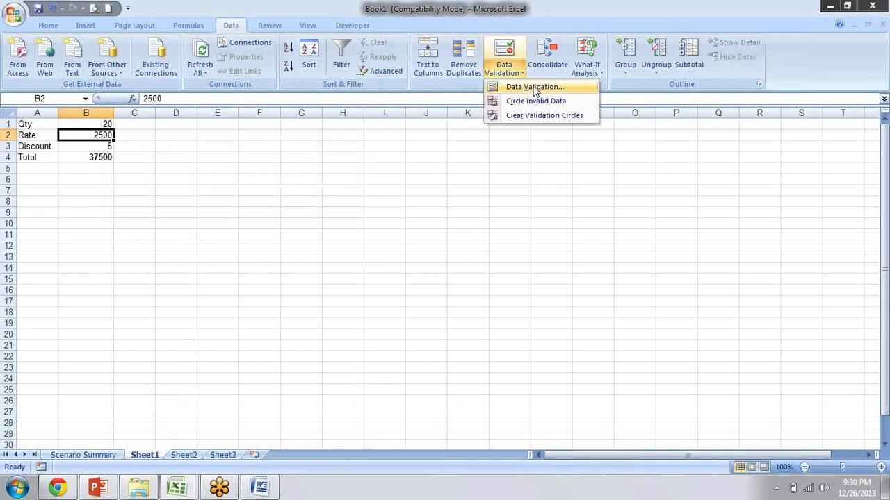
{"action": "left_click", "coordinate": [601, 74]}
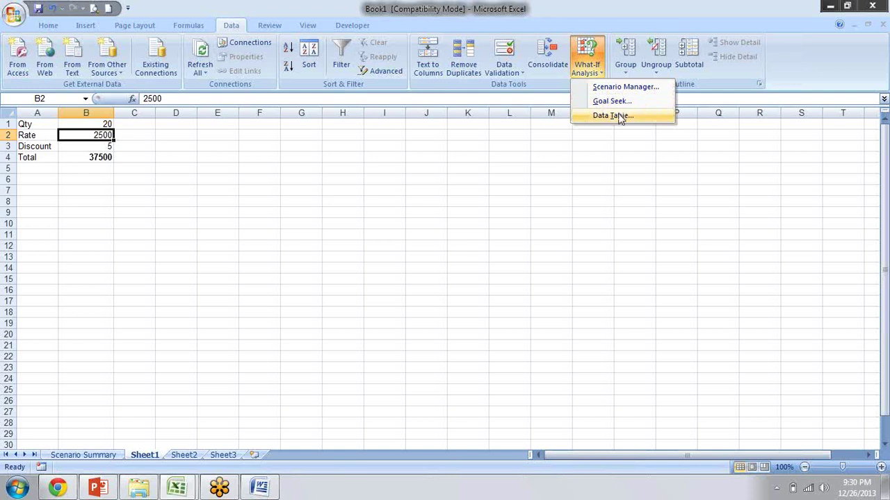
{"action": "left_click", "coordinate": [618, 89]}
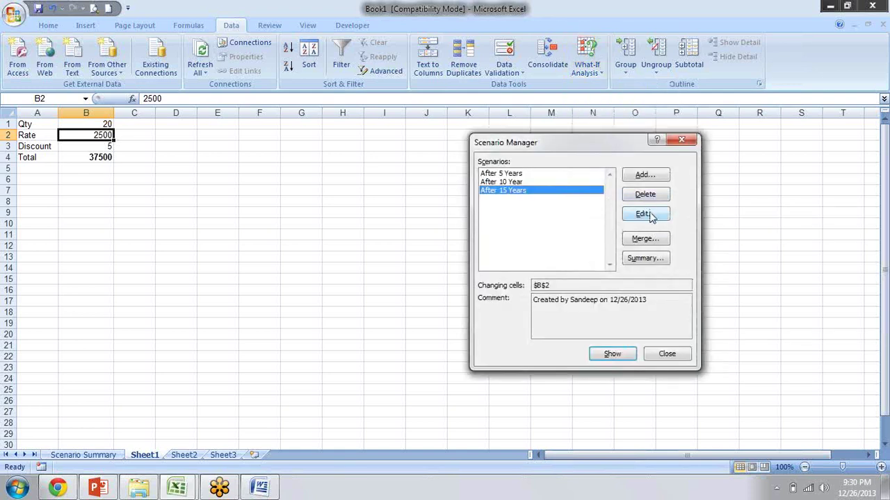
{"action": "left_click", "coordinate": [529, 174]}
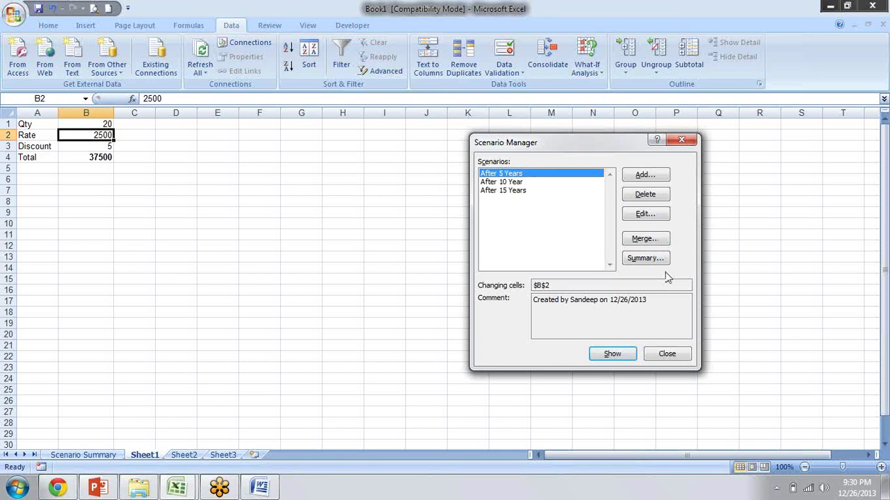
{"action": "key", "text": "Escape"}
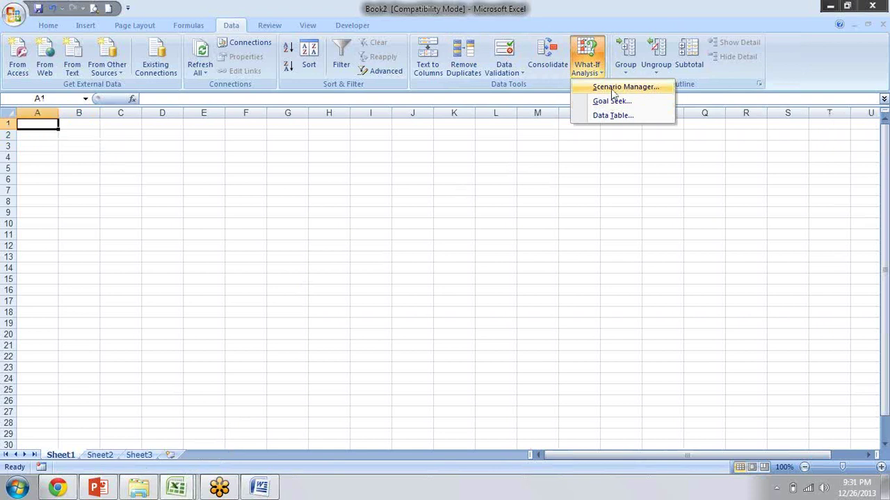
{"action": "left_click", "coordinate": [611, 86]}
{"action": "left_click", "coordinate": [685, 141]}
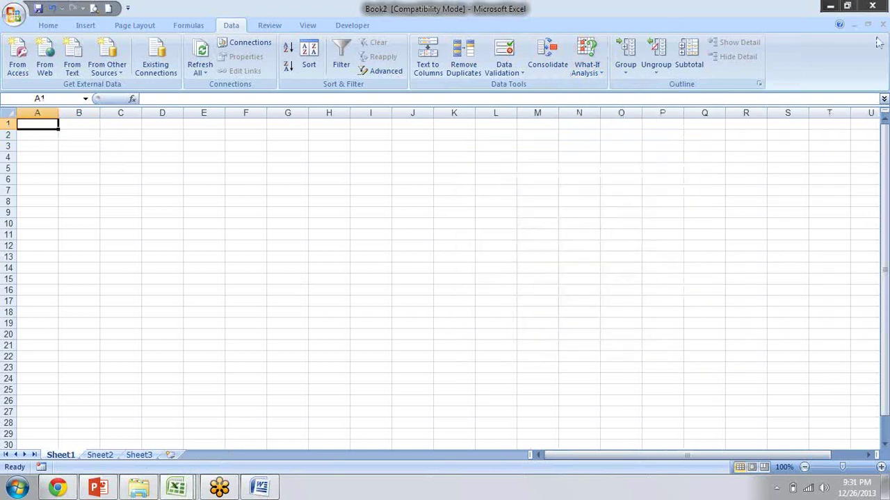
{"action": "left_click", "coordinate": [850, 7]}
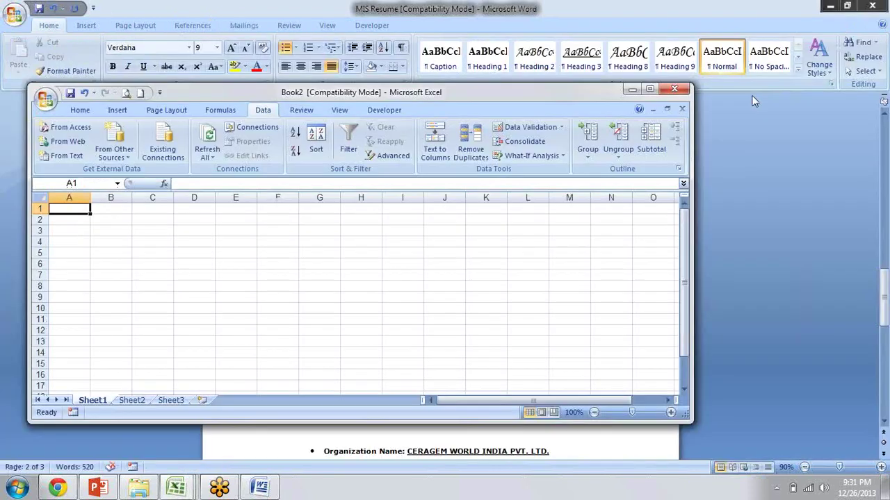
{"action": "left_click", "coordinate": [682, 110]}
{"action": "left_click", "coordinate": [649, 90]}
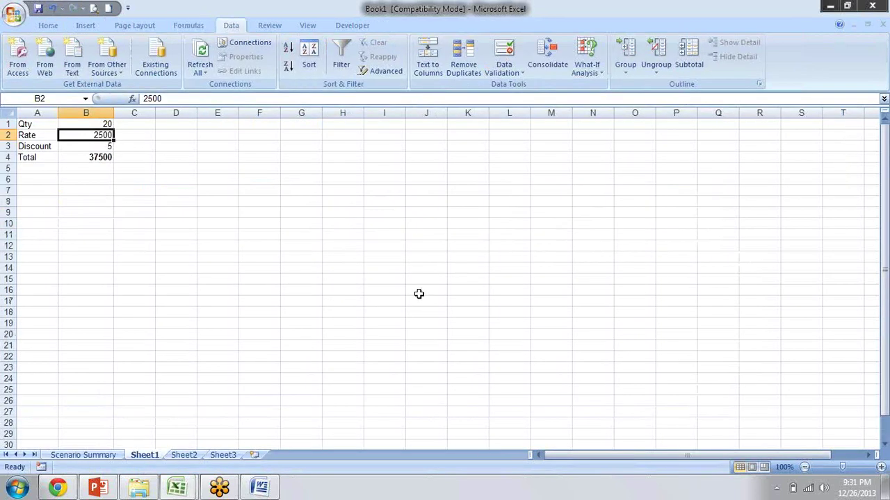
{"action": "left_click", "coordinate": [520, 79]}
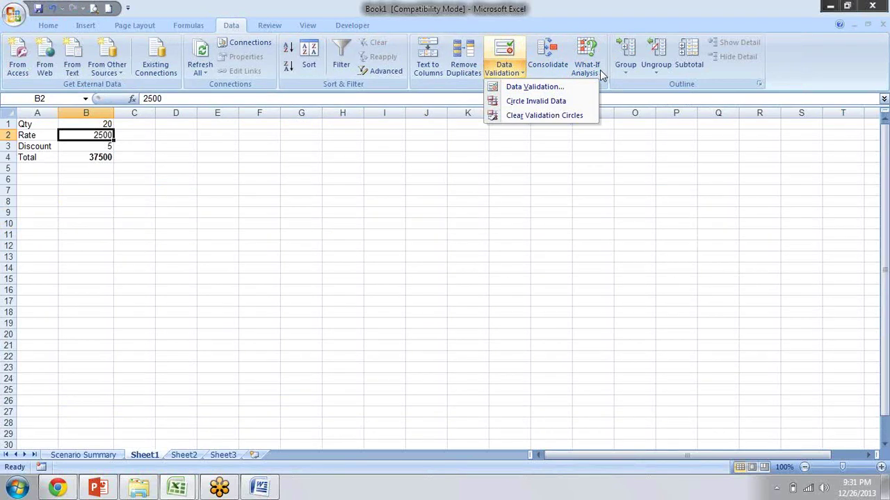
{"action": "left_click", "coordinate": [600, 69]}
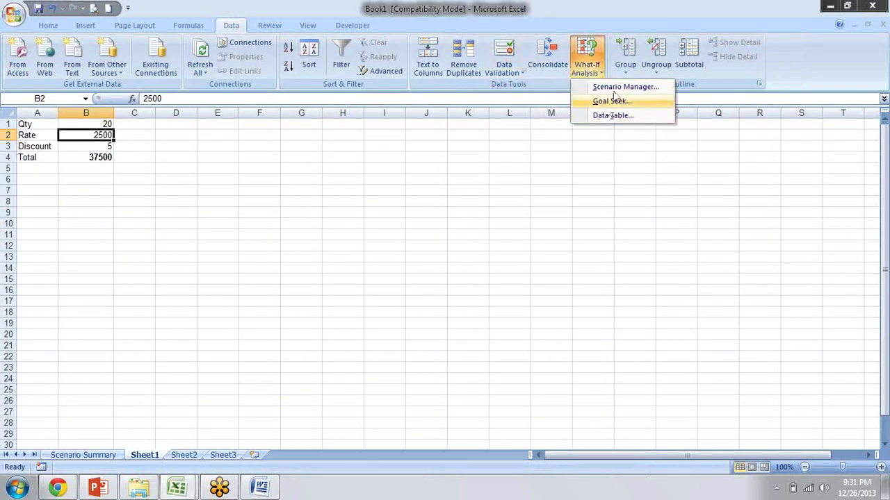
{"action": "left_click", "coordinate": [618, 88]}
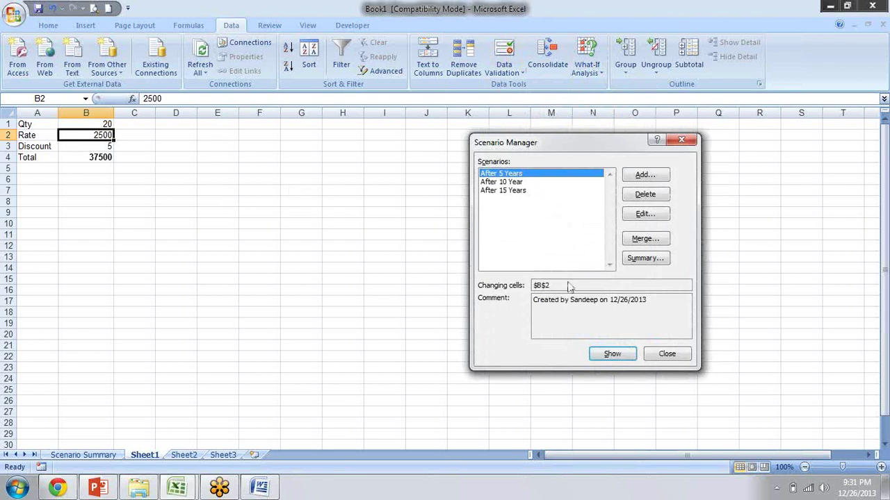
{"action": "left_click", "coordinate": [530, 183]}
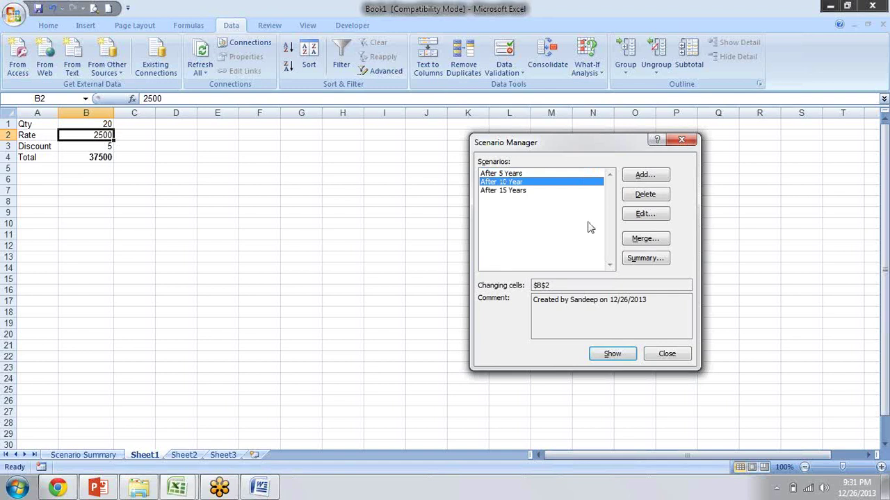
{"action": "left_click", "coordinate": [539, 175]}
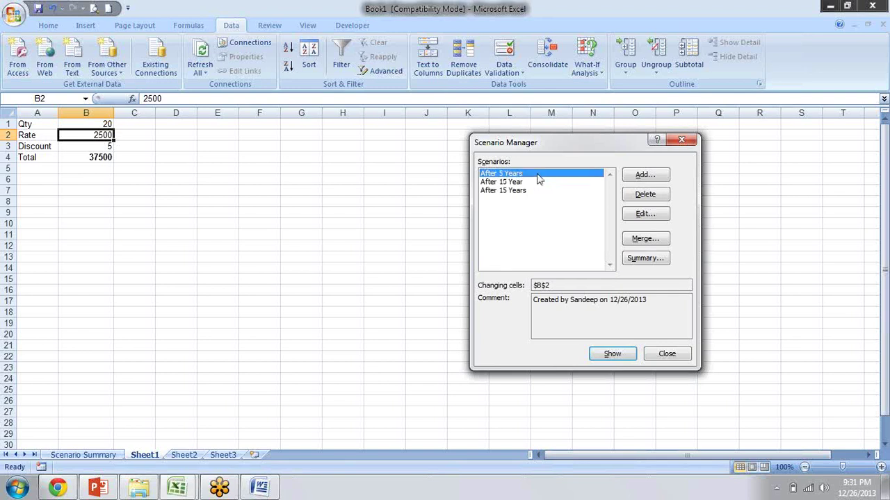
{"action": "left_click", "coordinate": [629, 356]}
{"action": "left_click", "coordinate": [537, 182]}
{"action": "left_click", "coordinate": [620, 355]}
{"action": "left_click", "coordinate": [521, 191]}
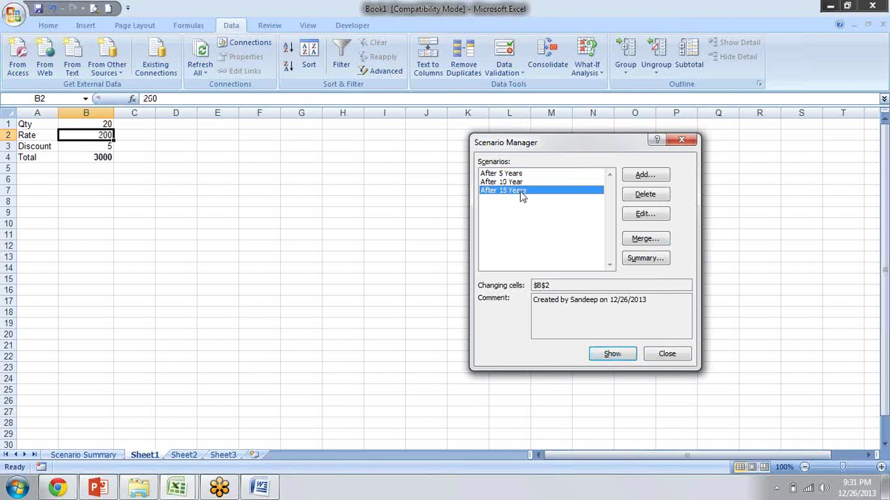
{"action": "left_click", "coordinate": [625, 356]}
{"action": "left_click", "coordinate": [666, 354]}
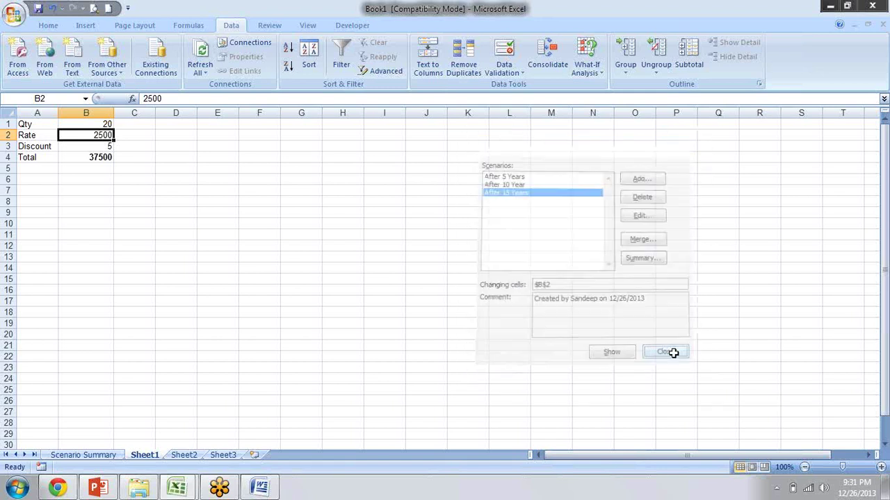
{"action": "left_click", "coordinate": [595, 75]}
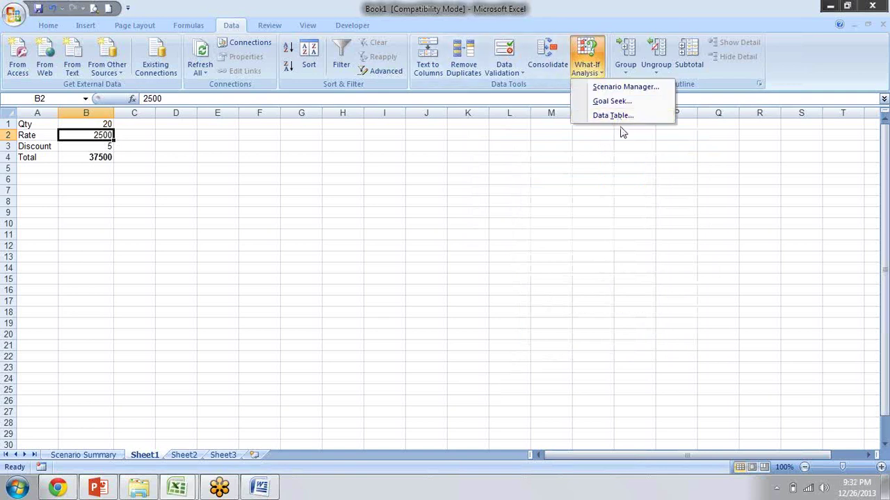
{"action": "left_click", "coordinate": [656, 220]}
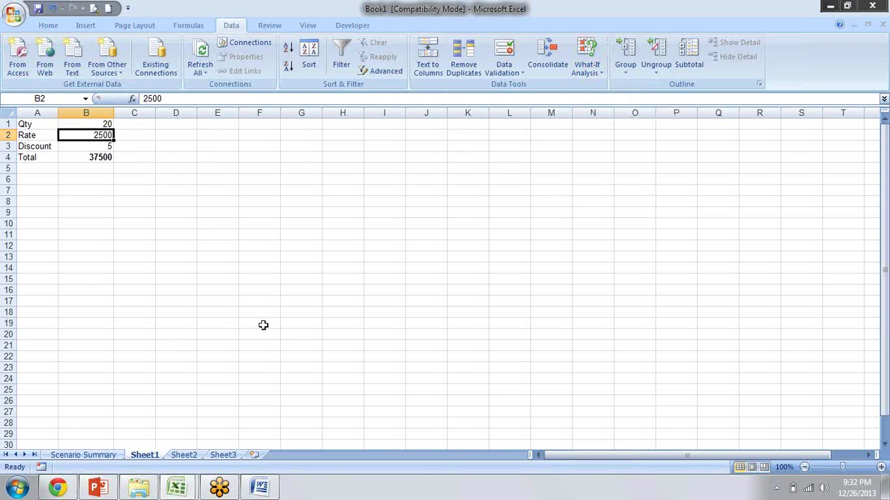
{"action": "left_click_drag", "start_coordinate": [133, 201], "coordinate": [497, 418]}
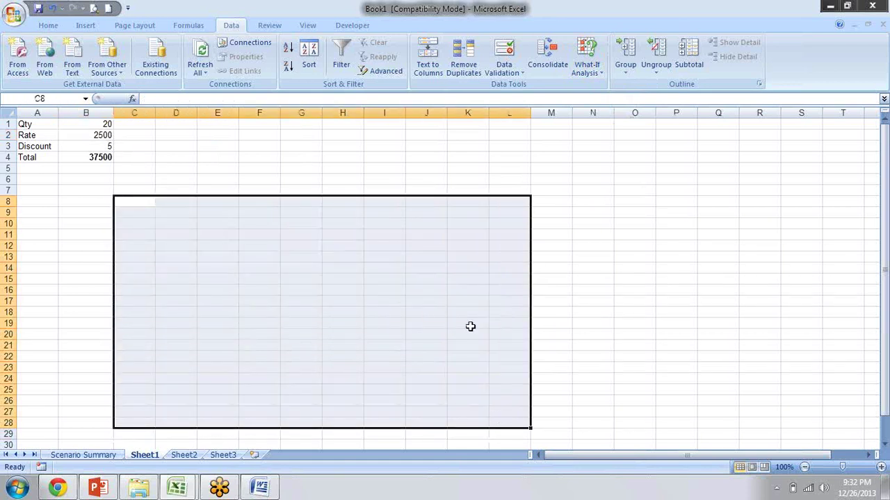
{"action": "key", "text": "Left"}
{"action": "key", "text": "Up"}
{"action": "key", "text": "Up"}
{"action": "key", "text": "Up"}
{"action": "key", "text": "Up"}
{"action": "key", "text": "Up"}
{"action": "key", "text": "Up"}
{"action": "key", "text": "Up"}
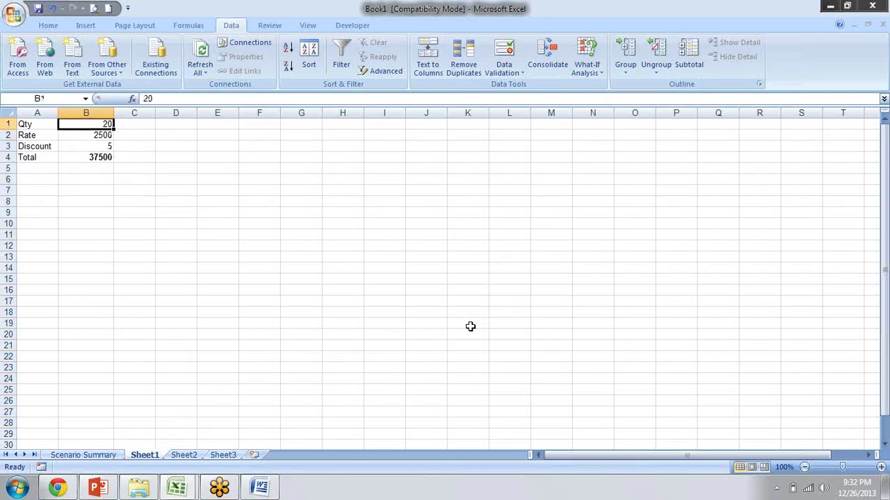
{"action": "key", "text": "shift+Down"}
{"action": "key", "text": "Down"}
{"action": "key", "text": "Down"}
{"action": "key", "text": "Down"}
{"action": "key", "text": "Down"}
{"action": "key", "text": "Down"}
{"action": "key", "text": "Down"}
Enter =RANDBETWEEN(10,90) in D9 and fill it across to O9.
{"action": "key", "text": "Right"}
{"action": "key", "text": "Right"}
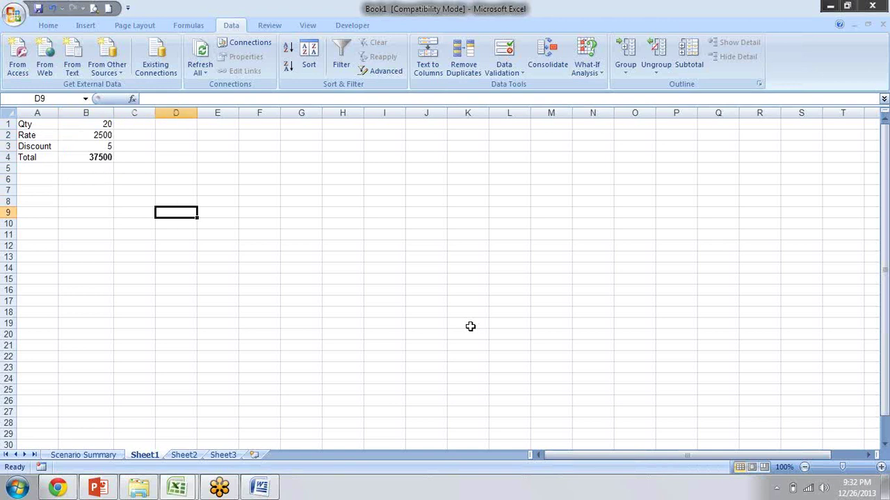
{"action": "type", "text": "=ra"}
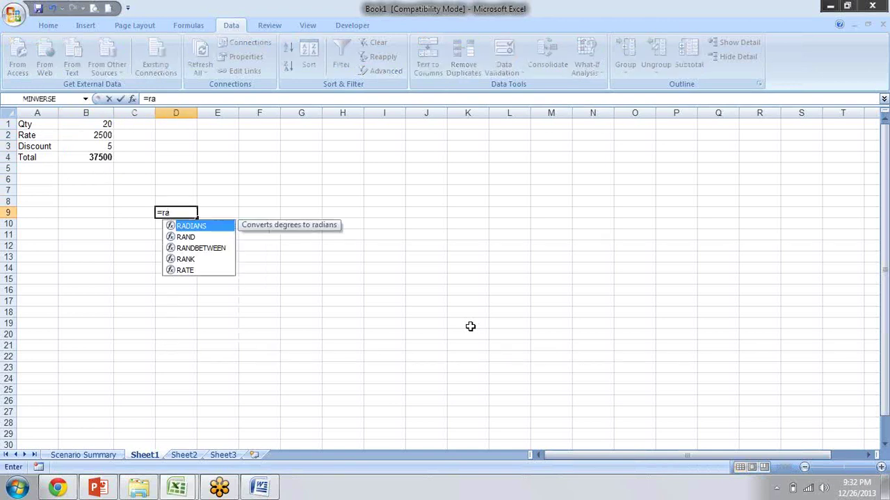
{"action": "key", "text": "Down"}
{"action": "key", "text": "Down"}
{"action": "key", "text": "Down"}
{"action": "key", "text": "Up"}
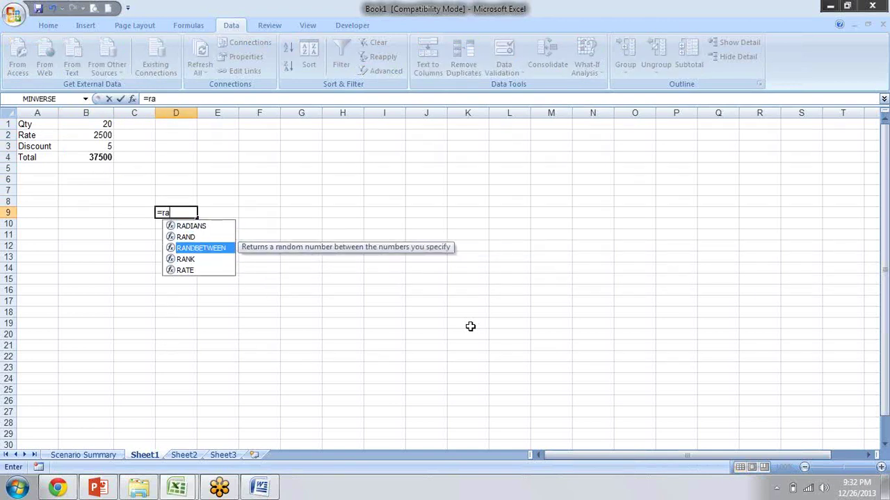
{"action": "key", "text": "Tab"}
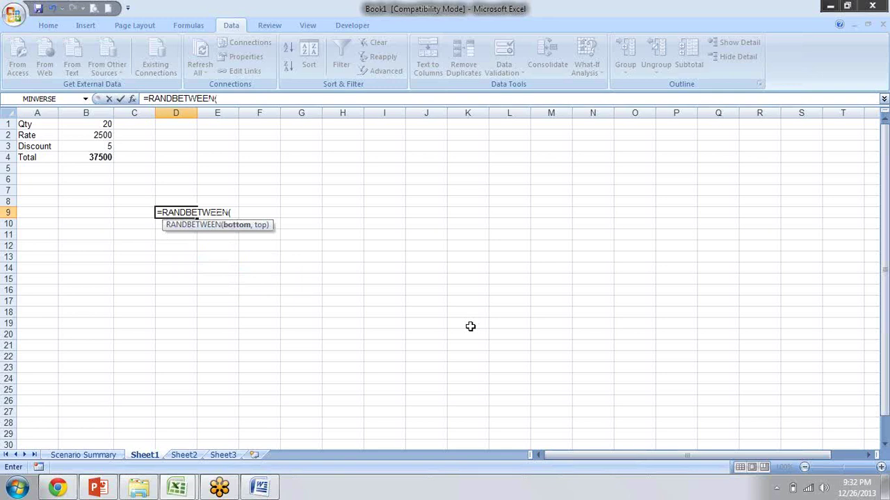
{"action": "type", "text": "10,90"}
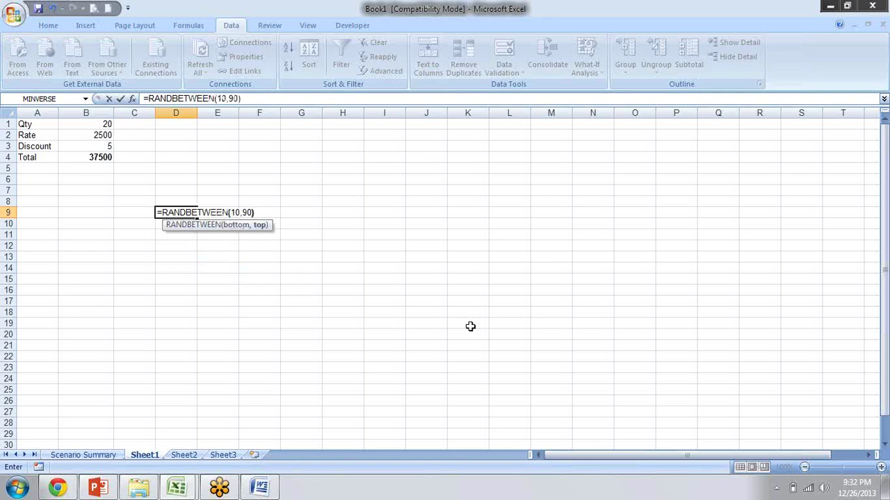
{"action": "key", "text": "Return"}
{"action": "key", "text": "Up"}
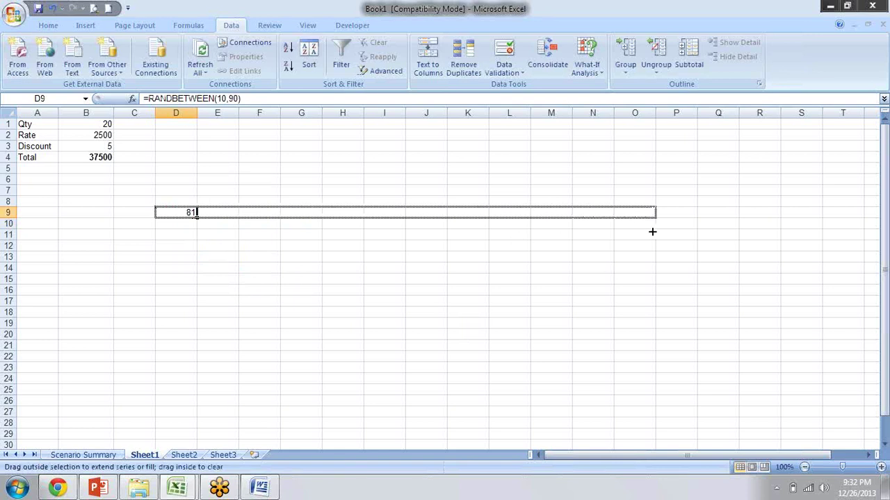
{"action": "left_click_drag", "start_coordinate": [197, 216], "coordinate": [642, 228]}
Copy the random numbers in D9:O9, then undo a plain paste at C10.
{"action": "key", "text": "ctrl+c"}
{"action": "key", "text": "Left"}
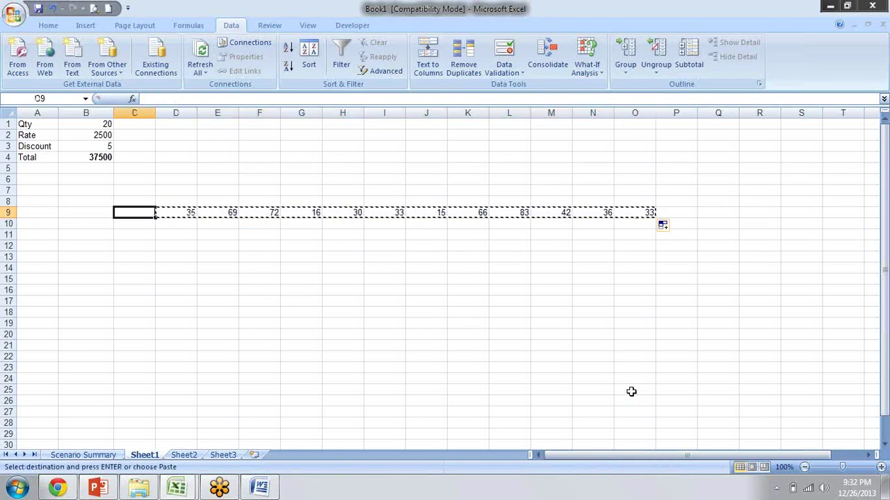
{"action": "key", "text": "Down"}
{"action": "key", "text": "Down"}
{"action": "key", "text": "Up"}
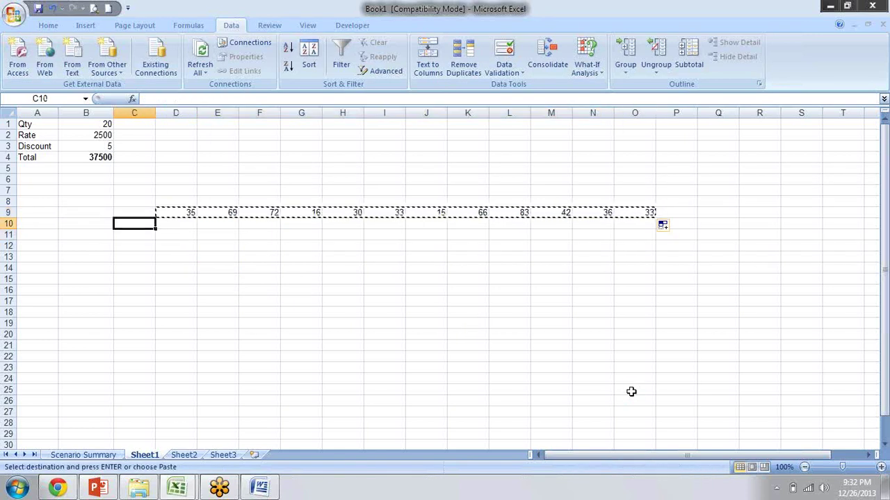
{"action": "key", "text": "Return"}
{"action": "key", "text": "ctrl+z"}
{"action": "key", "text": "Left"}
{"action": "key", "text": "Right"}
Paste the copied row transposed down C10:C21 with Paste Special.
{"action": "key", "text": "alt+e"}
{"action": "key", "text": "s"}
{"action": "key", "text": "e"}
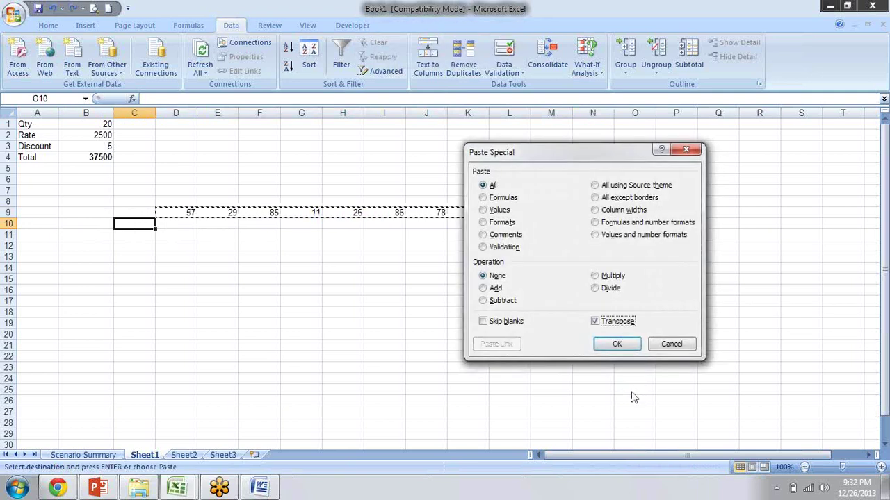
{"action": "key", "text": "Return"}
{"action": "key", "text": "Right"}
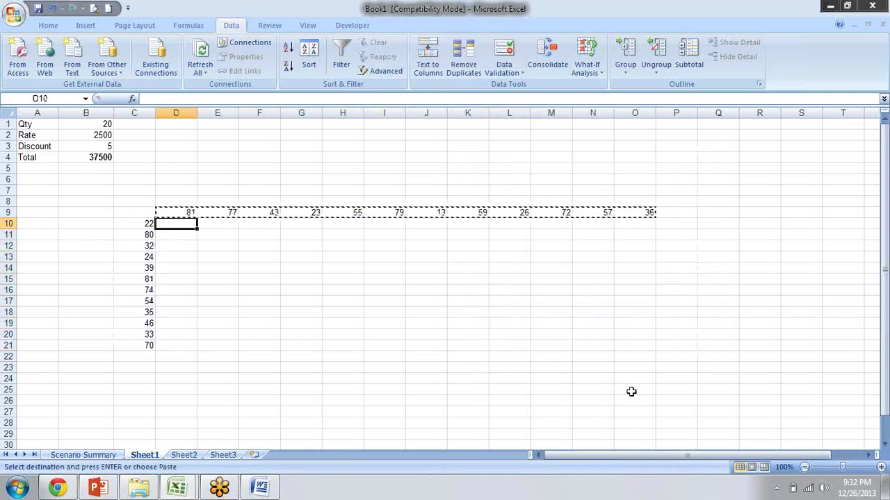
{"action": "key", "text": "Escape"}
{"action": "key", "text": "Up"}
{"action": "key", "text": "Left"}
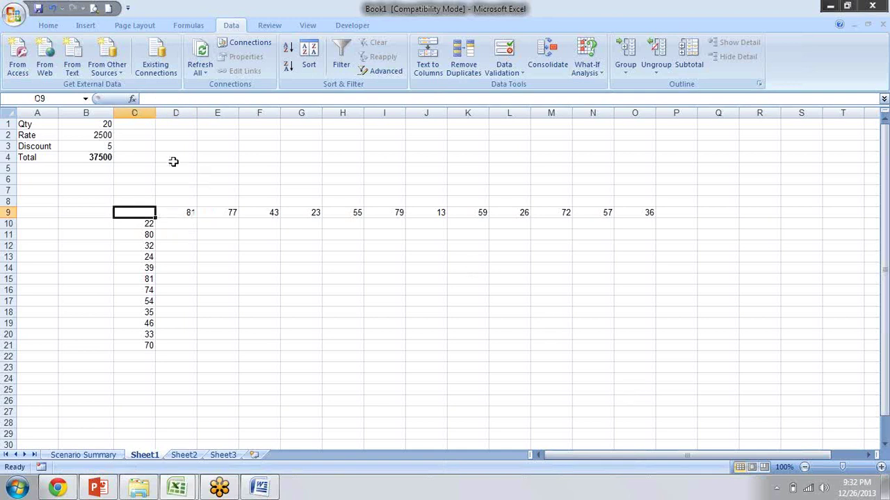
{"action": "left_click", "coordinate": [91, 157]}
Copy B4's Total formula into corner cell C9, showing 37500.
{"action": "left_click_drag", "start_coordinate": [221, 99], "coordinate": [143, 99]}
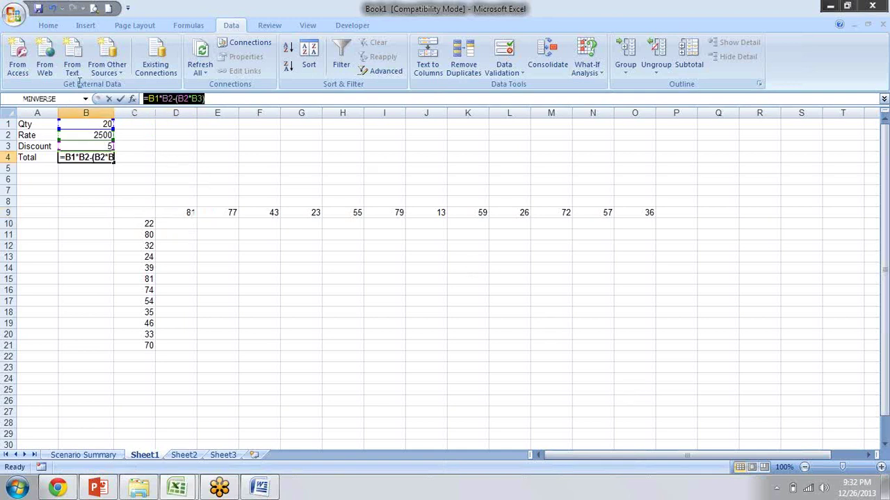
{"action": "key", "text": "Escape"}
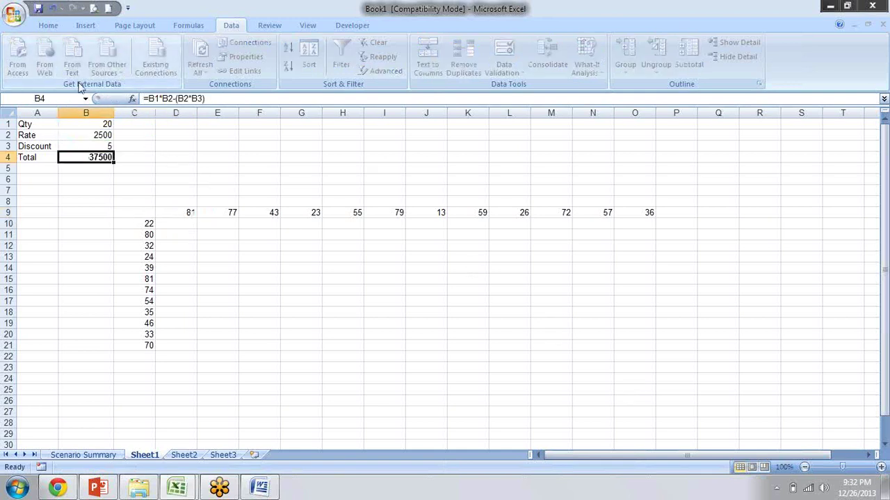
{"action": "left_click", "coordinate": [133, 215]}
{"action": "type", "text": "==B1*B2-(B2*B3"}
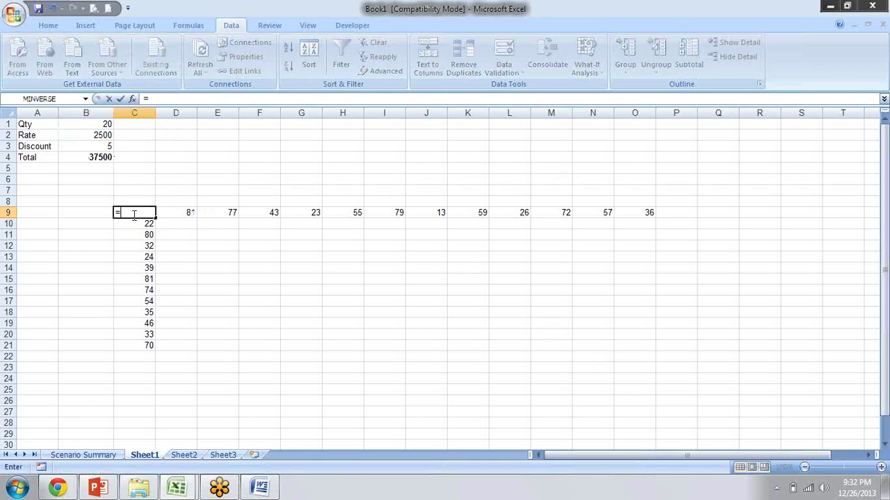
{"action": "key", "text": "ctrl+v"}
{"action": "key", "text": "Return"}
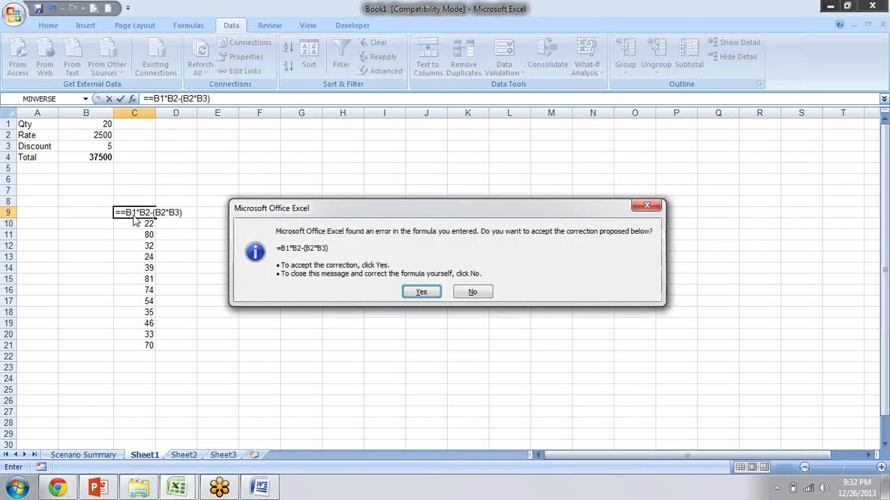
{"action": "key", "text": "Return"}
{"action": "left_click", "coordinate": [133, 214]}
Create a data table over C9:O21 with row input $B$1 and column input $B$2.
{"action": "key", "text": "shift+Right"}
{"action": "key", "text": "shift+Right"}
{"action": "key", "text": "shift+Right"}
{"action": "key", "text": "shift+Right"}
{"action": "key", "text": "shift+Right"}
{"action": "key", "text": "shift+Right"}
{"action": "key", "text": "shift+Right"}
{"action": "key", "text": "shift+Right"}
{"action": "key", "text": "shift+Right"}
{"action": "key", "text": "shift+Right"}
{"action": "key", "text": "shift+Right"}
{"action": "key", "text": "shift+Right"}
{"action": "key", "text": "shift+Down"}
{"action": "key", "text": "shift+Down"}
{"action": "key", "text": "shift+Down"}
{"action": "key", "text": "shift+Down"}
{"action": "key", "text": "shift+Down"}
{"action": "key", "text": "shift+Down"}
{"action": "key", "text": "shift+Down"}
{"action": "key", "text": "shift+Down"}
{"action": "key", "text": "shift+Down"}
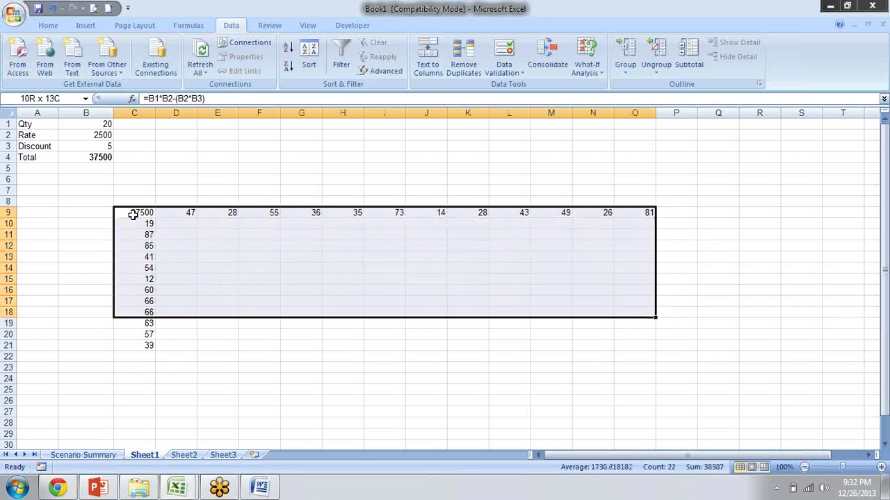
{"action": "key", "text": "shift+Down"}
{"action": "key", "text": "shift+Down"}
{"action": "key", "text": "shift+Down"}
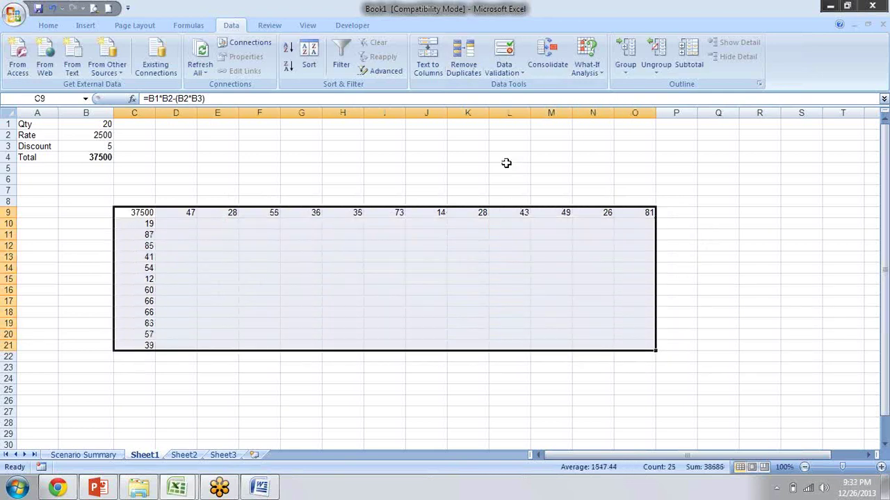
{"action": "left_click", "coordinate": [595, 72]}
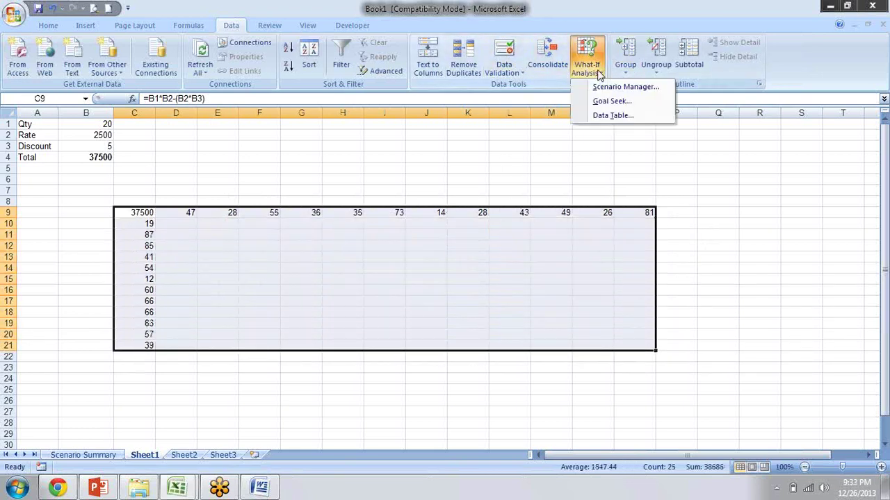
{"action": "left_click", "coordinate": [607, 116]}
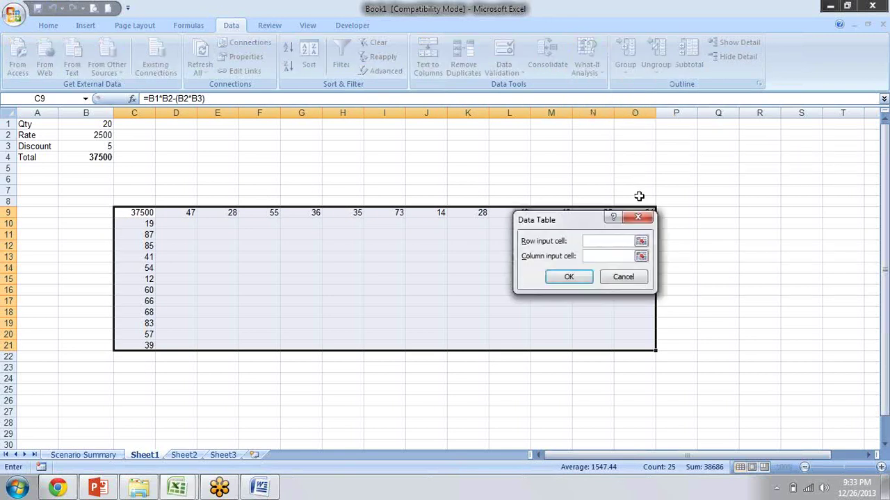
{"action": "left_click", "coordinate": [641, 241]}
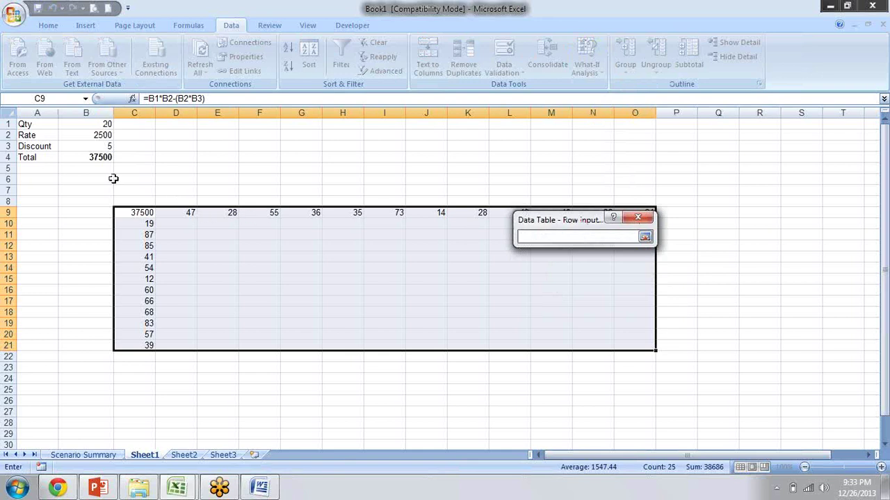
{"action": "left_click", "coordinate": [104, 123]}
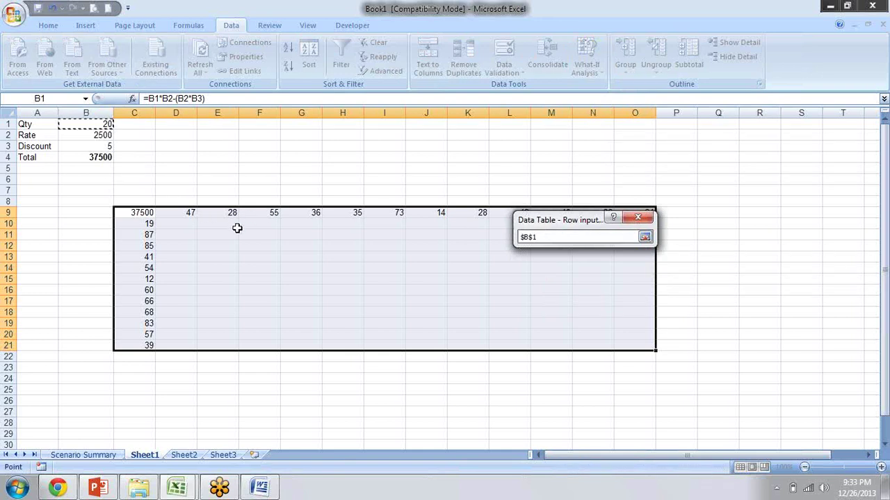
{"action": "key", "text": "Return"}
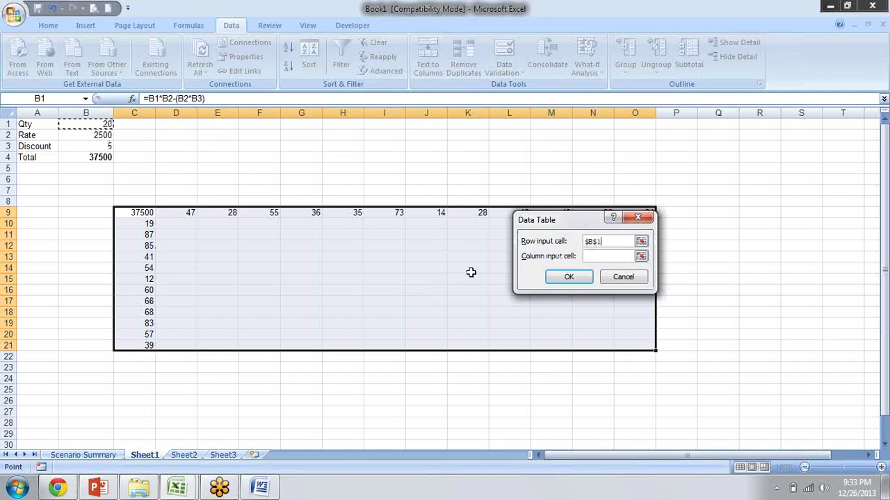
{"action": "left_click", "coordinate": [641, 256]}
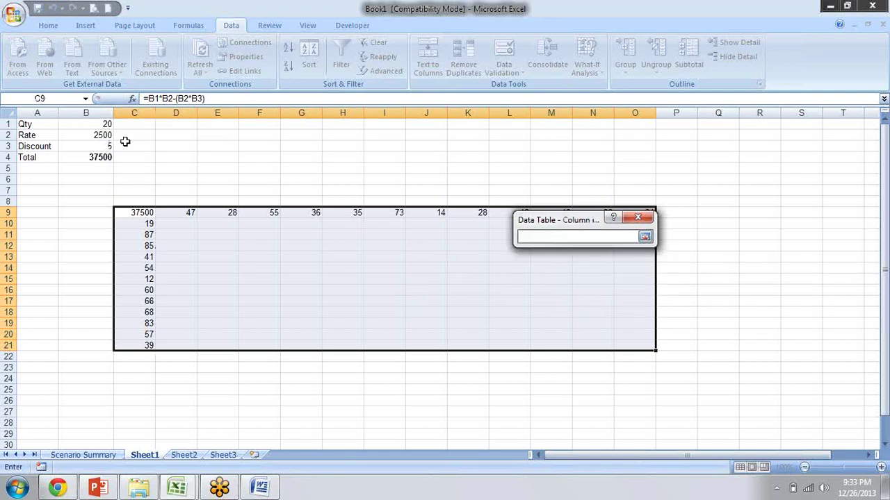
{"action": "left_click", "coordinate": [104, 136]}
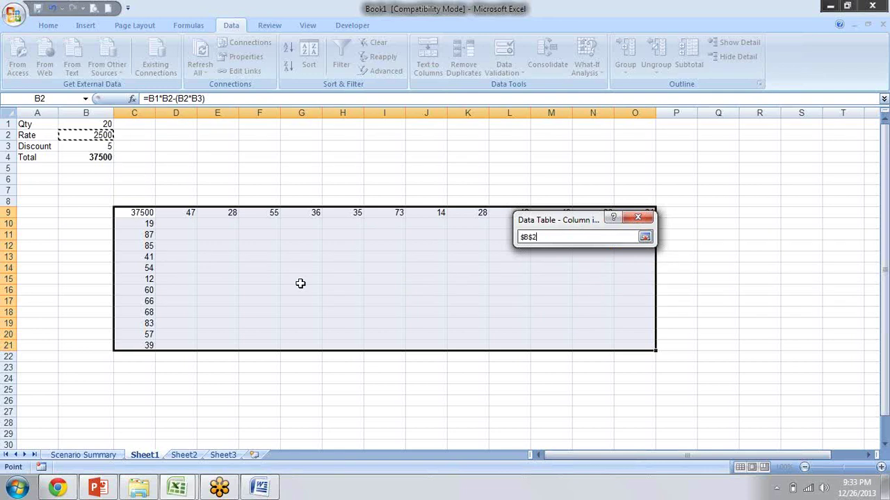
{"action": "key", "text": "Return"}
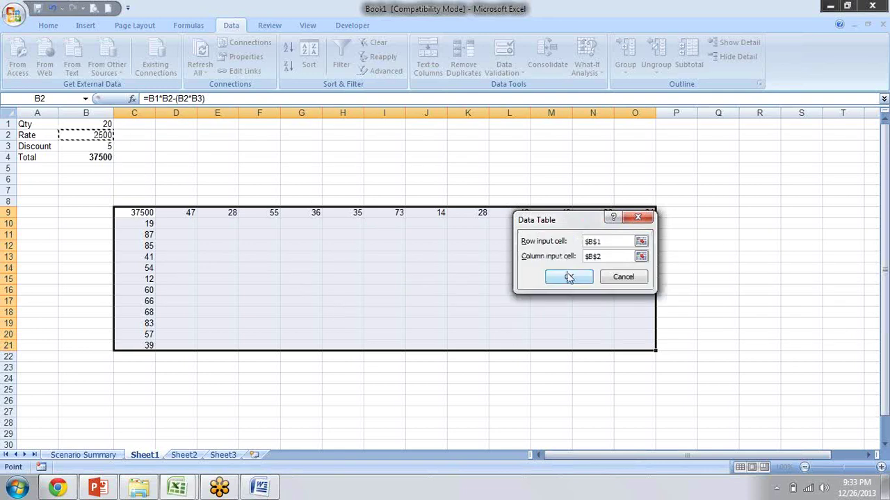
{"action": "left_click", "coordinate": [568, 277]}
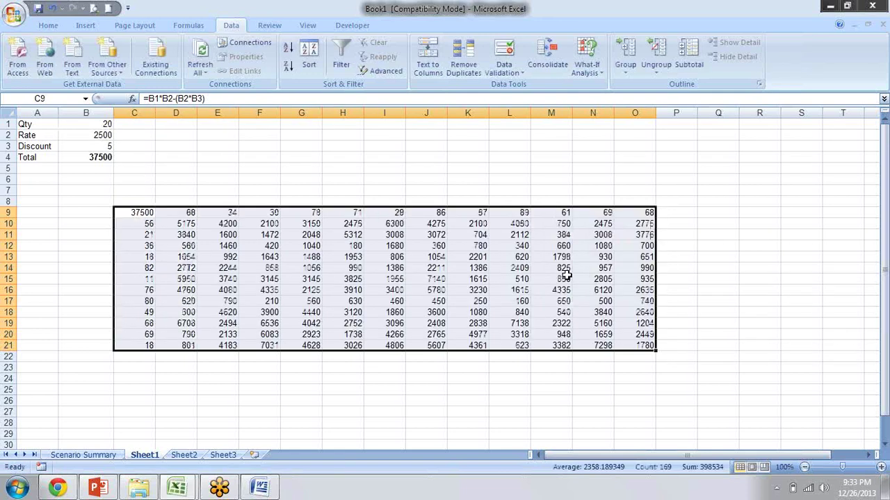
Merge and centre E8:O8 and enter the heading 'Qty'.
{"action": "key", "text": "Right"}
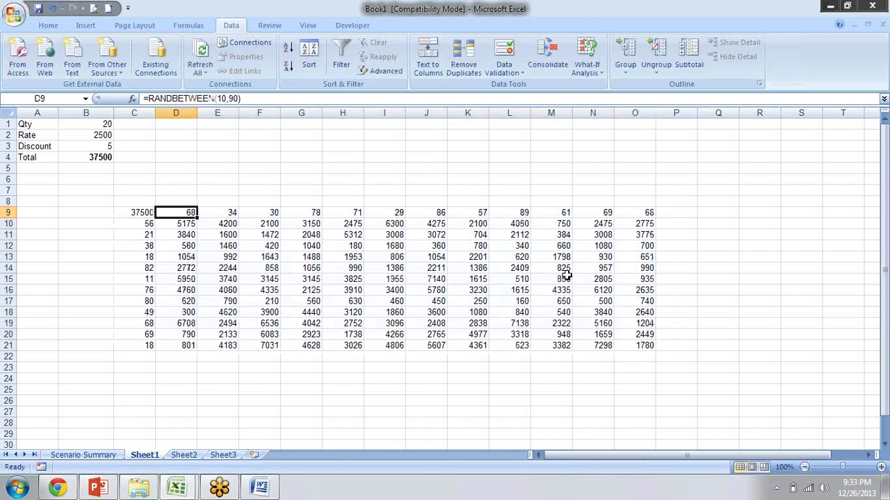
{"action": "key", "text": "Up"}
{"action": "key", "text": "Right"}
{"action": "key", "text": "shift+Right"}
{"action": "key", "text": "shift+Right"}
{"action": "key", "text": "shift+Right"}
{"action": "key", "text": "shift+Right"}
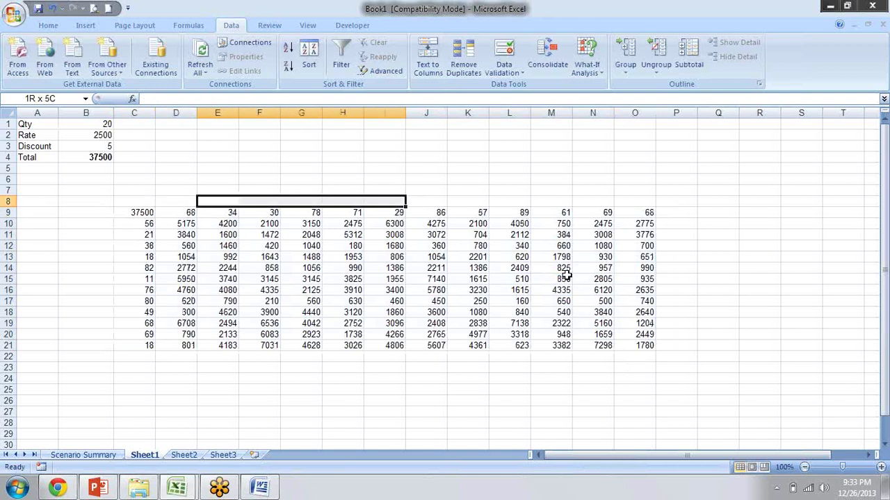
{"action": "key", "text": "shift+Right"}
{"action": "key", "text": "shift+Right"}
{"action": "key", "text": "shift+Right"}
{"action": "key", "text": "shift+Right"}
{"action": "key", "text": "shift+Right"}
{"action": "key", "text": "shift+Right"}
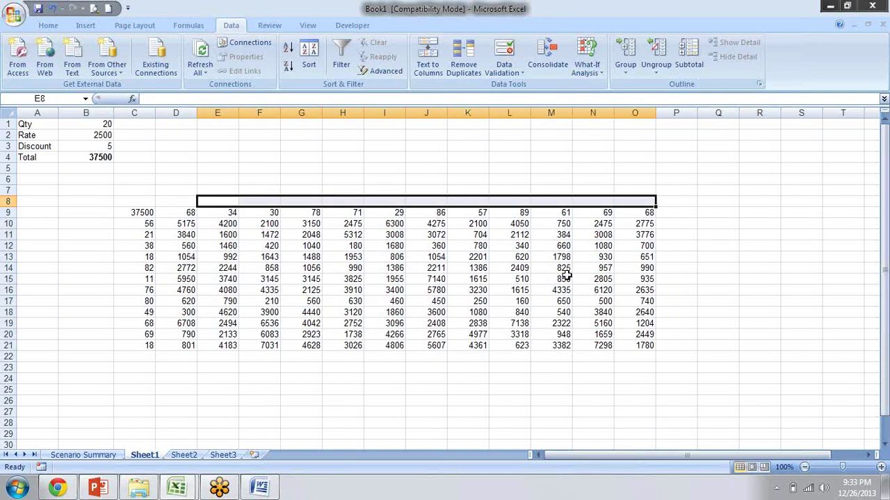
{"action": "key", "text": "alt"}
{"action": "type", "text": "hmc"}
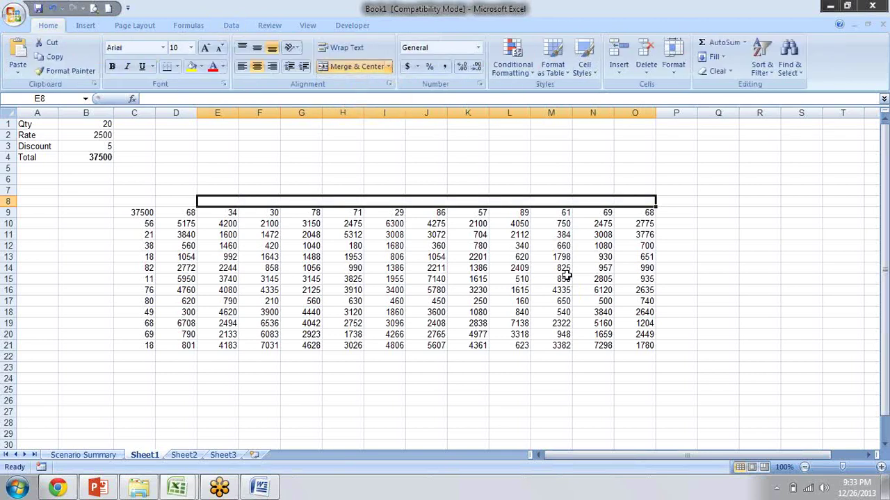
{"action": "type", "text": "Qty"}
{"action": "key", "text": "Return"}
{"action": "key", "text": "Up"}
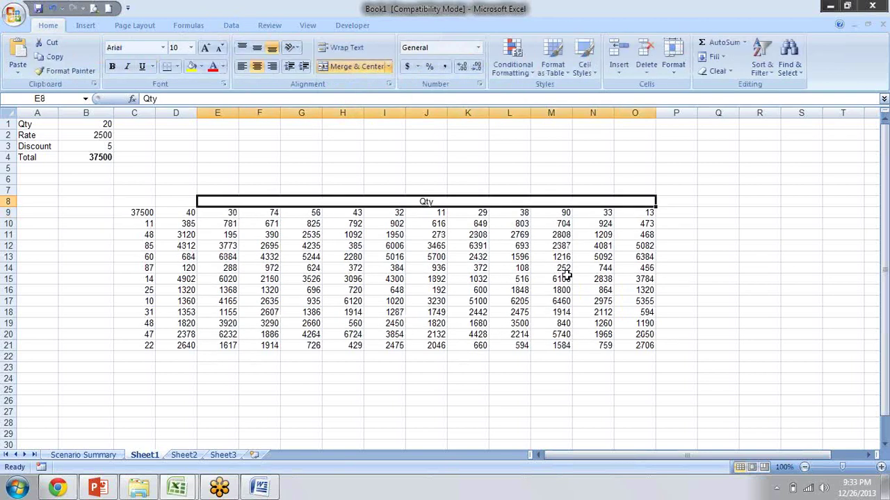
Merge and centre B10:B21, enter 'Rate', and apply Middle Align.
{"action": "key", "text": "Left"}
{"action": "key", "text": "Left"}
{"action": "key", "text": "Left"}
{"action": "key", "text": "Right"}
{"action": "key", "text": "Down"}
{"action": "key", "text": "Left"}
{"action": "key", "text": "Down"}
{"action": "key", "text": "shift+Down"}
{"action": "key", "text": "shift+Down"}
{"action": "key", "text": "shift+Down"}
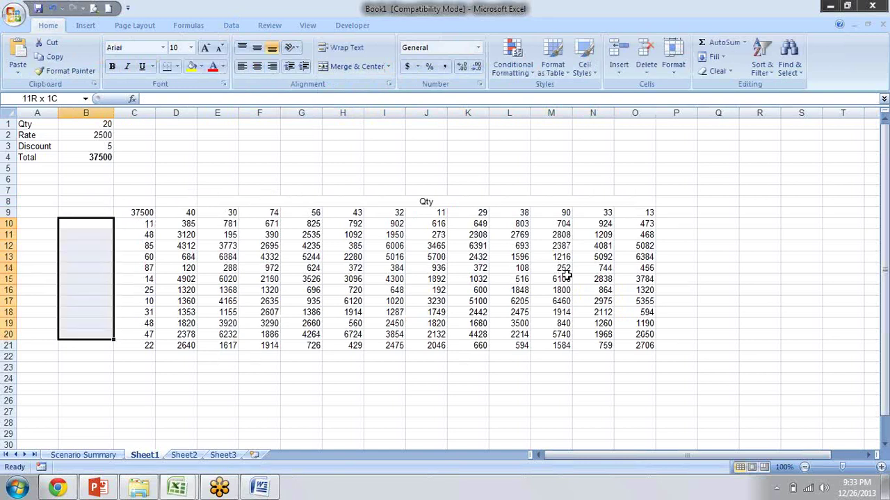
{"action": "key", "text": "shift+Down"}
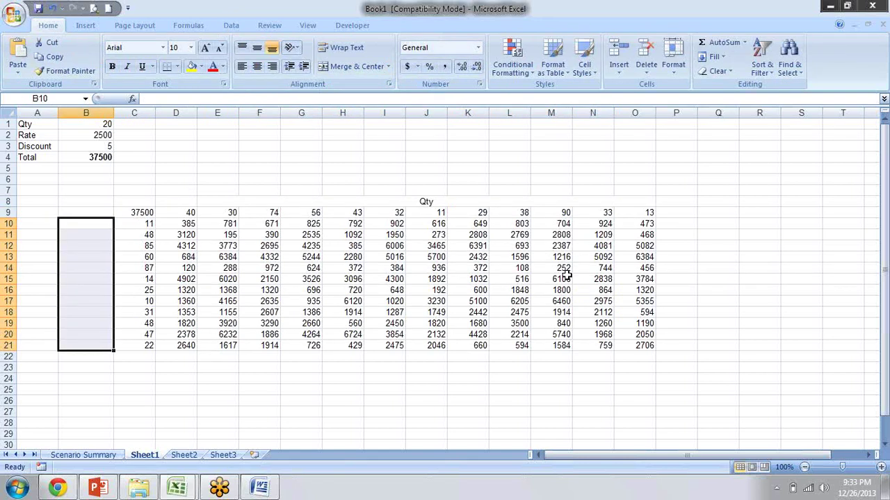
{"action": "key", "text": "alt+h"}
{"action": "key", "text": "m"}
{"action": "type", "text": "c"}
{"action": "type", "text": "Rate"}
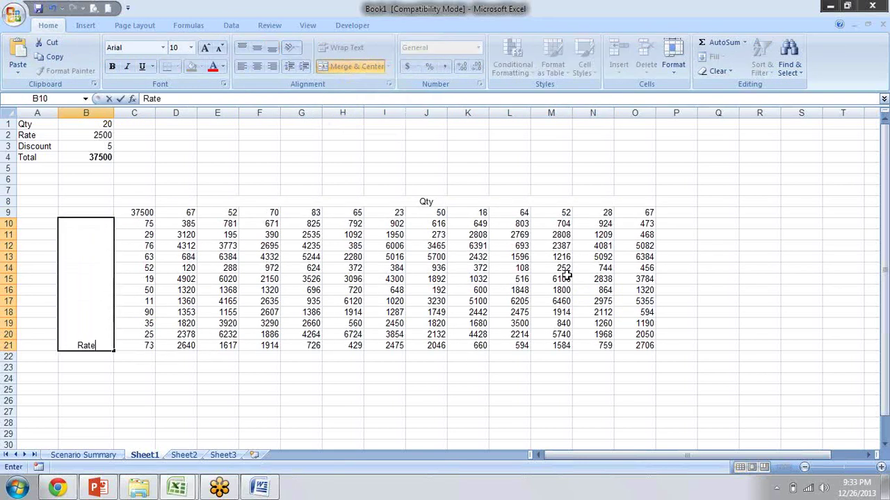
{"action": "key", "text": "Return"}
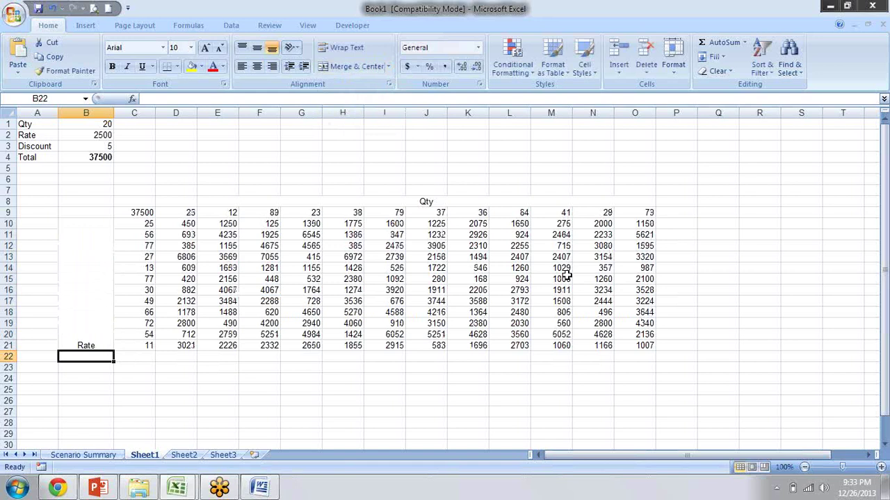
{"action": "key", "text": "Up"}
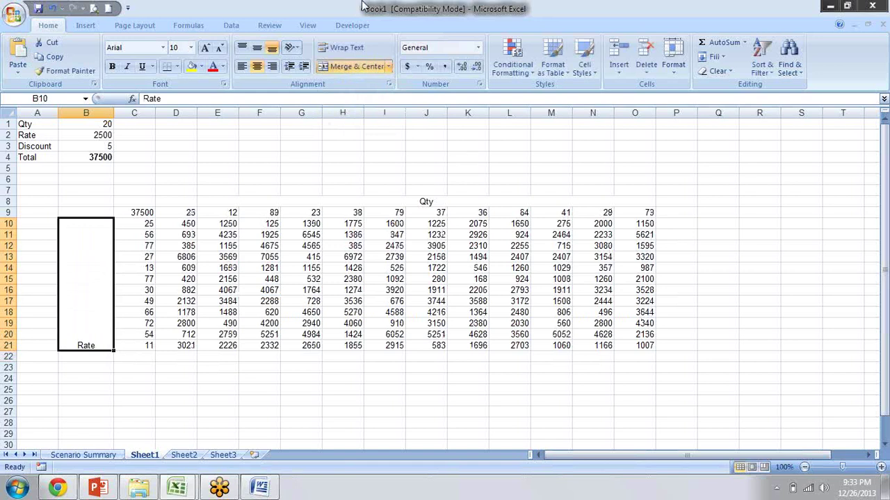
{"action": "left_click", "coordinate": [257, 47]}
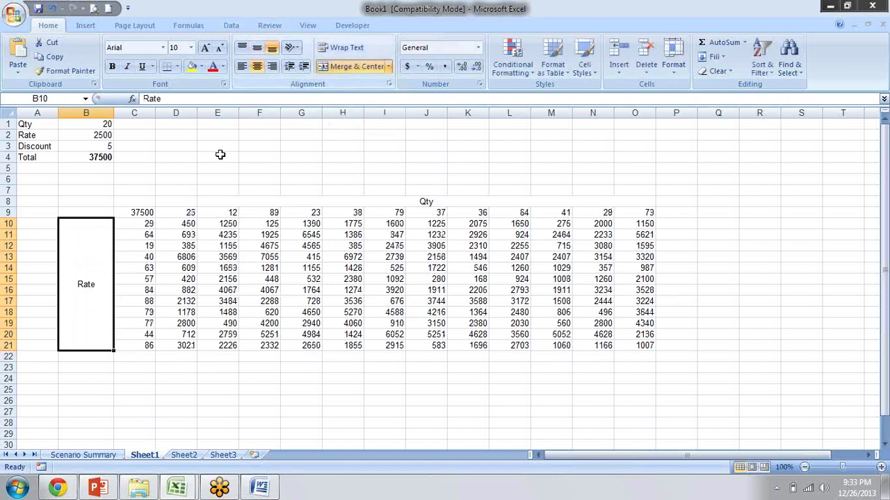
{"action": "left_click", "coordinate": [141, 213]}
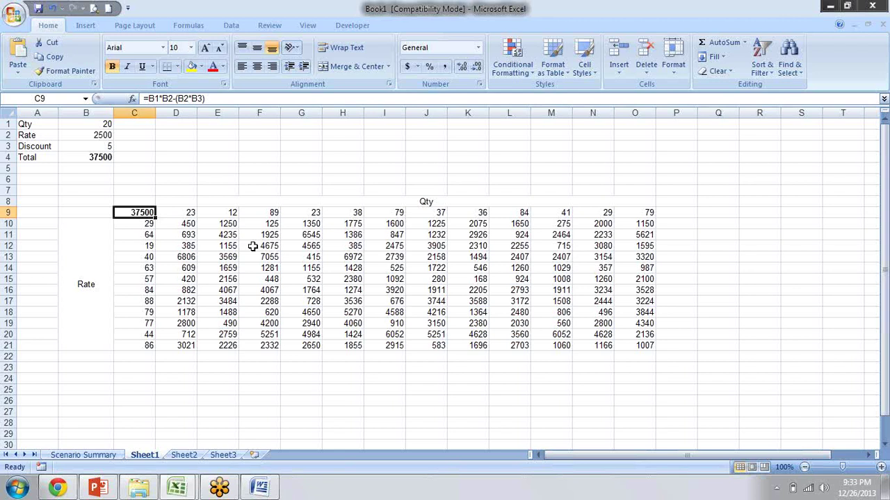
{"action": "key", "text": "Right"}
{"action": "key", "text": "Down"}
{"action": "key", "text": "Up"}
{"action": "key", "text": "Left"}
{"action": "key", "text": "Right"}
{"action": "key", "text": "Left"}
{"action": "key", "text": "Right"}
{"action": "key", "text": "Down"}
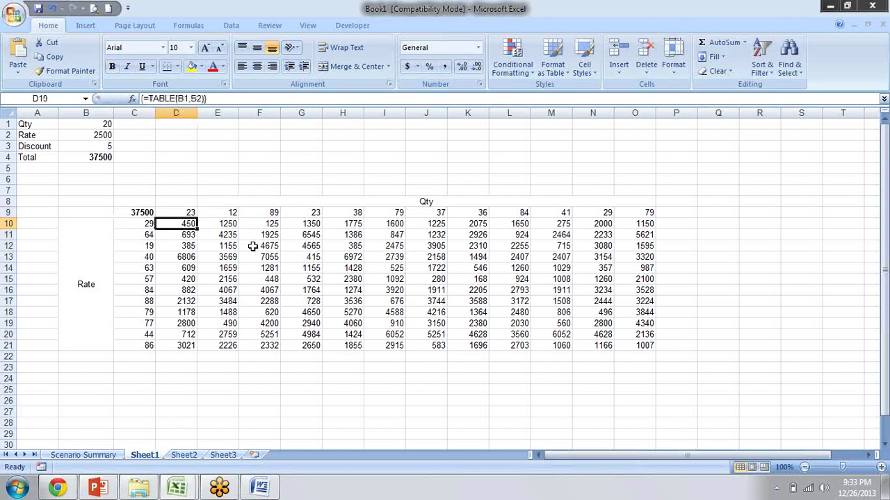
{"action": "key", "text": "Right"}
{"action": "key", "text": "Right"}
{"action": "key", "text": "Right"}
{"action": "key", "text": "Right"}
{"action": "key", "text": "Right"}
{"action": "key", "text": "Right"}
{"action": "key", "text": "Right"}
{"action": "key", "text": "Right"}
{"action": "key", "text": "Right"}
{"action": "key", "text": "Right"}
{"action": "key", "text": "Right"}
{"action": "key", "text": "Down"}
{"action": "key", "text": "Down"}
{"action": "key", "text": "Down"}
{"action": "key", "text": "Down"}
{"action": "key", "text": "Down"}
{"action": "key", "text": "Down"}
{"action": "key", "text": "Down"}
{"action": "key", "text": "Down"}
{"action": "key", "text": "Down"}
{"action": "key", "text": "Down"}
{"action": "key", "text": "Left"}
{"action": "key", "text": "Left"}
{"action": "key", "text": "Left"}
{"action": "key", "text": "Left"}
{"action": "key", "text": "Up"}
{"action": "key", "text": "Up"}
{"action": "key", "text": "Up"}
{"action": "key", "text": "Up"}
{"action": "key", "text": "Up"}
{"action": "key", "text": "Up"}
{"action": "key", "text": "Up"}
{"action": "key", "text": "Up"}
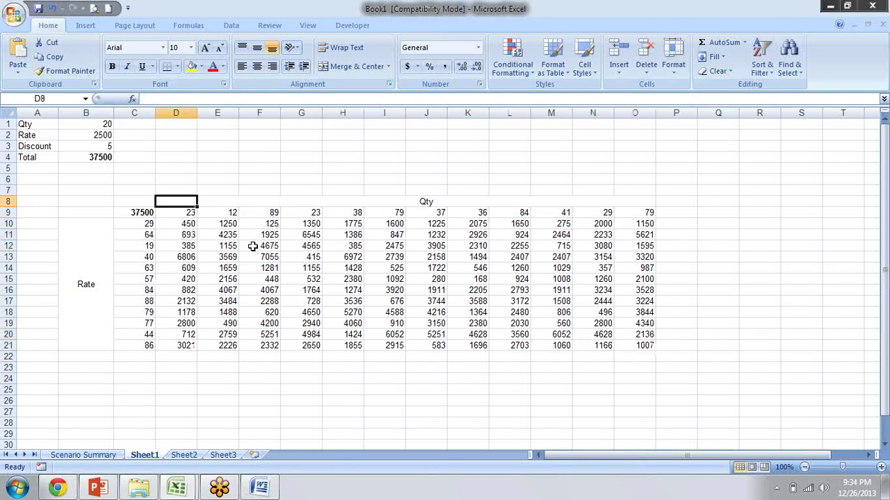
{"action": "key", "text": "Right"}
{"action": "key", "text": "Down"}
{"action": "key", "text": "Left"}
{"action": "key", "text": "Left"}
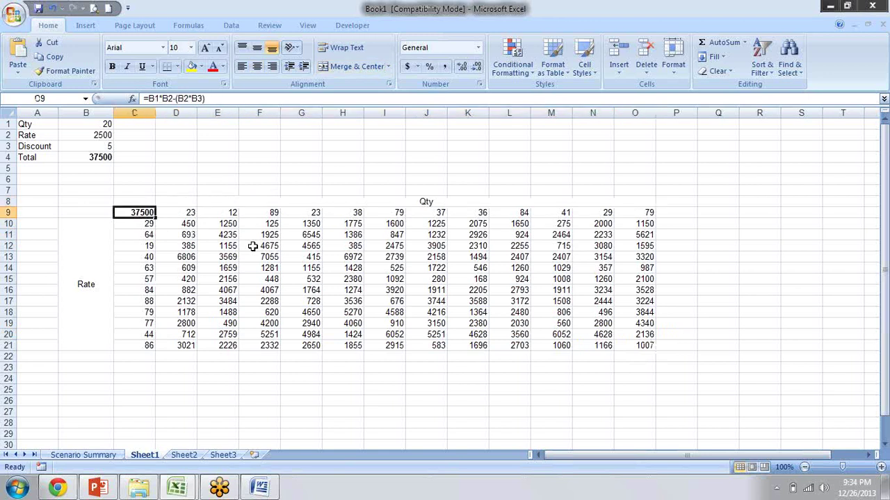
{"action": "key", "text": "Left"}
{"action": "key", "text": "Down"}
{"action": "key", "text": "Right"}
{"action": "key", "text": "Right"}
{"action": "key", "text": "Up"}
{"action": "key", "text": "Right"}
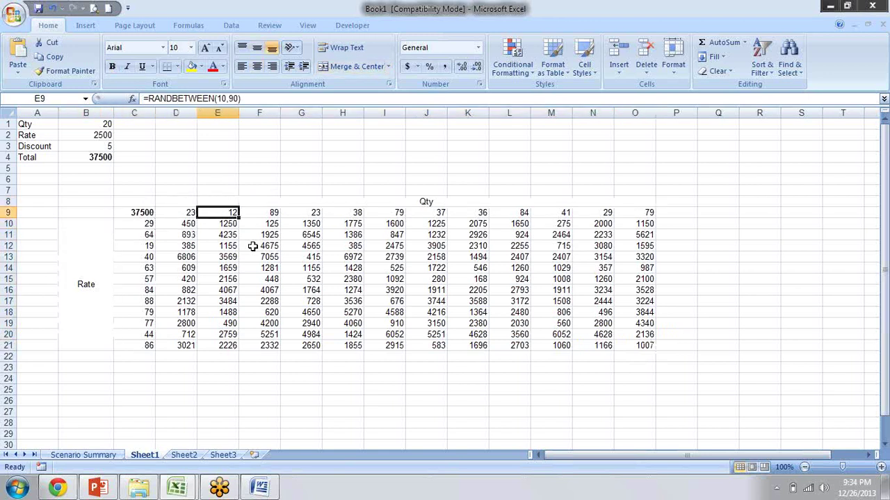
{"action": "key", "text": "Down"}
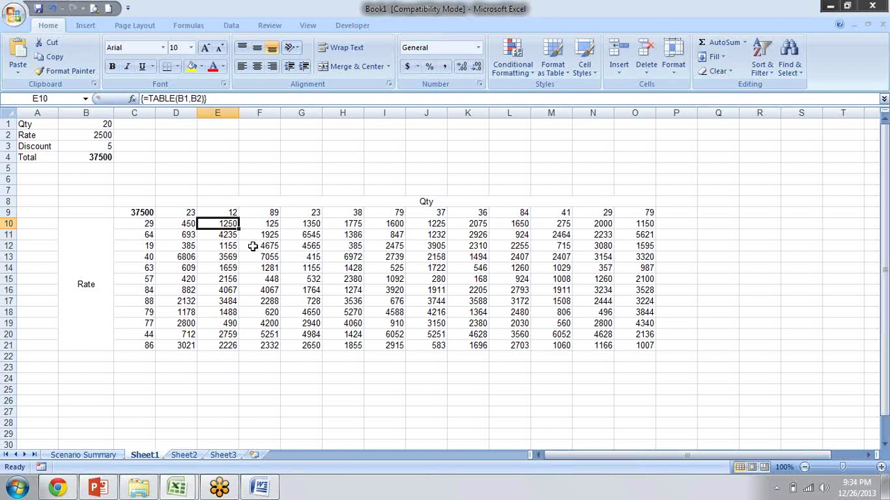
{"action": "key", "text": "Down"}
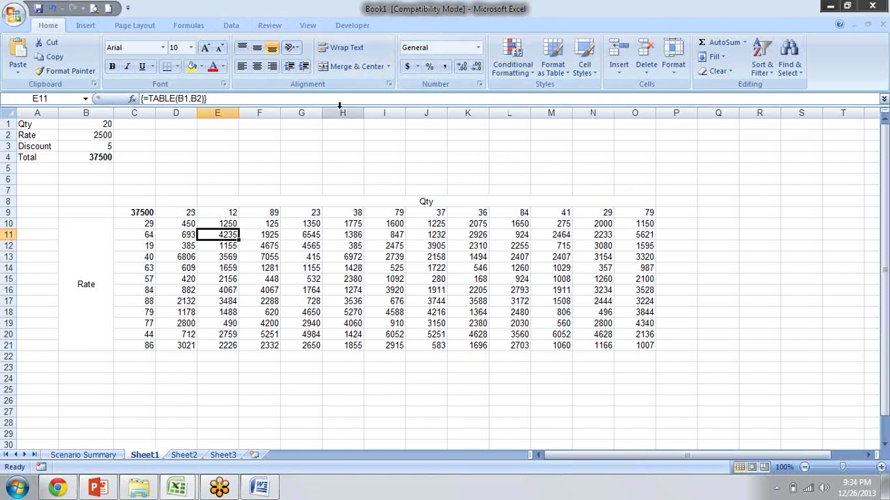
{"action": "left_click", "coordinate": [232, 26]}
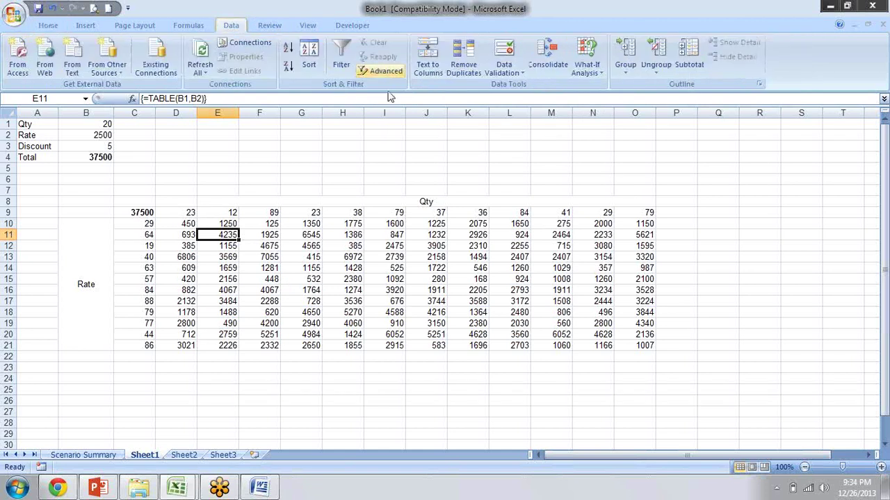
{"action": "left_click", "coordinate": [590, 73]}
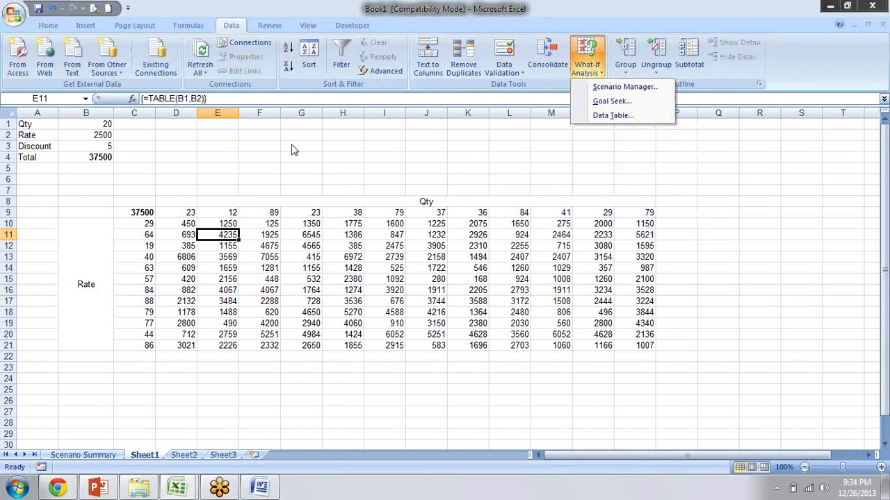
{"action": "left_click", "coordinate": [292, 148]}
{"action": "left_click", "coordinate": [101, 159]}
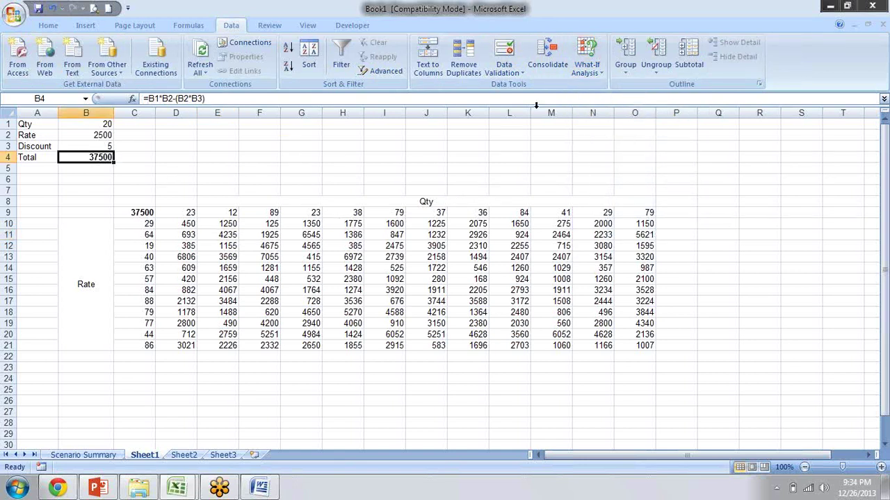
{"action": "key", "text": "F9"}
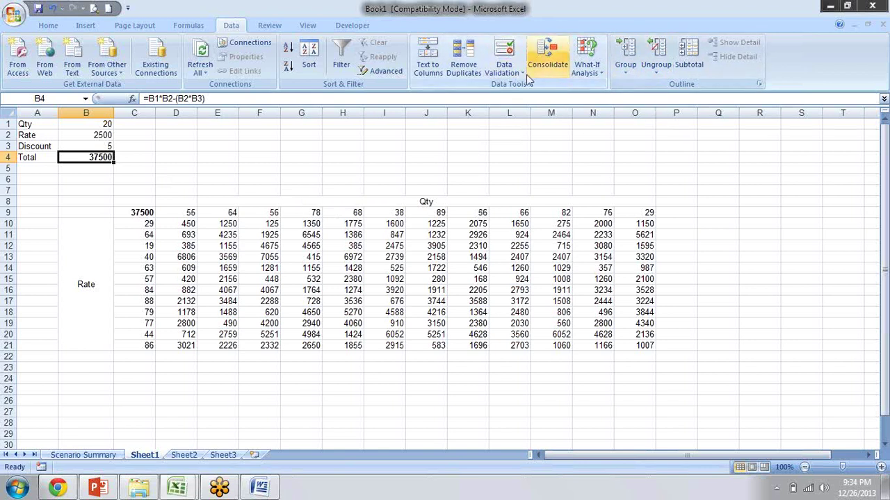
Goal Seek B4 to 37000 by changing Rate in B2, accepting 2466.666667.
{"action": "left_click", "coordinate": [587, 66]}
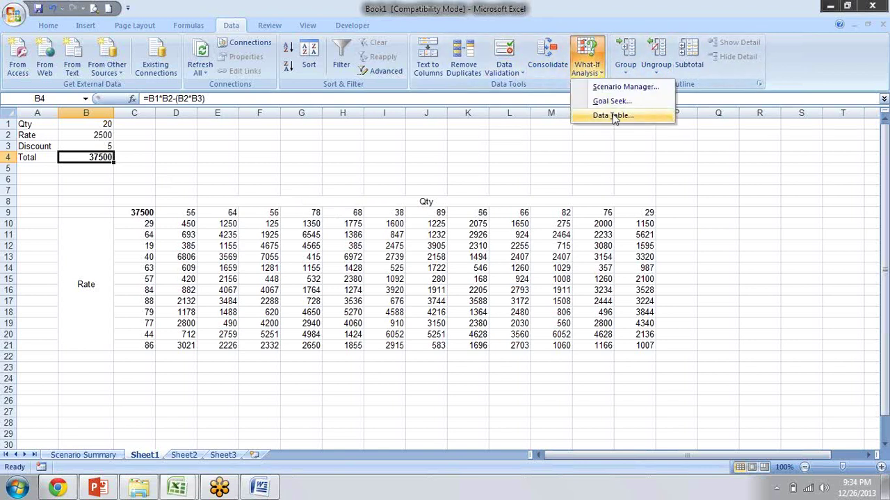
{"action": "left_click", "coordinate": [618, 101]}
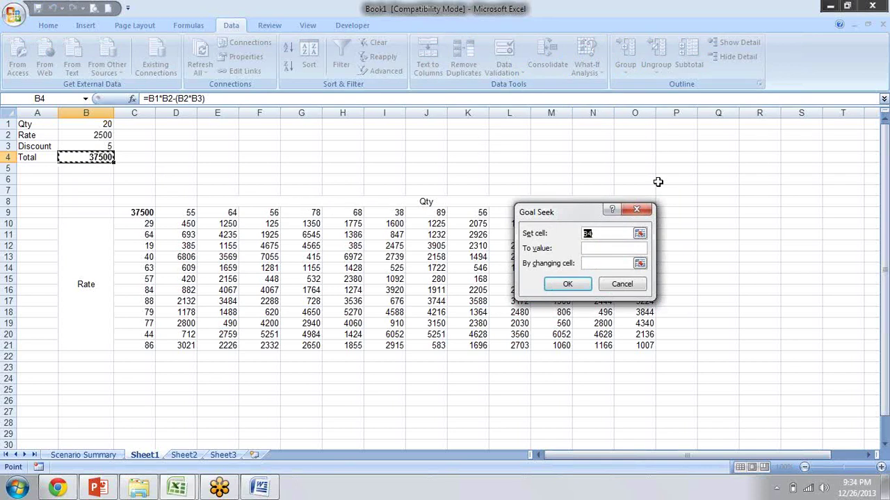
{"action": "left_click", "coordinate": [610, 248]}
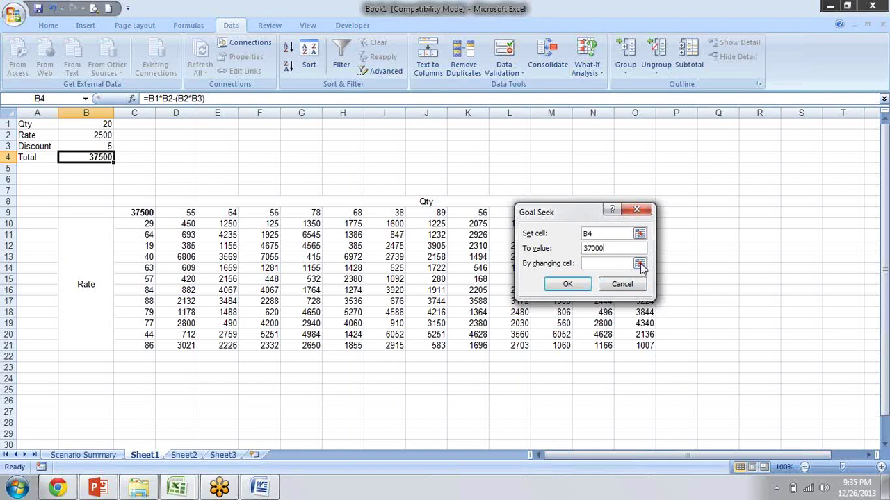
{"action": "left_click", "coordinate": [639, 264]}
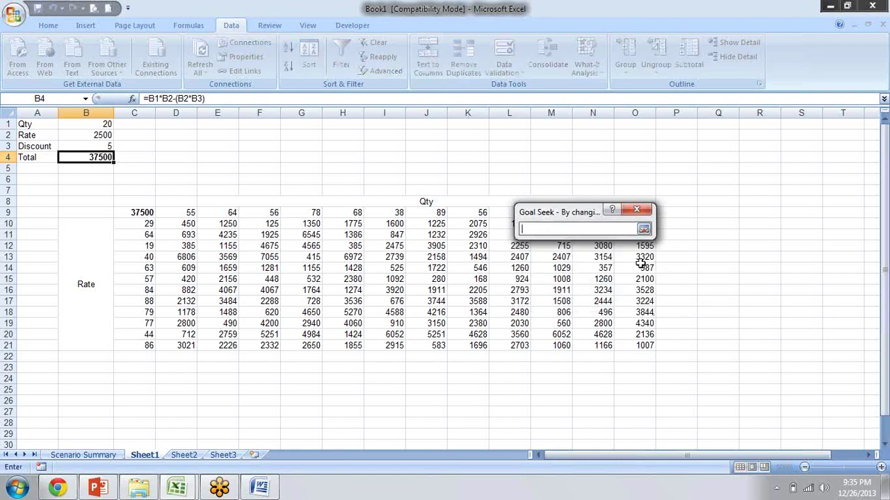
{"action": "left_click", "coordinate": [103, 135]}
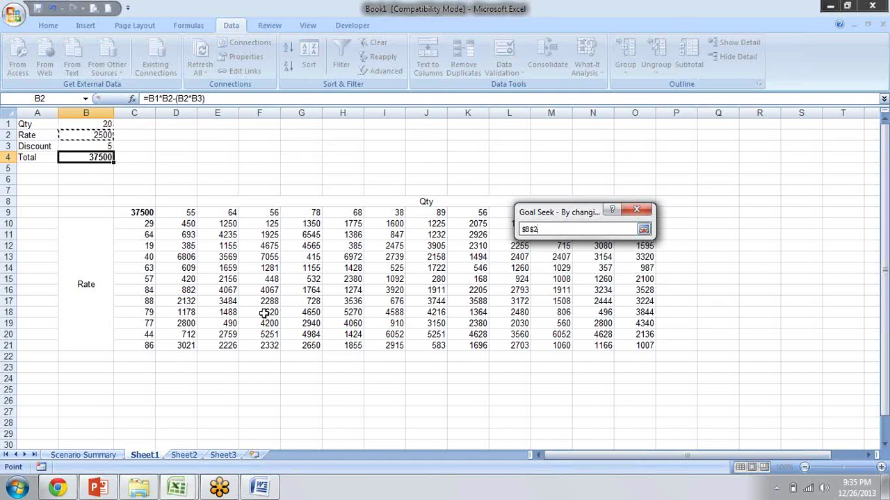
{"action": "key", "text": "Return"}
{"action": "key", "text": "Return"}
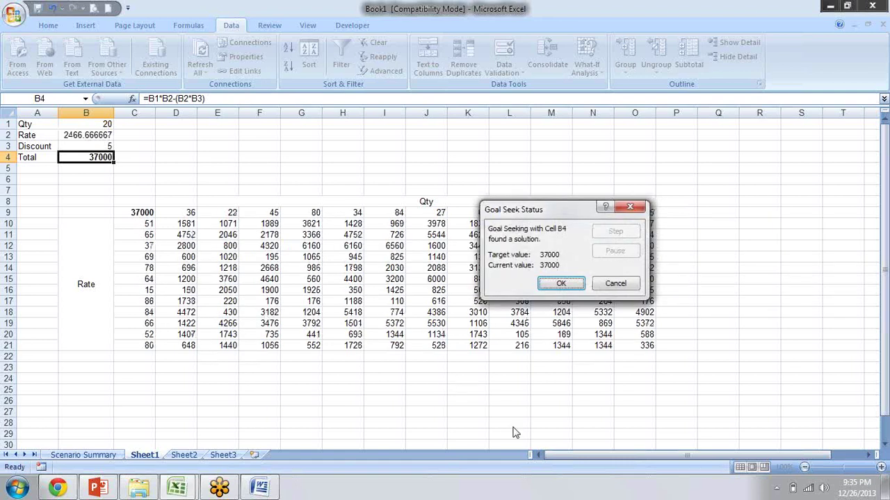
{"action": "left_click", "coordinate": [560, 284]}
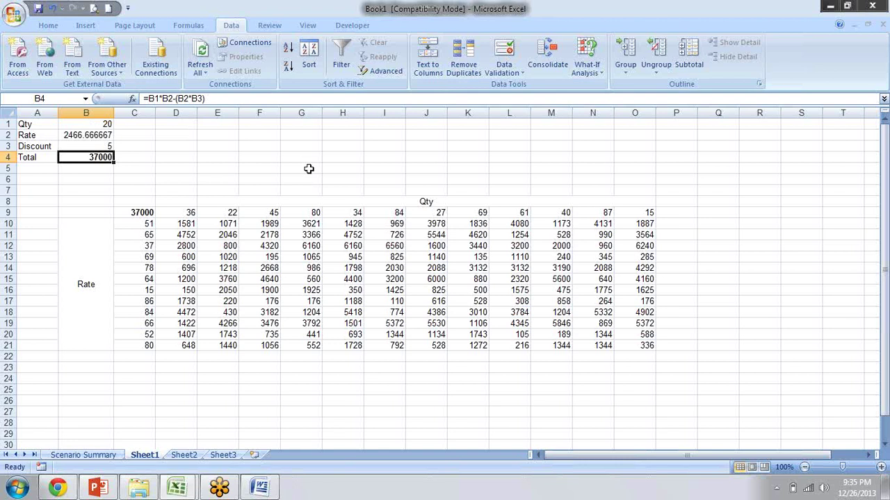
{"action": "key", "text": "F9"}
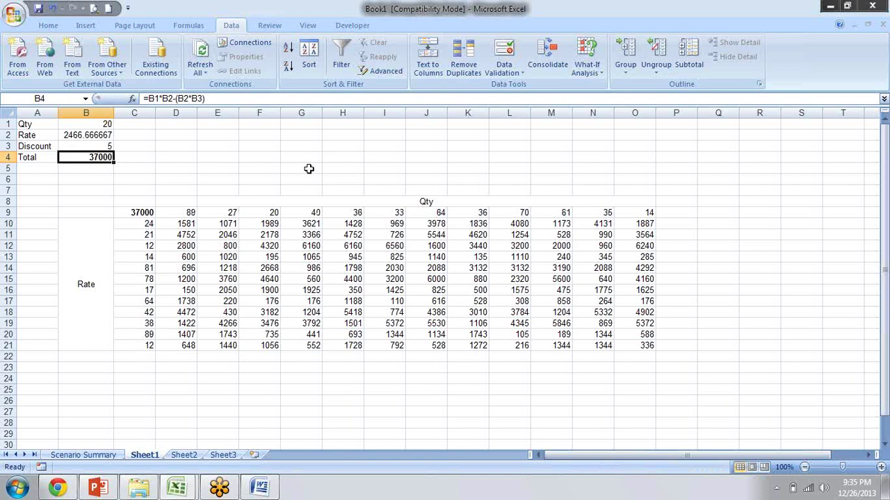
{"action": "left_click", "coordinate": [599, 72]}
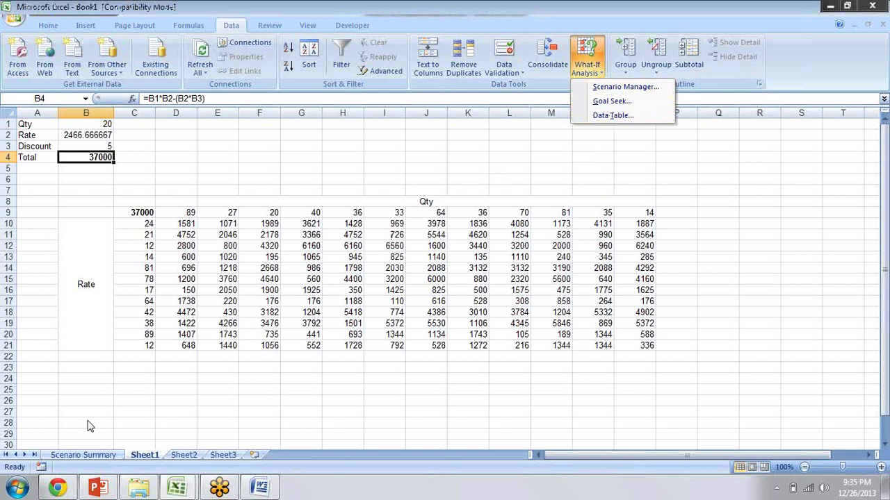
{"action": "left_click", "coordinate": [212, 381]}
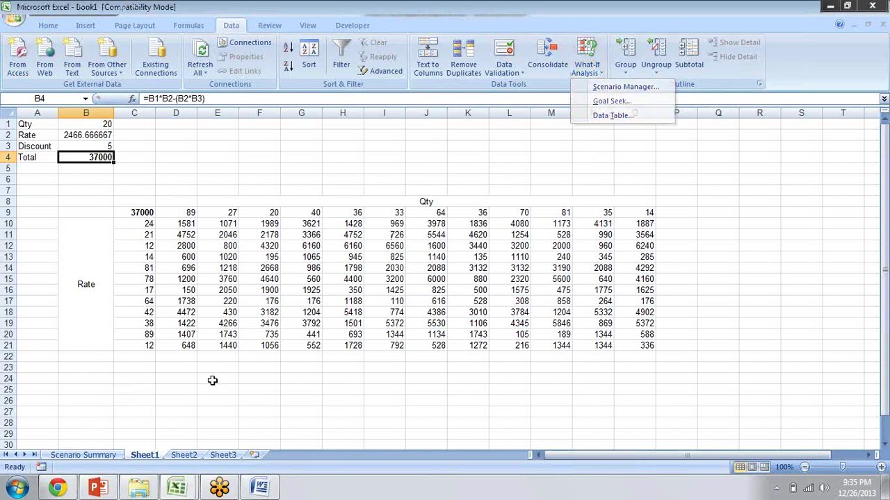
Expand the Scenario Summary's row 4 notes, collapse to outline level 1, then return to Sheet1.
{"action": "left_click", "coordinate": [99, 454]}
{"action": "key", "text": "Right"}
{"action": "key", "text": "Right"}
{"action": "key", "text": "Left"}
{"action": "key", "text": "Left"}
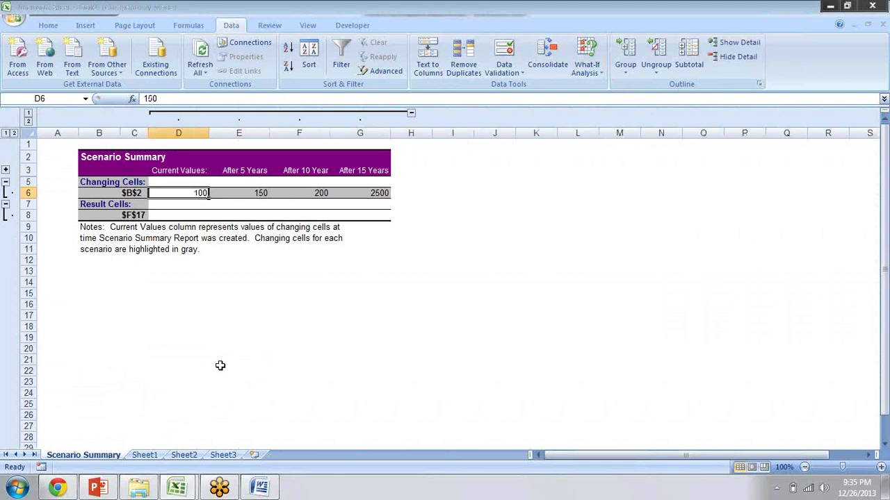
{"action": "left_click", "coordinate": [5, 170]}
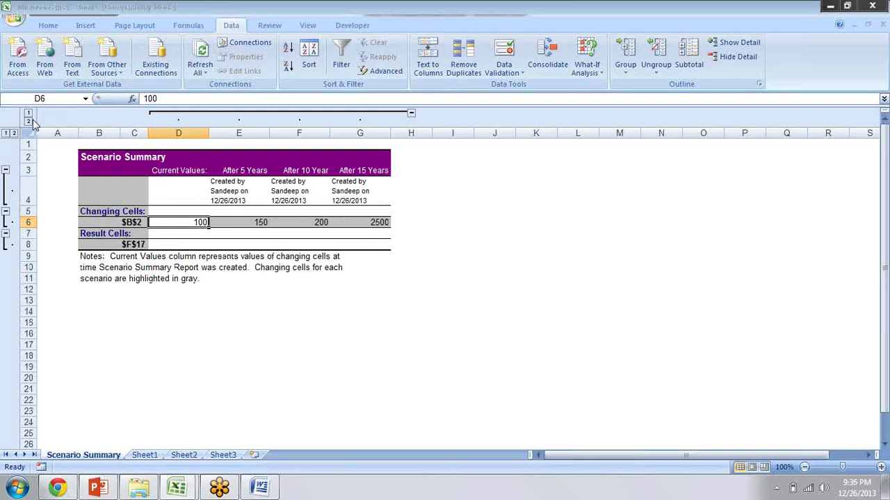
{"action": "left_click", "coordinate": [6, 133]}
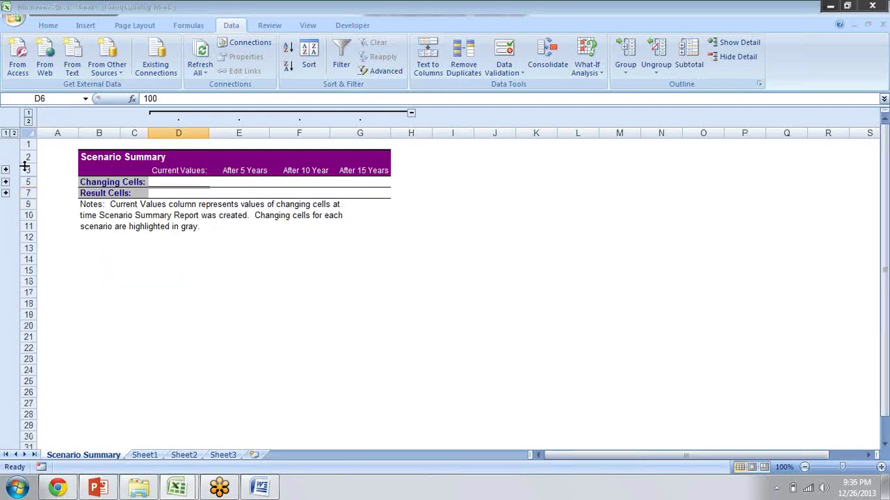
{"action": "left_click", "coordinate": [151, 457]}
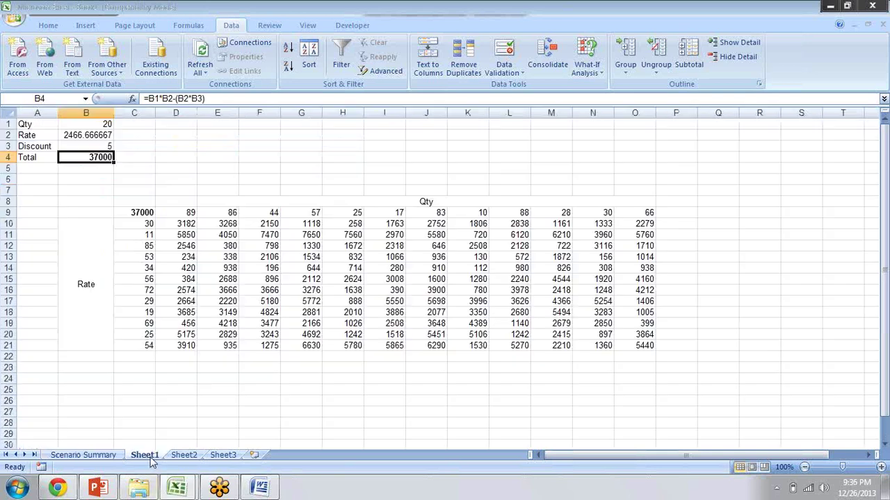
{"action": "key", "text": "Down"}
{"action": "key", "text": "Down"}
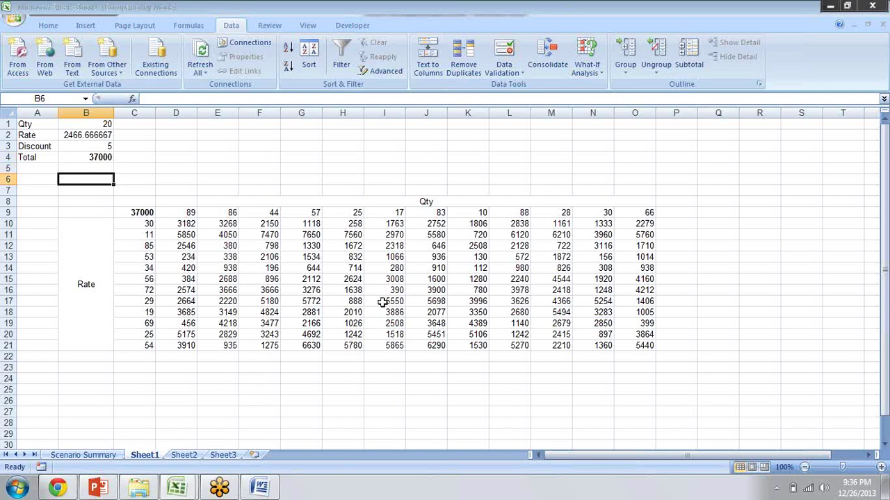
Copy the Name/Sales/Inc list A1:C35 from the Excel Training Part 1 workbook.
{"action": "left_click", "coordinate": [184, 455]}
{"action": "key", "text": "Down"}
{"action": "key", "text": "Down"}
{"action": "key", "text": "Down"}
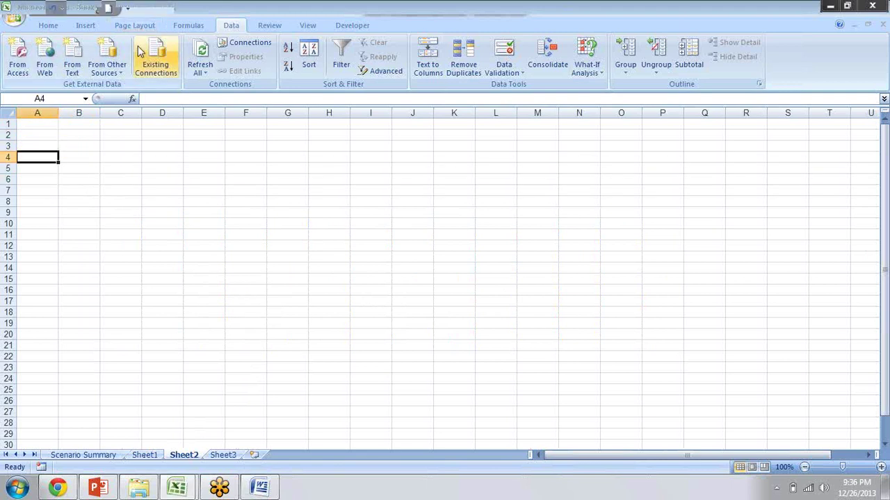
{"action": "mouse_move", "coordinate": [260, 487]}
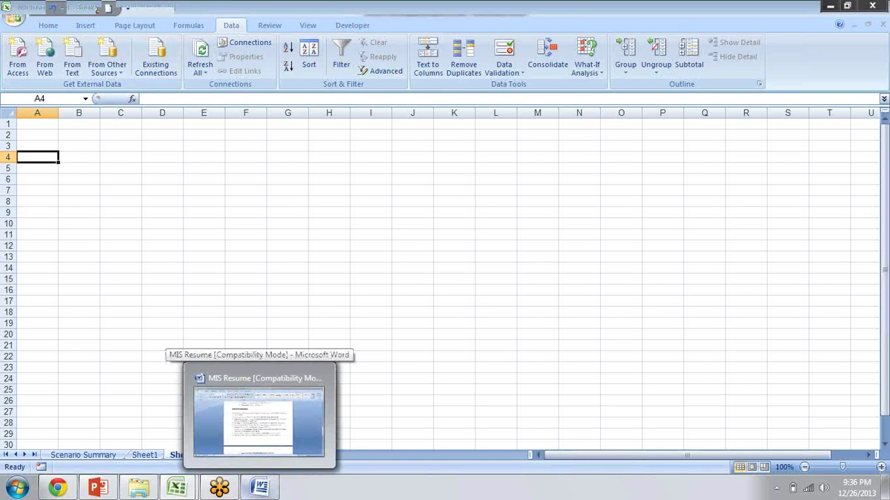
{"action": "key", "text": "Up"}
{"action": "key", "text": "Up"}
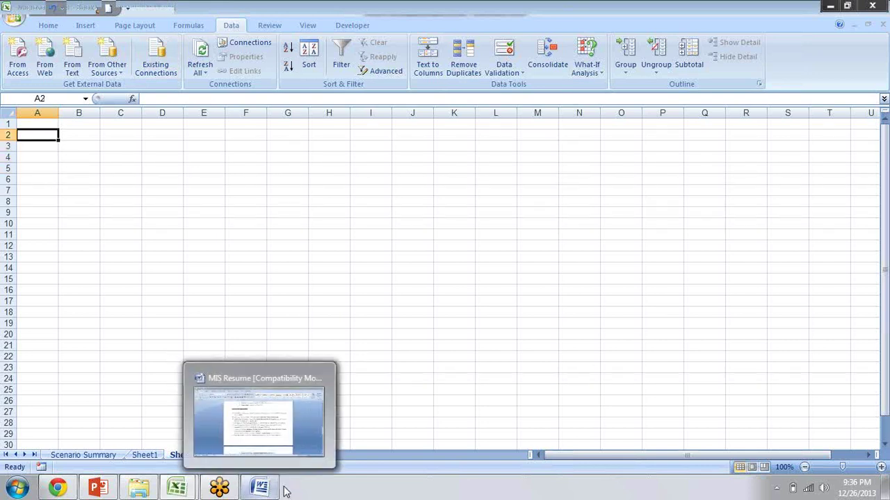
{"action": "left_click", "coordinate": [177, 487]}
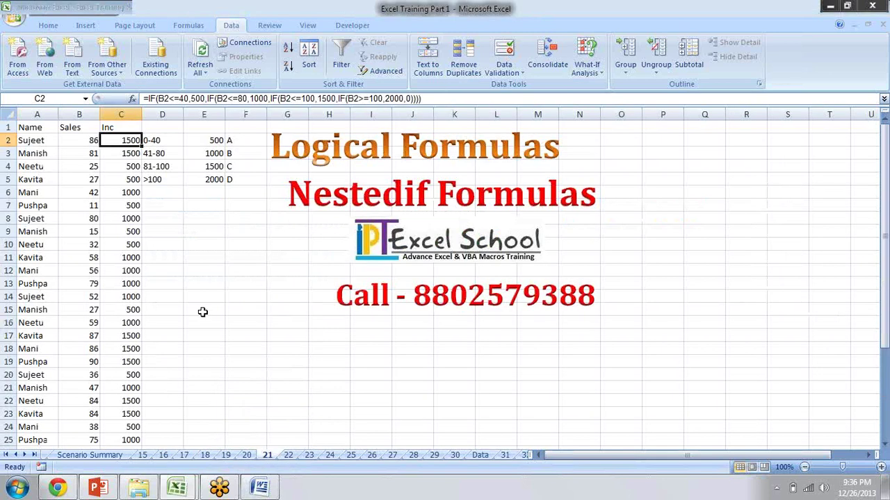
{"action": "key", "text": "Left"}
{"action": "key", "text": "Left"}
{"action": "key", "text": "Down"}
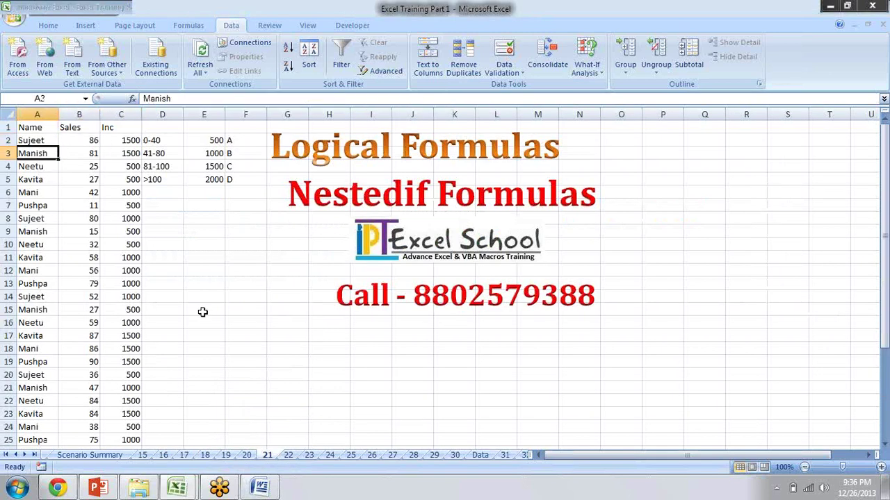
{"action": "key", "text": "Up"}
{"action": "key", "text": "Up"}
{"action": "key", "text": "shift+Right"}
{"action": "key", "text": "shift+Right"}
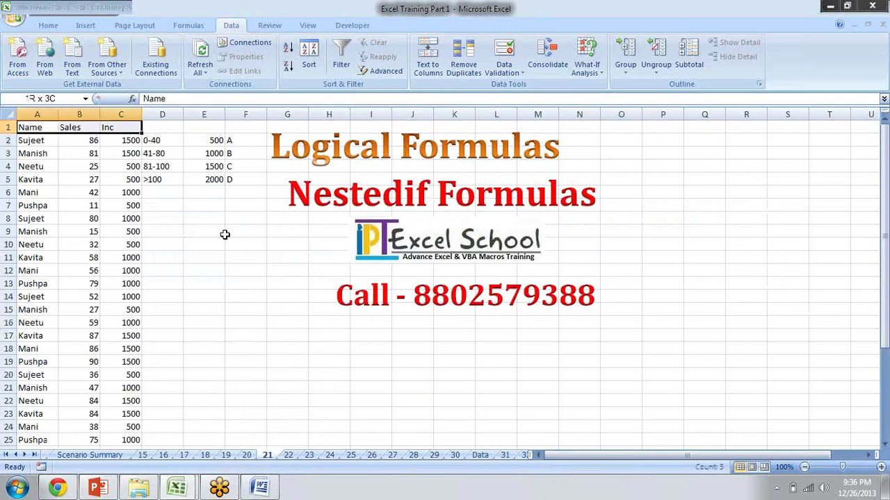
{"action": "key", "text": "ctrl+shift+Down"}
{"action": "key", "text": "ctrl+c"}
Paste the list into cell A1 of Book1's Sheet2.
{"action": "key", "text": "ctrl+Tab"}
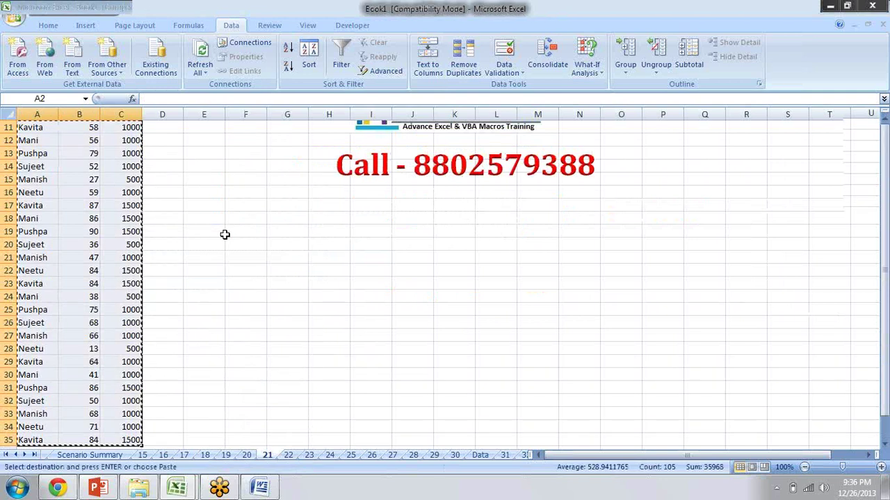
{"action": "key", "text": "Up"}
{"action": "key", "text": "ctrl+v"}
{"action": "key", "text": "Right"}
{"action": "key", "text": "Left"}
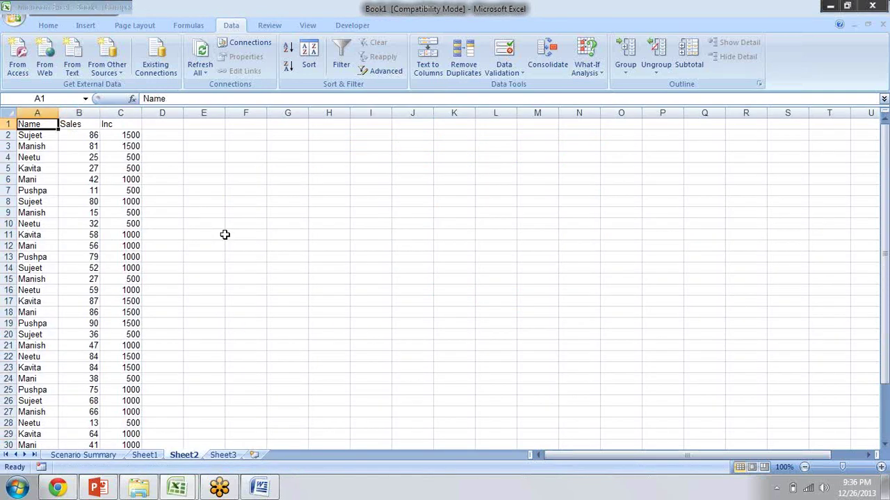
{"action": "key", "text": "Right"}
{"action": "key", "text": "Right"}
{"action": "key", "text": "Right"}
{"action": "key", "text": "Right"}
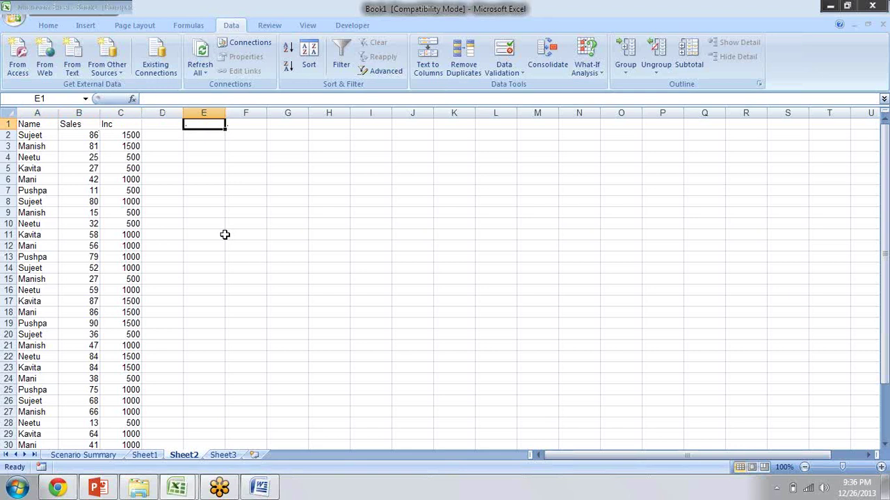
Go to the techonthenet Excel functions page in a new Chrome tab.
{"action": "left_click", "coordinate": [50, 491]}
{"action": "left_click", "coordinate": [268, 9]}
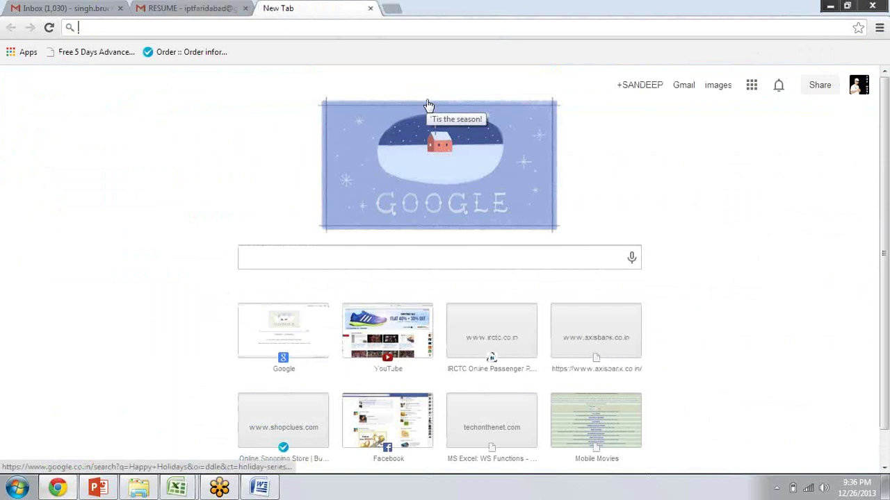
{"action": "type", "text": "d"}
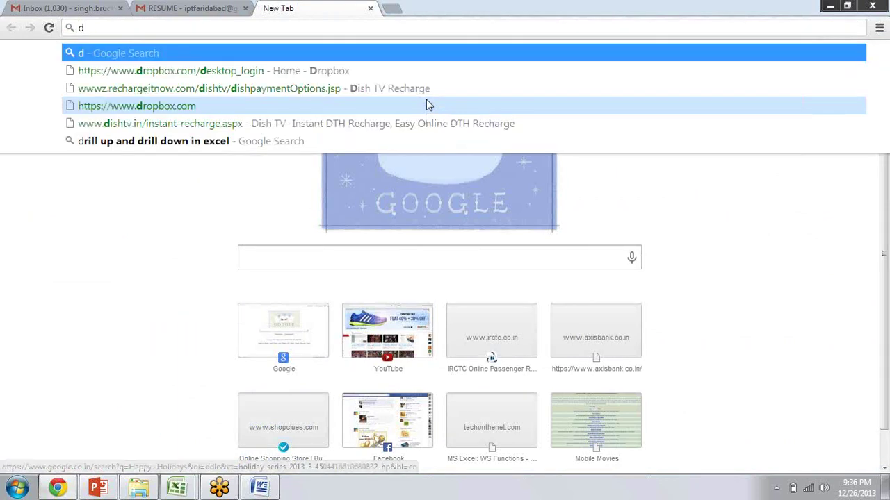
{"action": "key", "text": "BackSpace"}
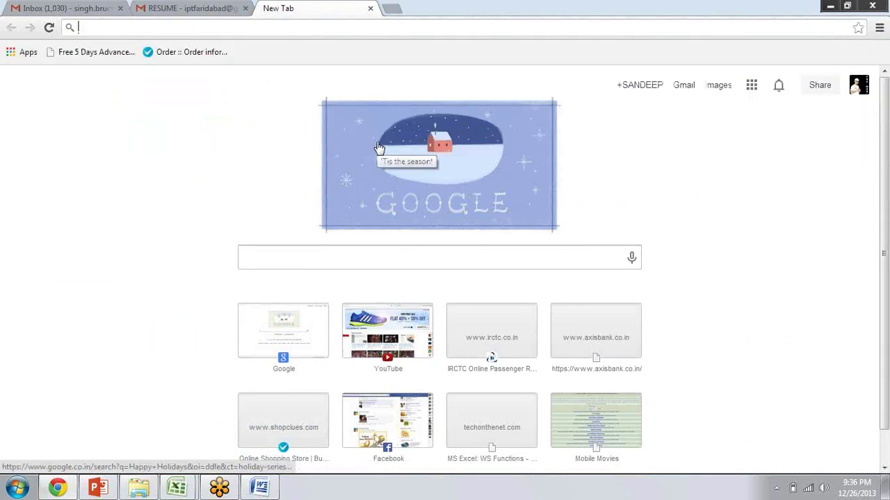
{"action": "type", "text": "da"}
{"action": "key", "text": "BackSpace"}
{"action": "key", "text": "BackSpace"}
{"action": "type", "text": "t"}
{"action": "key", "text": "Return"}
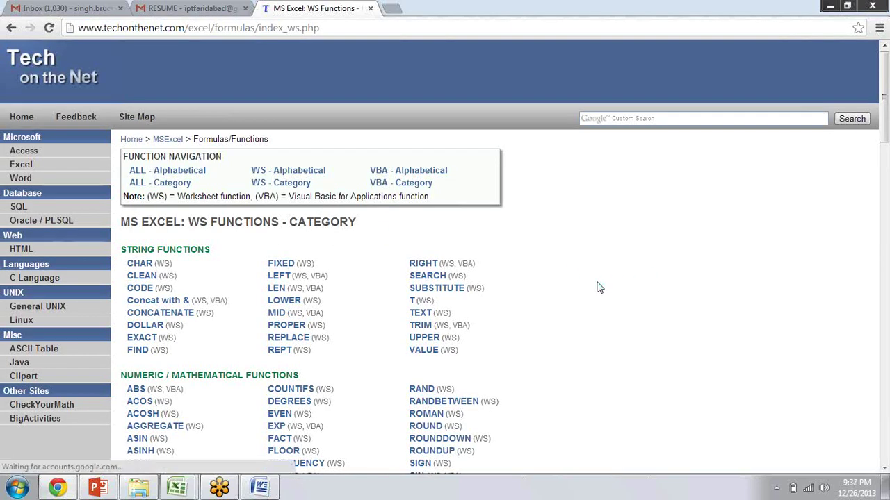
Read the DGET function reference and its examples, then return to Excel.
{"action": "scroll", "coordinate": [598, 287], "scroll_direction": "down", "scroll_amount": 1}
{"action": "scroll", "coordinate": [597, 287], "scroll_direction": "down", "scroll_amount": 6}
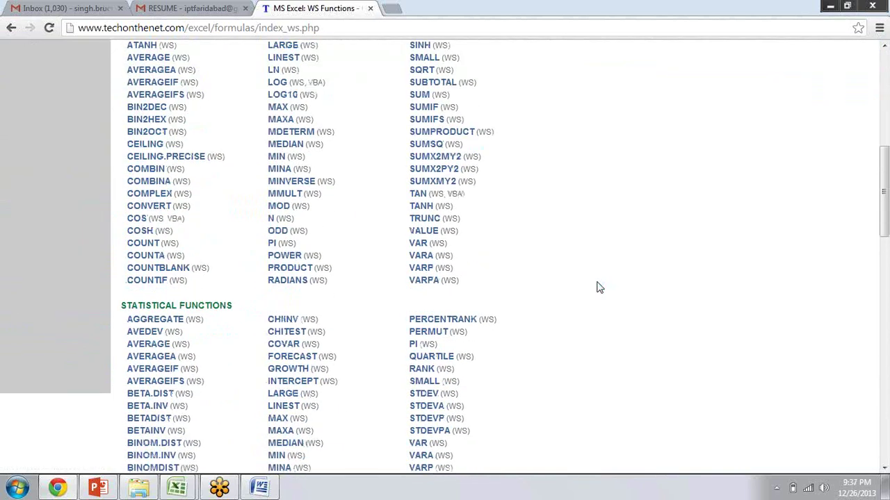
{"action": "scroll", "coordinate": [598, 287], "scroll_direction": "down", "scroll_amount": 3}
{"action": "scroll", "coordinate": [598, 286], "scroll_direction": "down", "scroll_amount": 1}
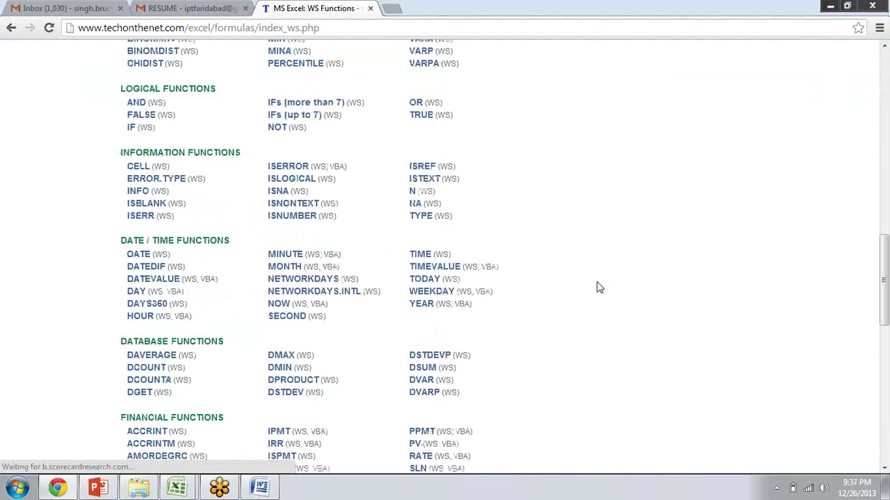
{"action": "scroll", "coordinate": [598, 286], "scroll_direction": "down", "scroll_amount": 1}
{"action": "scroll", "coordinate": [599, 286], "scroll_direction": "down", "scroll_amount": 2}
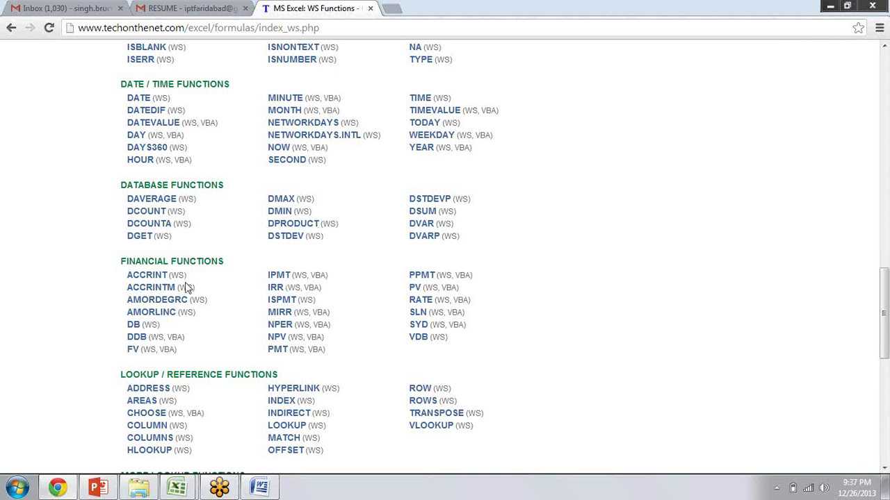
{"action": "left_click", "coordinate": [139, 236]}
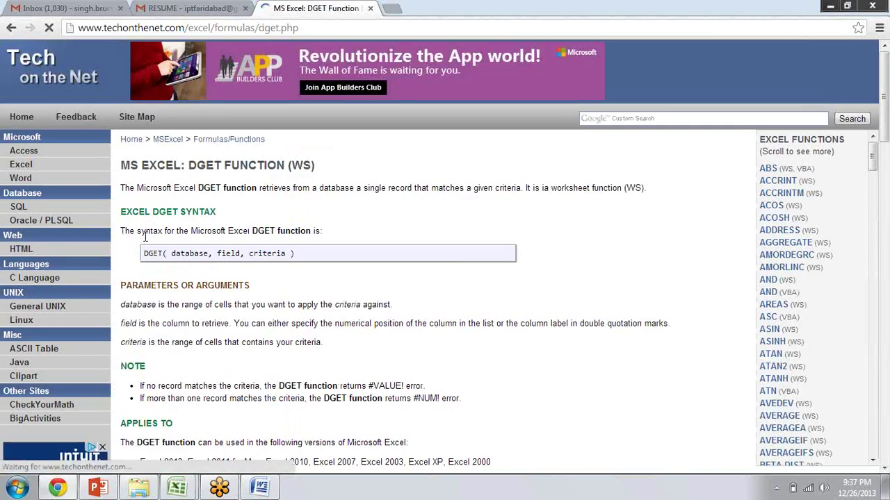
{"action": "scroll", "coordinate": [144, 236], "scroll_direction": "down", "scroll_amount": 3}
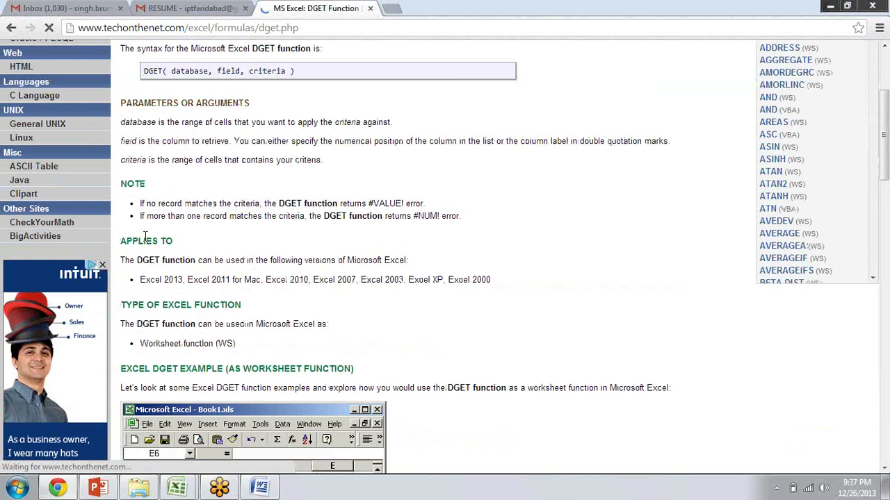
{"action": "scroll", "coordinate": [145, 237], "scroll_direction": "down", "scroll_amount": 4}
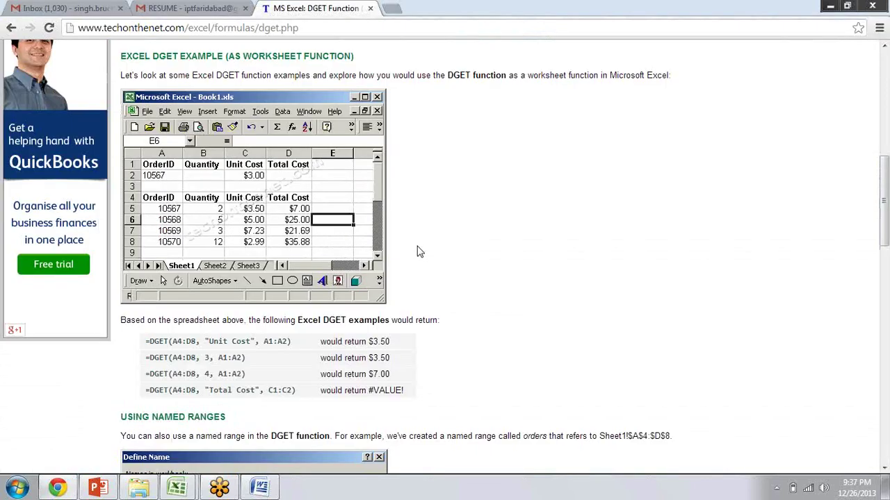
{"action": "key", "text": "alt+Tab"}
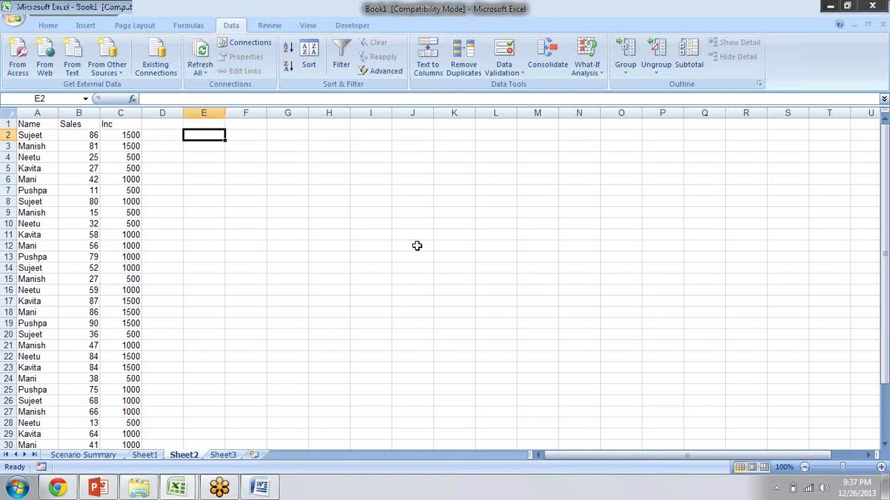
Copy the Name, Sales and Inc headers from A1:C1 into E1:G1 and make them bold.
{"action": "type", "text": "=dg"}
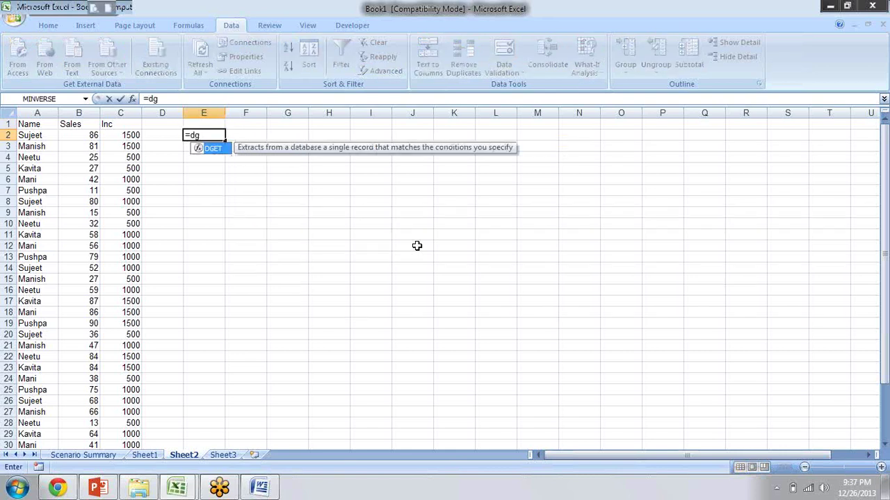
{"action": "key", "text": "Escape"}
{"action": "key", "text": "Up"}
{"action": "key", "text": "Left"}
{"action": "key", "text": "Left"}
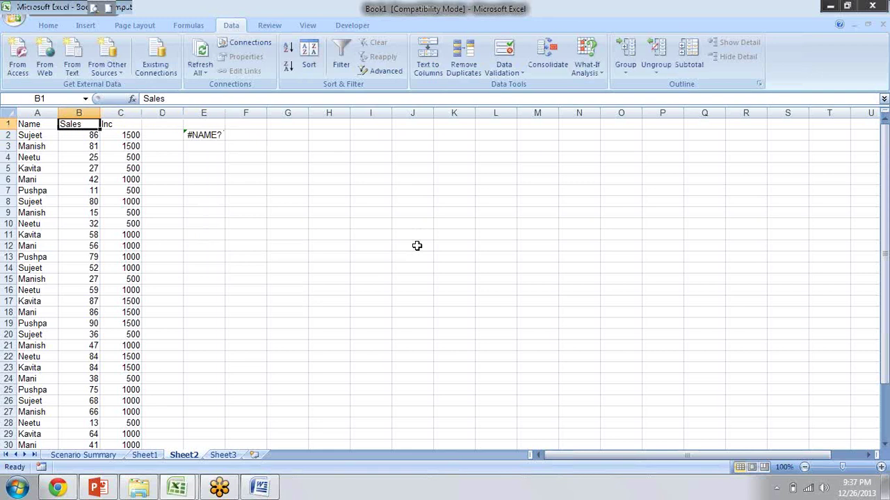
{"action": "key", "text": "Left"}
{"action": "key", "text": "ctrl+shift+Right"}
{"action": "key", "text": "ctrl+c"}
{"action": "key", "text": "Right"}
{"action": "key", "text": "Right"}
{"action": "key", "text": "Right"}
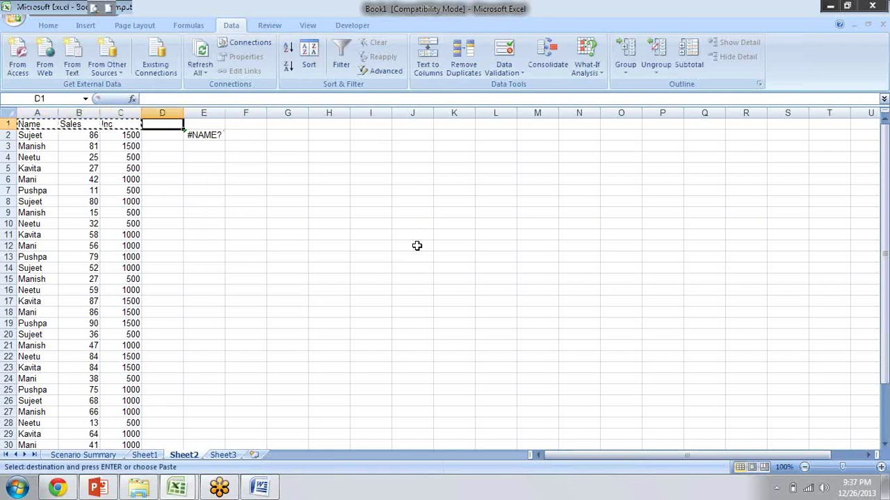
{"action": "key", "text": "Right"}
{"action": "key", "text": "Return"}
{"action": "key", "text": "ctrl+b"}
Start a DGET formula in E2 using database A1:C35 and field "Name".
{"action": "key", "text": "Down"}
{"action": "type", "text": "="}
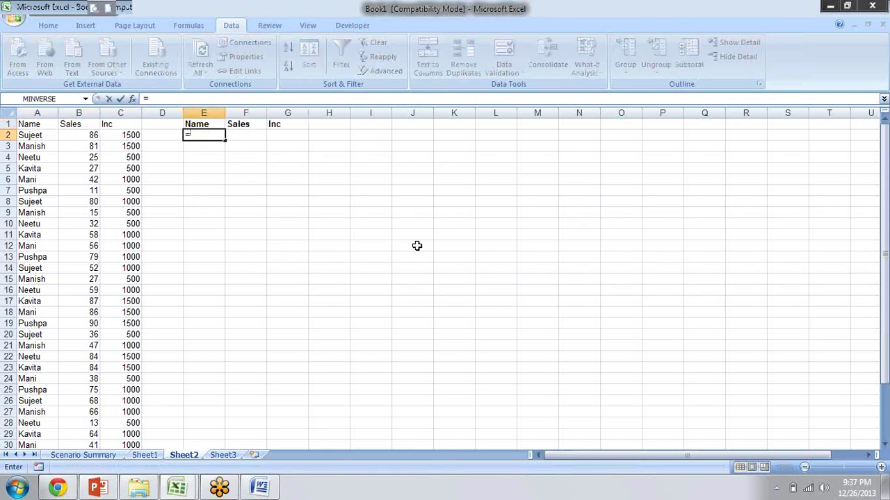
{"action": "type", "text": "dg"}
{"action": "key", "text": "Tab"}
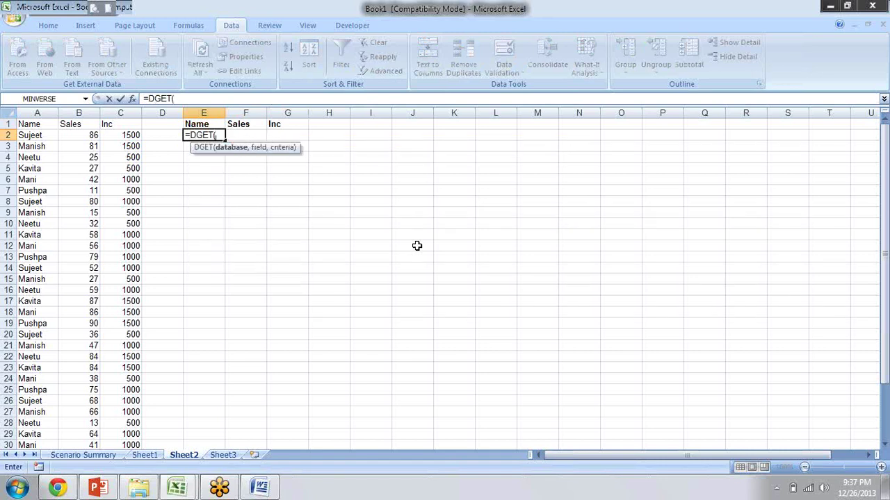
{"action": "key", "text": "Left"}
{"action": "key", "text": "Left"}
{"action": "key", "text": "Left"}
{"action": "key", "text": "Left"}
{"action": "key", "text": "Up"}
{"action": "key", "text": "ctrl+shift+Right"}
{"action": "key", "text": "ctrl+shift+Down"}
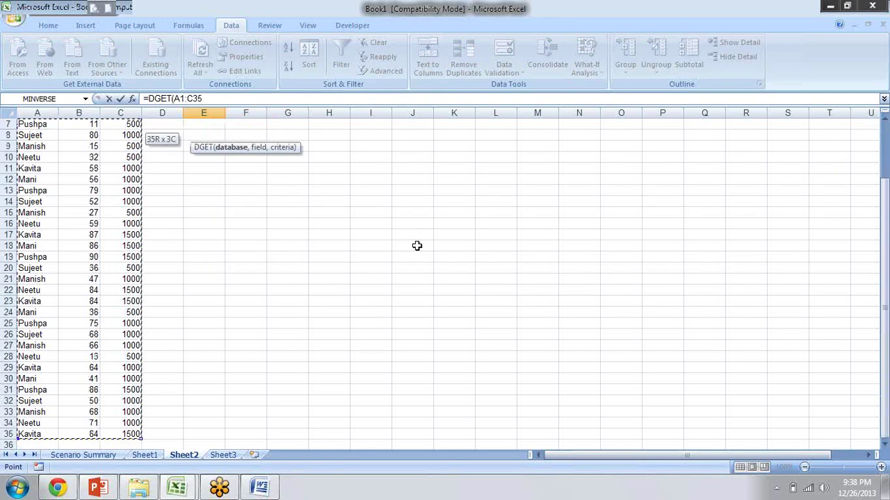
{"action": "type", "text": ",\""}
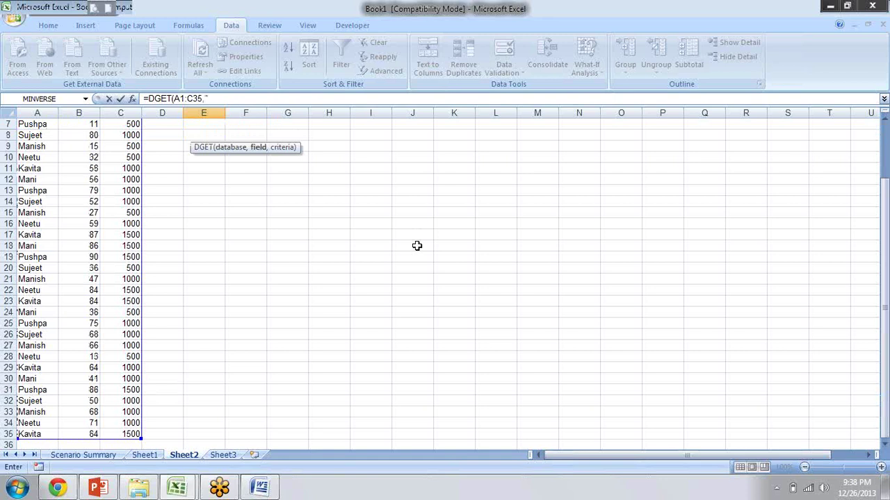
{"action": "type", "text": "Name\""}
{"action": "type", "text": ","}
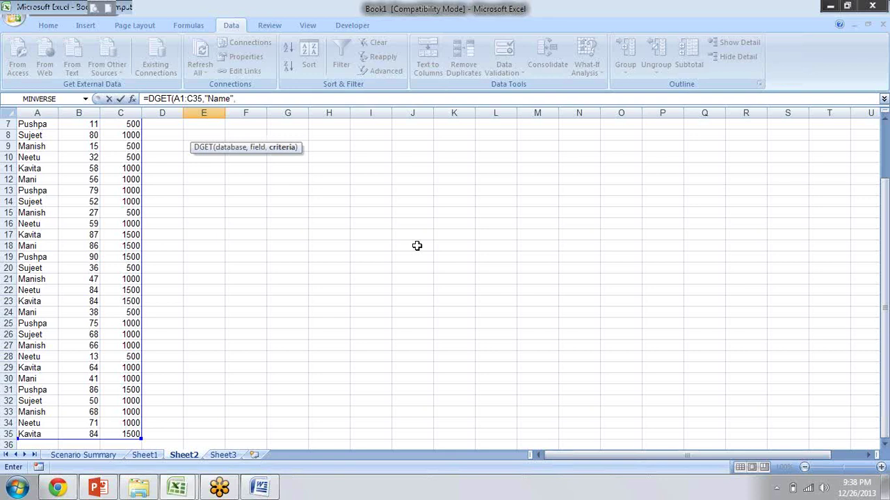
{"action": "type", "text": "San"}
{"action": "key", "text": "BackSpace"}
{"action": "key", "text": "BackSpace"}
{"action": "key", "text": "BackSpace"}
Check the DGET help page, then finish the formula with criteria range F1:F2.
{"action": "key", "text": "alt+Tab"}
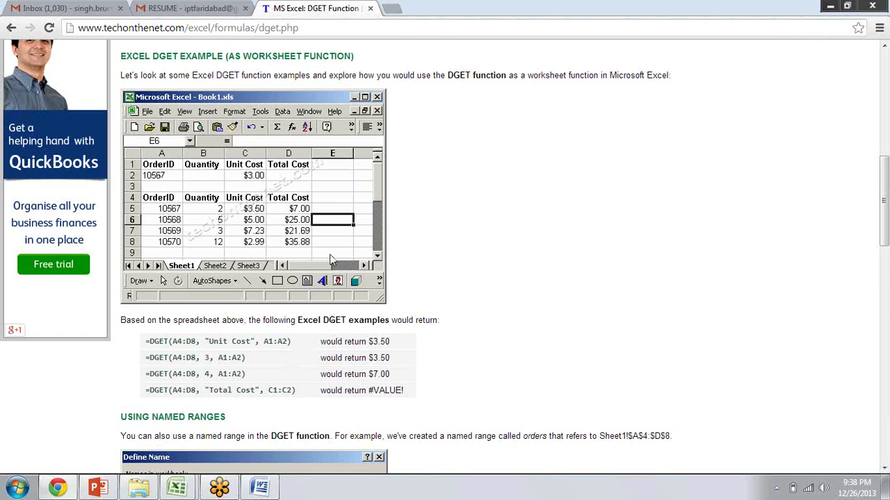
{"action": "key", "text": "alt+Tab"}
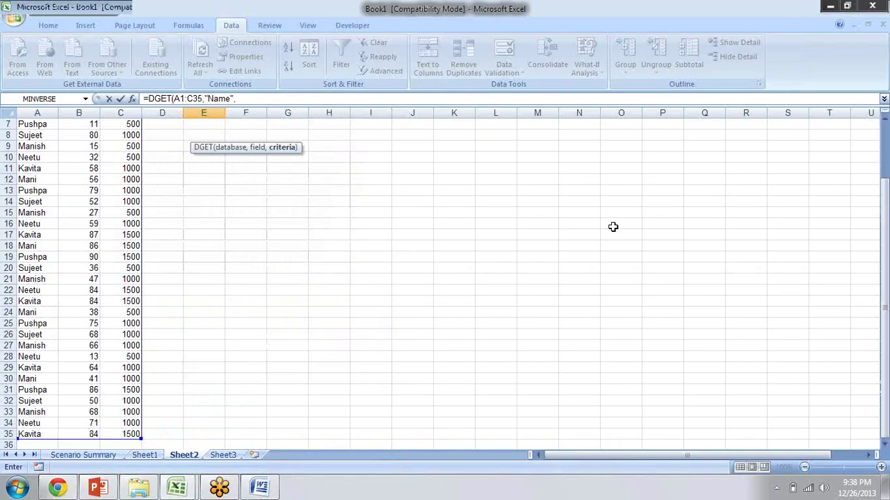
{"action": "left_click_drag", "start_coordinate": [883, 297], "coordinate": [883, 285]}
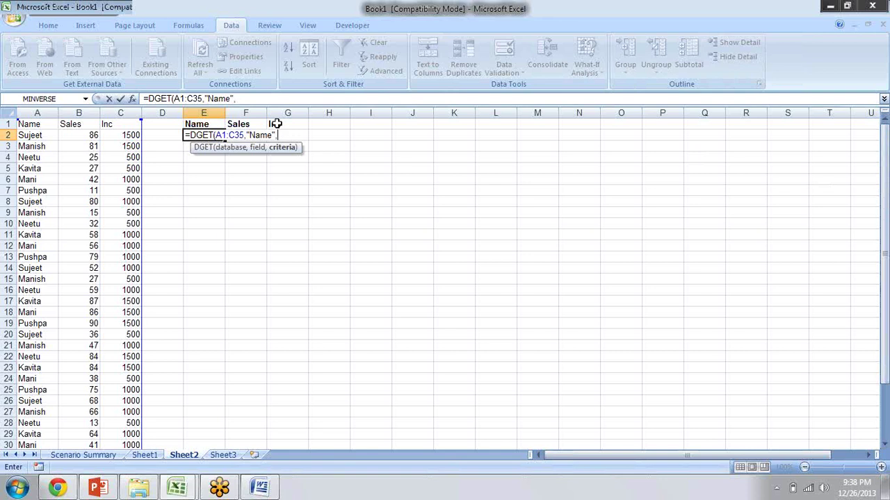
{"action": "left_click", "coordinate": [255, 123]}
{"action": "left_click_drag", "start_coordinate": [256, 126], "coordinate": [259, 139]}
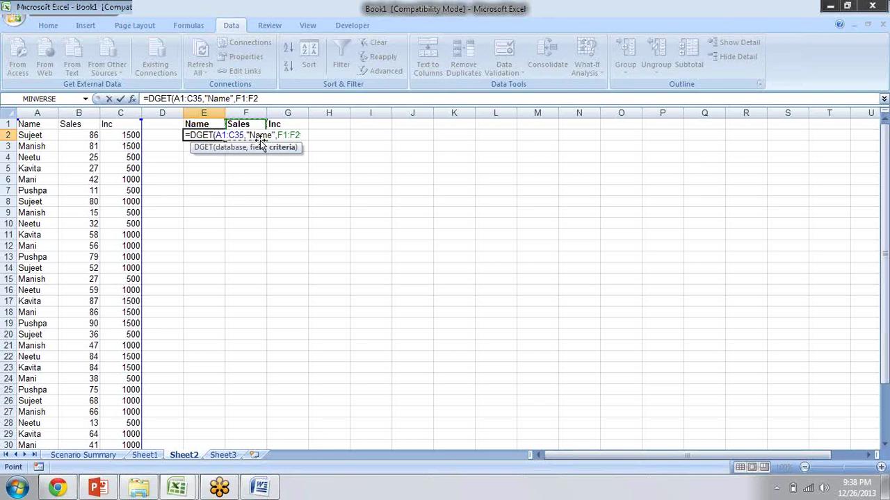
{"action": "type", "text": ")"}
{"action": "key", "text": "Return"}
Enter 59 as the Sales criterion in F2 and verify E2 returns Neetu.
{"action": "left_click", "coordinate": [260, 139]}
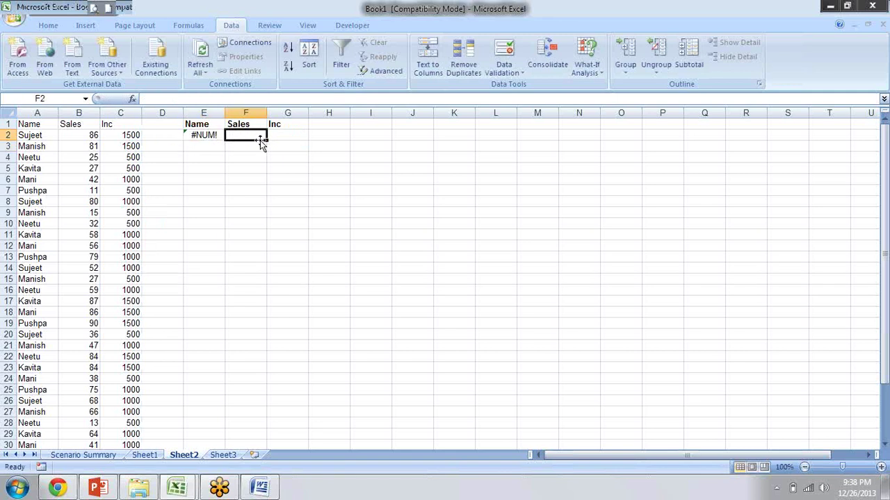
{"action": "type", "text": "59"}
{"action": "key", "text": "Return"}
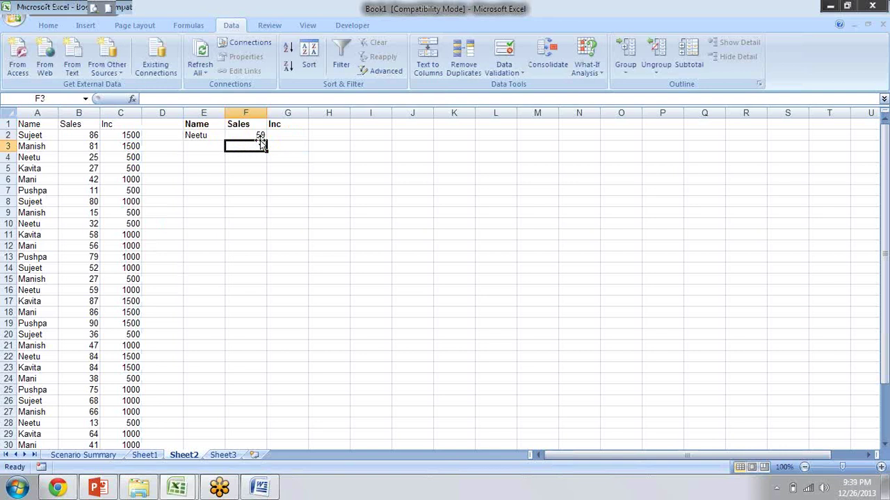
{"action": "key", "text": "Left"}
{"action": "key", "text": "Left"}
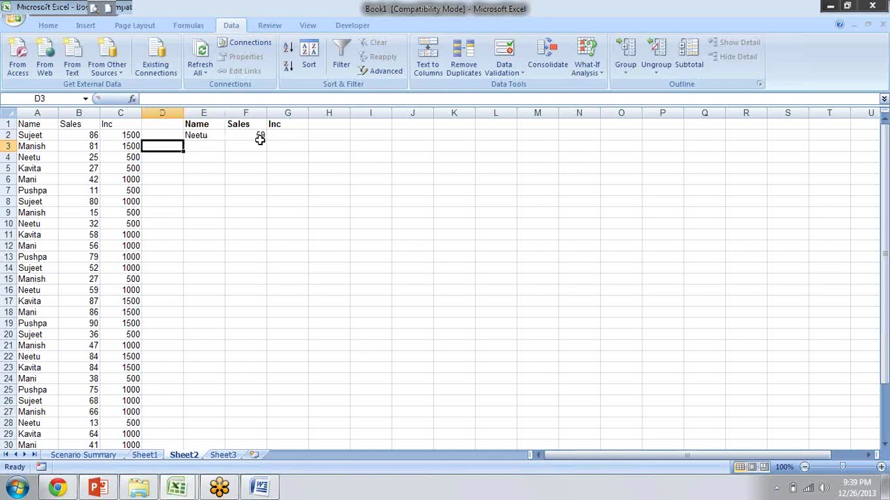
{"action": "key", "text": "Right"}
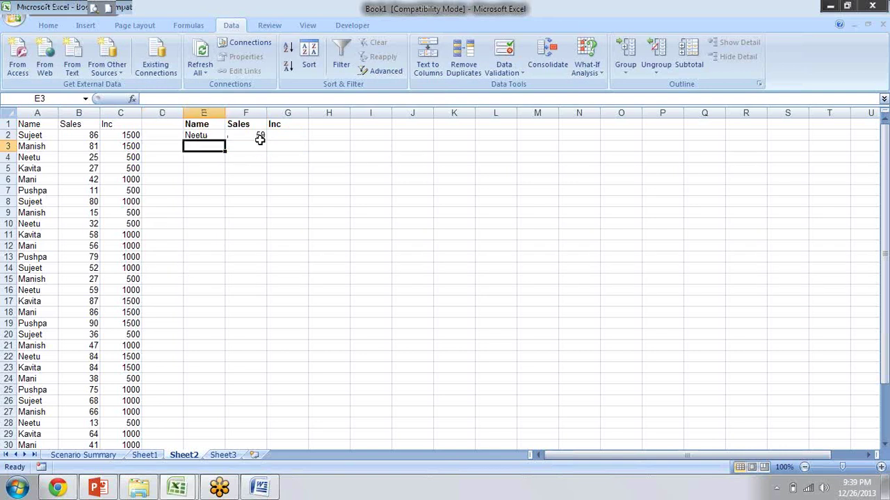
{"action": "key", "text": "Up"}
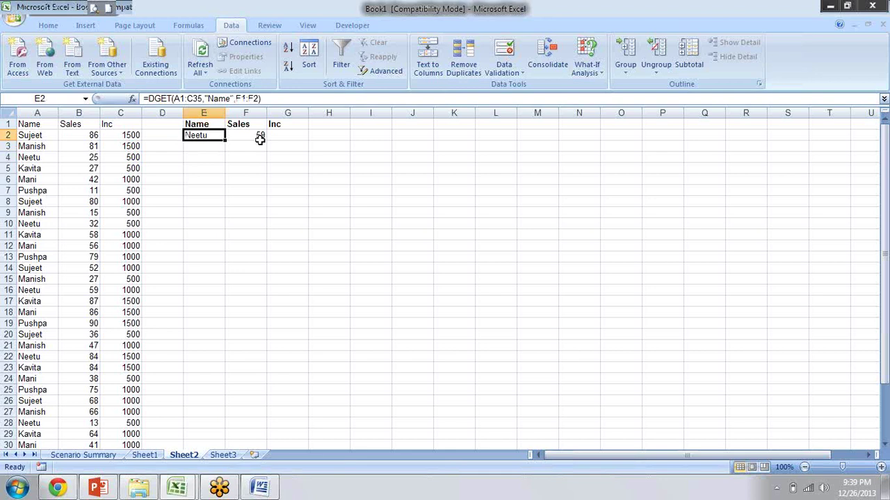
{"action": "key", "text": "Left"}
{"action": "key", "text": "Left"}
{"action": "key", "text": "Right"}
{"action": "key", "text": "Right"}
{"action": "left_click", "coordinate": [260, 140]}
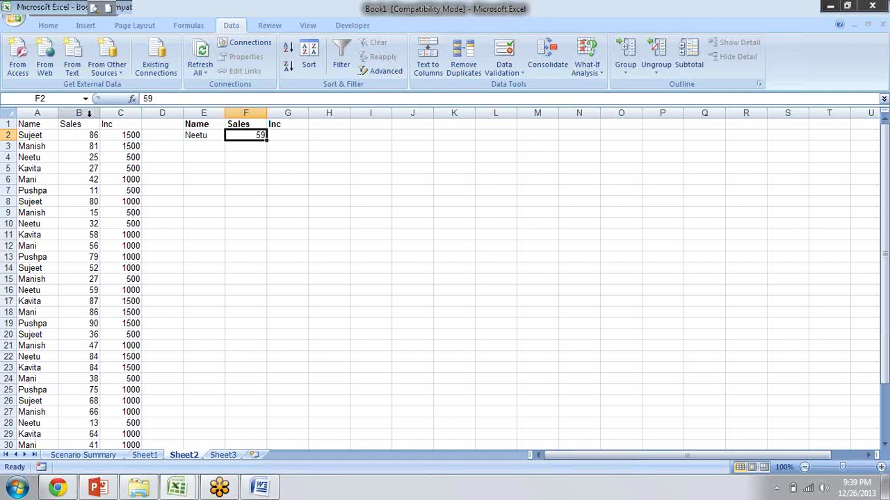
Find Sales 59 in B16 belonging to Neetu, then turn on AutoFilter for A1:C1.
{"action": "left_click", "coordinate": [92, 290]}
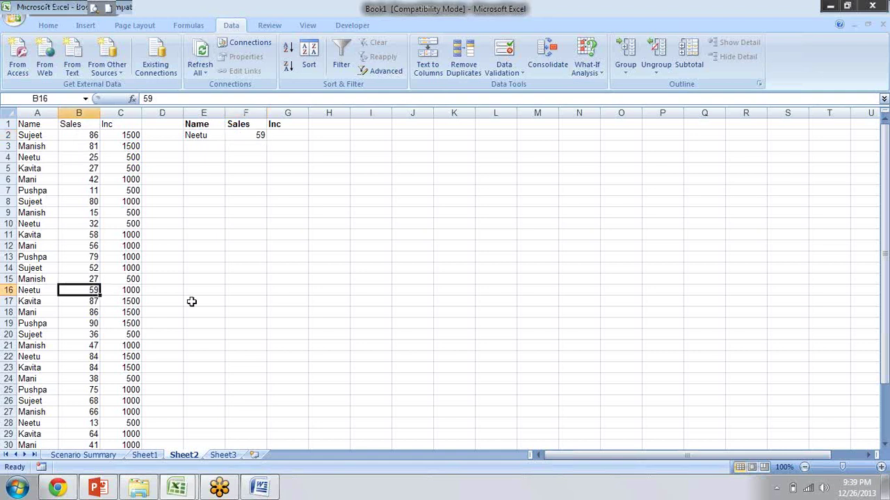
{"action": "key", "text": "Left"}
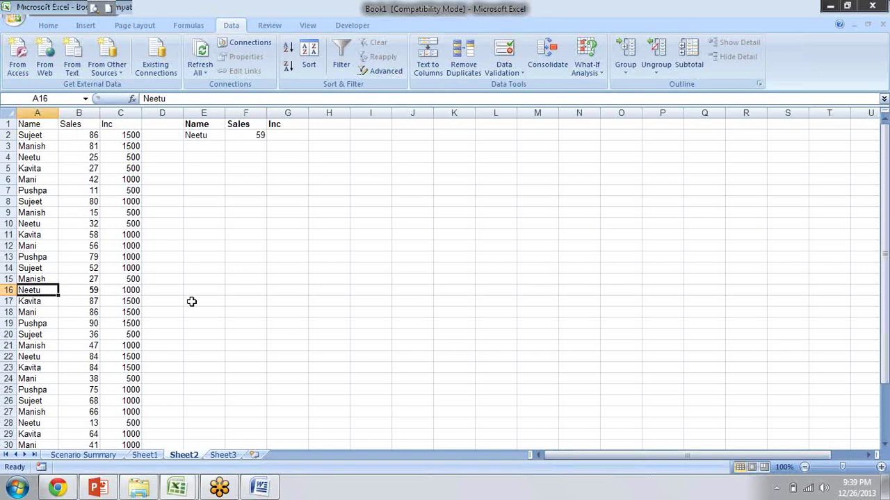
{"action": "key", "text": "Right"}
{"action": "key", "text": "ctrl+Up"}
{"action": "key", "text": "Left"}
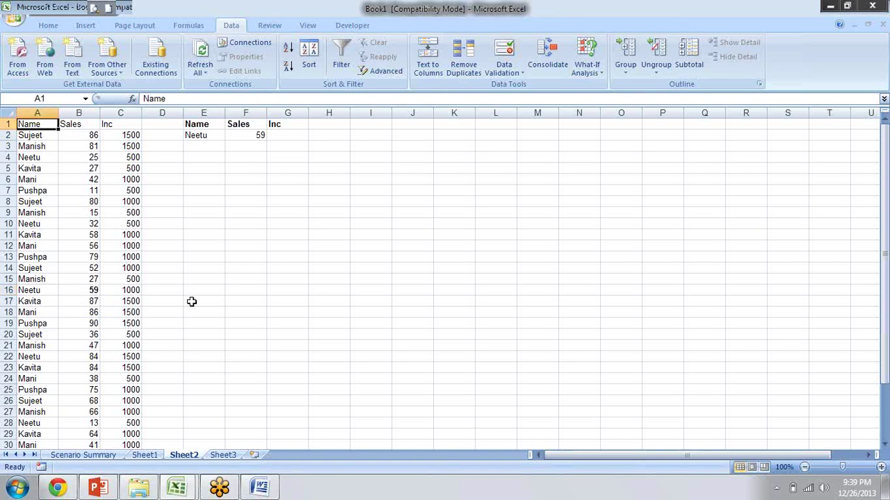
{"action": "key", "text": "ctrl+shift+Right"}
{"action": "key", "text": "ctrl+shift+l"}
Filter the Sales column to show only the value 59.
{"action": "key", "text": "Right"}
{"action": "key", "text": "Left"}
{"action": "key", "text": "Right"}
{"action": "key", "text": "alt+Down"}
{"action": "key", "text": "Down"}
{"action": "key", "text": "Down"}
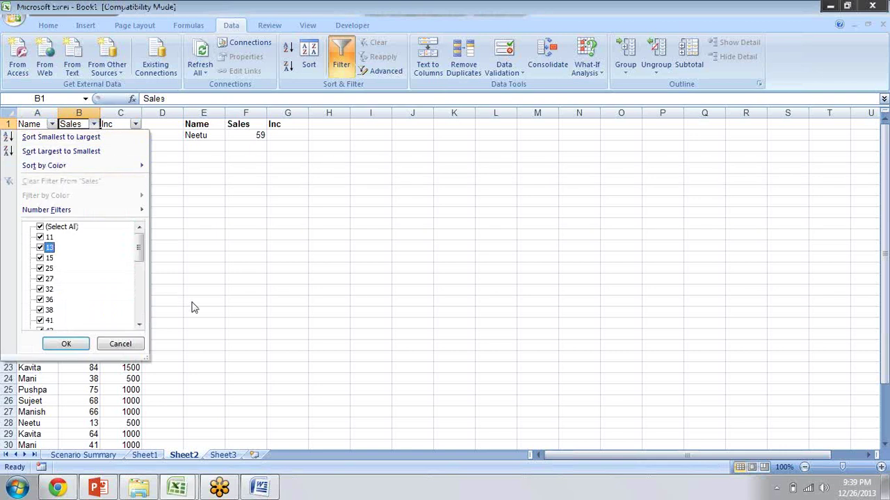
{"action": "key", "text": "Tab"}
{"action": "key", "text": "space"}
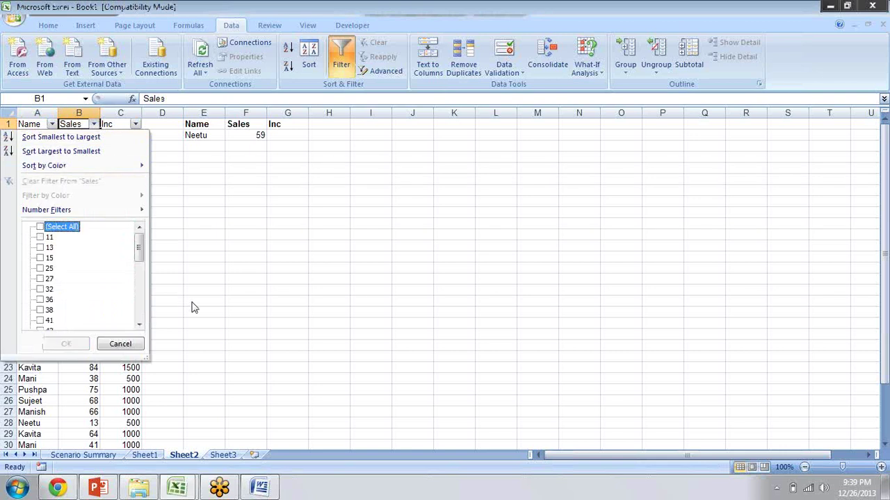
{"action": "type", "text": "59"}
{"action": "key", "text": "space"}
{"action": "key", "text": "Return"}
Recheck Select All in the Sales filter to show every row again.
{"action": "key", "text": "Up"}
{"action": "key", "text": "alt+Down"}
{"action": "key", "text": "Down"}
{"action": "key", "text": "Down"}
{"action": "key", "text": "Down"}
{"action": "key", "text": "Tab"}
{"action": "key", "text": "space"}
{"action": "key", "text": "Return"}
{"action": "key", "text": "Down"}
{"action": "key", "text": "Right"}
{"action": "key", "text": "Right"}
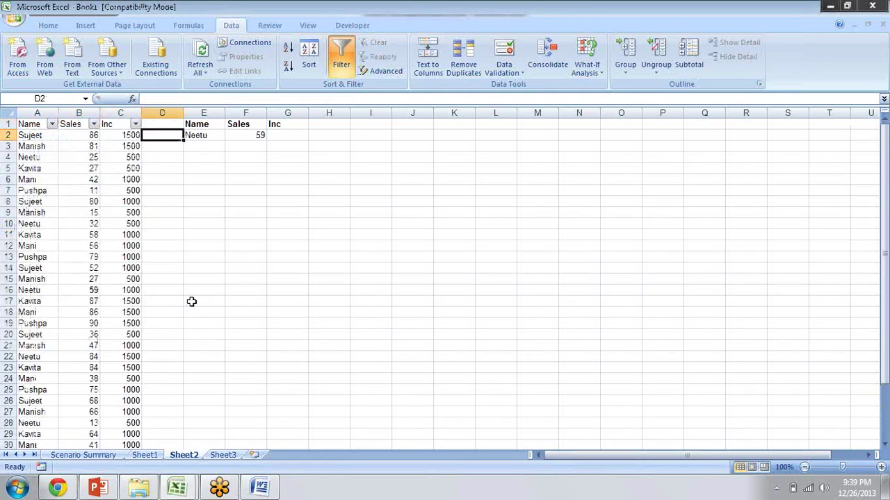
{"action": "key", "text": "Right"}
{"action": "key", "text": "Right"}
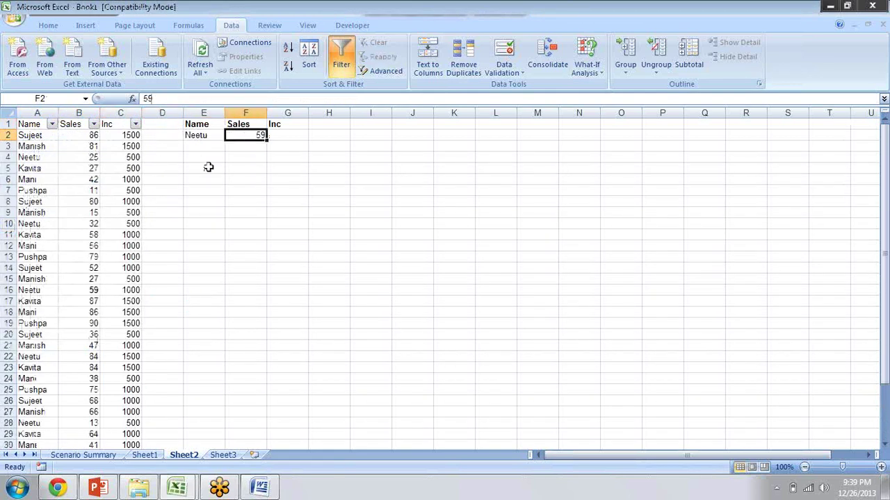
Change the DGET criteria range in E2 from F1:F2 to F1:G2.
{"action": "key", "text": "F2"}
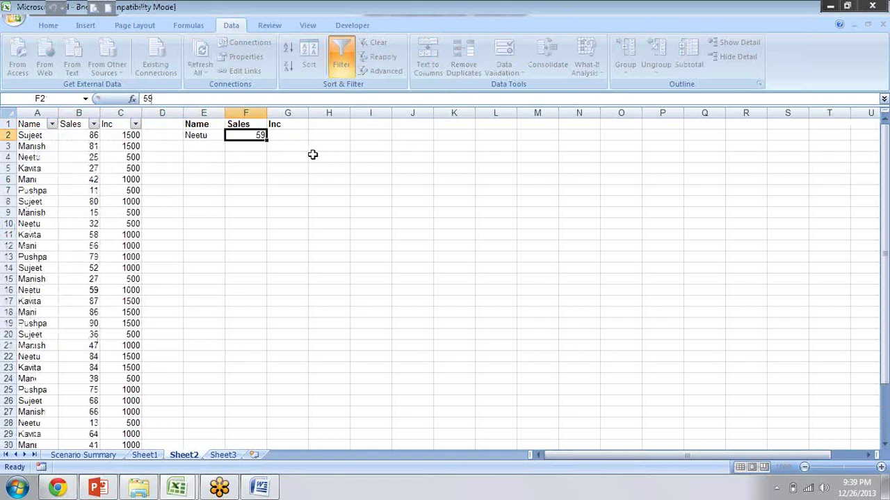
{"action": "key", "text": "Escape"}
{"action": "key", "text": "Left"}
{"action": "key", "text": "F2"}
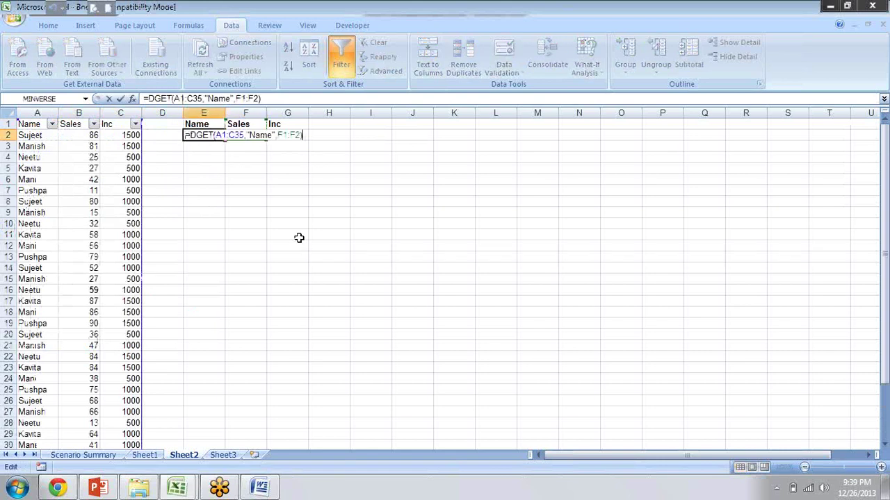
{"action": "mouse_move", "coordinate": [278, 135]}
{"action": "left_mouse_down"}
{"action": "mouse_move", "coordinate": [301, 135]}
{"action": "mouse_move", "coordinate": [292, 139]}
{"action": "left_mouse_up"}
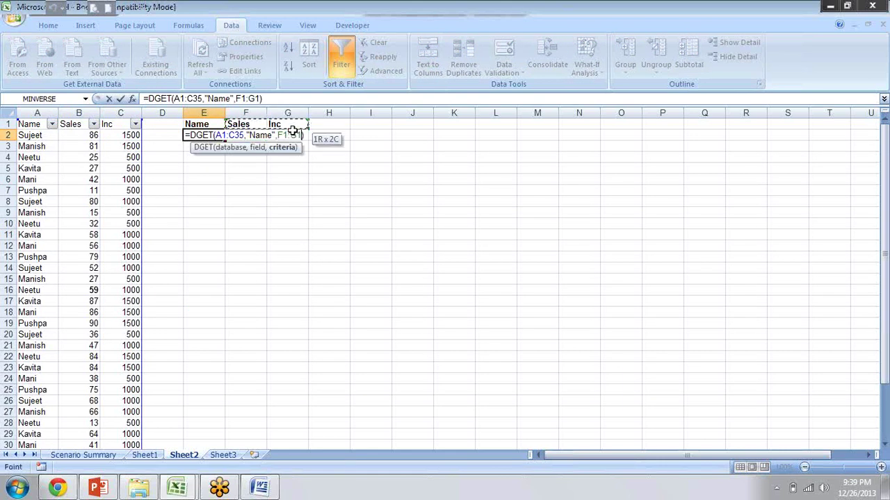
{"action": "key", "text": "Return"}
Enter 500 as the Inc criterion in G2, turning E2 into #VALUE!
{"action": "key", "text": "Up"}
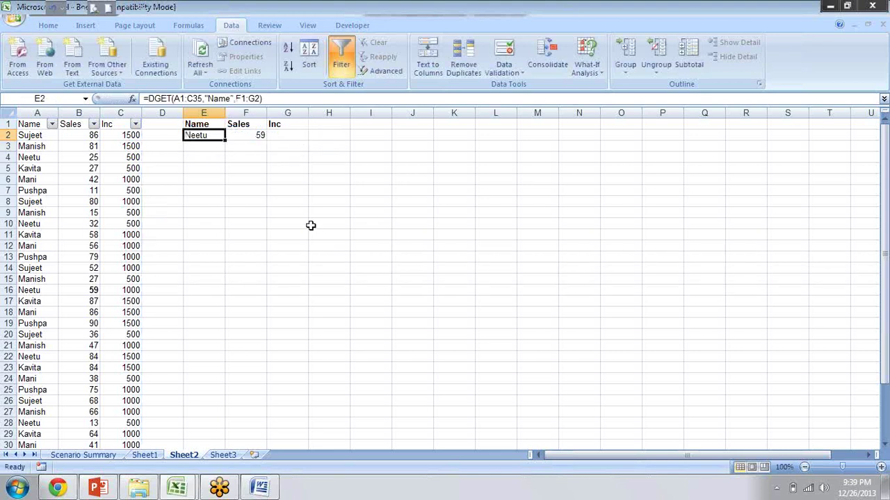
{"action": "key", "text": "Right"}
{"action": "key", "text": "Right"}
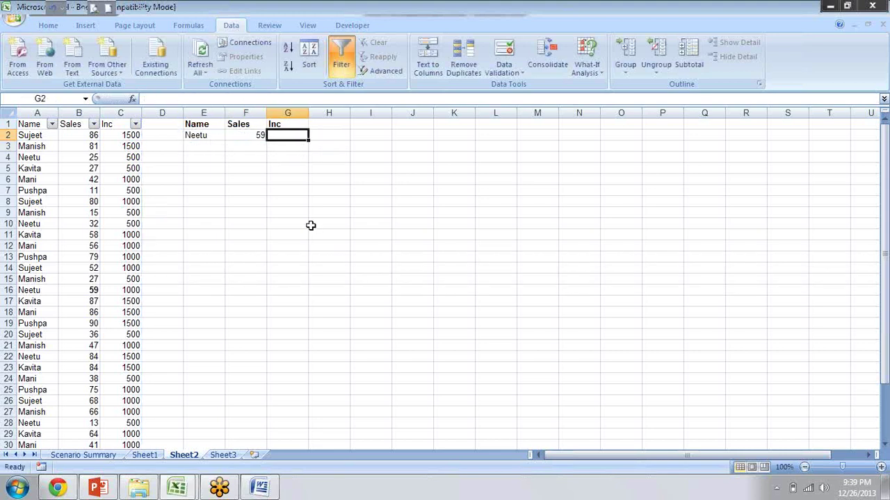
{"action": "type", "text": "500"}
{"action": "key", "text": "Return"}
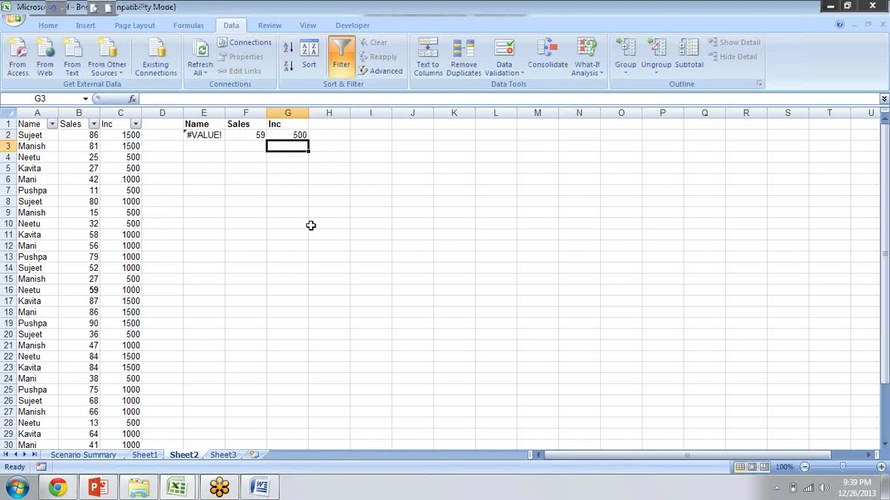
{"action": "key", "text": "Up"}
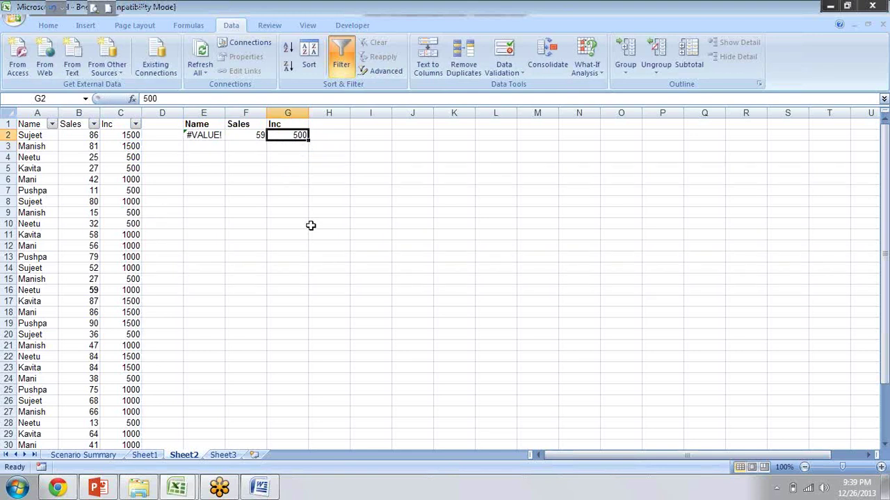
{"action": "key", "text": "Left"}
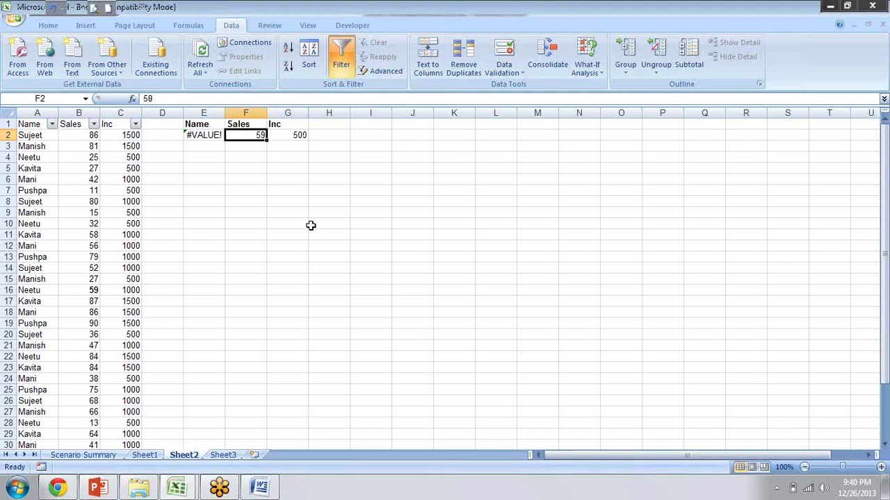
Set the Sales criterion in F2 to >90.
{"action": "type", "text": "<"}
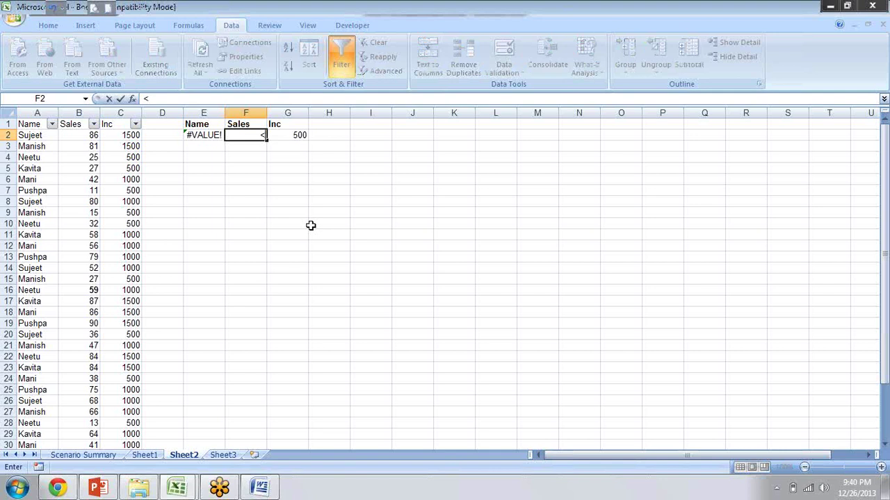
{"action": "type", "text": "90"}
{"action": "key", "text": "BackSpace"}
{"action": "key", "text": "BackSpace"}
{"action": "key", "text": "BackSpace"}
{"action": "type", "text": ">90"}
{"action": "key", "text": "Tab"}
Try >500, <500 and then plain 500 as the Inc criterion in G2.
{"action": "key", "text": "F2"}
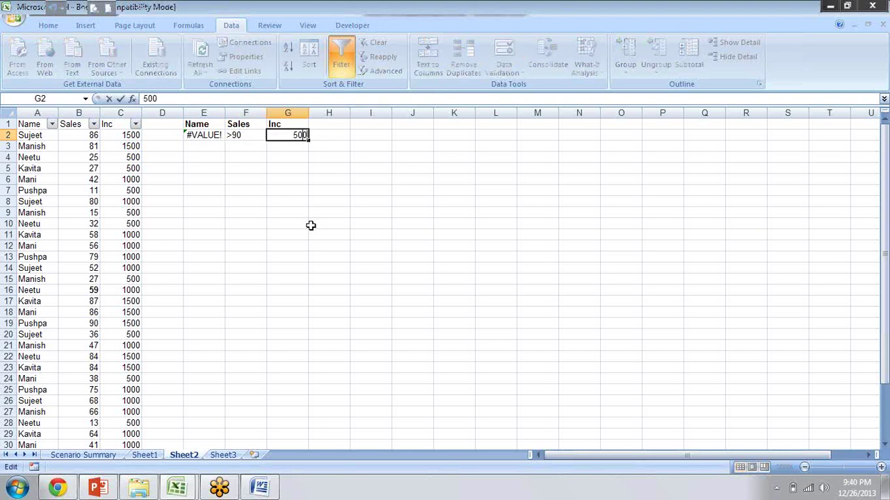
{"action": "key", "text": "Home"}
{"action": "type", "text": ">"}
{"action": "key", "text": "BackSpace"}
{"action": "type", "text": "<"}
{"action": "key", "text": "Return"}
{"action": "key", "text": "Left"}
{"action": "key", "text": "Up"}
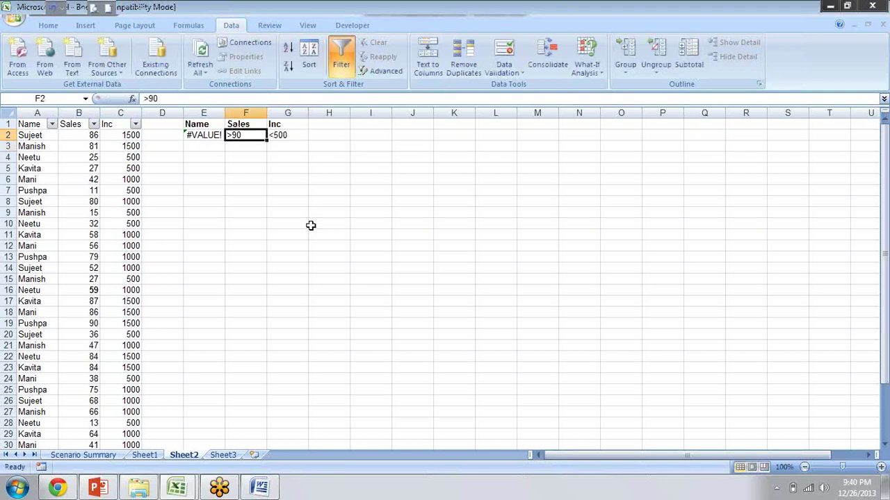
{"action": "key", "text": "Right"}
{"action": "key", "text": "F2"}
{"action": "key", "text": "Home"}
{"action": "key", "text": "Delete"}
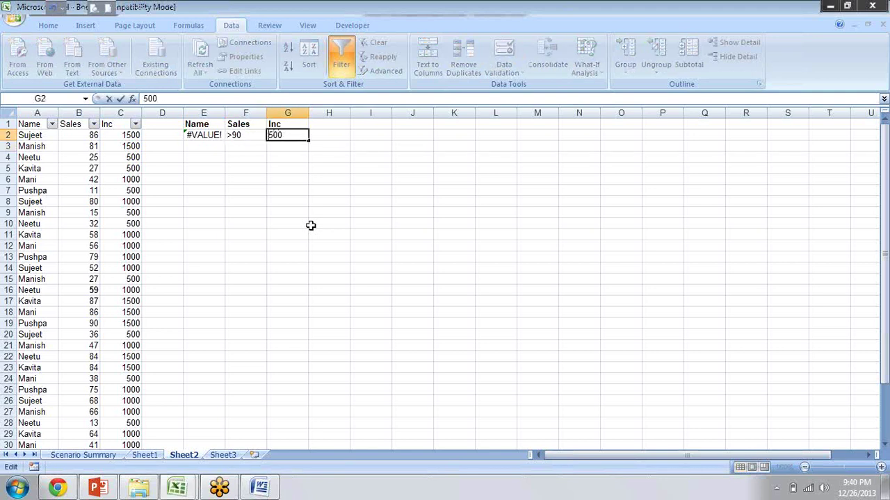
{"action": "key", "text": "Return"}
Try 1500 as the Inc criterion, then clear G2 entirely.
{"action": "key", "text": "Up"}
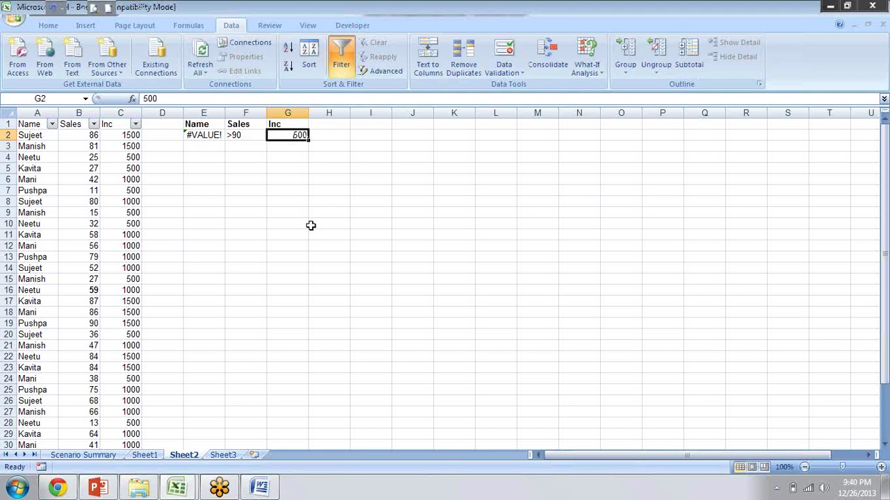
{"action": "type", "text": "1500"}
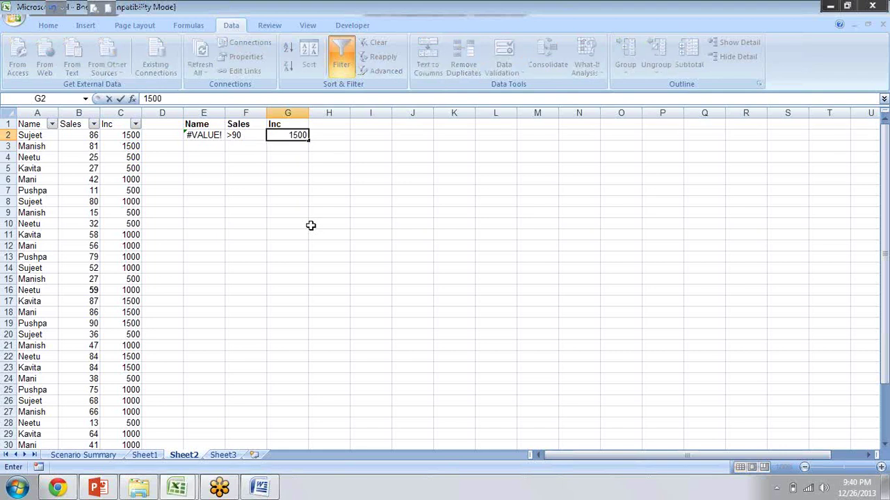
{"action": "key", "text": "Return"}
{"action": "key", "text": "Up"}
{"action": "key", "text": "Delete"}
{"action": "key", "text": "Left"}
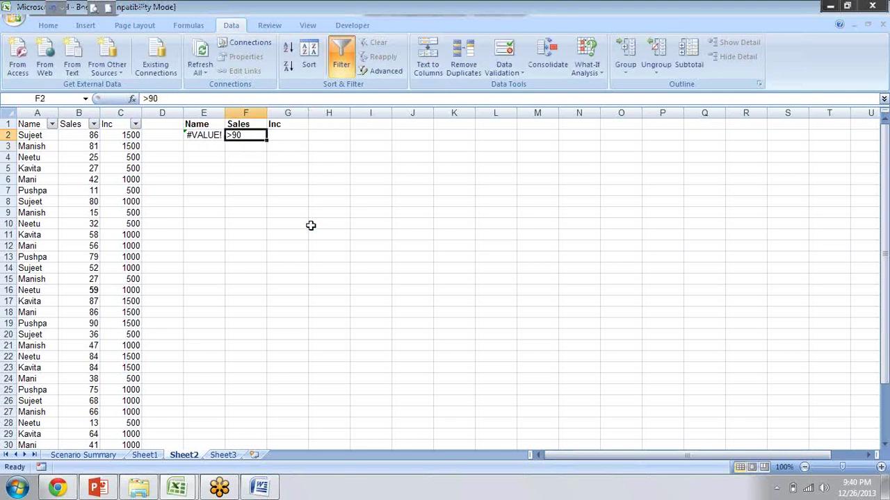
Replace the Sales criterion in F2 with 86.
{"action": "key", "text": "Delete"}
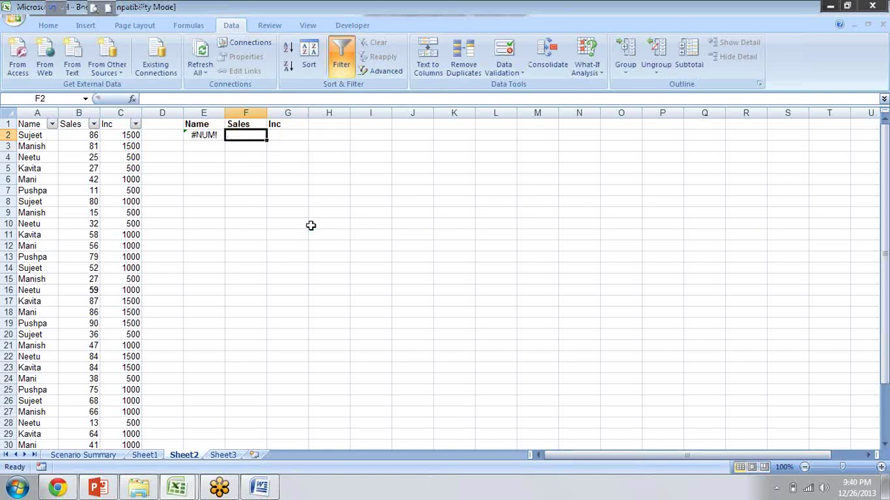
{"action": "type", "text": "86"}
{"action": "key", "text": "Return"}
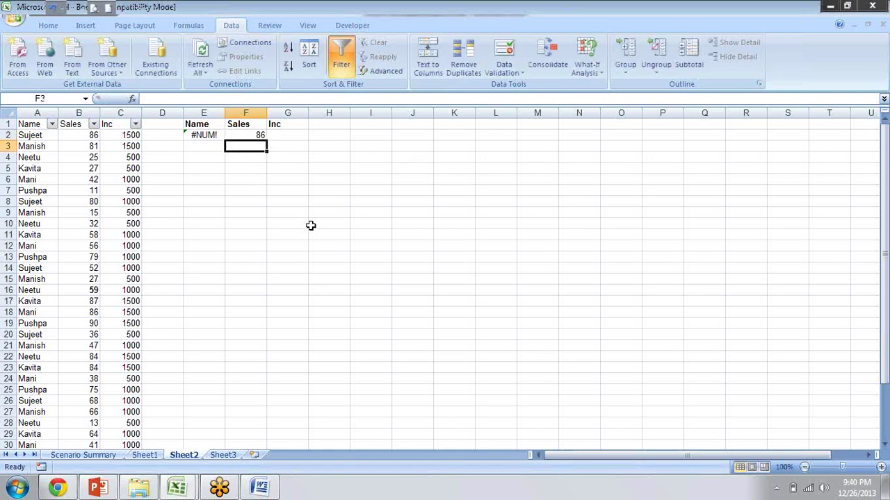
{"action": "key", "text": "Up"}
Narrow E2's DGET criteria range back to F1:F2.
{"action": "key", "text": "Left"}
{"action": "key", "text": "F2"}
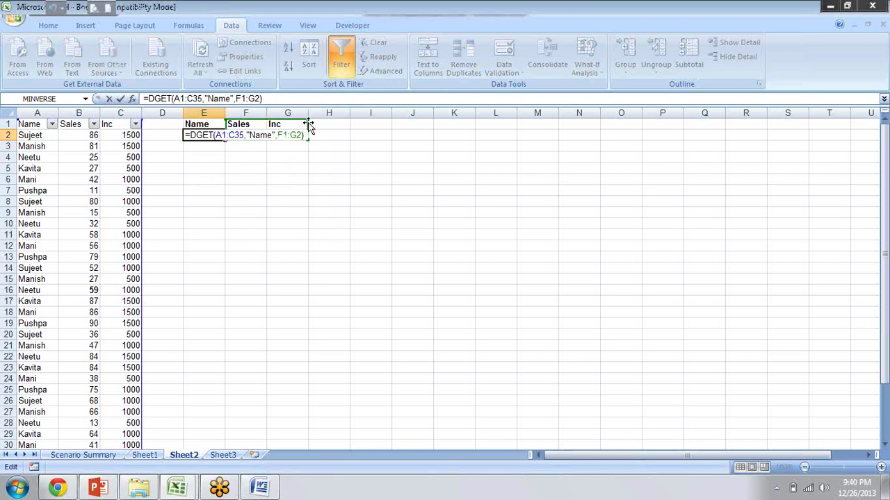
{"action": "mouse_move", "coordinate": [307, 125]}
{"action": "left_mouse_down"}
{"action": "mouse_move", "coordinate": [259, 128]}
{"action": "mouse_move", "coordinate": [301, 129]}
{"action": "left_mouse_up"}
{"action": "left_click_drag", "start_coordinate": [307, 140], "coordinate": [274, 145]}
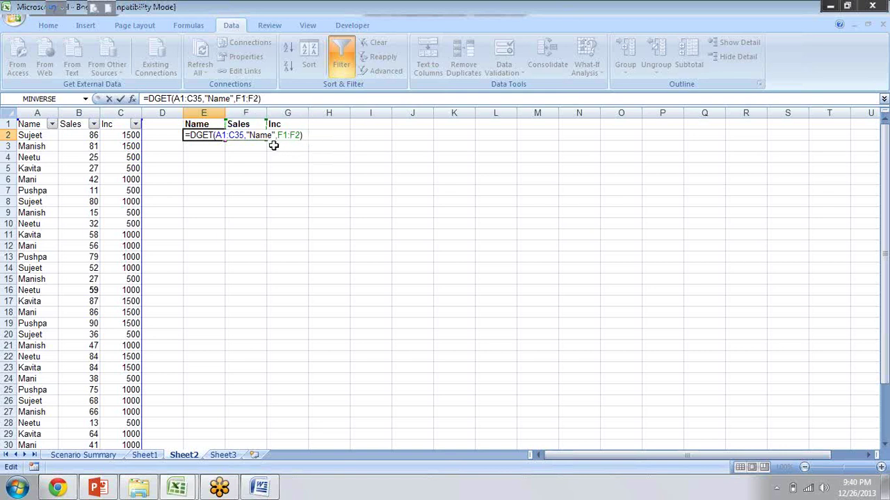
{"action": "key", "text": "Return"}
Compare the Sales 86 criterion with E2's #NUM! result before going to the browser tutorial.
{"action": "key", "text": "Up"}
{"action": "key", "text": "Right"}
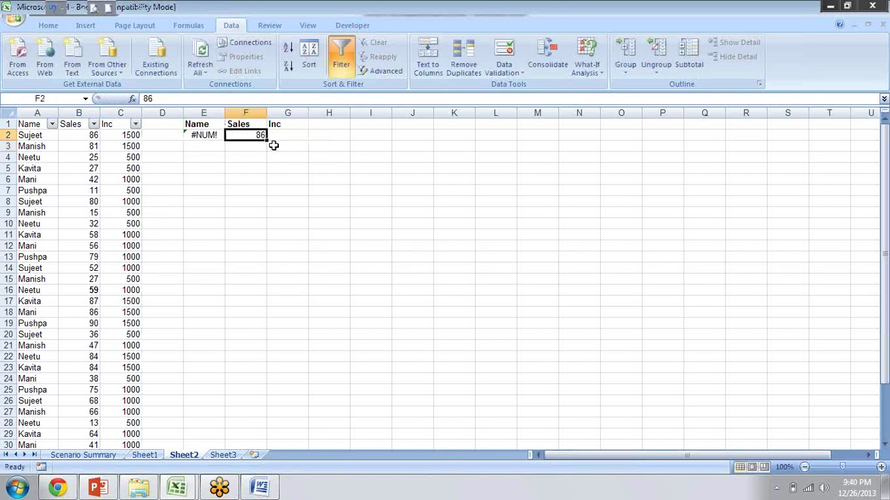
{"action": "key", "text": "Left"}
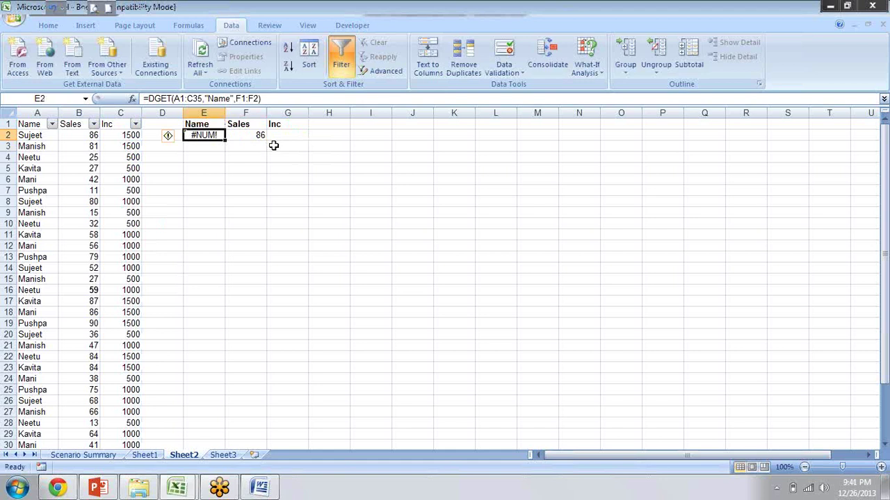
{"action": "key", "text": "Right"}
{"action": "key", "text": "Down"}
{"action": "key", "text": "Up"}
{"action": "key", "text": "Left"}
{"action": "key", "text": "alt+Tab"}
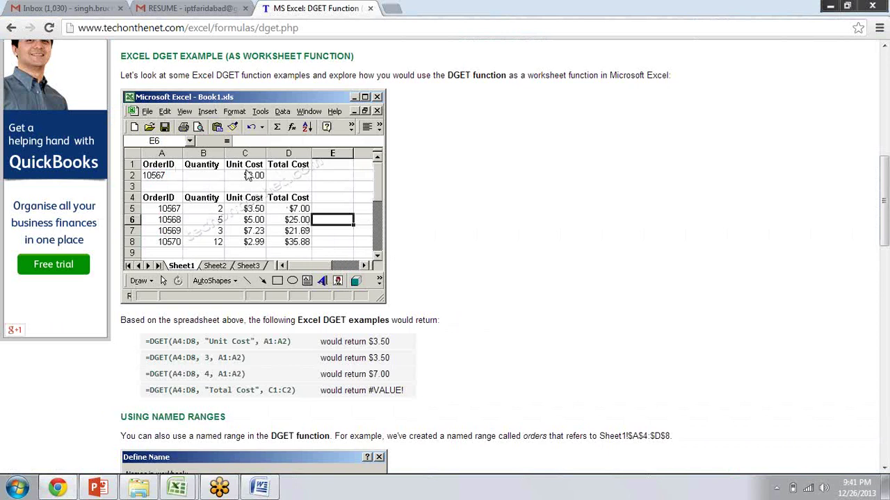
Scroll through the techonthenet DGET examples, highlighting their criteria ranges, then go back to Excel.
{"action": "mouse_move", "coordinate": [264, 341]}
{"action": "left_mouse_down"}
{"action": "mouse_move", "coordinate": [290, 342]}
{"action": "mouse_move", "coordinate": [170, 177]}
{"action": "left_mouse_up"}
{"action": "left_click_drag", "start_coordinate": [170, 176], "coordinate": [306, 375]}
{"action": "mouse_move", "coordinate": [218, 357]}
{"action": "left_mouse_down"}
{"action": "mouse_move", "coordinate": [240, 357]}
{"action": "mouse_move", "coordinate": [244, 374]}
{"action": "mouse_move", "coordinate": [299, 391]}
{"action": "left_mouse_up"}
{"action": "left_click", "coordinate": [729, 393]}
{"action": "left_click_drag", "start_coordinate": [885, 212], "coordinate": [886, 324]}
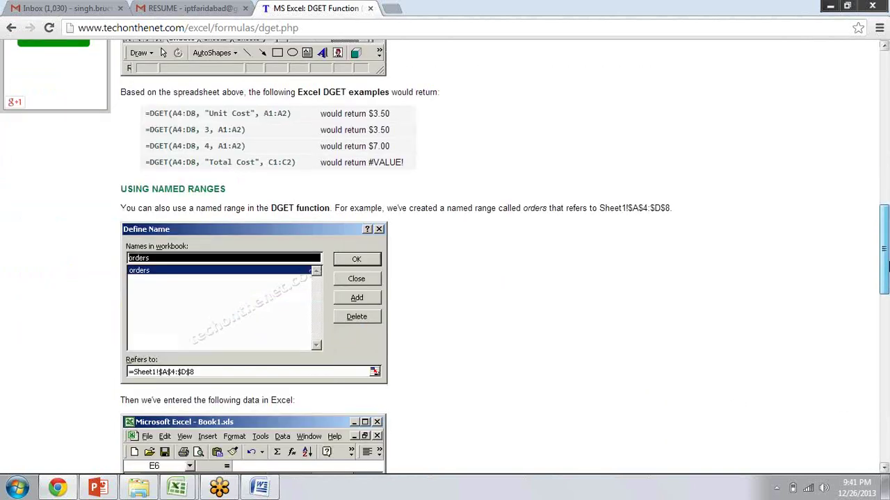
{"action": "left_click_drag", "start_coordinate": [887, 324], "coordinate": [887, 336]}
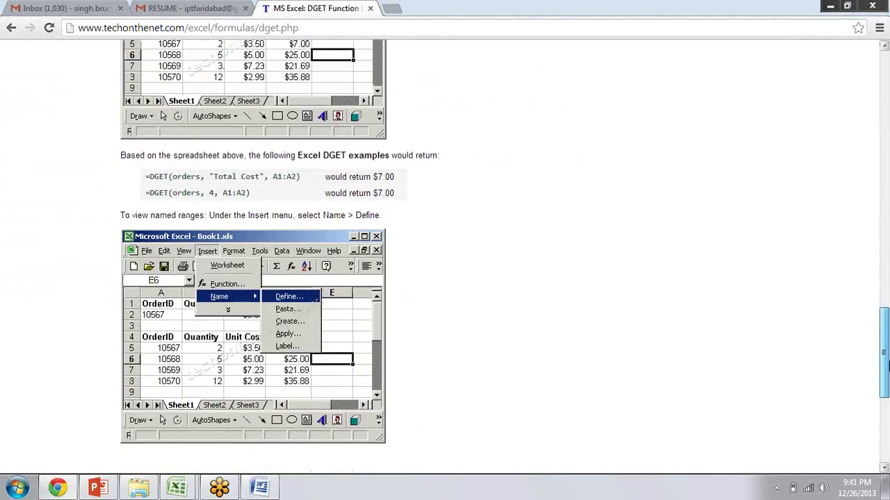
{"action": "mouse_move", "coordinate": [886, 336]}
{"action": "left_mouse_down"}
{"action": "mouse_move", "coordinate": [885, 203]}
{"action": "mouse_move", "coordinate": [869, 139]}
{"action": "left_mouse_up"}
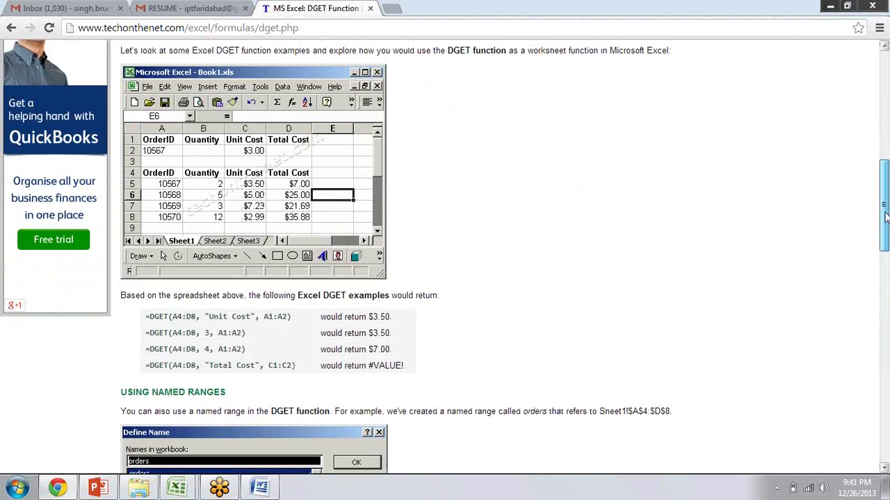
{"action": "scroll", "coordinate": [869, 139], "scroll_direction": "up", "scroll_amount": 3}
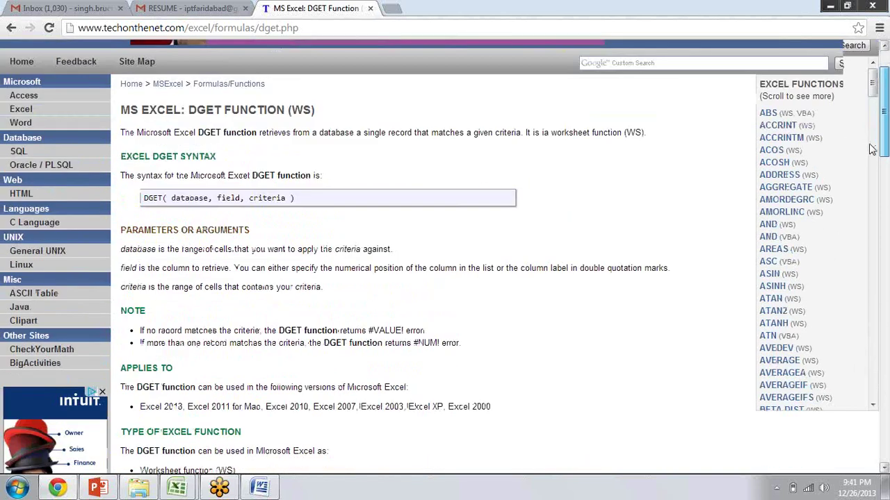
{"action": "left_click_drag", "start_coordinate": [872, 150], "coordinate": [879, 366]}
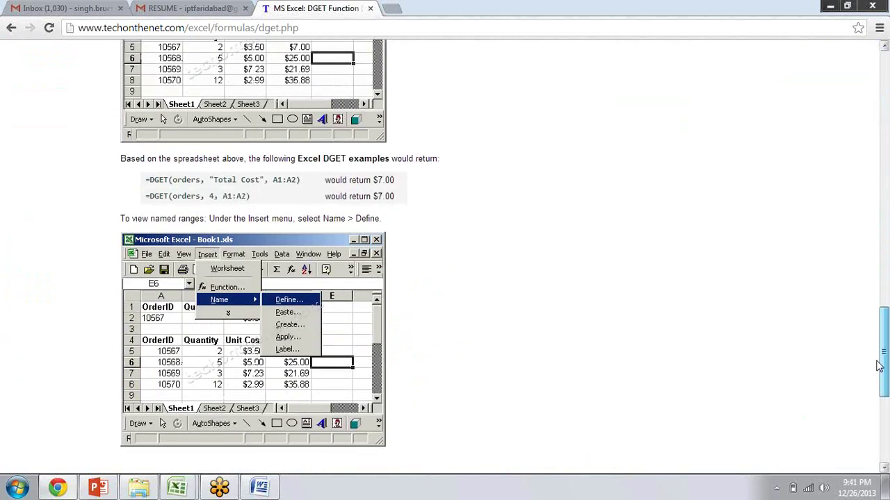
{"action": "left_click_drag", "start_coordinate": [879, 366], "coordinate": [844, 34]}
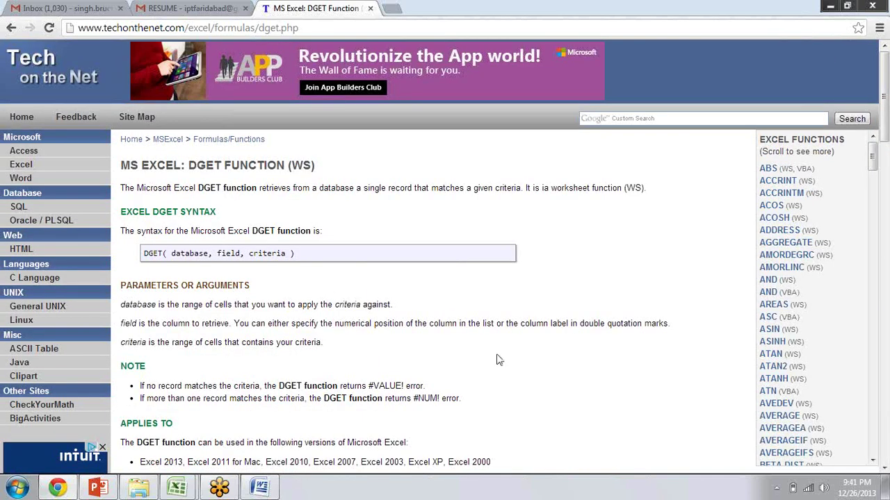
{"action": "key", "text": "alt+Tab"}
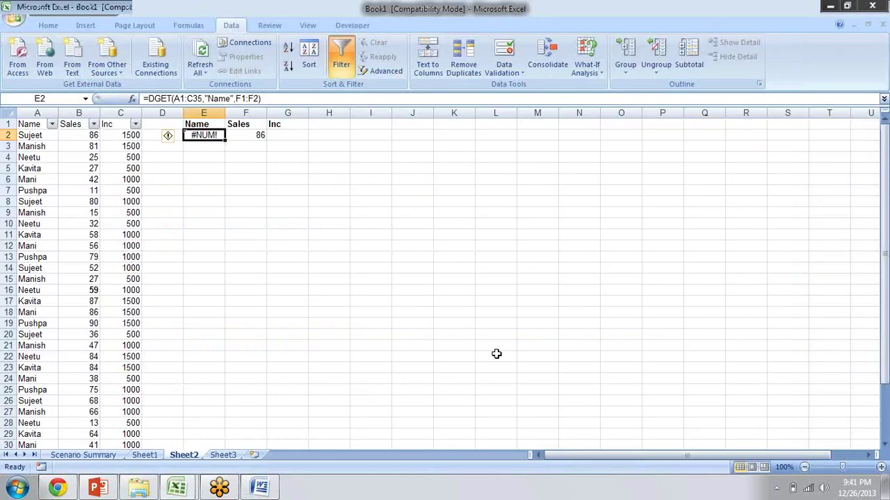
Edit E2's =DGET(A1:C35,"Name",F1:F2) and inspect its F1:F2 criteria argument.
{"action": "key", "text": "Right"}
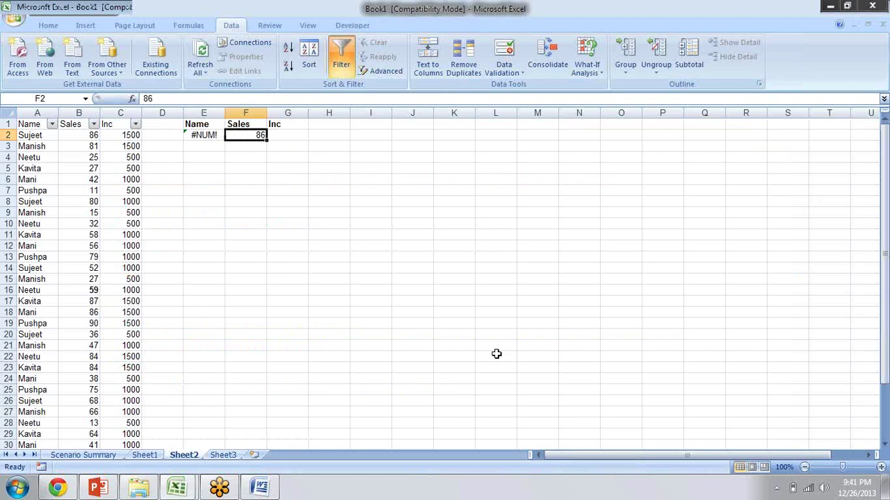
{"action": "key", "text": "Left"}
{"action": "key", "text": "F2"}
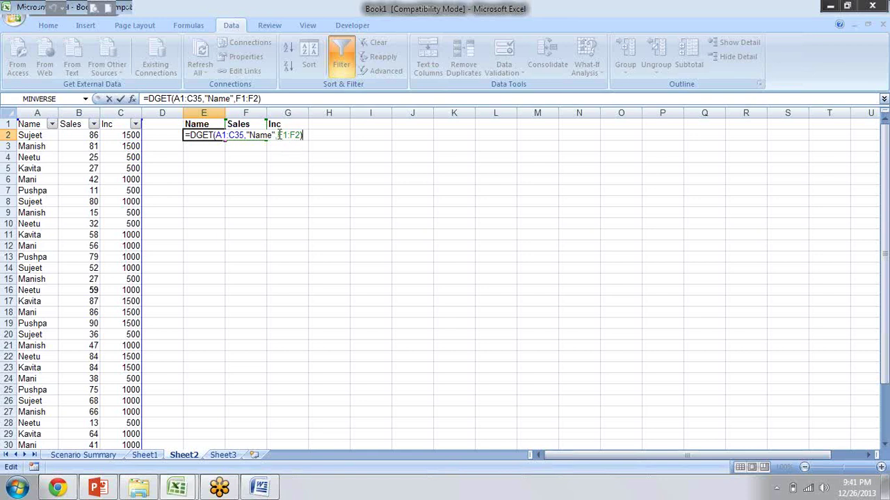
{"action": "left_click", "coordinate": [279, 135]}
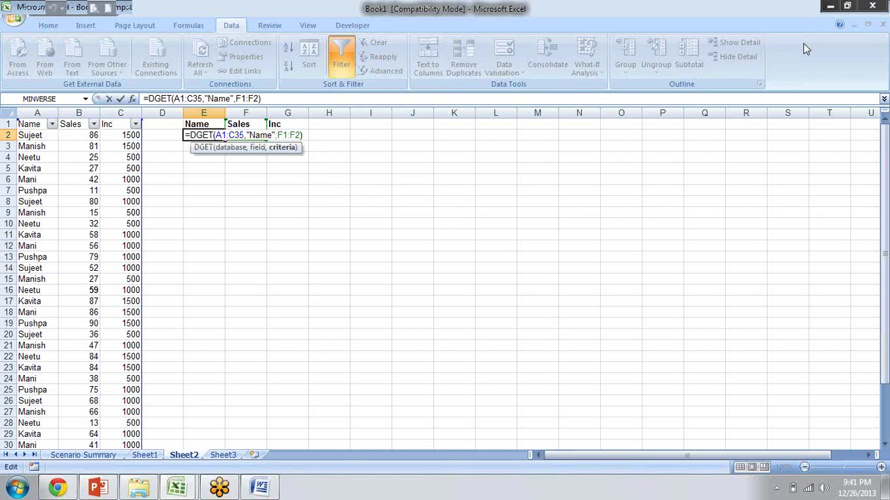
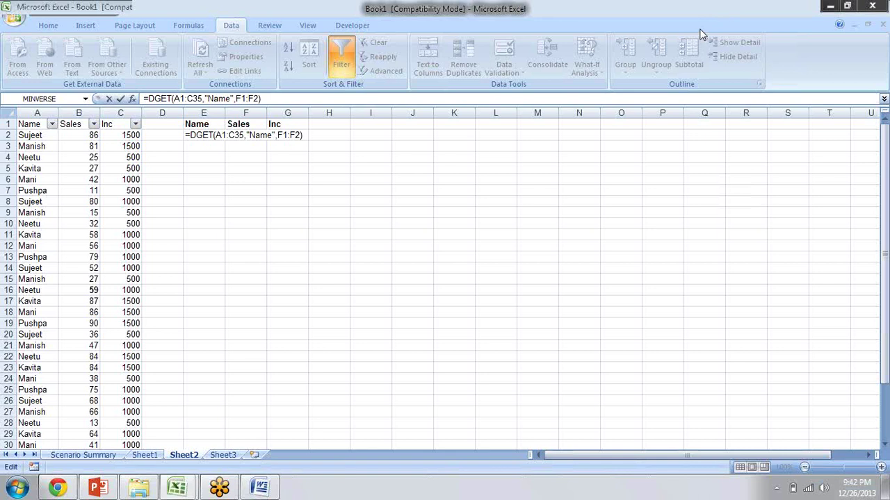
Commit E2's DGET formula and review the Sales criterion cells and the Name header.
{"action": "left_click", "coordinate": [281, 137]}
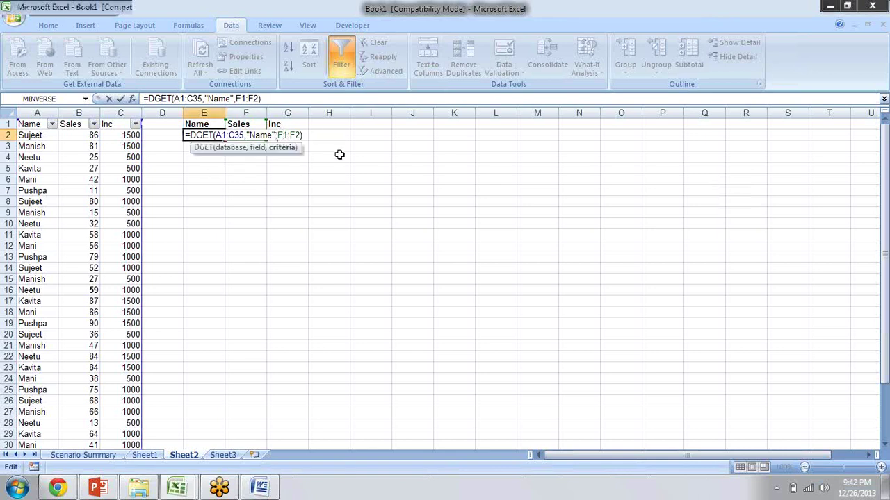
{"action": "key", "text": "ctrl+Return"}
{"action": "key", "text": "Right"}
{"action": "key", "text": "Up"}
{"action": "key", "text": "shift+Down"}
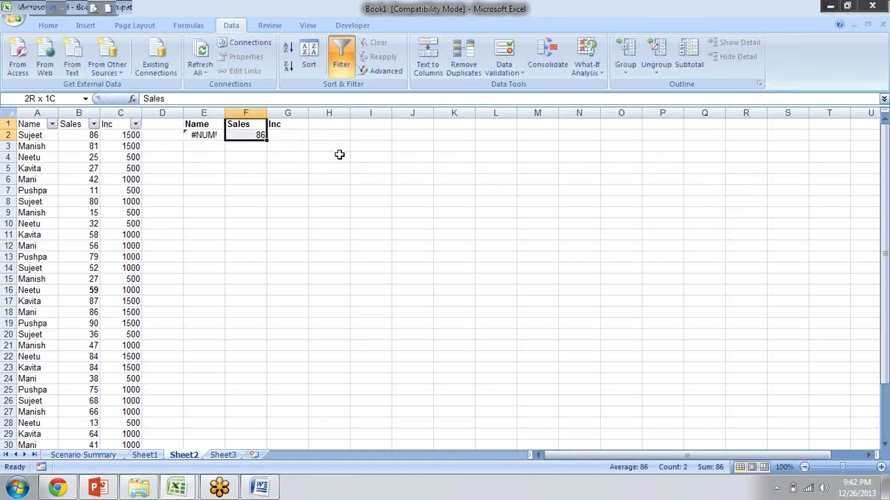
{"action": "key", "text": "shift+Up"}
{"action": "key", "text": "Down"}
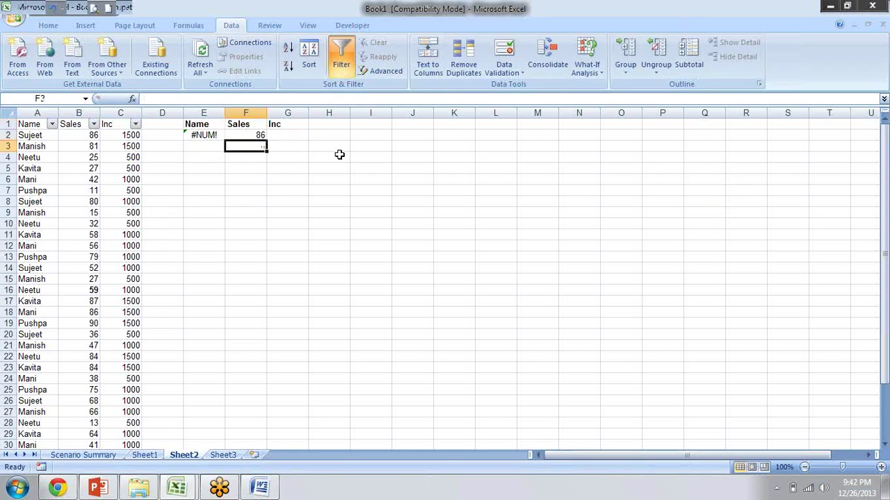
{"action": "key", "text": "Up"}
{"action": "key", "text": "Left"}
{"action": "key", "text": "Right"}
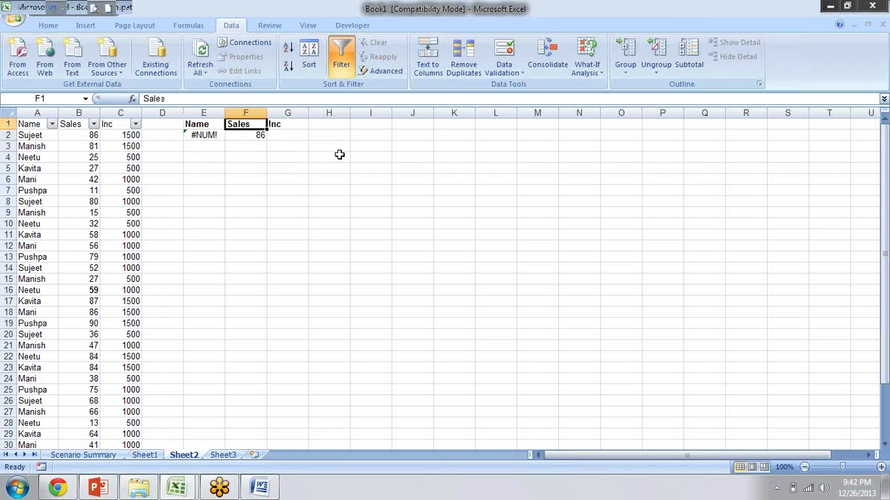
{"action": "key", "text": "Right"}
{"action": "key", "text": "Right"}
{"action": "key", "text": "Left"}
{"action": "key", "text": "Left"}
{"action": "key", "text": "Left"}
{"action": "key", "text": "Down"}
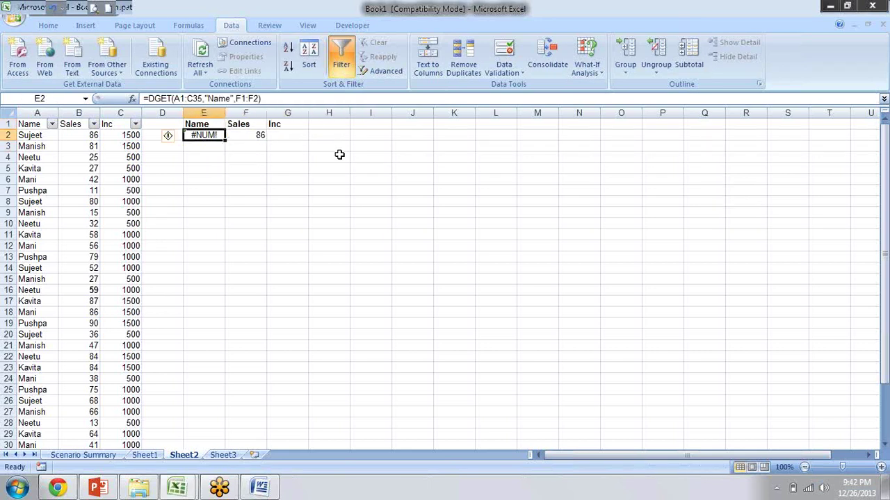
{"action": "key", "text": "Up"}
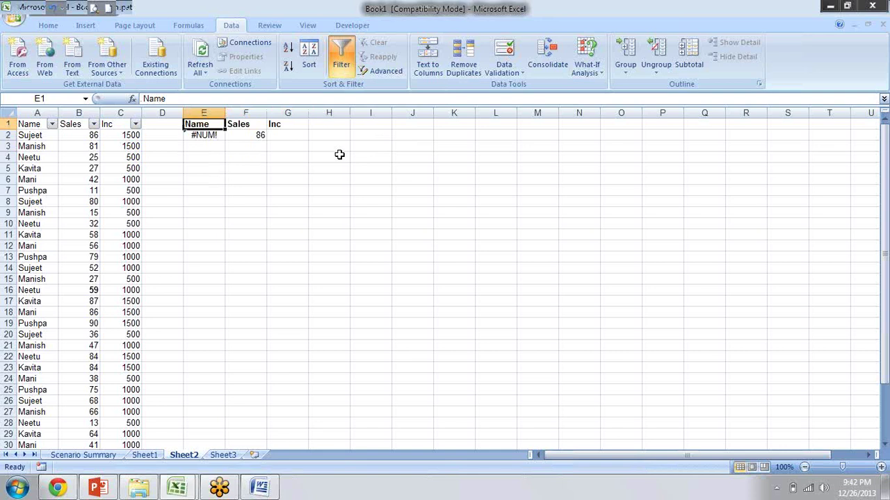
{"action": "key", "text": "Down"}
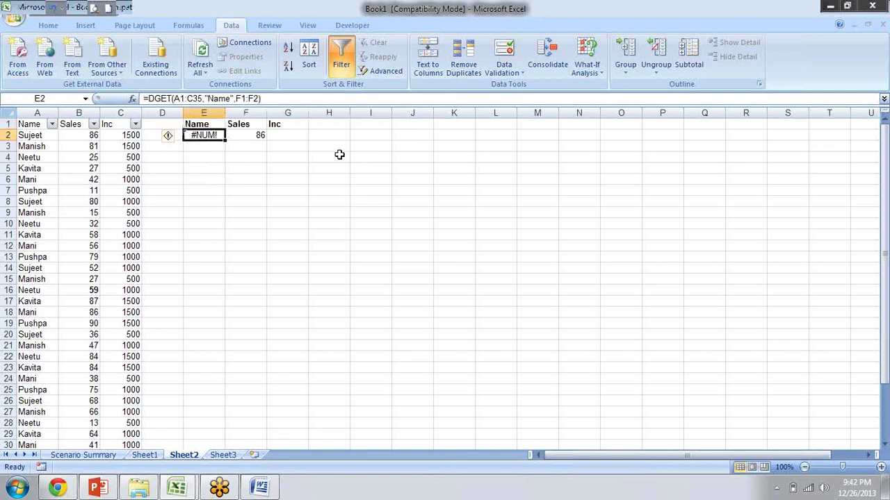
Enter 81 as the Sales criterion in F2, so DGET returns Manish.
{"action": "key", "text": "Right"}
{"action": "type", "text": "81"}
{"action": "key", "text": "Return"}
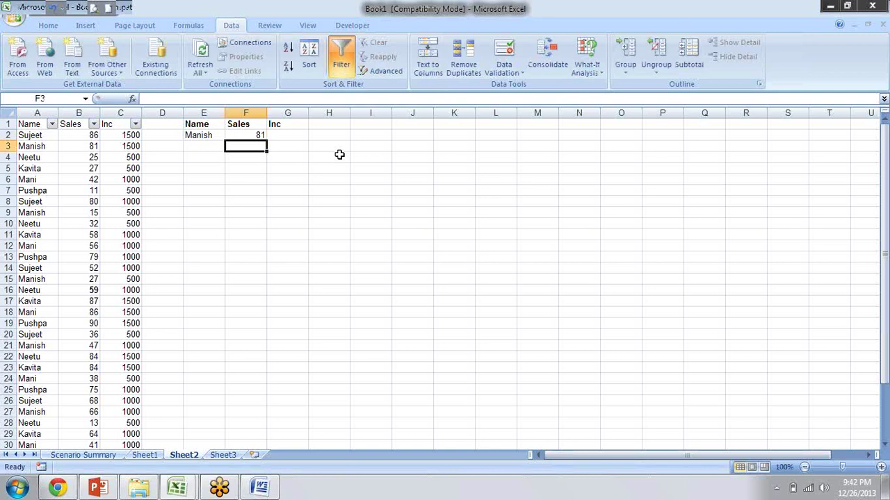
Inspect the field argument of E2's DGET formula and recommit it.
{"action": "key", "text": "Up"}
{"action": "key", "text": "Left"}
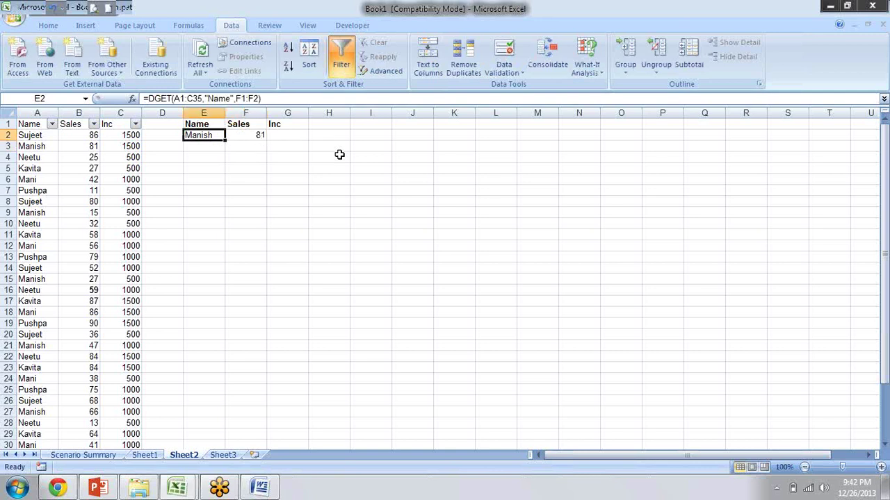
{"action": "key", "text": "F2"}
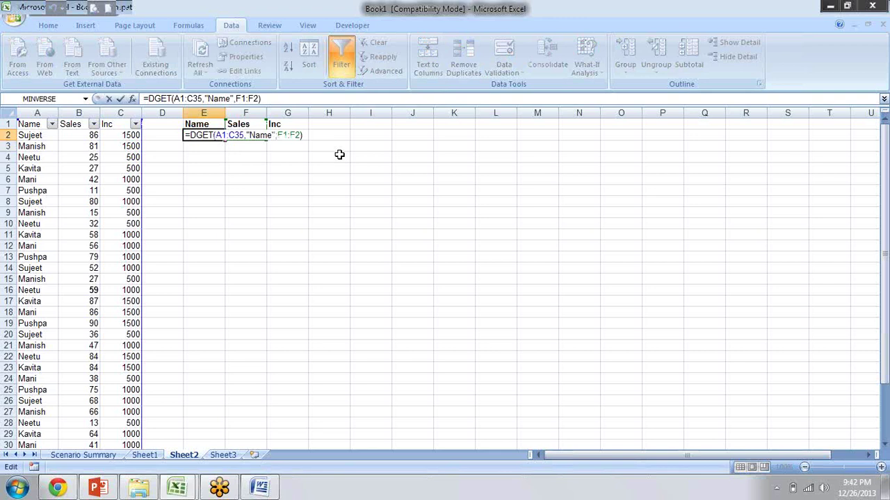
{"action": "key", "text": "Left"}
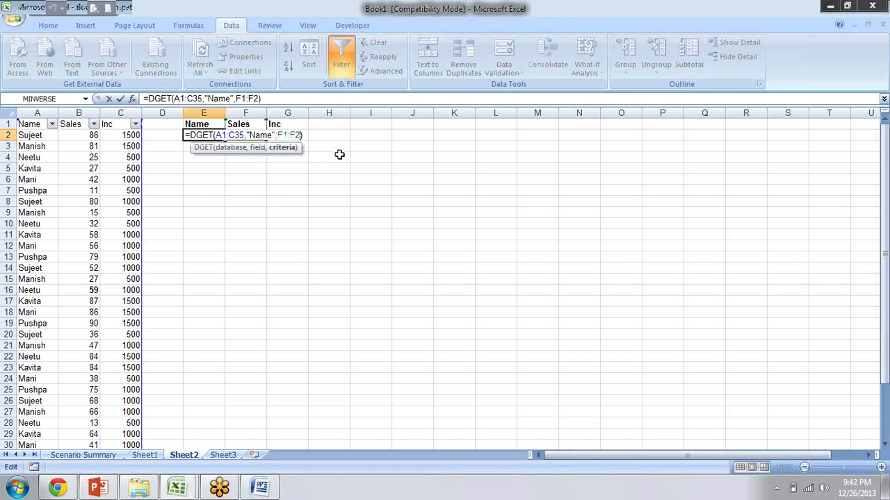
{"action": "left_click", "coordinate": [263, 135]}
{"action": "key", "text": "Return"}
Clear the 81 criterion from F2 and reopen E2's formula for editing.
{"action": "key", "text": "Up"}
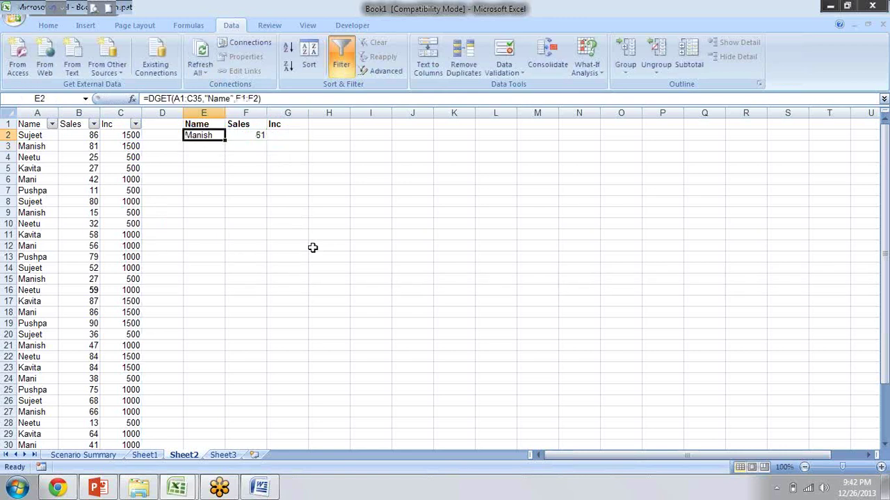
{"action": "key", "text": "Right"}
{"action": "key", "text": "Delete"}
{"action": "key", "text": "Left"}
{"action": "key", "text": "F2"}
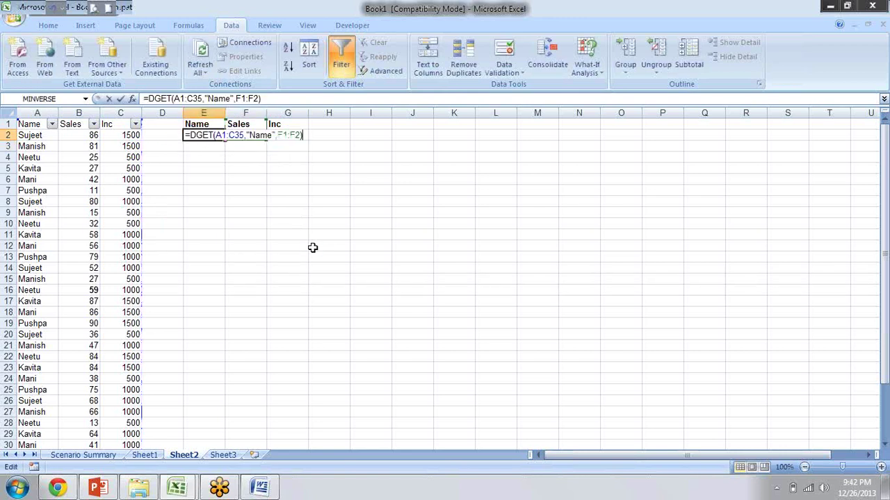
Change the DGET criteria to G1:G2 and enter 1500 as the Inc criterion in G2.
{"action": "left_click", "coordinate": [296, 135]}
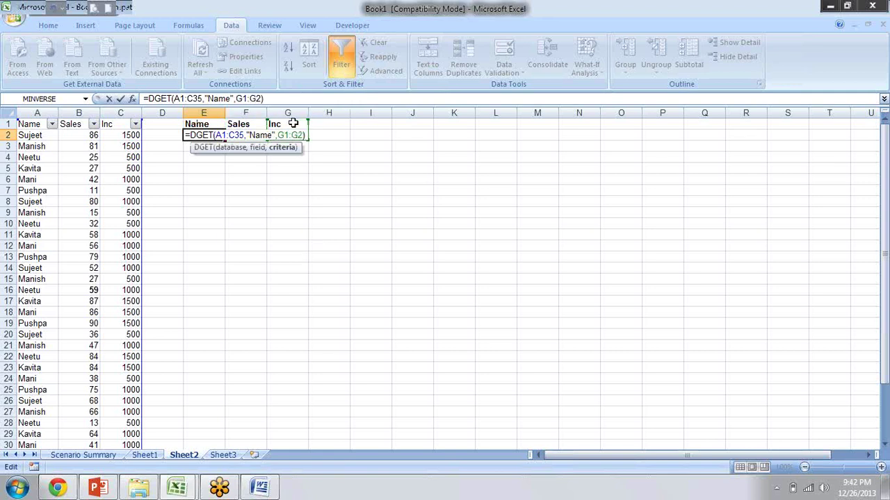
{"action": "key", "text": "Return"}
{"action": "key", "text": "Up"}
{"action": "key", "text": "Right"}
{"action": "key", "text": "Right"}
{"action": "type", "text": "1"}
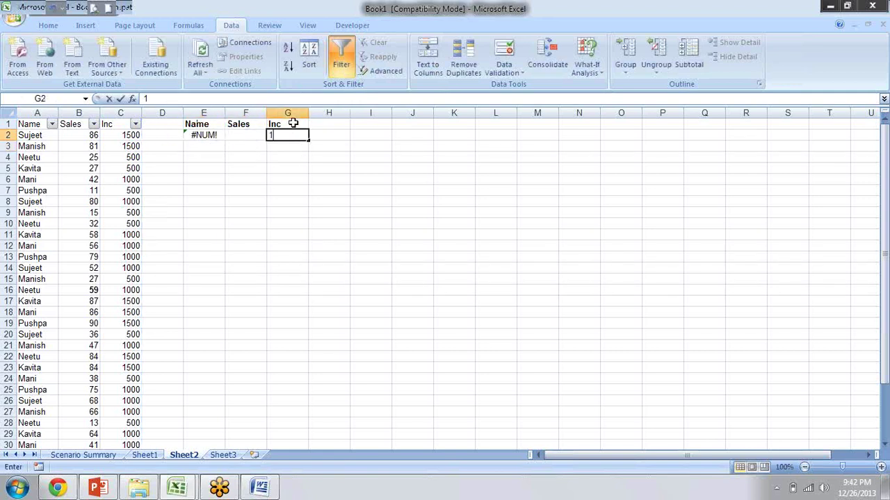
{"action": "type", "text": "500"}
{"action": "key", "text": "Return"}
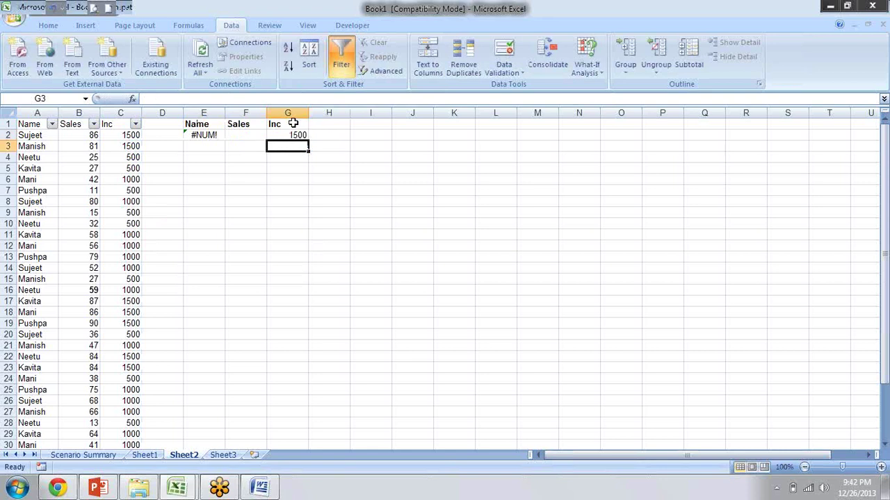
Re-enter E2's DGET formula as an array formula, which shows #NUM!
{"action": "key", "text": "Up"}
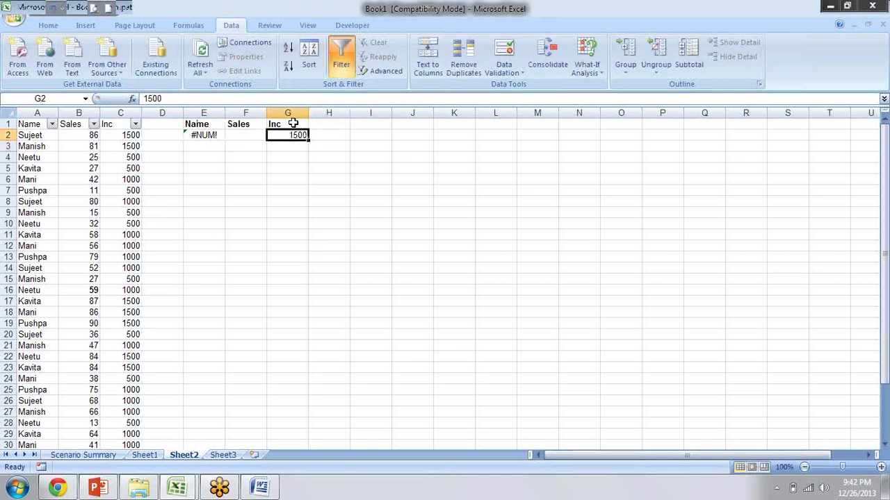
{"action": "key", "text": "Left"}
{"action": "key", "text": "Left"}
{"action": "key", "text": "Right"}
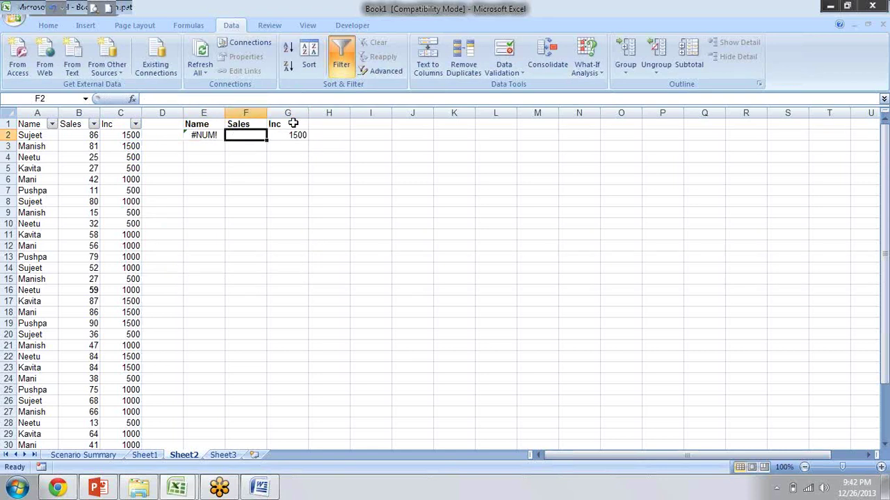
{"action": "key", "text": "Left"}
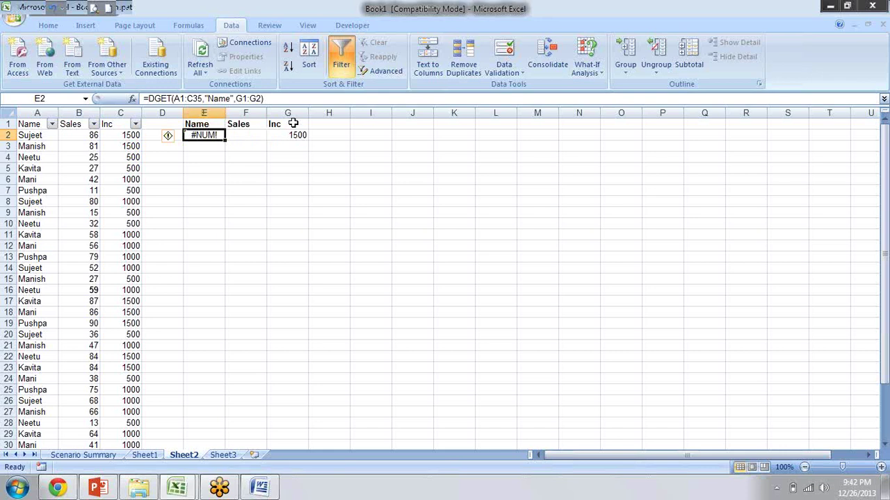
{"action": "key", "text": "F2"}
{"action": "key", "text": "ctrl+shift+Return"}
{"action": "key", "text": "Down"}
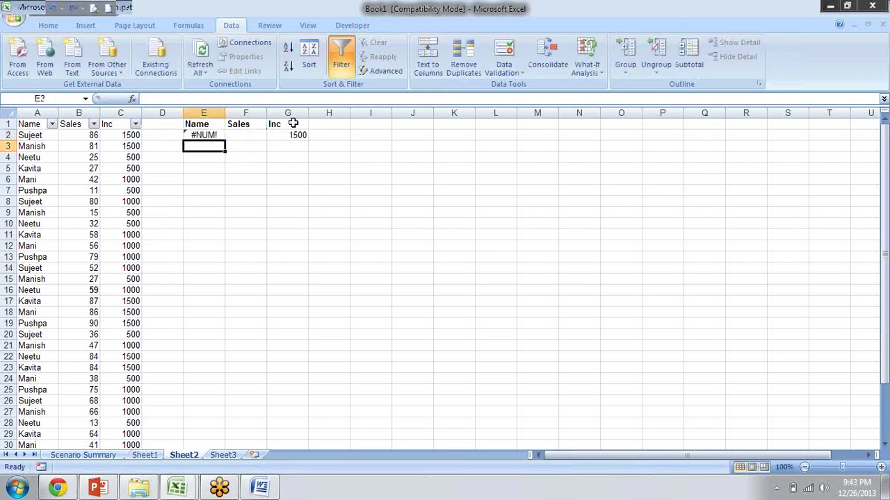
{"action": "key", "text": "Up"}
Inspect the IF formula in C2 and check how far the Name data extends.
{"action": "key", "text": "Left"}
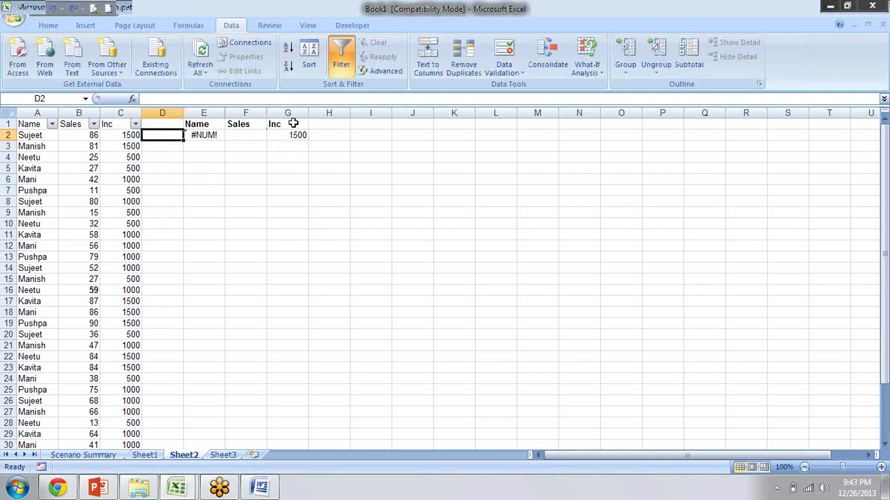
{"action": "key", "text": "Left"}
{"action": "key", "text": "Right"}
{"action": "key", "text": "Right"}
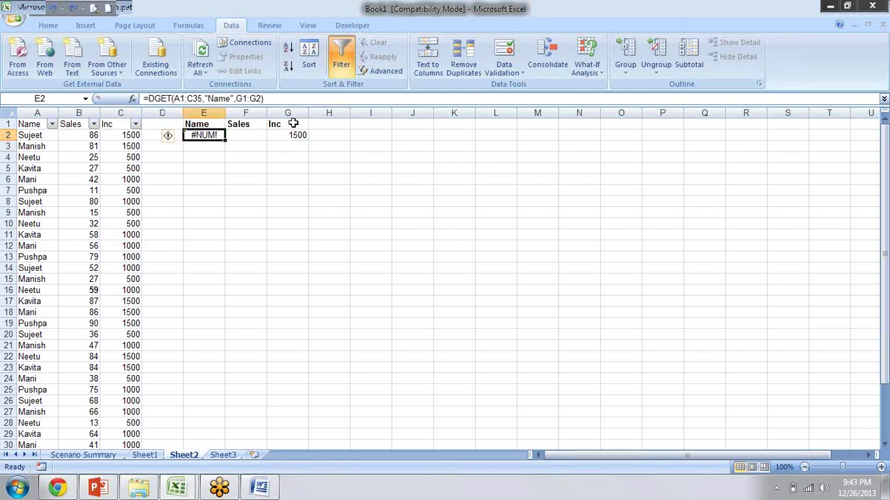
{"action": "key", "text": "Right"}
{"action": "key", "text": "Left"}
{"action": "key", "text": "Left"}
{"action": "key", "text": "Left"}
{"action": "key", "text": "Left"}
{"action": "key", "text": "Left"}
{"action": "key", "text": "ctrl+shift+Down"}
{"action": "key", "text": "ctrl+Up"}
{"action": "key", "text": "Down"}
{"action": "key", "text": "Right"}
{"action": "key", "text": "Right"}
{"action": "key", "text": "Right"}
{"action": "key", "text": "Right"}
{"action": "key", "text": "Right"}
{"action": "key", "text": "Right"}
{"action": "key", "text": "Left"}
{"action": "key", "text": "Left"}
{"action": "key", "text": "Left"}
{"action": "key", "text": "Left"}
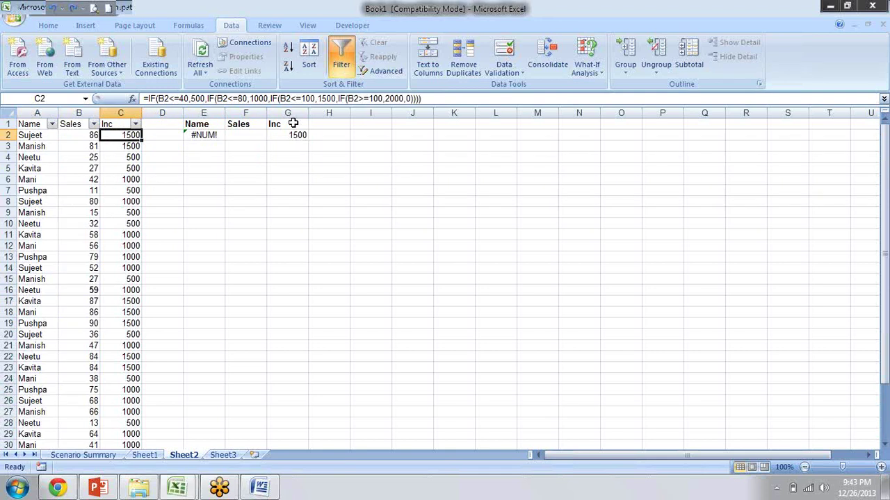
Look through the Inc values in column C, stopping at Neetu's value in C4.
{"action": "key", "text": "Down"}
{"action": "key", "text": "Down"}
{"action": "key", "text": "Down"}
{"action": "key", "text": "Down"}
{"action": "key", "text": "Up"}
{"action": "key", "text": "Up"}
{"action": "key", "text": "Up"}
{"action": "key", "text": "Up"}
{"action": "key", "text": "Right"}
{"action": "key", "text": "Right"}
{"action": "key", "text": "Right"}
{"action": "key", "text": "Right"}
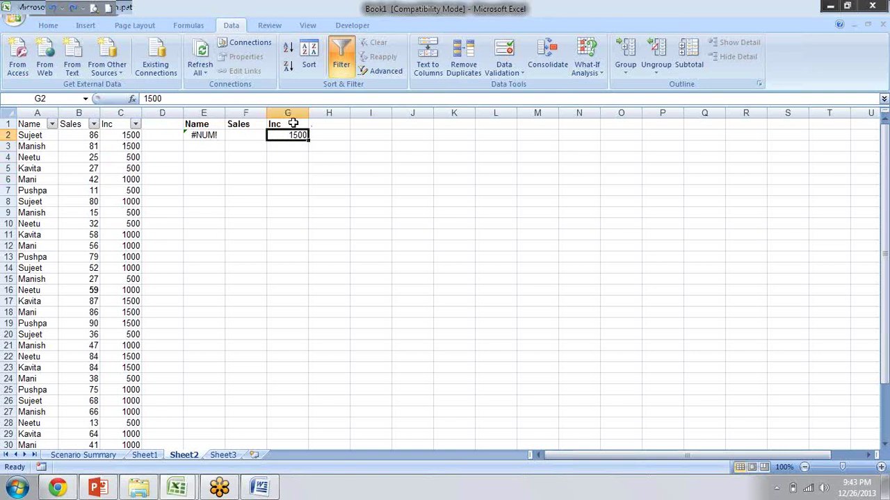
{"action": "key", "text": "Down"}
{"action": "key", "text": "Left"}
{"action": "key", "text": "Left"}
{"action": "key", "text": "Left"}
{"action": "key", "text": "Left"}
{"action": "key", "text": "Down"}
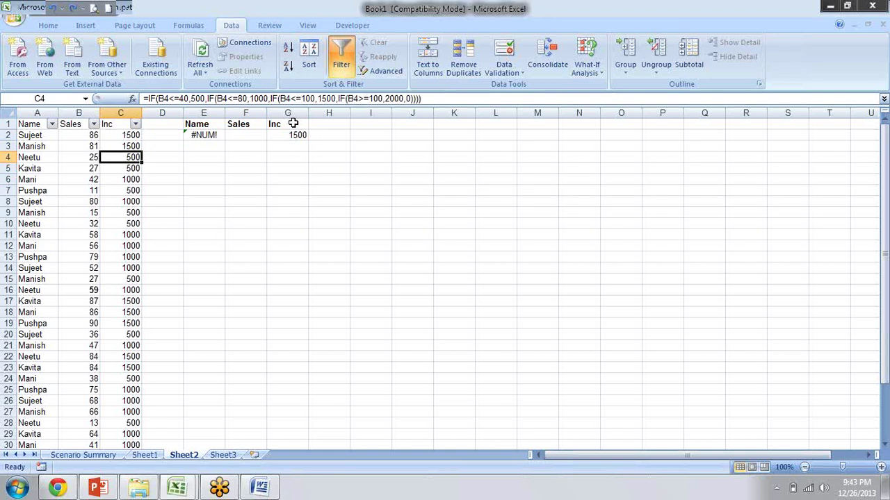
Enter 768 as Neetu's Inc value in C4 and as the Inc criterion in G2.
{"action": "type", "text": "768"}
{"action": "key", "text": "ctrl+Return"}
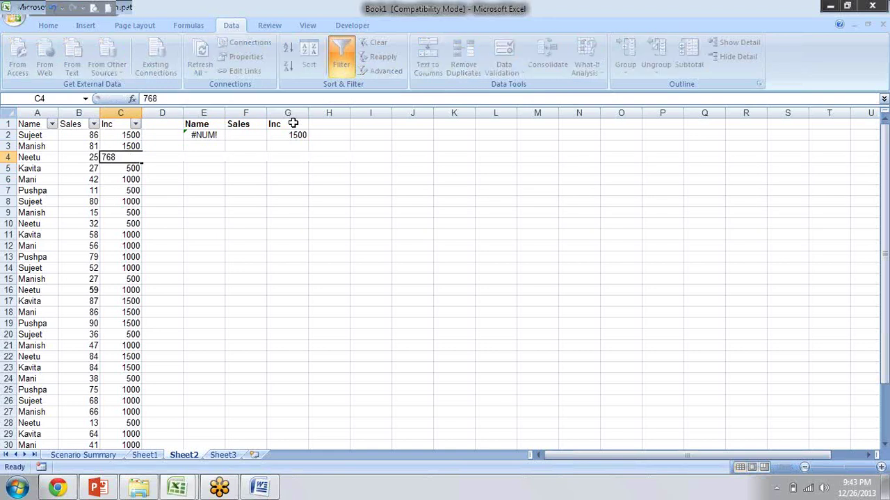
{"action": "key", "text": "Up"}
{"action": "key", "text": "Up"}
{"action": "key", "text": "Right"}
{"action": "key", "text": "Right"}
{"action": "key", "text": "Right"}
{"action": "key", "text": "Right"}
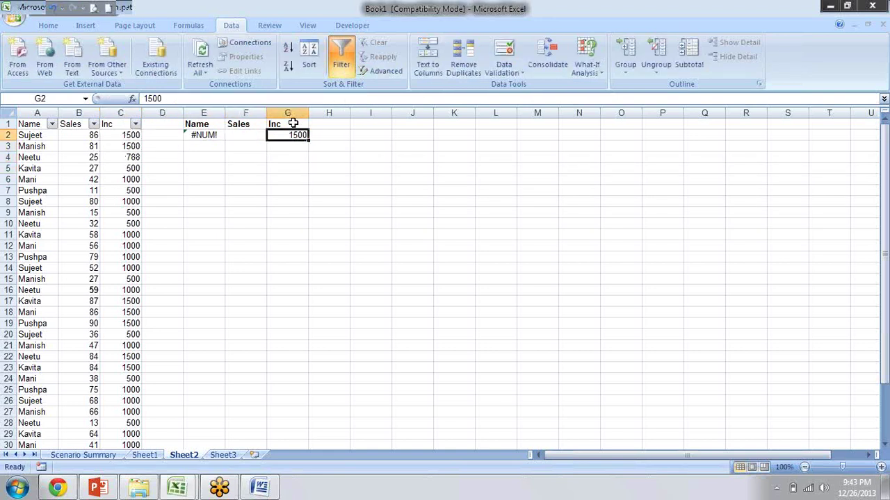
{"action": "type", "text": "768"}
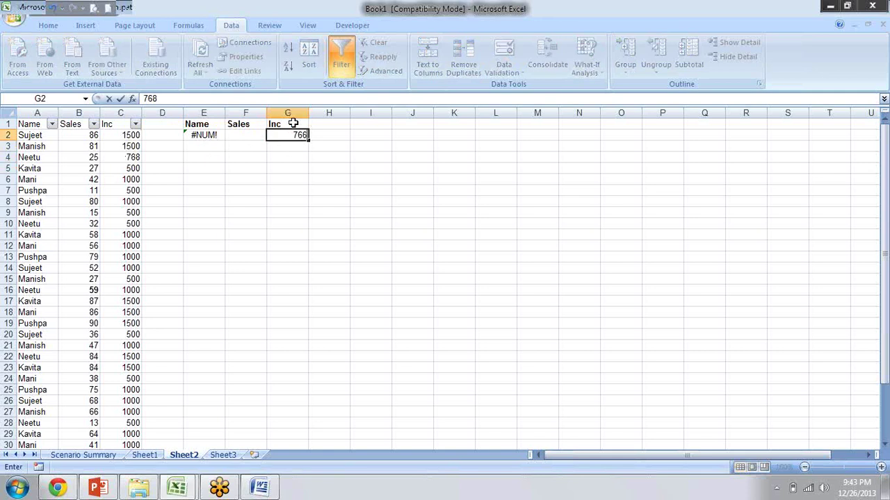
{"action": "key", "text": "Return"}
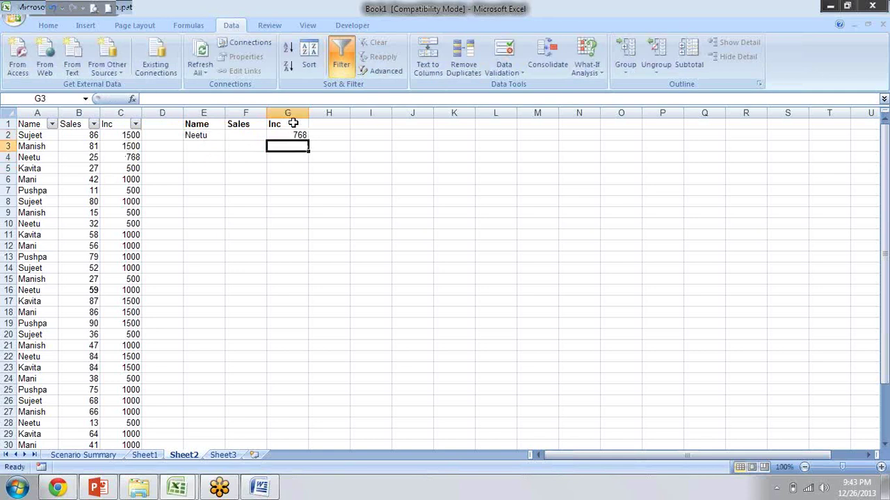
Clear the DGET formula from E2 and the 768 criterion from G2.
{"action": "key", "text": "Left"}
{"action": "key", "text": "Left"}
{"action": "key", "text": "Left"}
{"action": "key", "text": "Down"}
{"action": "key", "text": "Left"}
{"action": "key", "text": "Left"}
{"action": "key", "text": "Left"}
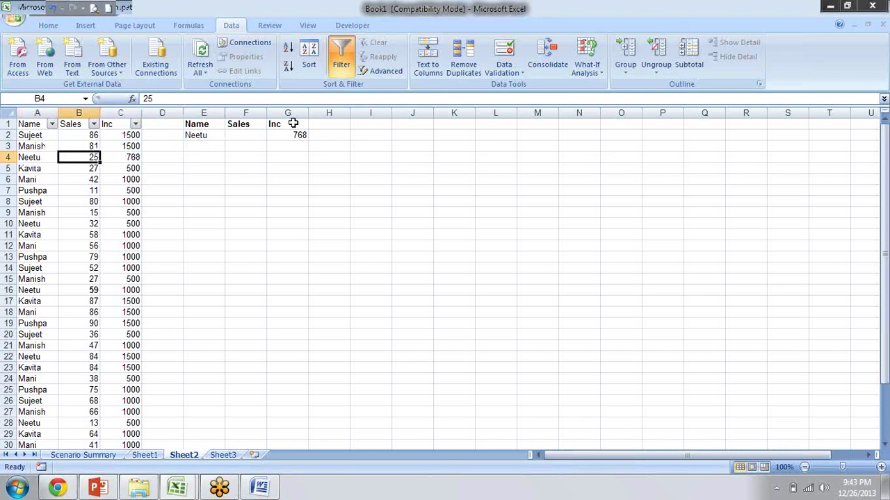
{"action": "key", "text": "Right"}
{"action": "key", "text": "Right"}
{"action": "key", "text": "Right"}
{"action": "key", "text": "Up"}
{"action": "key", "text": "Up"}
{"action": "key", "text": "Right"}
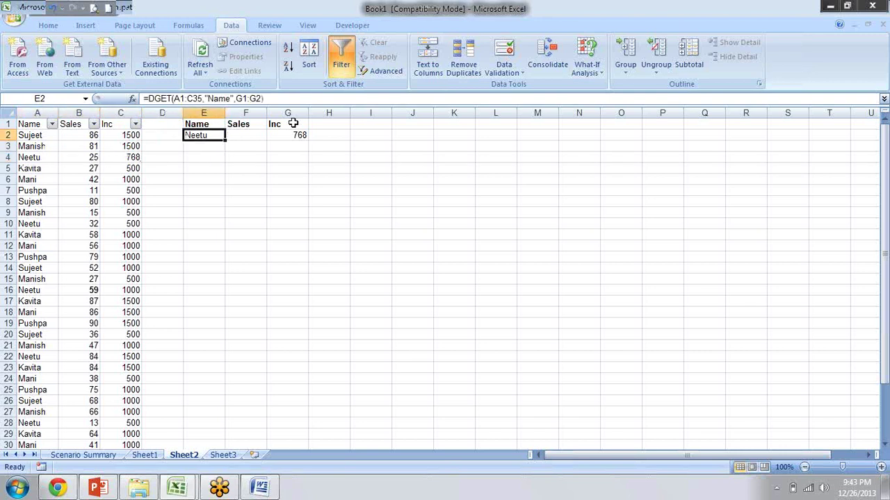
{"action": "key", "text": "Delete"}
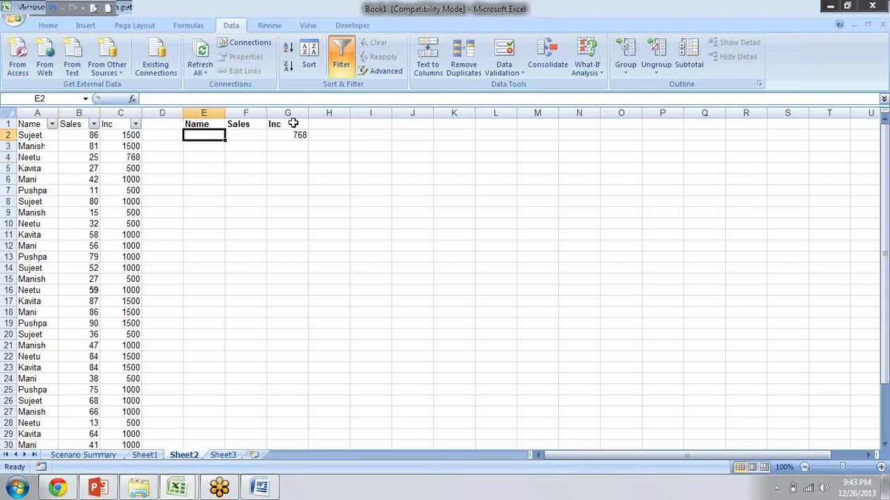
{"action": "key", "text": "Right"}
{"action": "key", "text": "Right"}
{"action": "key", "text": "Delete"}
{"action": "key", "text": "Left"}
{"action": "key", "text": "Left"}
Start a DSUM formula in G2 with database range A1:C35 and field "Name".
{"action": "key", "text": "Right"}
{"action": "key", "text": "Right"}
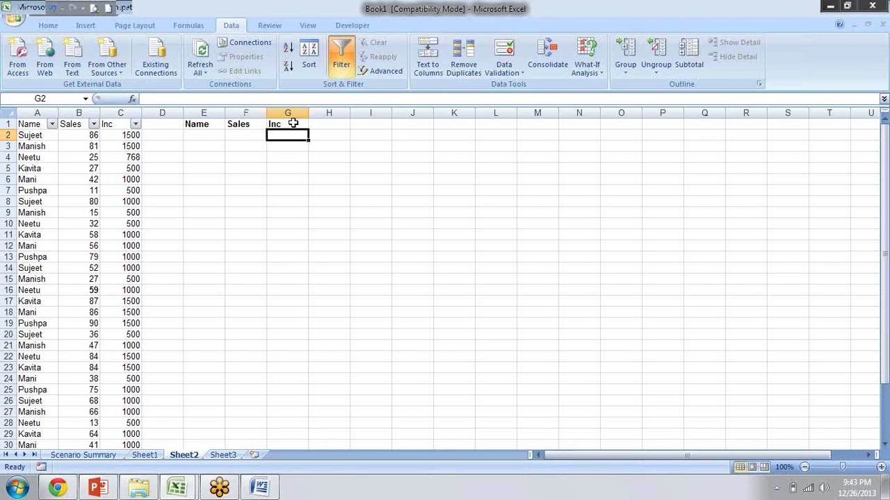
{"action": "type", "text": "=d"}
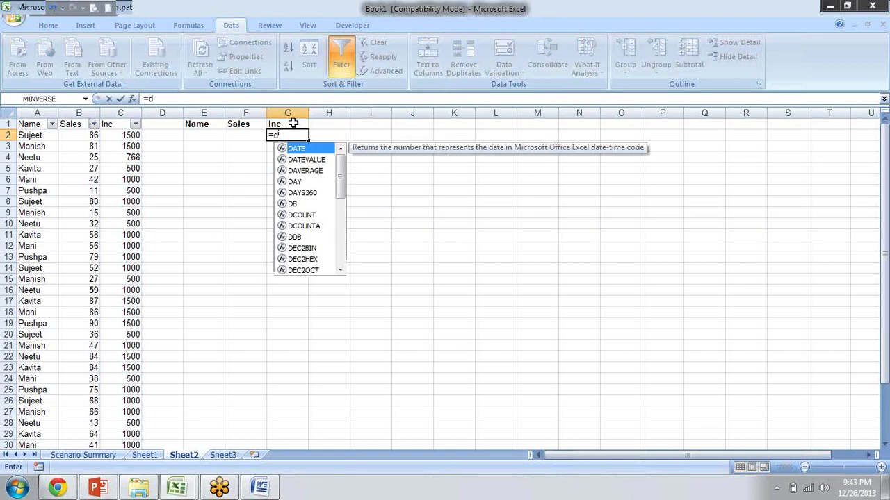
{"action": "type", "text": "s"}
{"action": "key", "text": "Down"}
{"action": "key", "text": "Down"}
{"action": "key", "text": "Tab"}
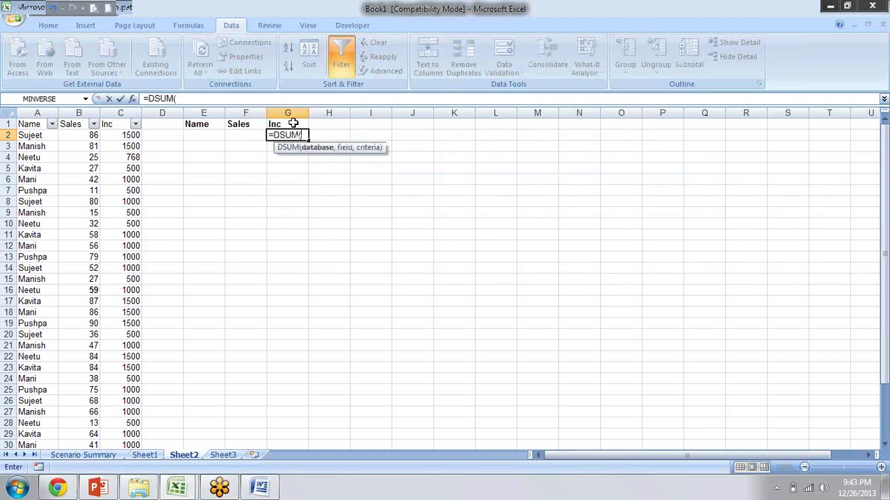
{"action": "left_click", "coordinate": [35, 126]}
{"action": "left_click_drag", "start_coordinate": [35, 125], "coordinate": [120, 125]}
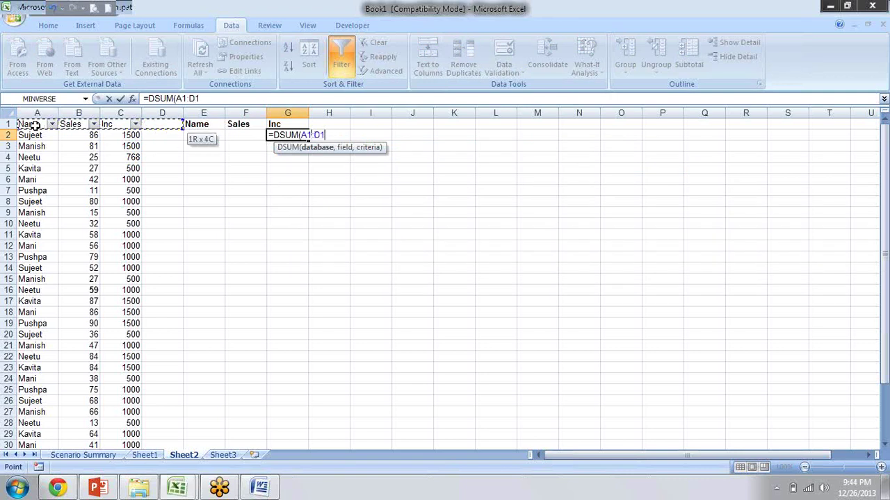
{"action": "key", "text": "ctrl+shift+Down"}
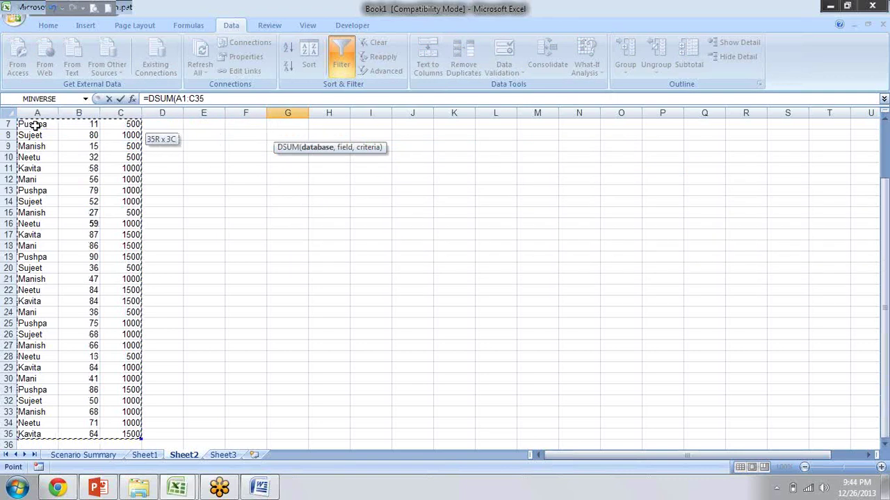
{"action": "type", "text": ",\""}
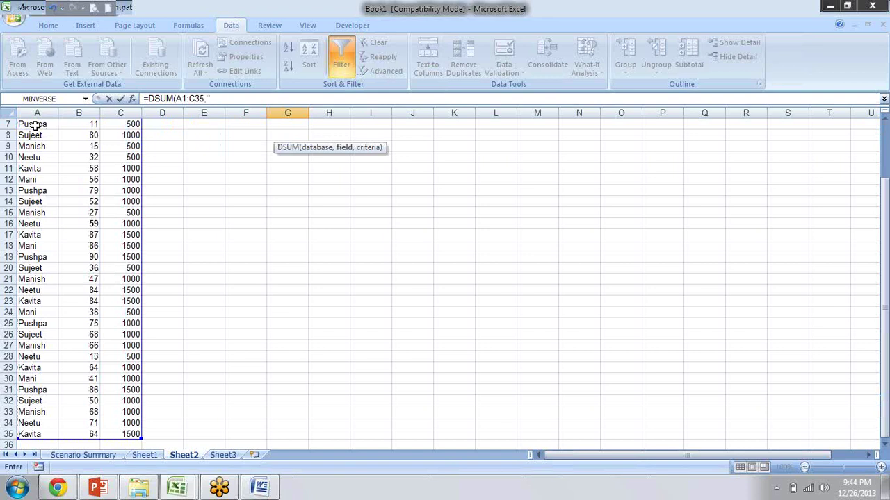
{"action": "type", "text": "Name\""}
{"action": "type", "text": ","}
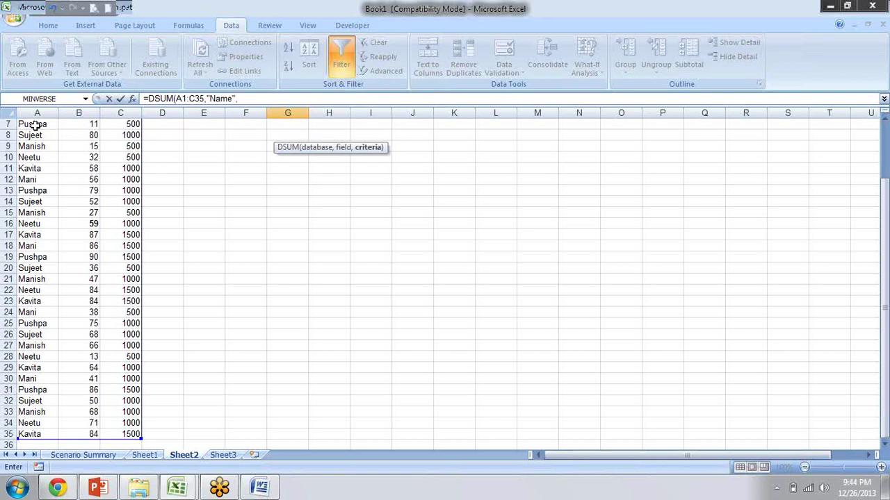
Set the DSUM criteria range to E1:E2 and commit the formula.
{"action": "key", "text": "Left"}
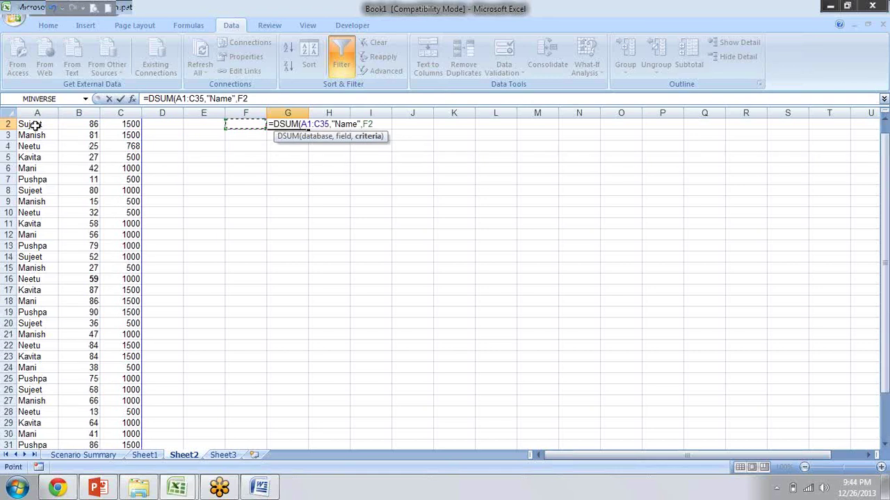
{"action": "key", "text": "Up"}
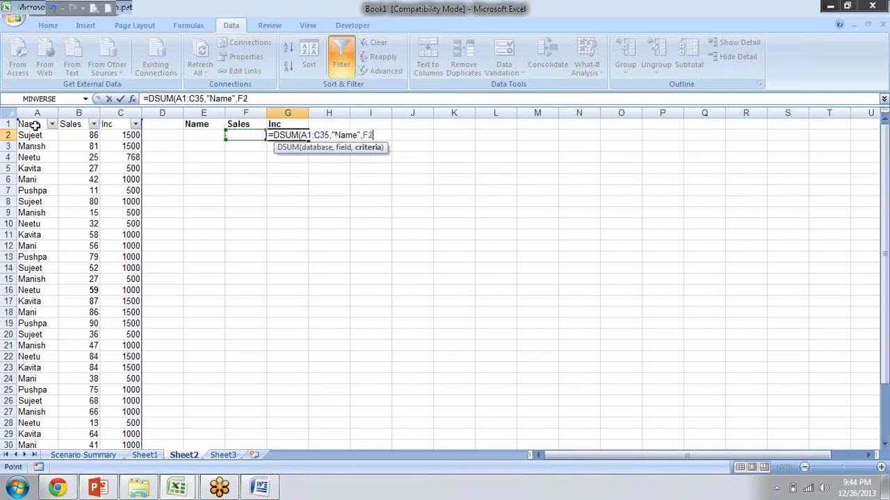
{"action": "key", "text": "Down"}
{"action": "key", "text": "Left"}
{"action": "key", "text": "Left"}
{"action": "key", "text": "Right"}
{"action": "key", "text": "Up"}
{"action": "key", "text": "shift+Down"}
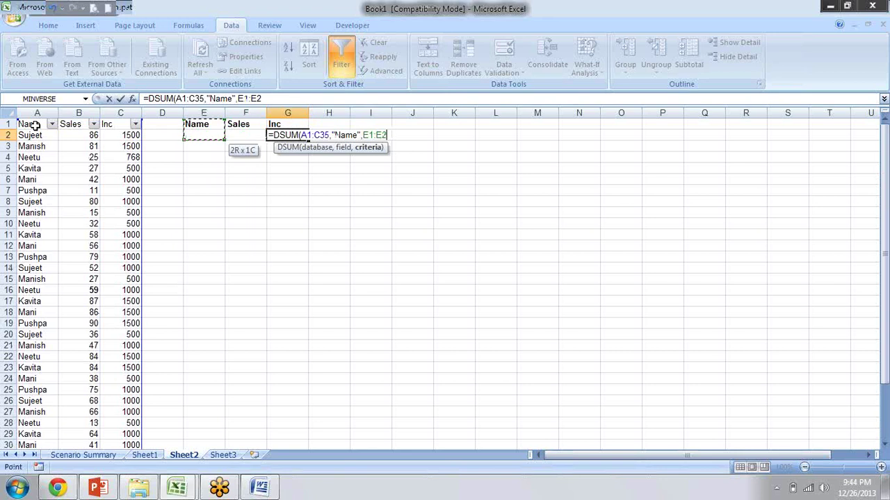
{"action": "key", "text": "Return"}
Enter Sujeet as the criterion in E2 and recalculate G2, which shows 0.
{"action": "key", "text": "Up"}
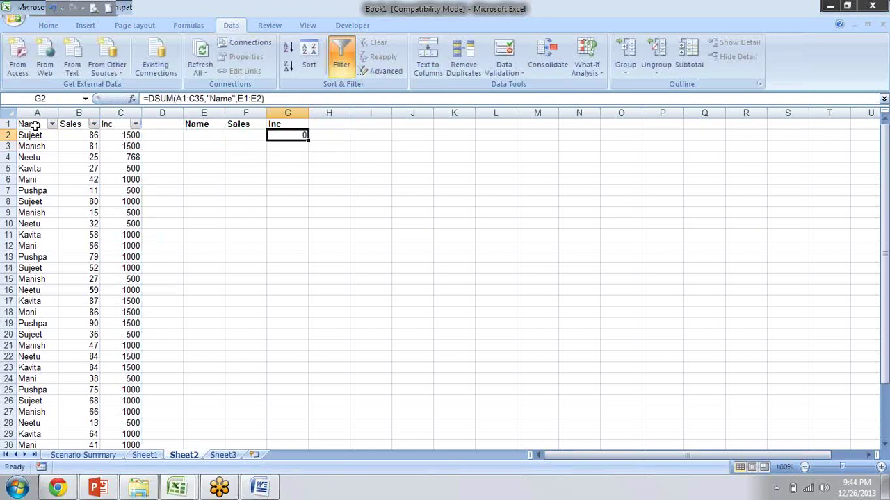
{"action": "key", "text": "Left"}
{"action": "key", "text": "Left"}
{"action": "type", "text": "sujeet"}
{"action": "key", "text": "Up"}
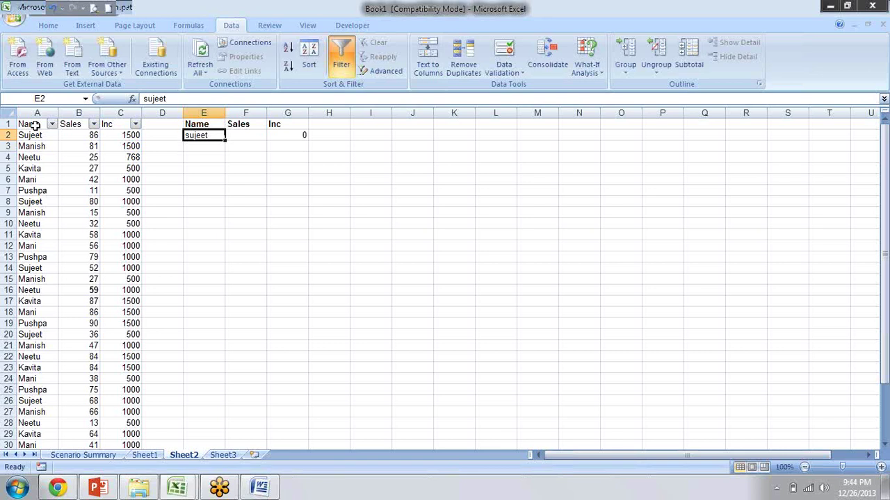
{"action": "type", "text": "Sujeet"}
{"action": "key", "text": "Return"}
{"action": "key", "text": "Up"}
{"action": "key", "text": "Right"}
{"action": "key", "text": "Right"}
{"action": "key", "text": "F2"}
{"action": "key", "text": "Return"}
{"action": "key", "text": "Up"}
{"action": "key", "text": "Left"}
{"action": "key", "text": "Left"}
Scroll through the DGET help page in the browser, then return to the functions index.
{"action": "key", "text": "alt+Tab"}
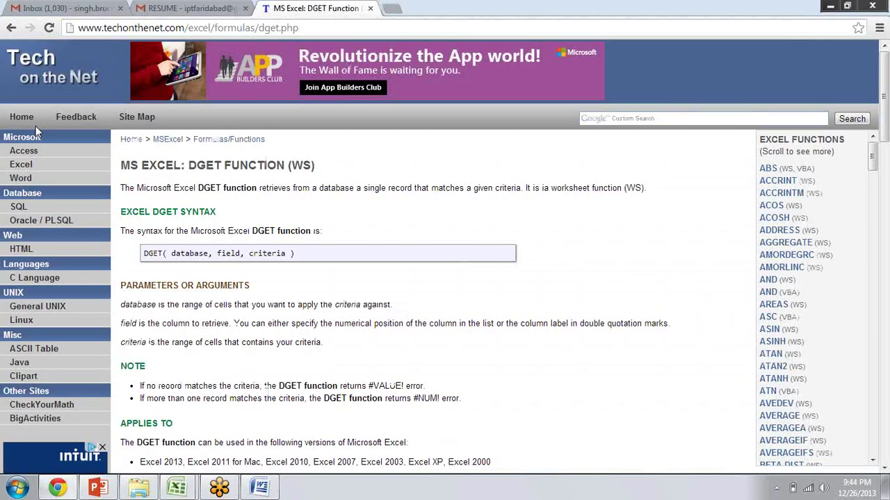
{"action": "scroll", "coordinate": [35, 126], "scroll_direction": "down", "scroll_amount": 5}
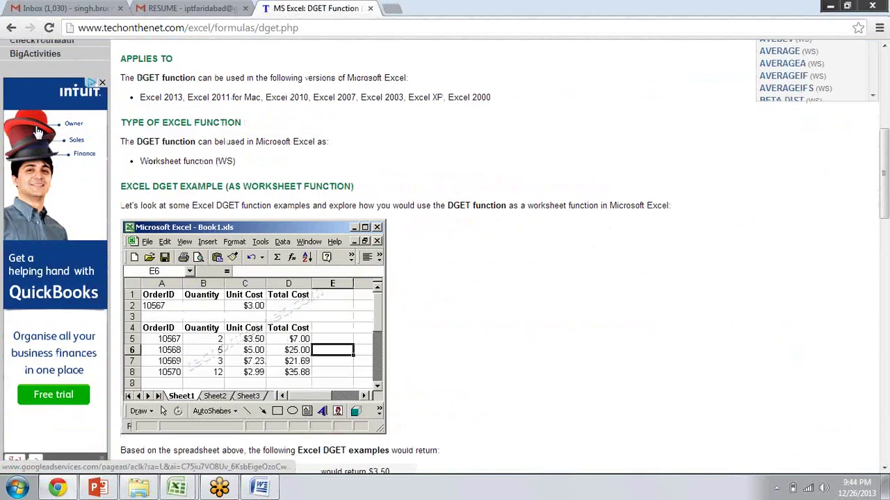
{"action": "scroll", "coordinate": [38, 132], "scroll_direction": "down", "scroll_amount": 3}
{"action": "scroll", "coordinate": [39, 133], "scroll_direction": "down", "scroll_amount": 1}
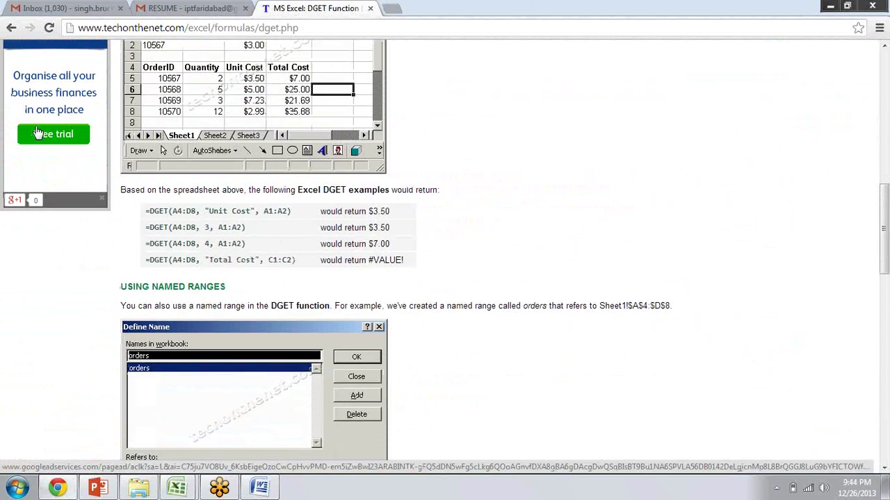
{"action": "scroll", "coordinate": [38, 133], "scroll_direction": "down", "scroll_amount": 3}
{"action": "scroll", "coordinate": [38, 132], "scroll_direction": "down", "scroll_amount": 3}
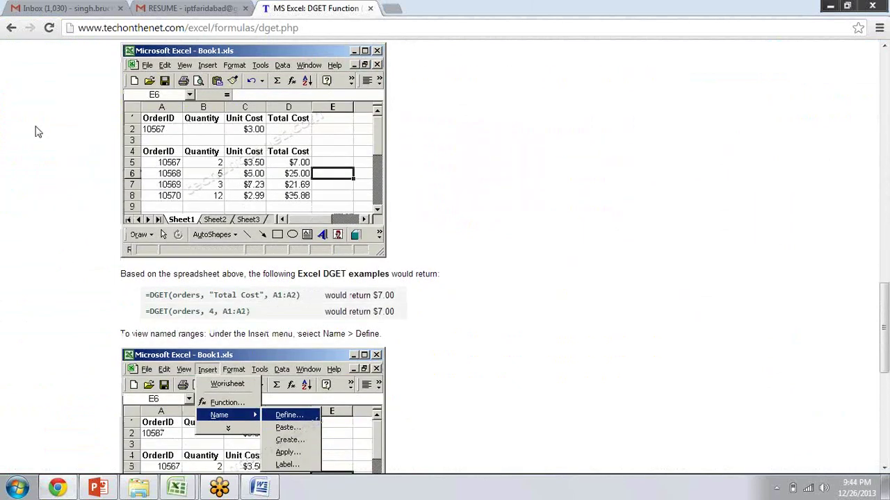
{"action": "scroll", "coordinate": [38, 132], "scroll_direction": "down", "scroll_amount": 2}
{"action": "scroll", "coordinate": [39, 132], "scroll_direction": "down", "scroll_amount": 1}
{"action": "scroll", "coordinate": [38, 132], "scroll_direction": "down", "scroll_amount": 1}
{"action": "scroll", "coordinate": [39, 132], "scroll_direction": "down", "scroll_amount": 4}
{"action": "key", "text": "alt+Left"}
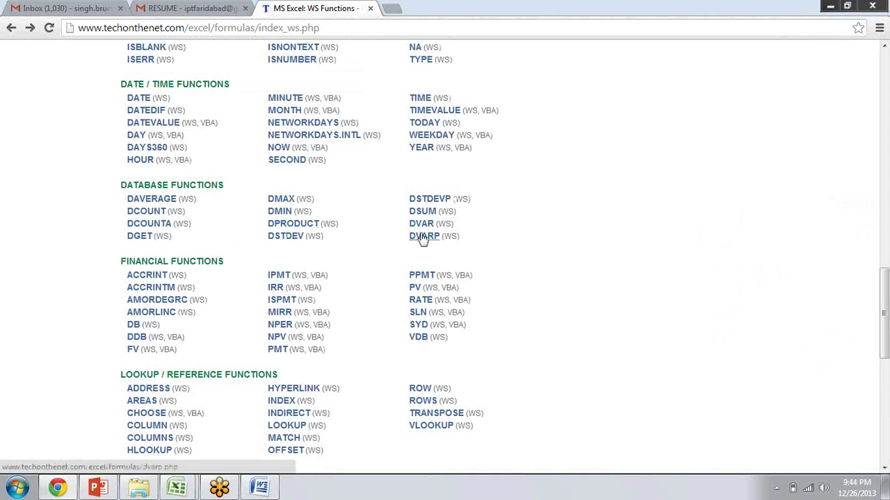
Open the DSUM function help page and scroll down to its examples.
{"action": "left_click", "coordinate": [422, 213]}
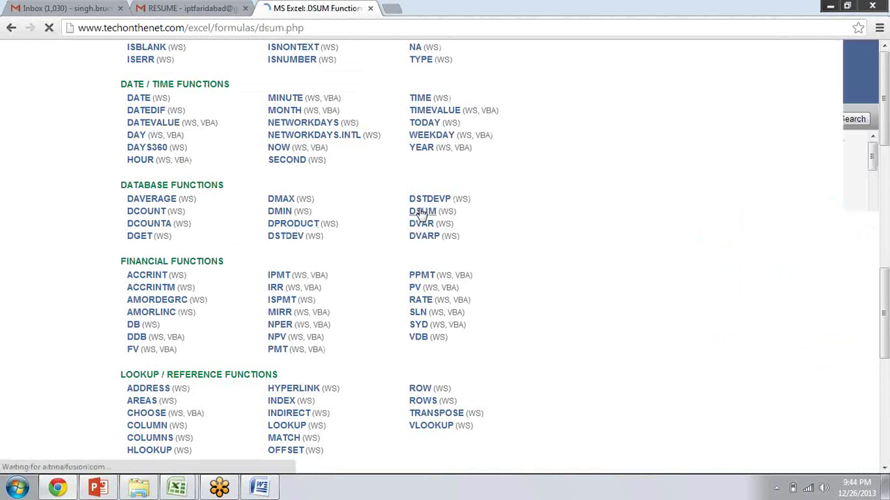
{"action": "scroll", "coordinate": [421, 212], "scroll_direction": "down", "scroll_amount": 4}
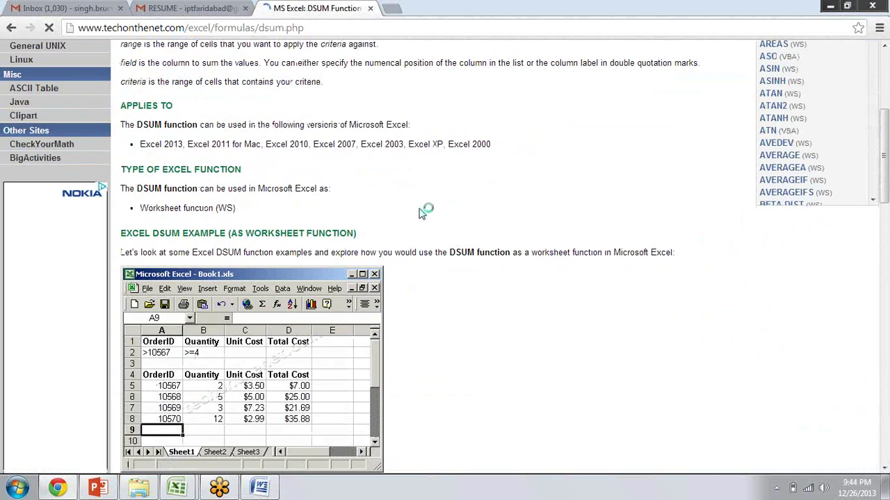
{"action": "scroll", "coordinate": [422, 213], "scroll_direction": "down", "scroll_amount": 2}
{"action": "scroll", "coordinate": [422, 213], "scroll_direction": "down", "scroll_amount": 1}
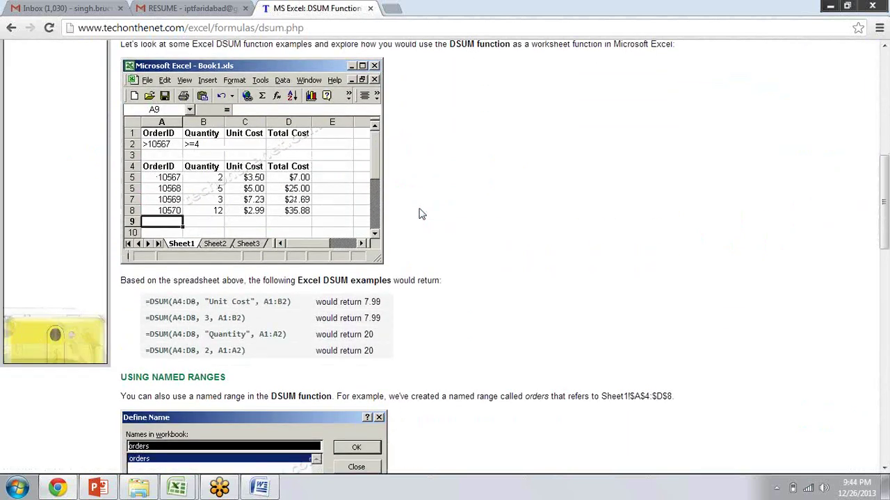
{"action": "scroll", "coordinate": [421, 214], "scroll_direction": "down", "scroll_amount": 1}
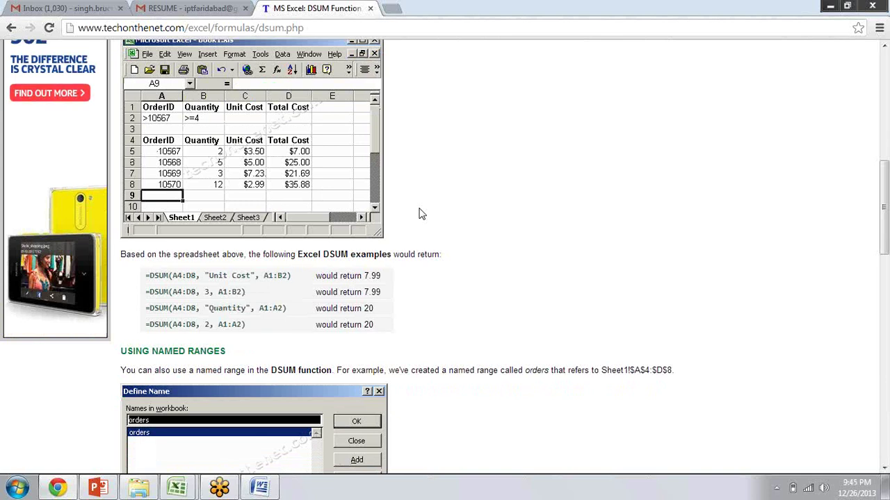
Highlight A4, Quantity and the A1:B2 criteria range in the DSUM examples, then return to Excel.
{"action": "double_click", "coordinate": [175, 307]}
{"action": "left_click_drag", "start_coordinate": [210, 308], "coordinate": [289, 312]}
{"action": "left_click_drag", "start_coordinate": [178, 156], "coordinate": [174, 184]}
{"action": "left_click", "coordinate": [228, 283]}
{"action": "left_click_drag", "start_coordinate": [289, 276], "coordinate": [264, 276]}
{"action": "key", "text": "alt+Tab"}
Edit G2's DSUM so its criteria argument references cell E2.
{"action": "key", "text": "Return"}
{"action": "left_click", "coordinate": [203, 135]}
{"action": "key", "text": "Right"}
{"action": "key", "text": "Right"}
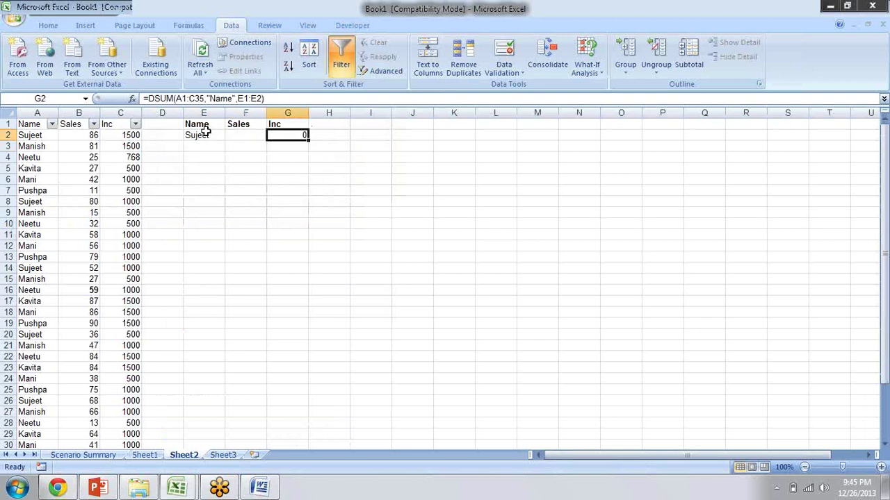
{"action": "key", "text": "F2"}
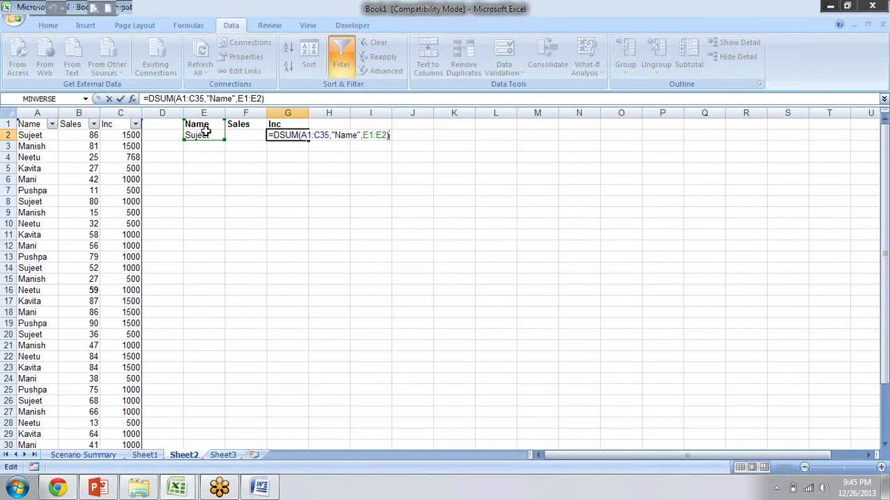
{"action": "key", "text": "Left"}
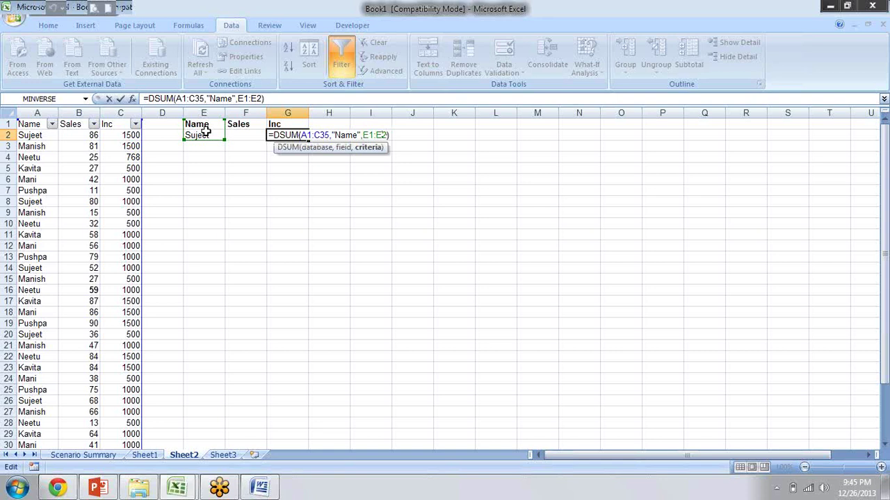
{"action": "key", "text": "BackSpace"}
{"action": "key", "text": "BackSpace"}
{"action": "key", "text": "BackSpace"}
{"action": "key", "text": "BackSpace"}
{"action": "key", "text": "BackSpace"}
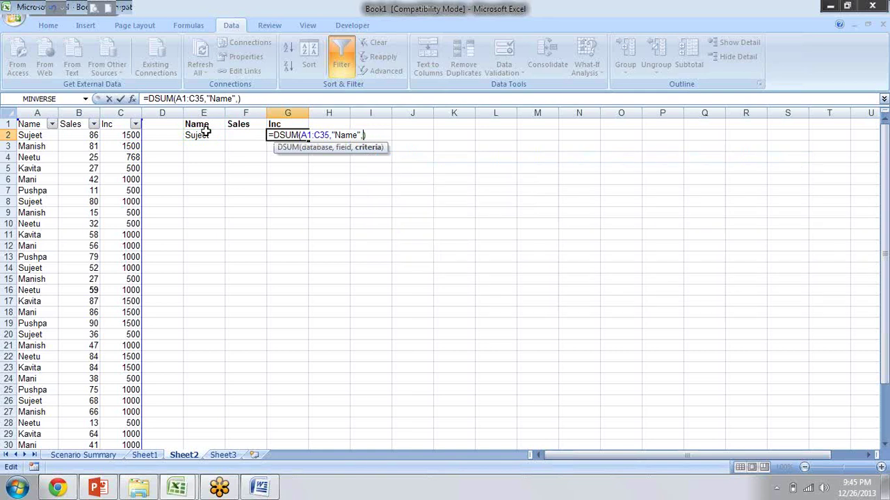
{"action": "left_click", "coordinate": [200, 136]}
{"action": "key", "text": "Return"}
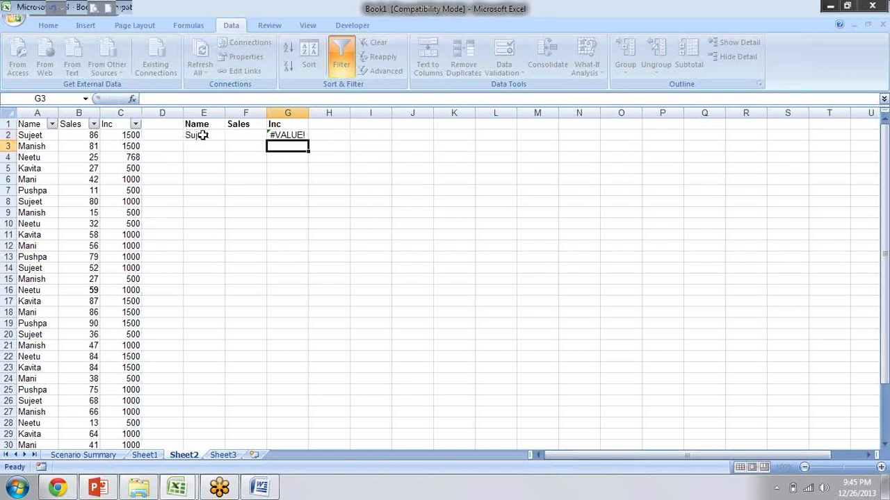
{"action": "key", "text": "Up"}
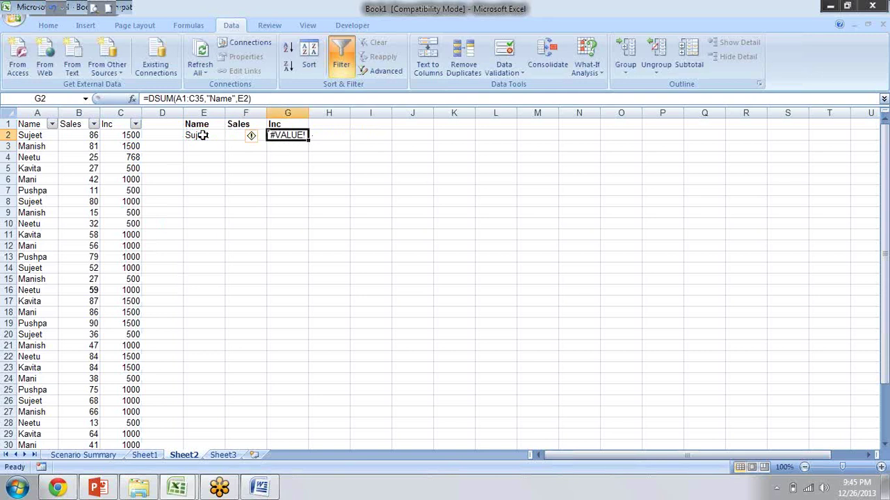
Change the DSUM field argument to "Inc" and the criteria to E1:E2, giving 6000.
{"action": "key", "text": "F2"}
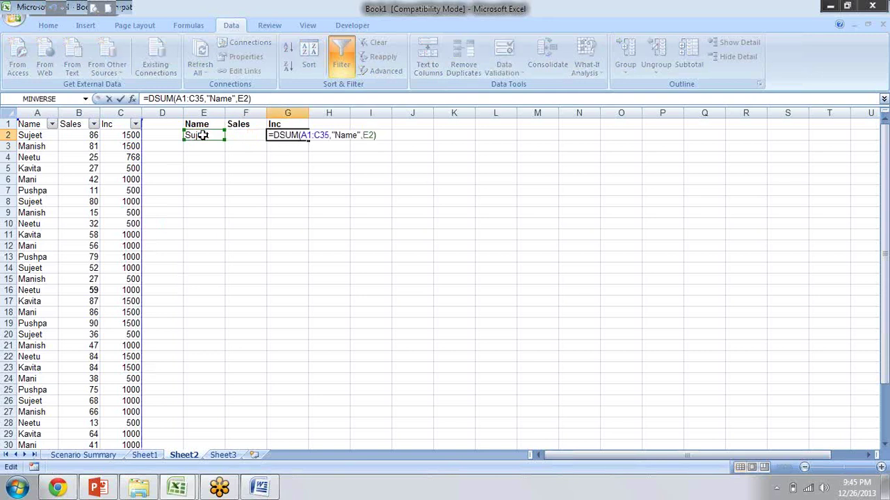
{"action": "key", "text": "Left"}
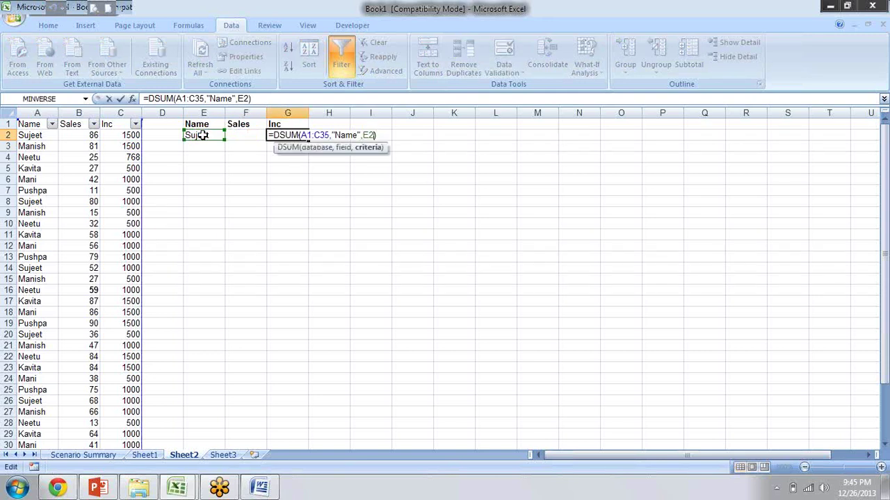
{"action": "key", "text": "Left"}
{"action": "key", "text": "BackSpace"}
{"action": "key", "text": "BackSpace"}
{"action": "key", "text": "BackSpace"}
{"action": "key", "text": "BackSpace"}
{"action": "key", "text": "BackSpace"}
{"action": "type", "text": "Inc"}
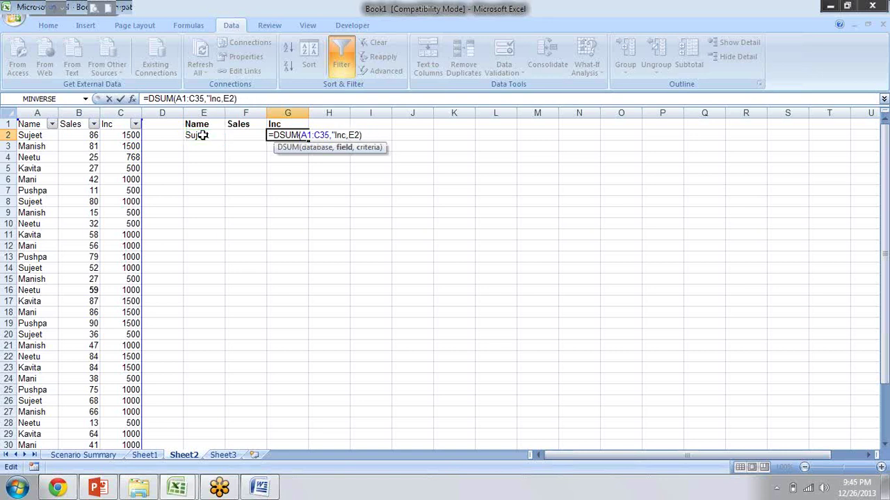
{"action": "type", "text": "\""}
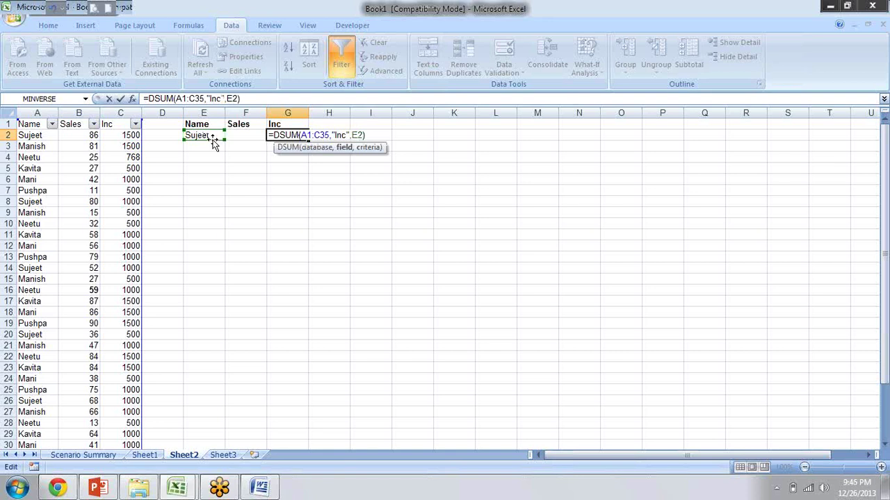
{"action": "left_click", "coordinate": [356, 135]}
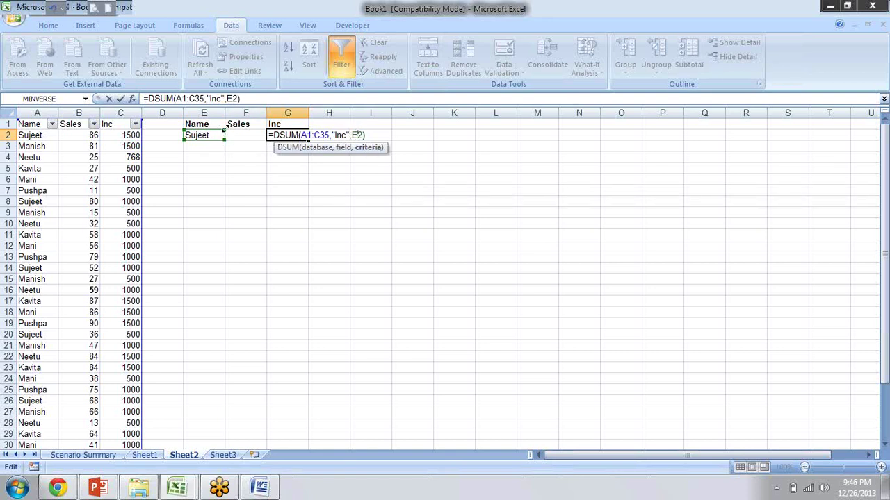
{"action": "left_click_drag", "start_coordinate": [226, 130], "coordinate": [224, 104]}
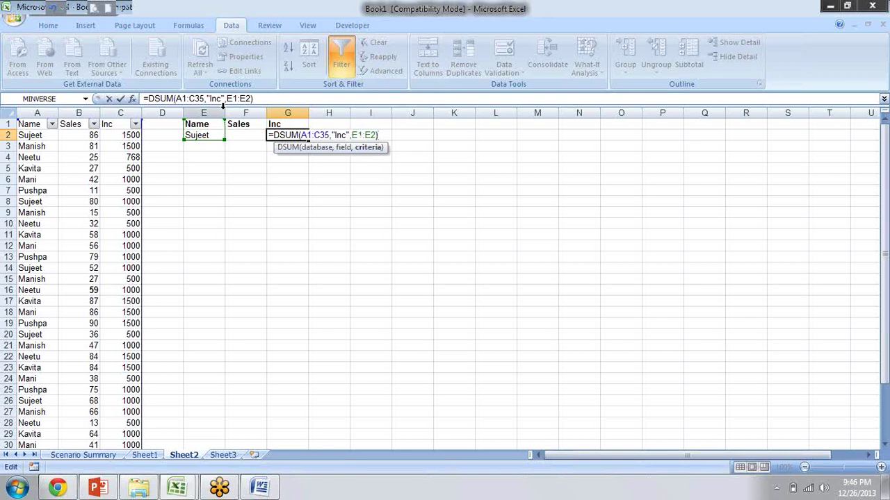
{"action": "key", "text": "Return"}
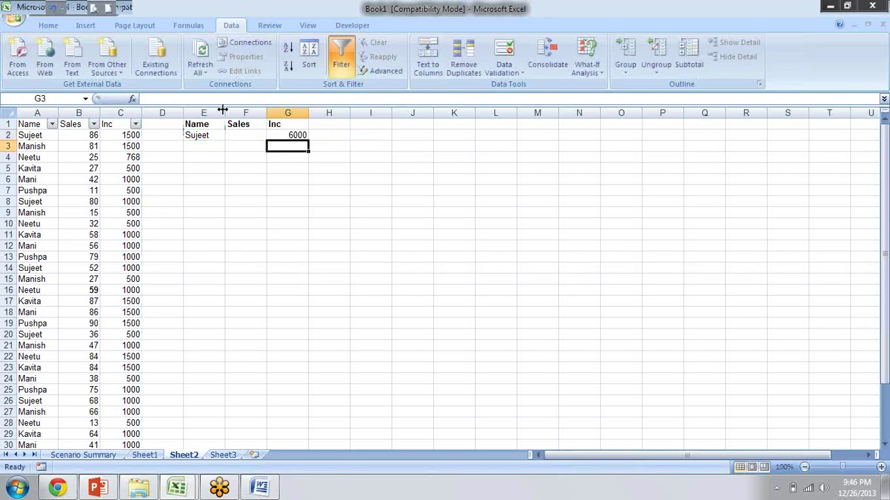
{"action": "key", "text": "Up"}
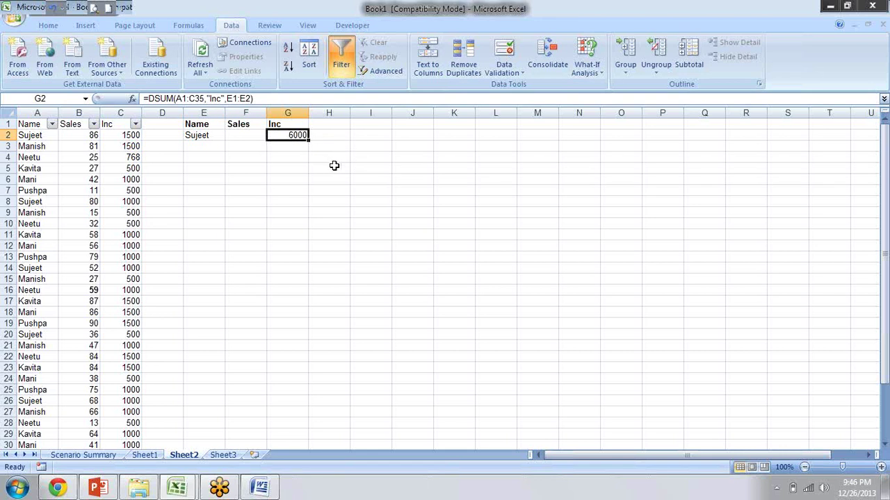
Stretch G2's DSUM criteria range from E1:E2 to E1:F2, still returning 6000.
{"action": "key", "text": "F2"}
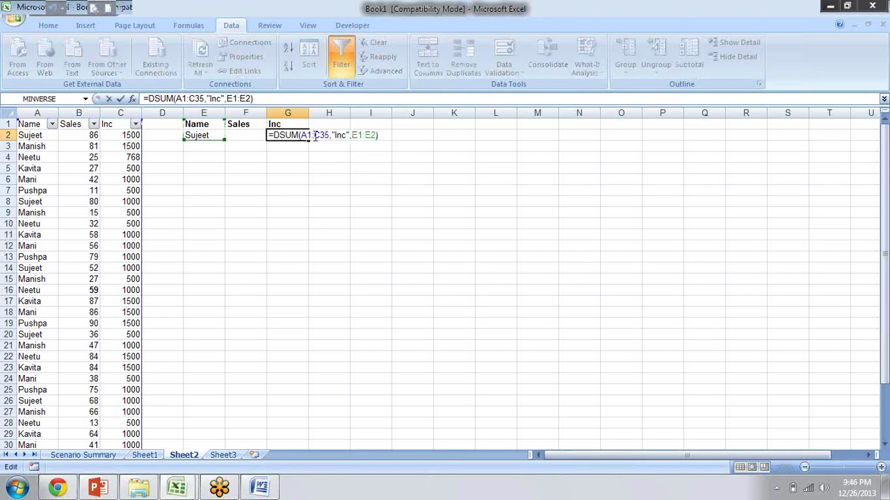
{"action": "left_click", "coordinate": [315, 135]}
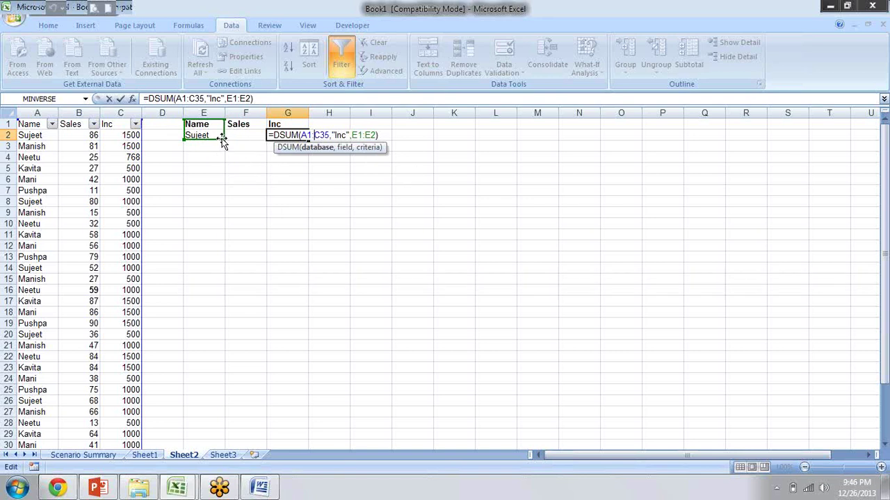
{"action": "left_click_drag", "start_coordinate": [224, 137], "coordinate": [254, 143]}
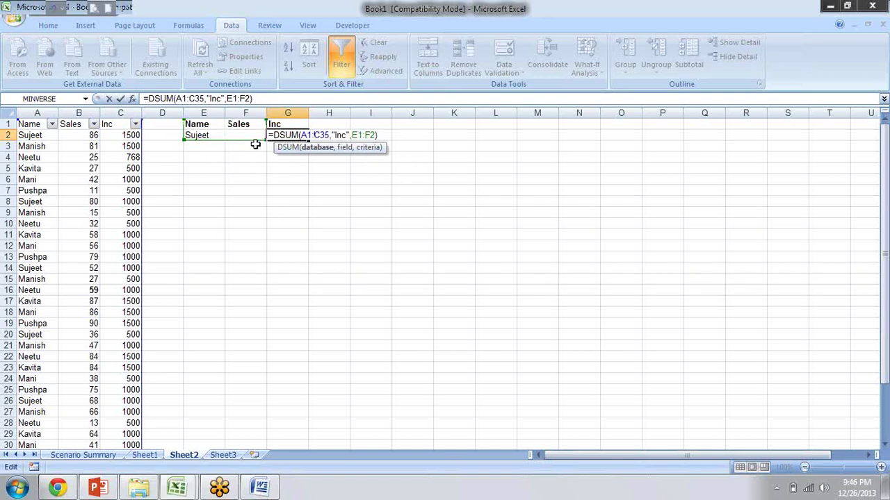
{"action": "key", "text": "Return"}
{"action": "key", "text": "Up"}
{"action": "left_click", "coordinate": [255, 144]}
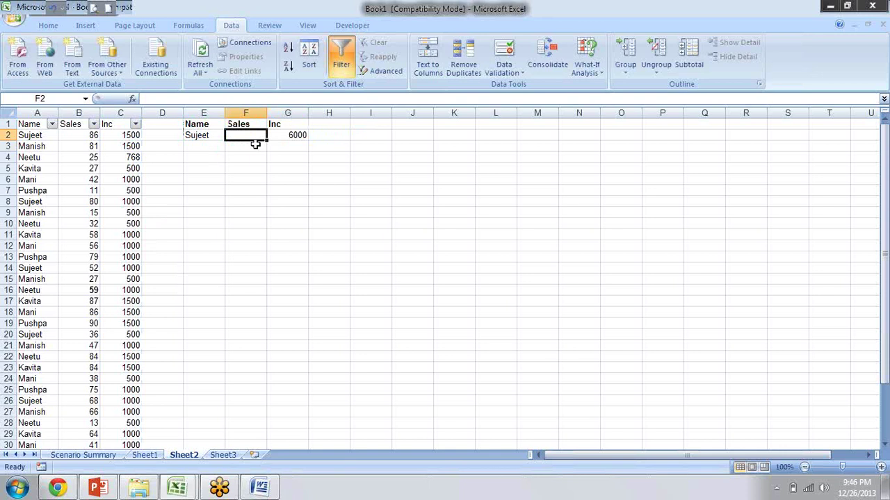
Try 86, <90 and >90 in turn as the Sales criterion in F2.
{"action": "type", "text": "86"}
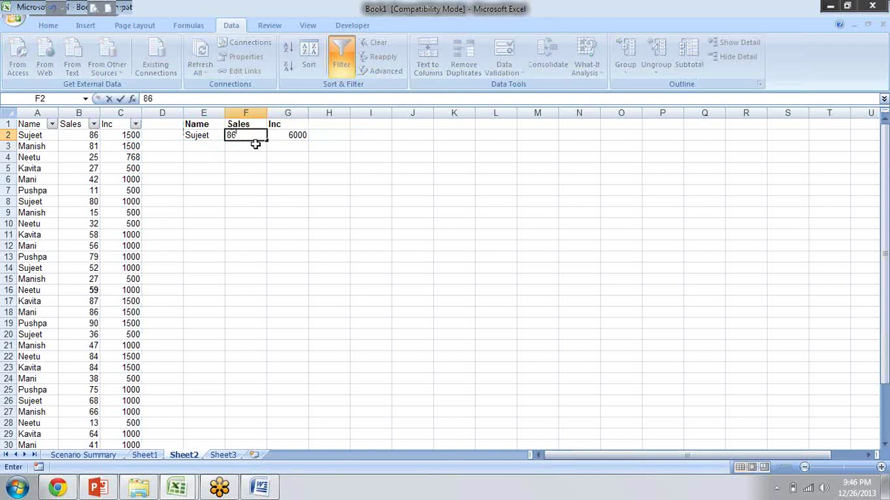
{"action": "key", "text": "Return"}
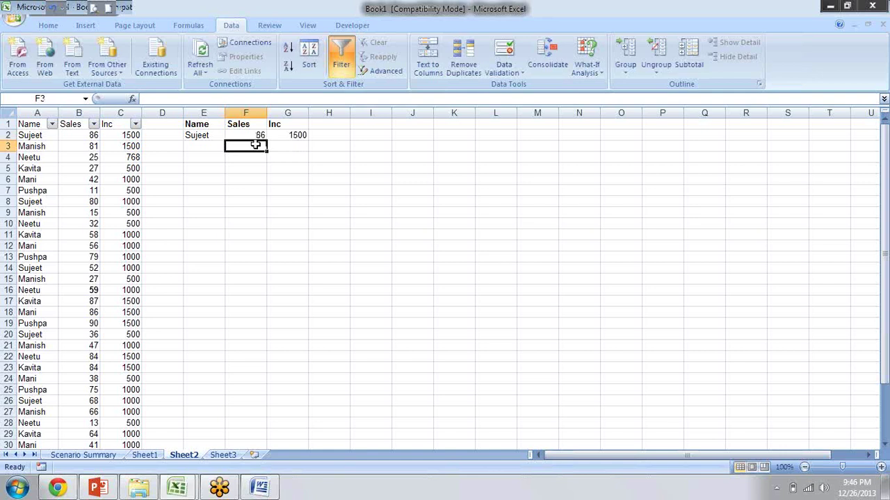
{"action": "key", "text": "Up"}
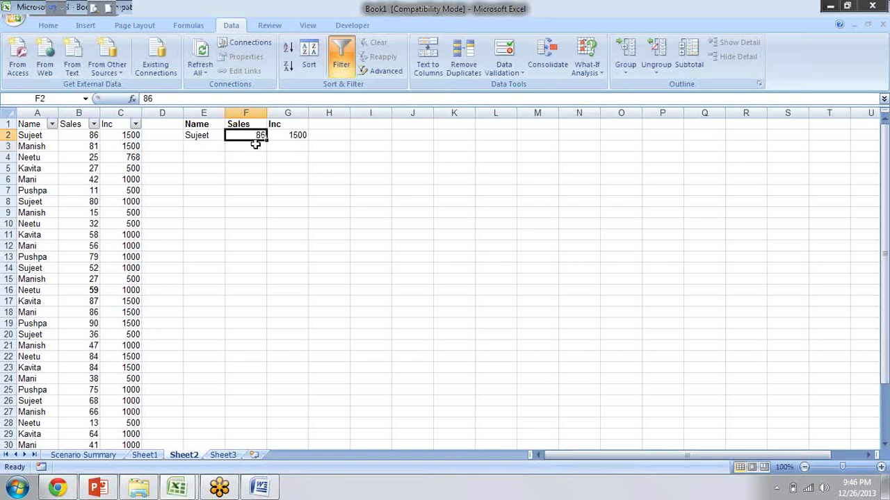
{"action": "type", "text": "<90"}
{"action": "key", "text": "Return"}
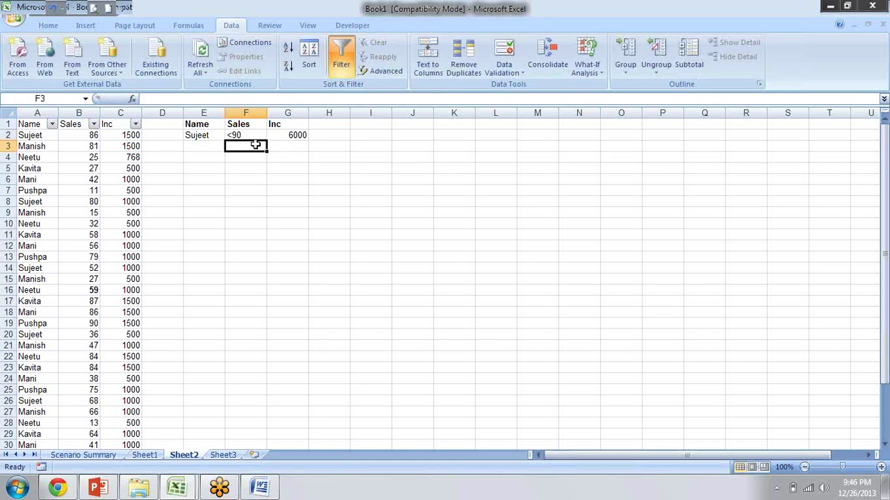
{"action": "key", "text": "Up"}
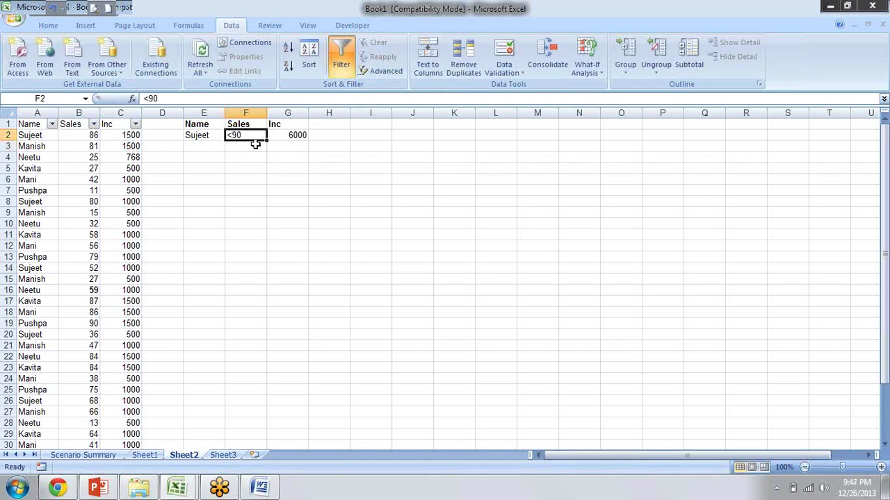
{"action": "key", "text": "F2"}
{"action": "key", "text": "Left"}
{"action": "key", "text": "Left"}
{"action": "key", "text": "BackSpace"}
{"action": "type", "text": ">"}
{"action": "key", "text": "Return"}
{"action": "key", "text": "Up"}
Change the Sales criterion to >80, then settle on >50.
{"action": "key", "text": "F2"}
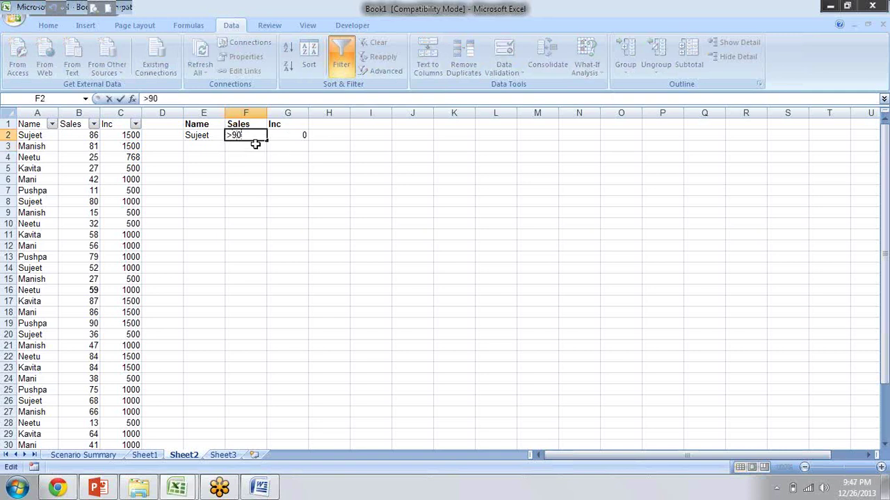
{"action": "key", "text": "BackSpace"}
{"action": "key", "text": "BackSpace"}
{"action": "type", "text": "80"}
{"action": "key", "text": "ctrl+Return"}
{"action": "key", "text": "Return"}
{"action": "key", "text": "Up"}
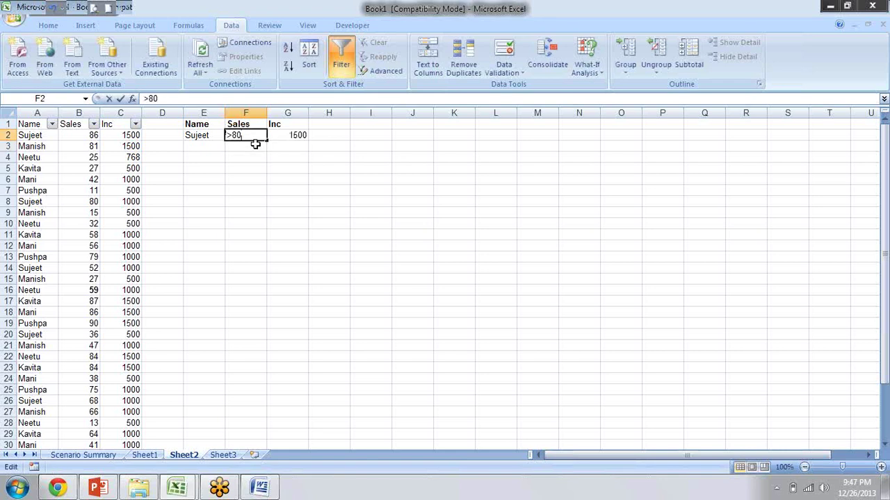
{"action": "key", "text": "F2"}
{"action": "key", "text": "BackSpace"}
{"action": "key", "text": "BackSpace"}
{"action": "type", "text": "50"}
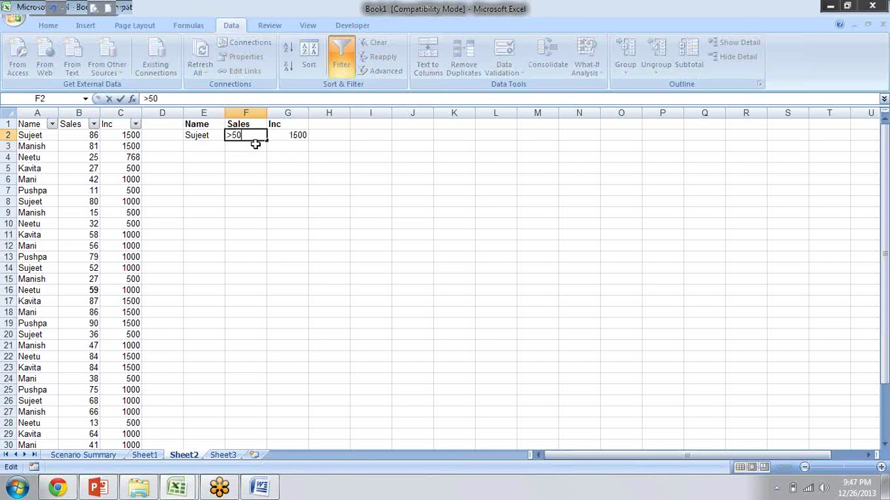
{"action": "key", "text": "Return"}
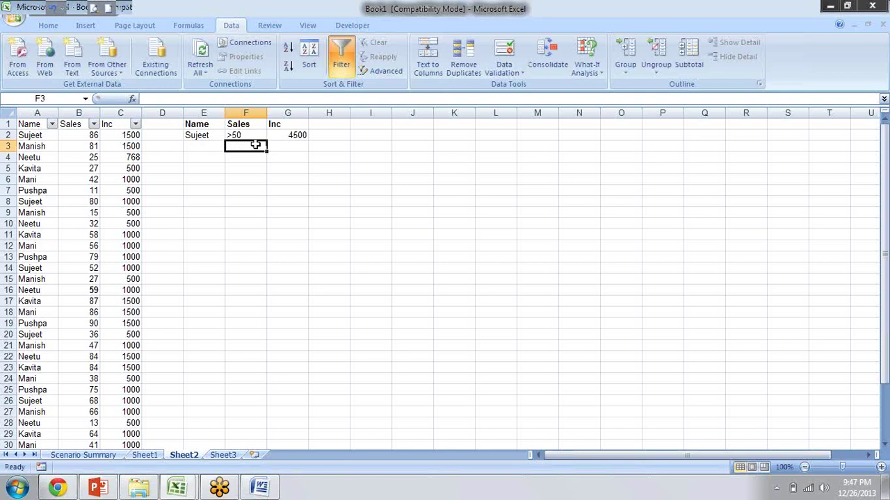
Inspect G2's DSUM formula, now totalling 4500, without changing it.
{"action": "key", "text": "Up"}
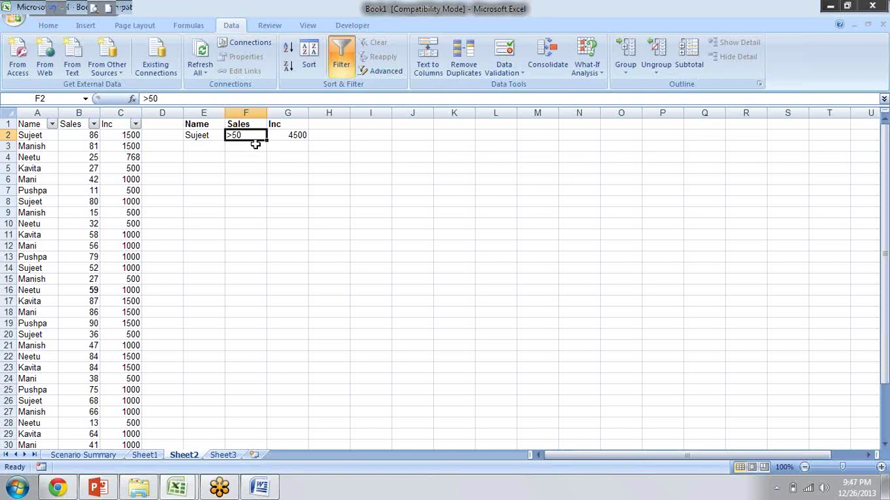
{"action": "key", "text": "Left"}
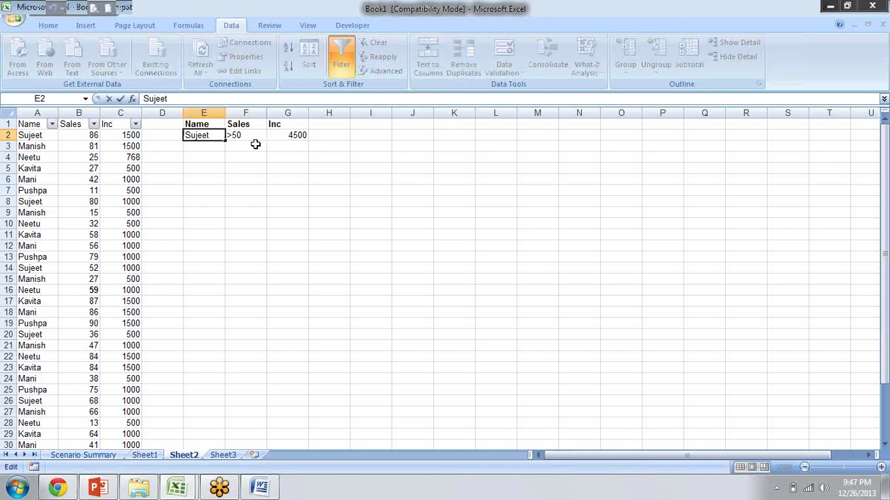
{"action": "key", "text": "Right"}
{"action": "key", "text": "Right"}
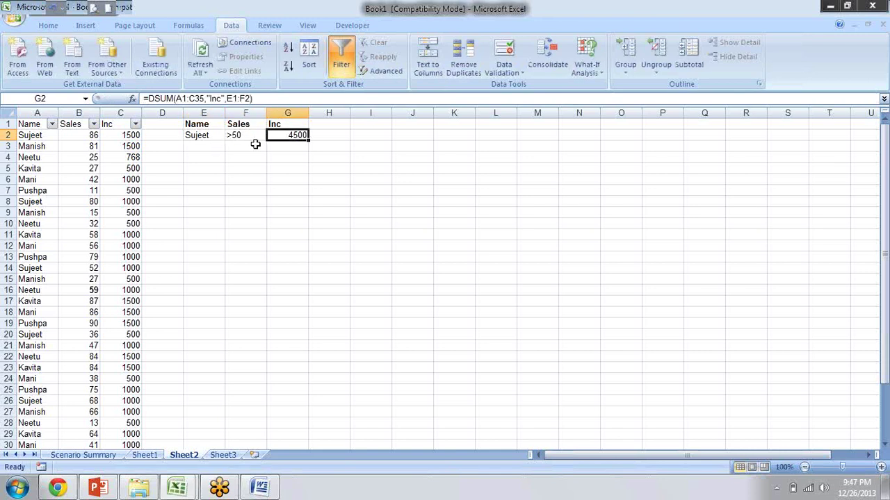
{"action": "key", "text": "F2"}
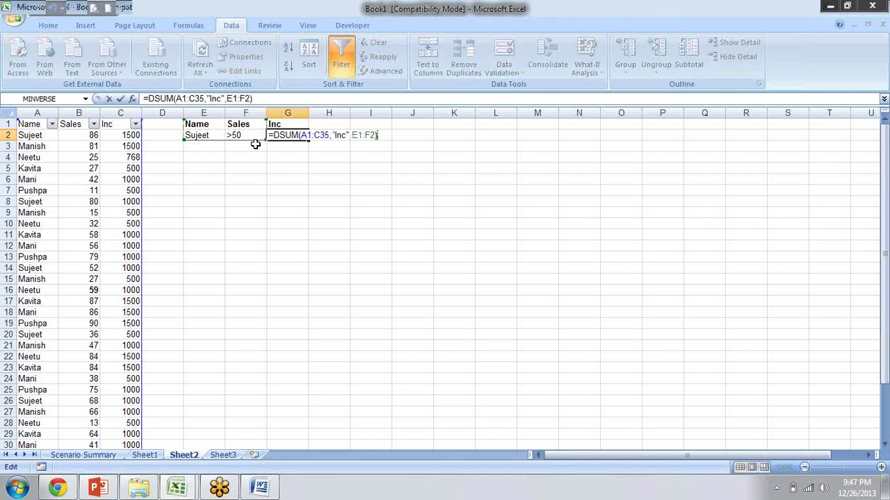
{"action": "key", "text": "Escape"}
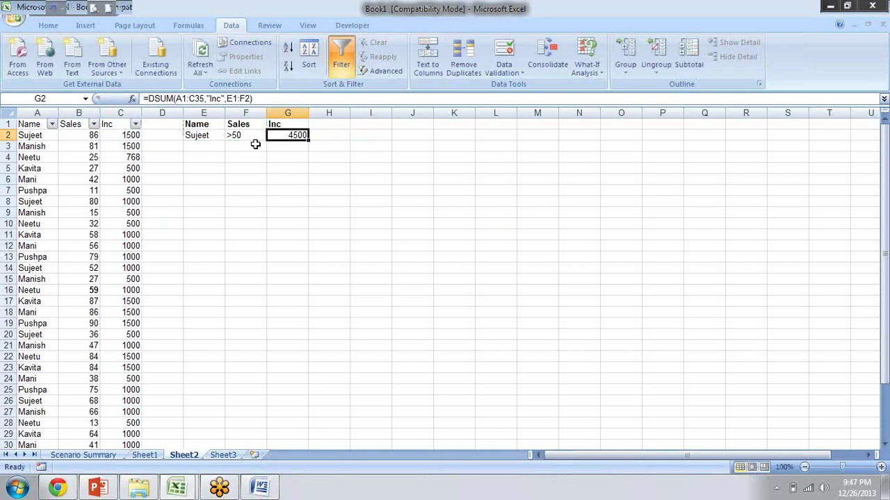
{"action": "key", "text": "Down"}
Read Techonthenet's DMAX function reference page, then return to the Excel workbook.
{"action": "key", "text": "Up"}
{"action": "key", "text": "alt+Tab"}
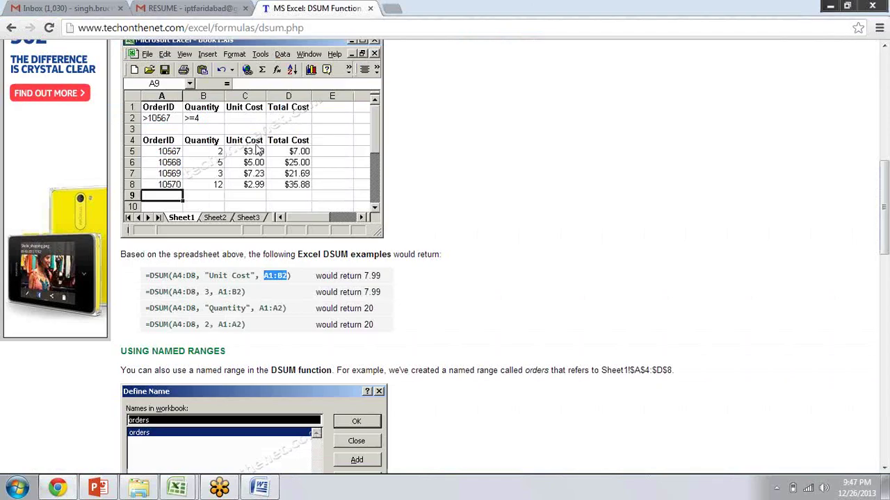
{"action": "key", "text": "alt+Left"}
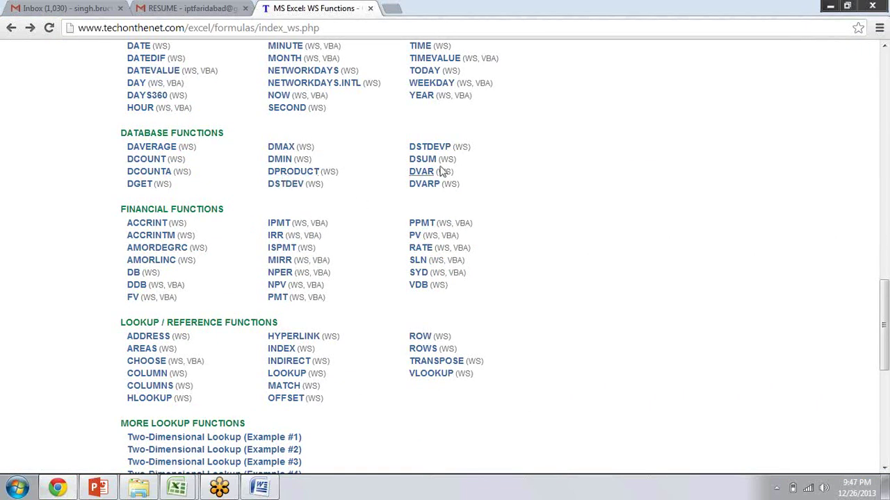
{"action": "left_click", "coordinate": [281, 148]}
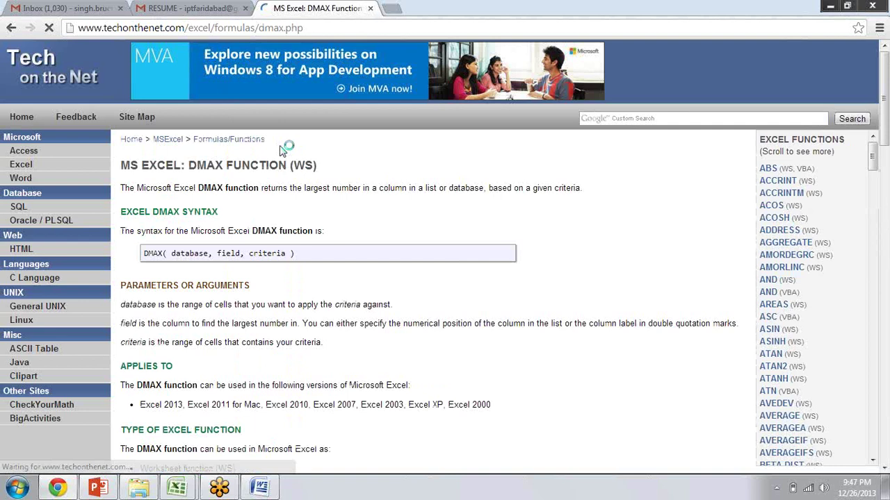
{"action": "scroll", "coordinate": [119, 249], "scroll_direction": "down", "scroll_amount": 1}
{"action": "key", "text": "alt+Tab"}
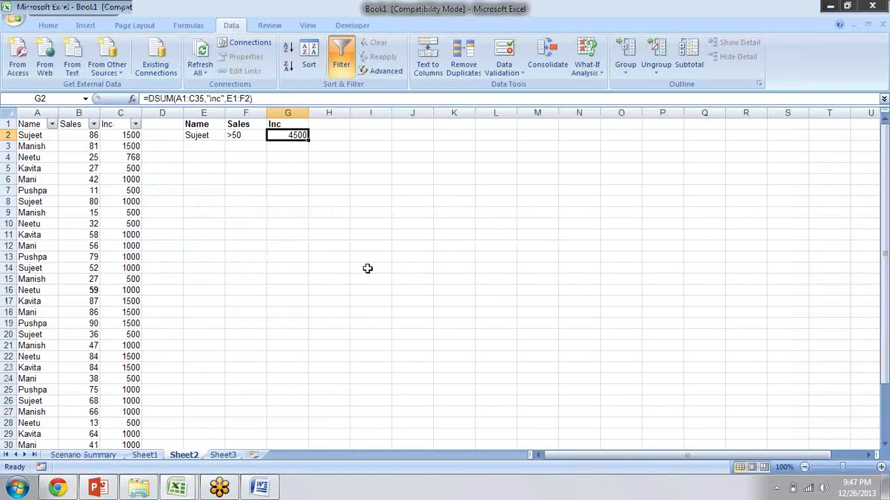
Change G2's function from DSUM to DMAX.
{"action": "key", "text": "F2"}
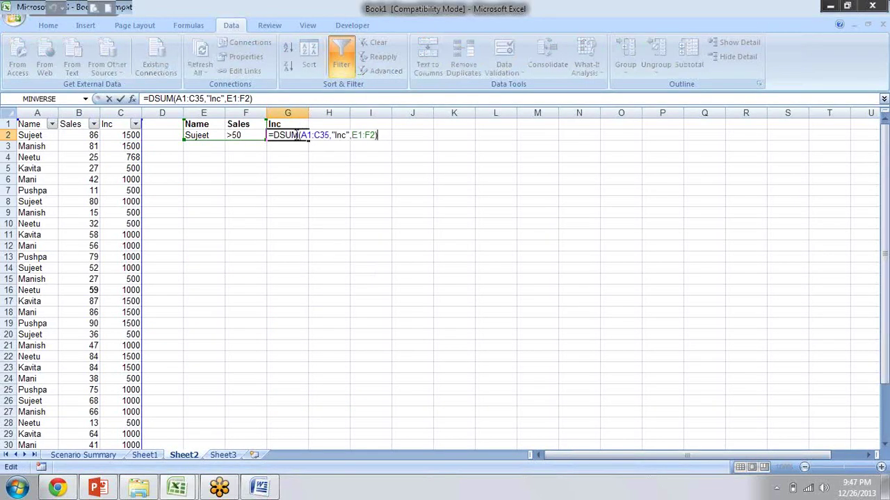
{"action": "left_click", "coordinate": [297, 135]}
{"action": "key", "text": "BackSpace"}
{"action": "key", "text": "BackSpace"}
{"action": "key", "text": "BackSpace"}
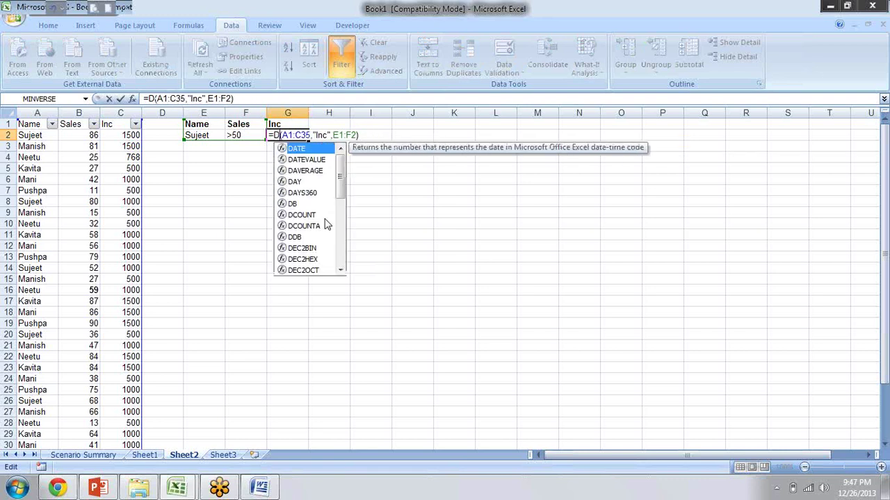
{"action": "type", "text": "ma"}
{"action": "key", "text": "Tab"}
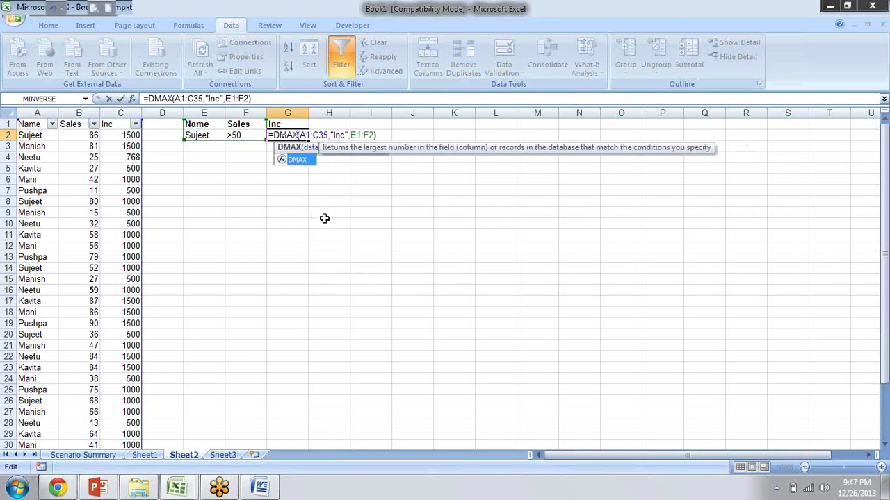
{"action": "key", "text": "Return"}
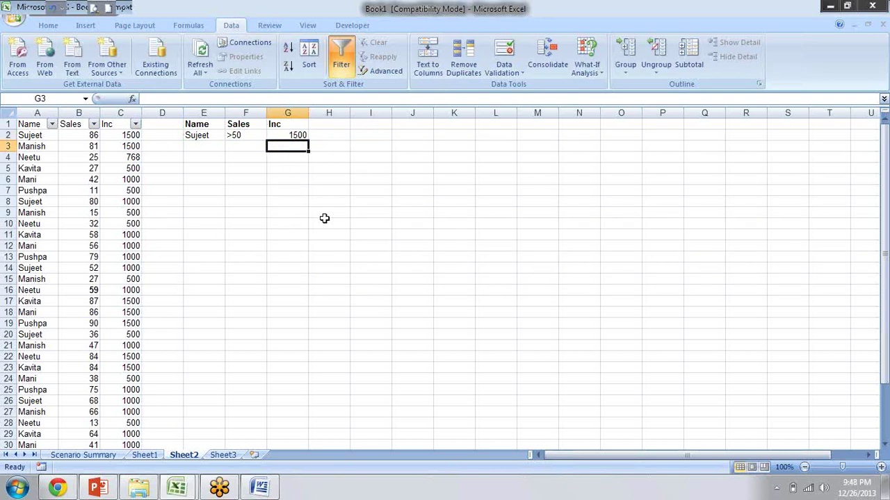
Change G2's function from DMAX to DMIN.
{"action": "key", "text": "Up"}
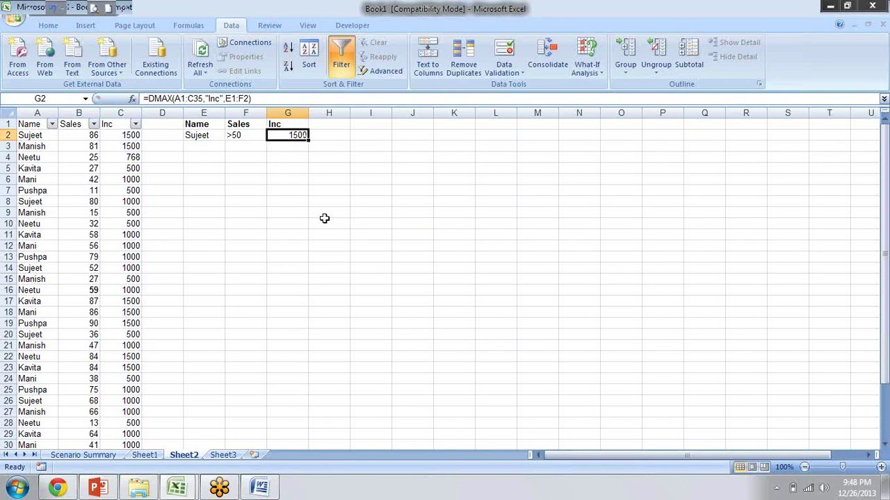
{"action": "key", "text": "F2"}
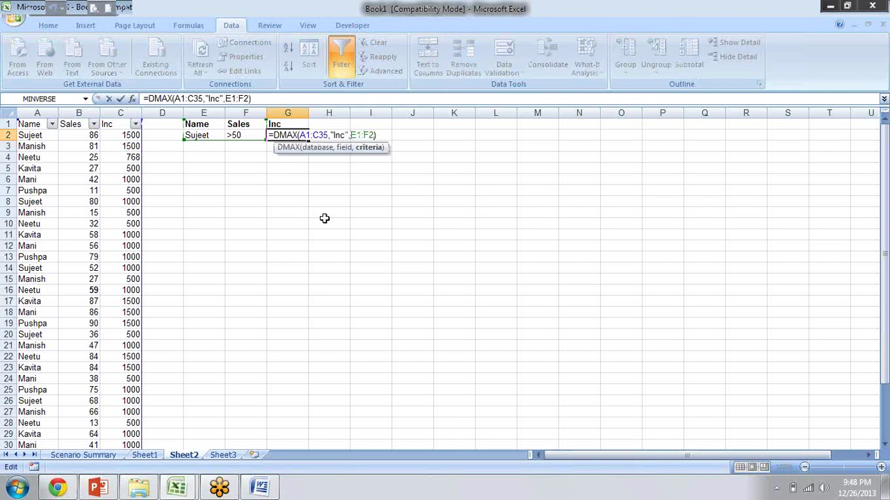
{"action": "key", "text": "Left"}
{"action": "key", "text": "Left"}
{"action": "key", "text": "Left"}
{"action": "key", "text": "Left"}
{"action": "key", "text": "Left"}
{"action": "key", "text": "Left"}
{"action": "key", "text": "Left"}
{"action": "key", "text": "Left"}
{"action": "key", "text": "Left"}
{"action": "key", "text": "Left"}
{"action": "key", "text": "BackSpace"}
{"action": "key", "text": "BackSpace"}
{"action": "key", "text": "BackSpace"}
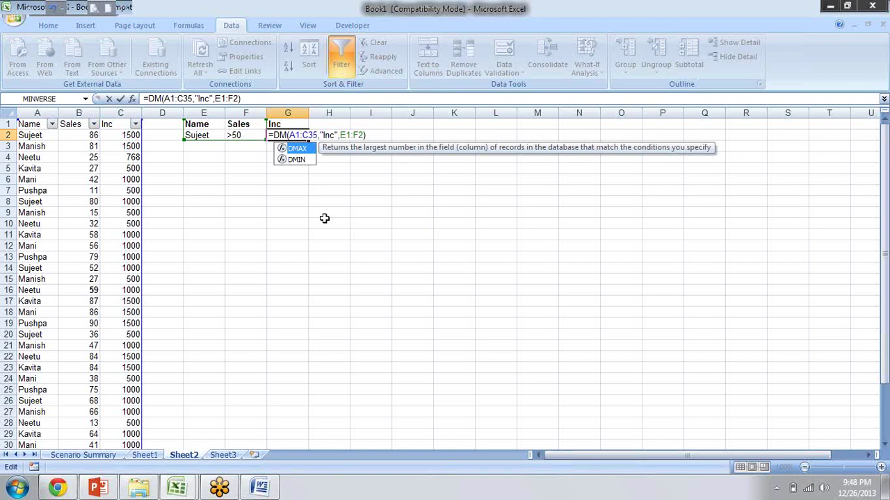
{"action": "type", "text": "IN"}
{"action": "key", "text": "Return"}
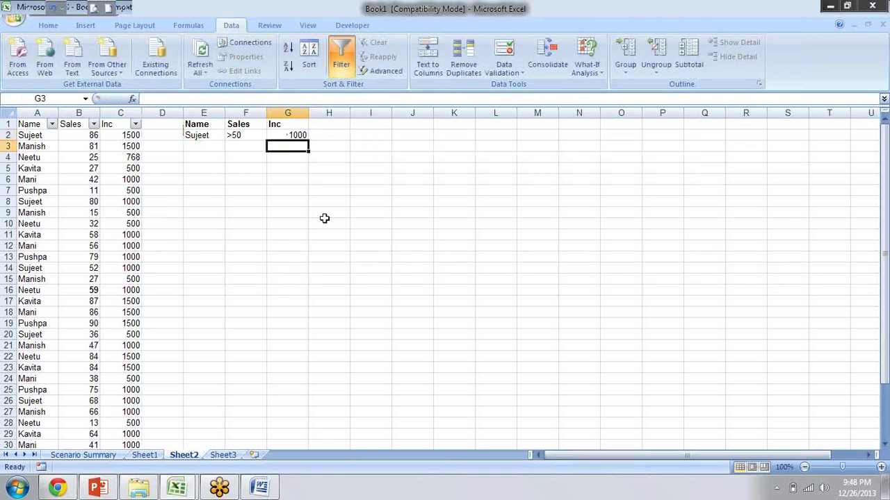
Change G2's function from DMIN to DAVERAGE, returning 1125.
{"action": "key", "text": "Up"}
{"action": "key", "text": "F2"}
{"action": "key", "text": "Left"}
{"action": "key", "text": "Left"}
{"action": "key", "text": "Left"}
{"action": "key", "text": "Right"}
{"action": "key", "text": "Right"}
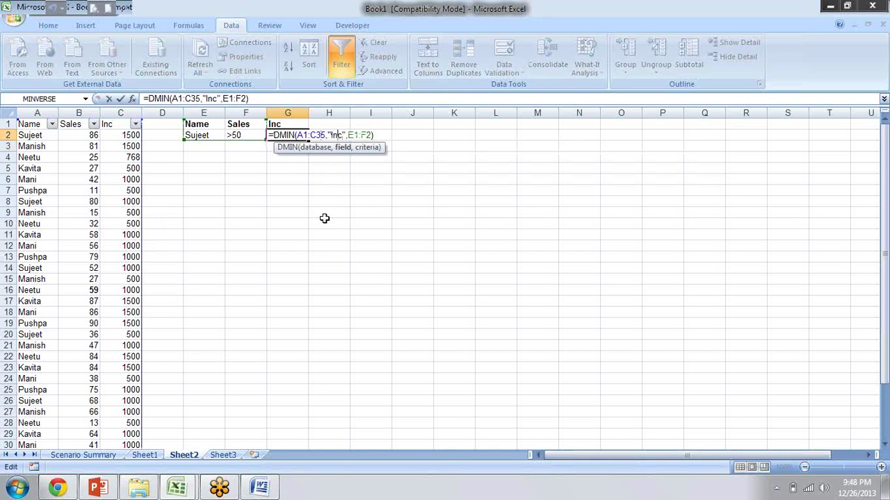
{"action": "key", "text": "Left"}
{"action": "key", "text": "Left"}
{"action": "key", "text": "Left"}
{"action": "key", "text": "Left"}
{"action": "key", "text": "Left"}
{"action": "key", "text": "Left"}
{"action": "key", "text": "BackSpace"}
{"action": "key", "text": "BackSpace"}
{"action": "key", "text": "BackSpace"}
{"action": "type", "text": "AVERAGE"}
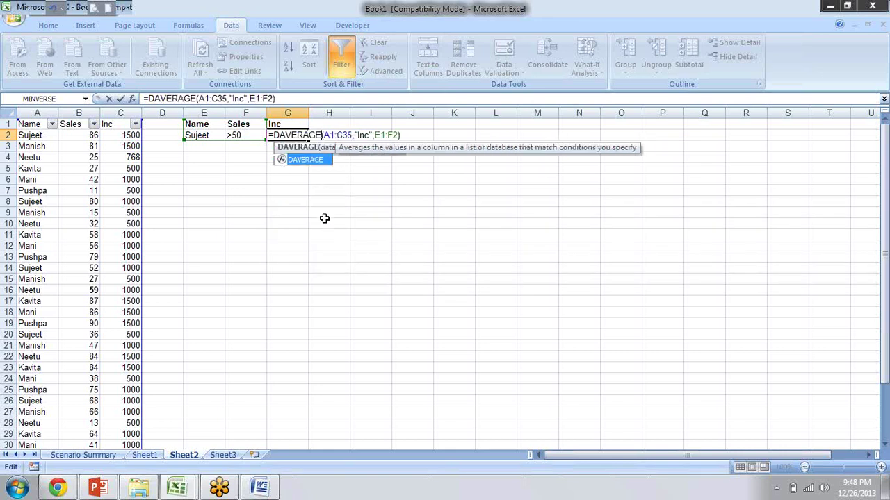
{"action": "key", "text": "Return"}
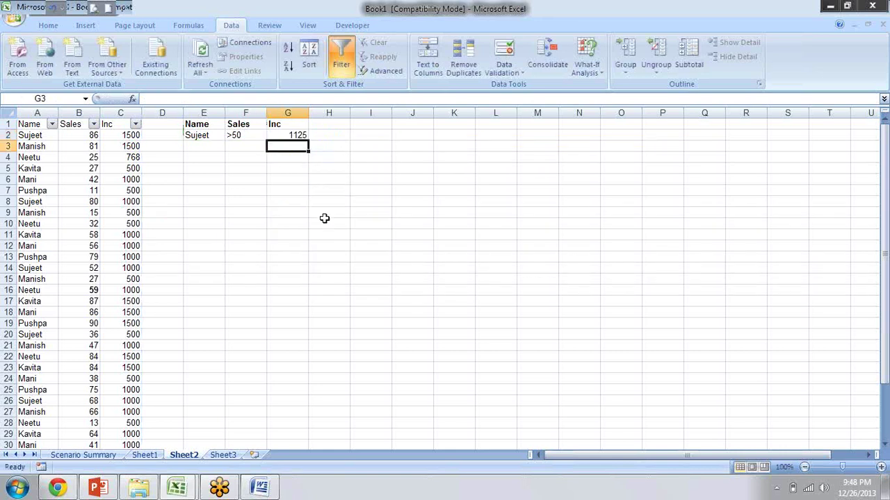
{"action": "key", "text": "Left"}
{"action": "key", "text": "Up"}
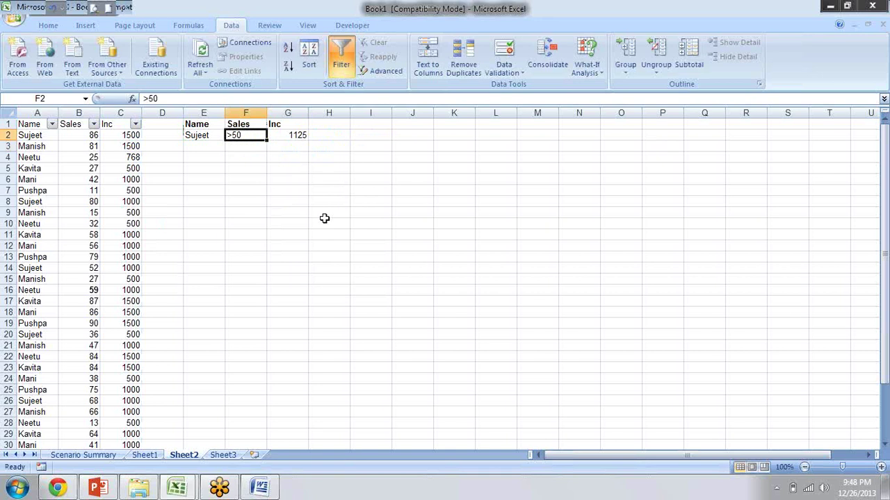
Clear the >50 Sales criterion in F2 and filter the Name column to Sujeet.
{"action": "key", "text": "Delete"}
{"action": "key", "text": "Right"}
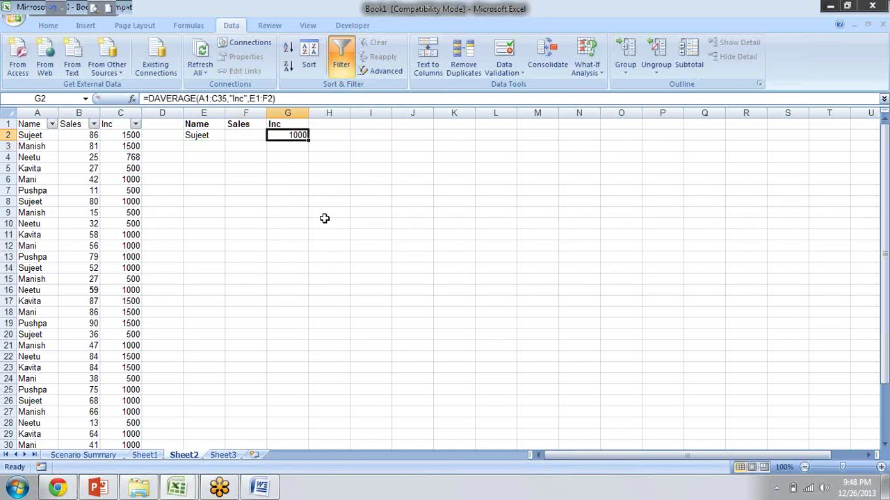
{"action": "key", "text": "Left"}
{"action": "key", "text": "Left"}
{"action": "key", "text": "Left"}
{"action": "key", "text": "Left"}
{"action": "key", "text": "Left"}
{"action": "key", "text": "Left"}
{"action": "key", "text": "Up"}
{"action": "key", "text": "alt+Down"}
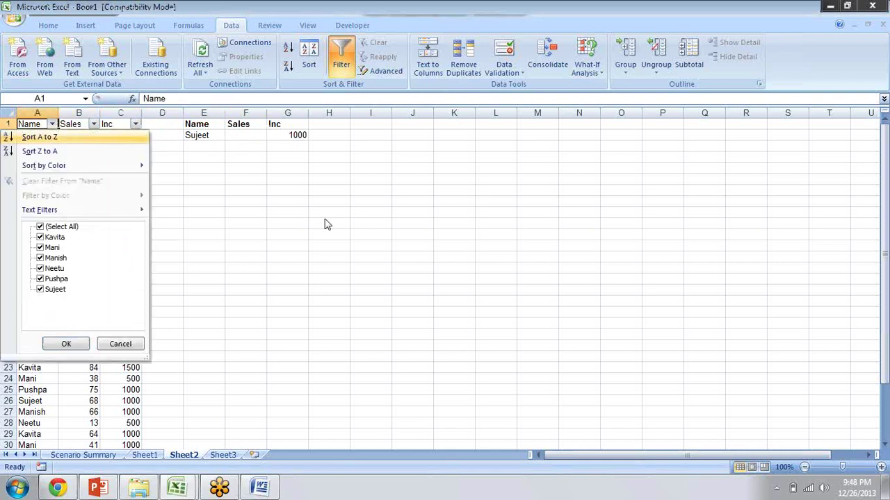
{"action": "key", "text": "space"}
{"action": "key", "text": "Down"}
Select Sujeet's Inc values to verify the 1000 average, then remove the Name filter.
{"action": "key", "text": "Down"}
{"action": "key", "text": "Down"}
{"action": "key", "text": "Down"}
{"action": "key", "text": "Down"}
{"action": "key", "text": "Down"}
{"action": "key", "text": "space"}
{"action": "key", "text": "Return"}
{"action": "key", "text": "Down"}
{"action": "key", "text": "Right"}
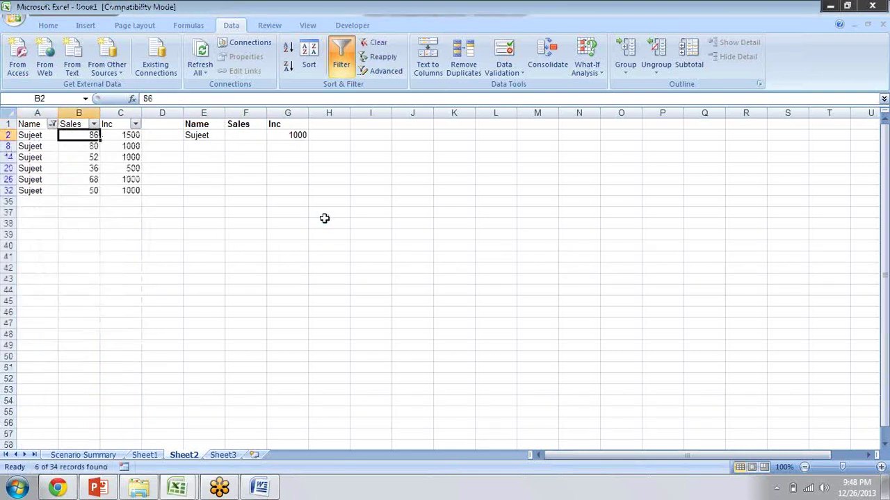
{"action": "key", "text": "Right"}
{"action": "key", "text": "ctrl+shift+Down"}
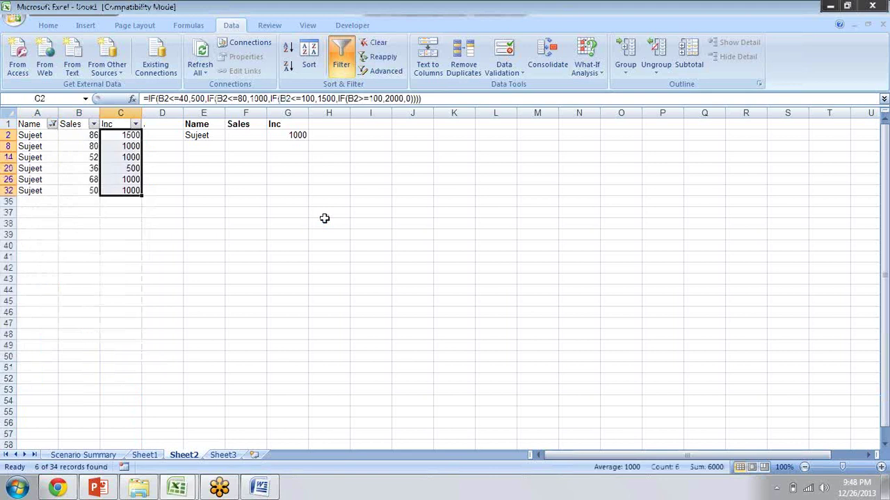
{"action": "key", "text": "Right"}
{"action": "key", "text": "Right"}
{"action": "key", "text": "Right"}
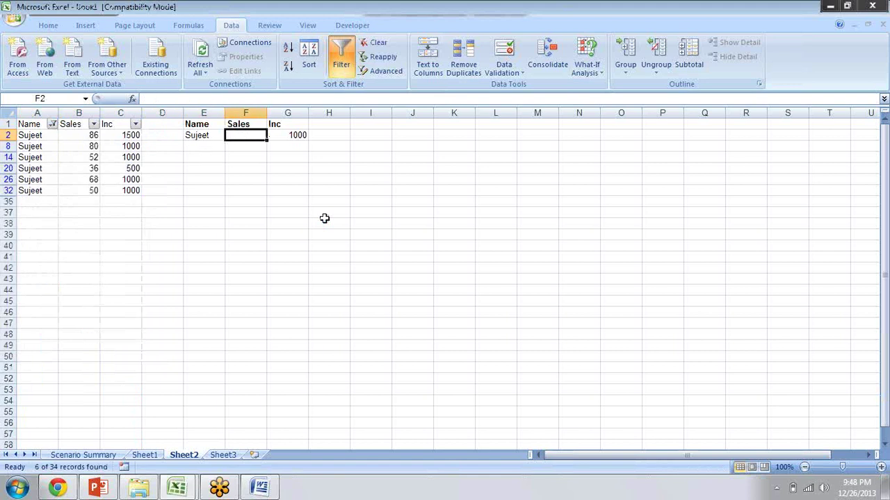
{"action": "key", "text": "Left"}
{"action": "key", "text": "Left"}
{"action": "key", "text": "Left"}
{"action": "key", "text": "Left"}
{"action": "key", "text": "Left"}
{"action": "key", "text": "Up"}
{"action": "key", "text": "alt+Down"}
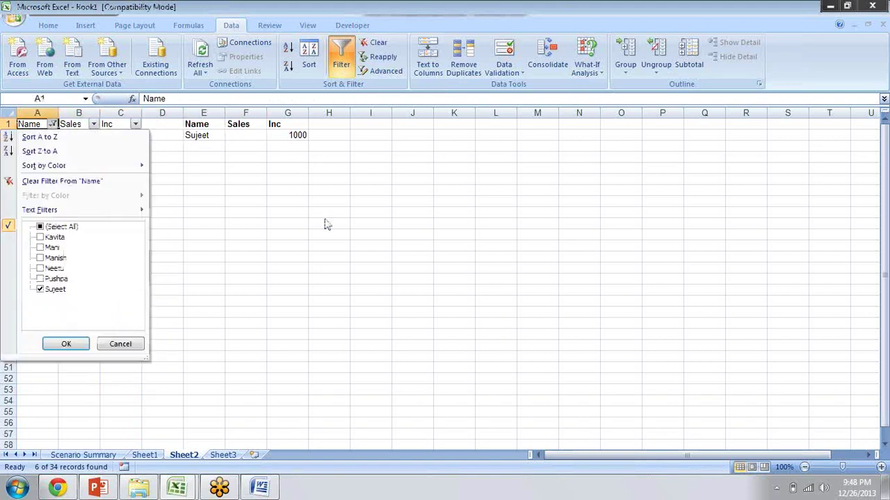
{"action": "key", "text": "Tab"}
{"action": "key", "text": "space"}
{"action": "key", "text": "Return"}
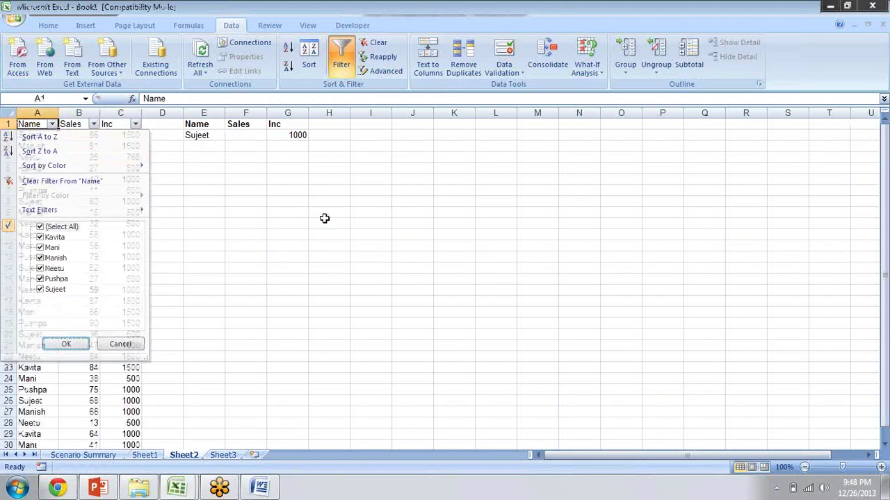
{"action": "key", "text": "alt+Tab"}
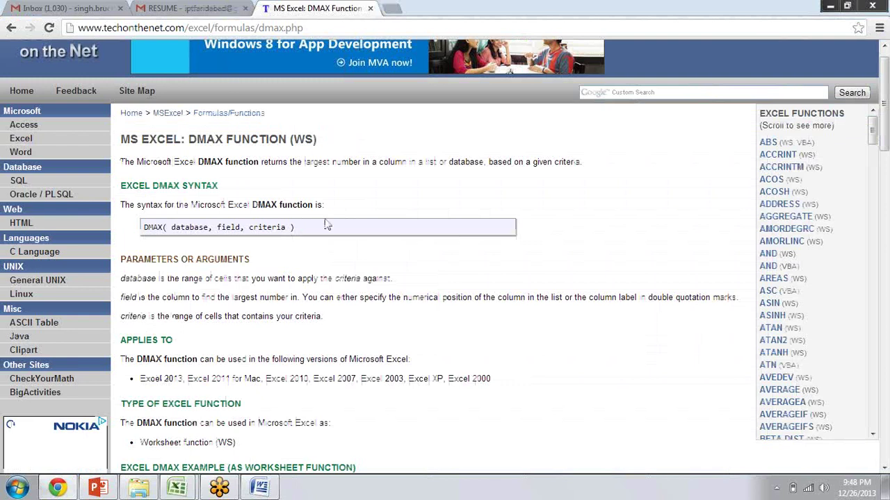
Go back to the functions index and open the DCOUNT reference page.
{"action": "scroll", "coordinate": [327, 224], "scroll_direction": "down", "scroll_amount": 2}
{"action": "scroll", "coordinate": [327, 225], "scroll_direction": "down", "scroll_amount": 2}
{"action": "scroll", "coordinate": [327, 224], "scroll_direction": "down", "scroll_amount": 3}
{"action": "key", "text": "BackSpace"}
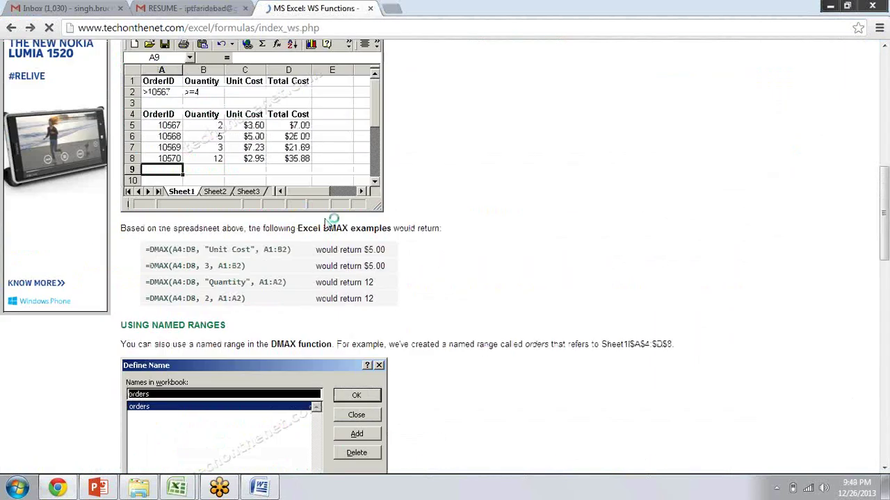
{"action": "scroll", "coordinate": [325, 220], "scroll_direction": "down", "scroll_amount": 1}
{"action": "scroll", "coordinate": [325, 220], "scroll_direction": "down", "scroll_amount": 2}
{"action": "scroll", "coordinate": [327, 223], "scroll_direction": "up", "scroll_amount": 4}
{"action": "scroll", "coordinate": [327, 224], "scroll_direction": "up", "scroll_amount": 1}
{"action": "scroll", "coordinate": [326, 224], "scroll_direction": "up", "scroll_amount": 1}
{"action": "scroll", "coordinate": [327, 224], "scroll_direction": "up", "scroll_amount": 1}
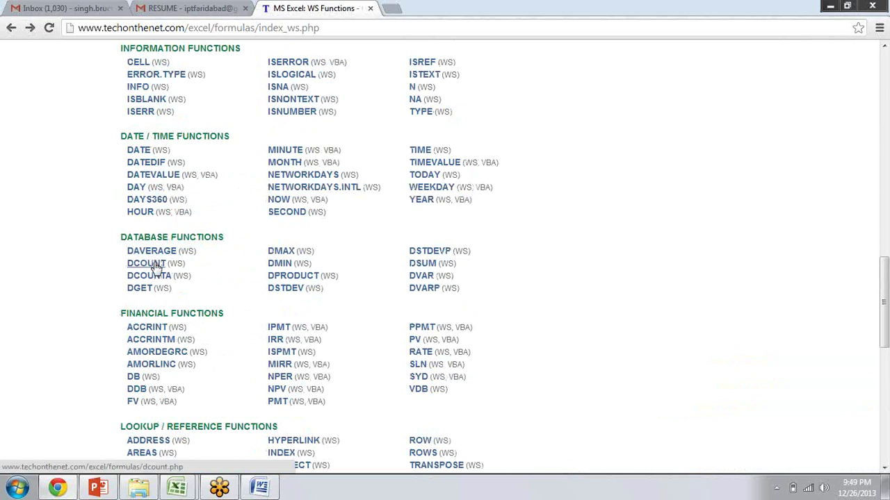
{"action": "left_click", "coordinate": [156, 268]}
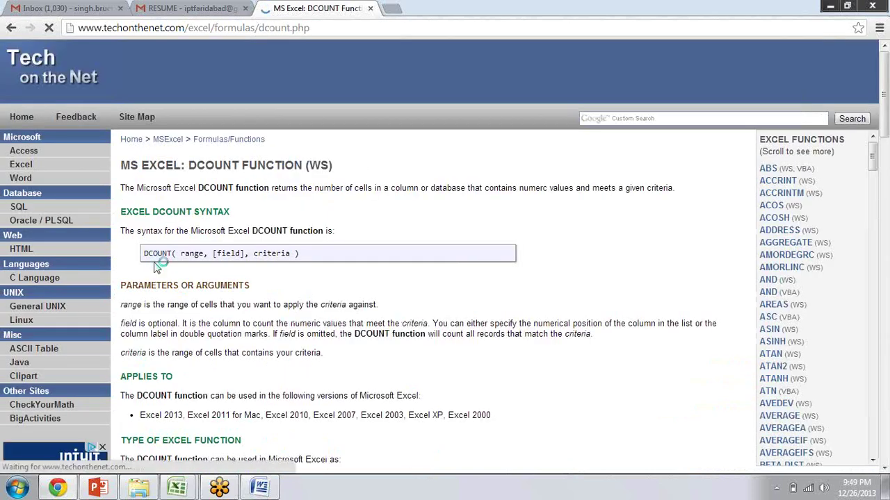
Read the DCOUNT examples, then return to Excel's formula cell G2.
{"action": "scroll", "coordinate": [154, 263], "scroll_direction": "down", "scroll_amount": 1}
{"action": "scroll", "coordinate": [155, 264], "scroll_direction": "down", "scroll_amount": 1}
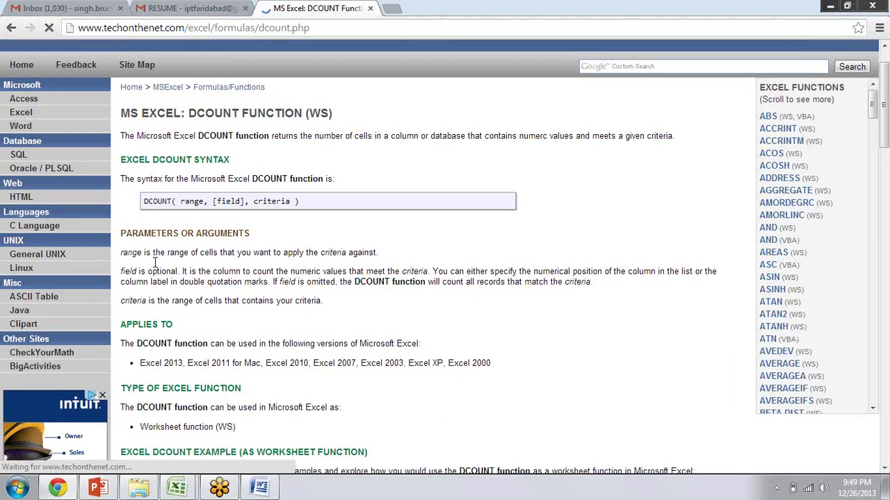
{"action": "scroll", "coordinate": [155, 262], "scroll_direction": "down", "scroll_amount": 3}
{"action": "scroll", "coordinate": [155, 265], "scroll_direction": "down", "scroll_amount": 2}
{"action": "scroll", "coordinate": [155, 268], "scroll_direction": "down", "scroll_amount": 3}
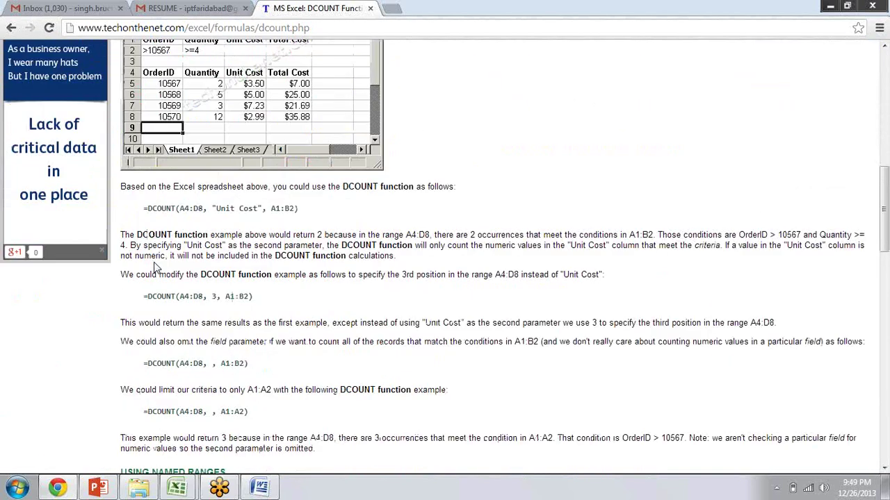
{"action": "key", "text": "alt+Tab"}
{"action": "key", "text": "Up"}
{"action": "key", "text": "Right"}
{"action": "key", "text": "Right"}
{"action": "key", "text": "Right"}
{"action": "key", "text": "Right"}
{"action": "key", "text": "Right"}
{"action": "key", "text": "Right"}
{"action": "key", "text": "Right"}
{"action": "key", "text": "Left"}
{"action": "key", "text": "Left"}
{"action": "key", "text": "Right"}
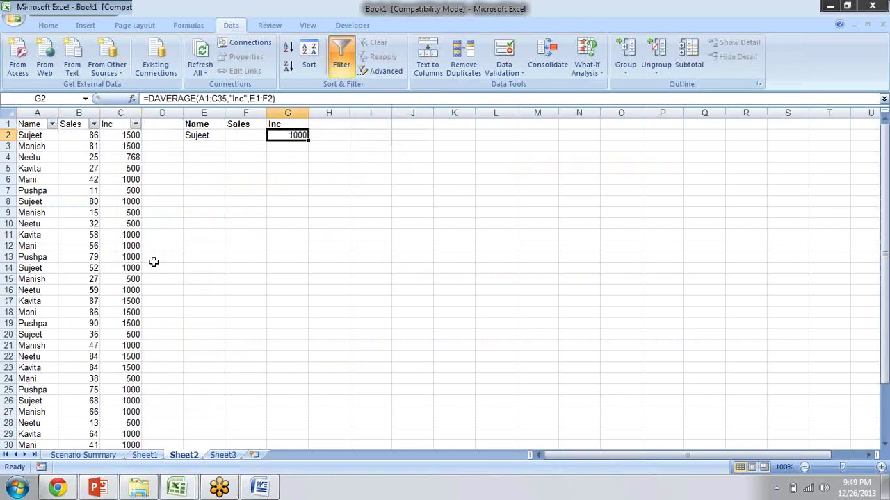
Change G2's function from DAVERAGE to DCOUNT.
{"action": "key", "text": "F2"}
{"action": "key", "text": "Left"}
{"action": "key", "text": "Left"}
{"action": "key", "text": "Left"}
{"action": "key", "text": "Right"}
{"action": "key", "text": "Left"}
{"action": "key", "text": "Left"}
{"action": "key", "text": "Left"}
{"action": "key", "text": "BackSpace"}
{"action": "key", "text": "BackSpace"}
{"action": "key", "text": "BackSpace"}
{"action": "key", "text": "BackSpace"}
{"action": "key", "text": "BackSpace"}
{"action": "key", "text": "BackSpace"}
{"action": "key", "text": "BackSpace"}
{"action": "type", "text": "COUNT"}
{"action": "key", "text": "Return"}
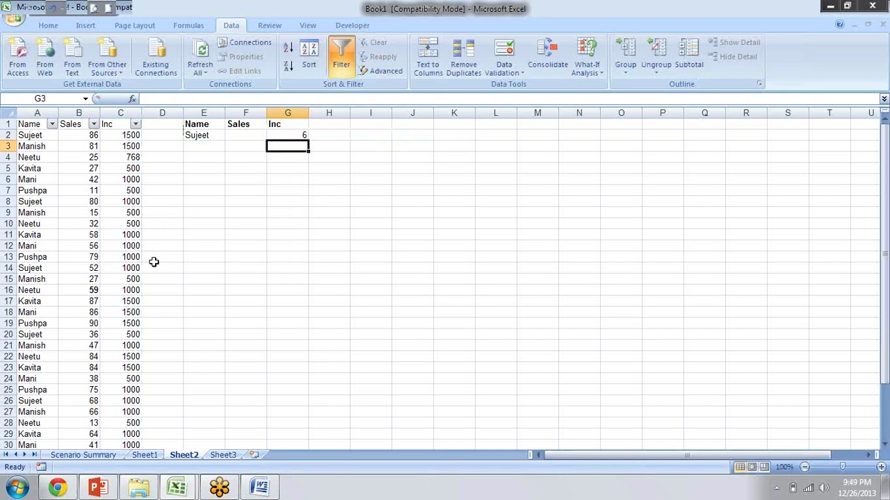
Try a >50 Sales criterion in F2, delete it, and return to the online functions index.
{"action": "key", "text": "Up"}
{"action": "key", "text": "Left"}
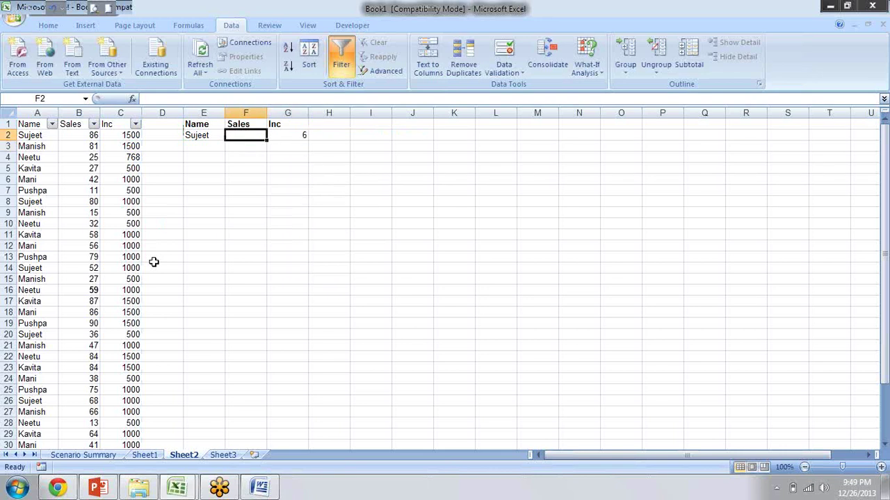
{"action": "type", "text": ">50"}
{"action": "key", "text": "Return"}
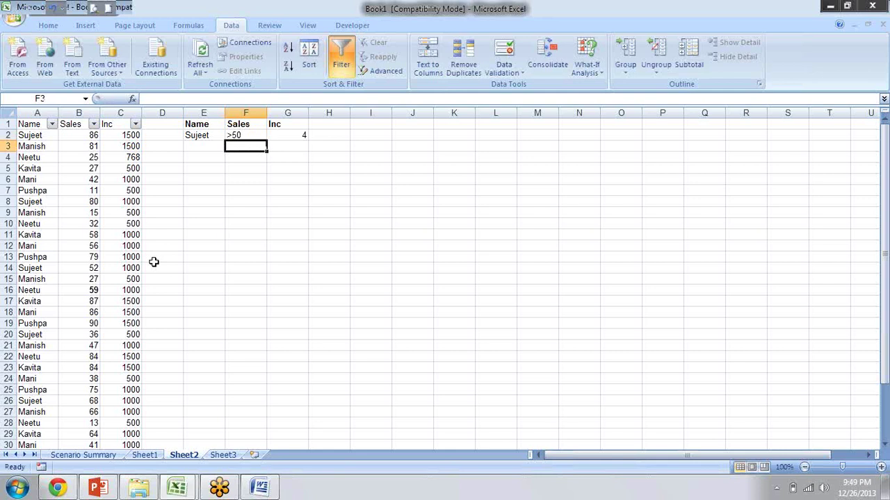
{"action": "key", "text": "Up"}
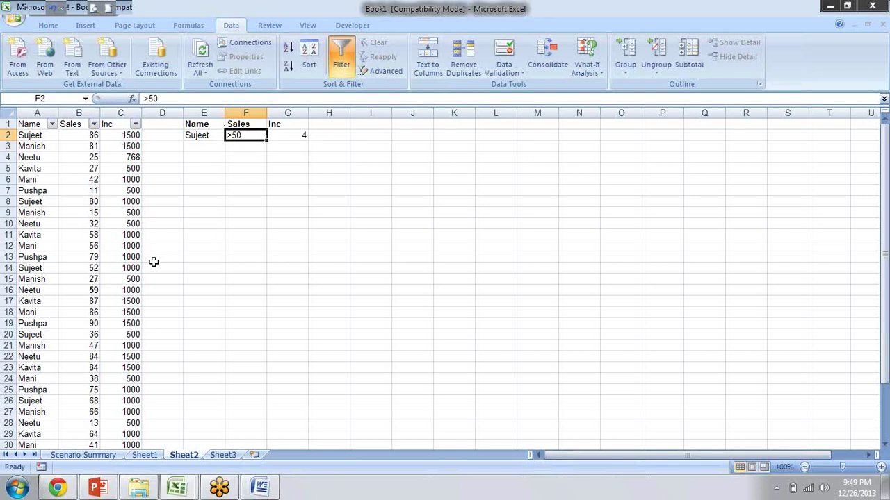
{"action": "key", "text": "Delete"}
{"action": "key", "text": "Right"}
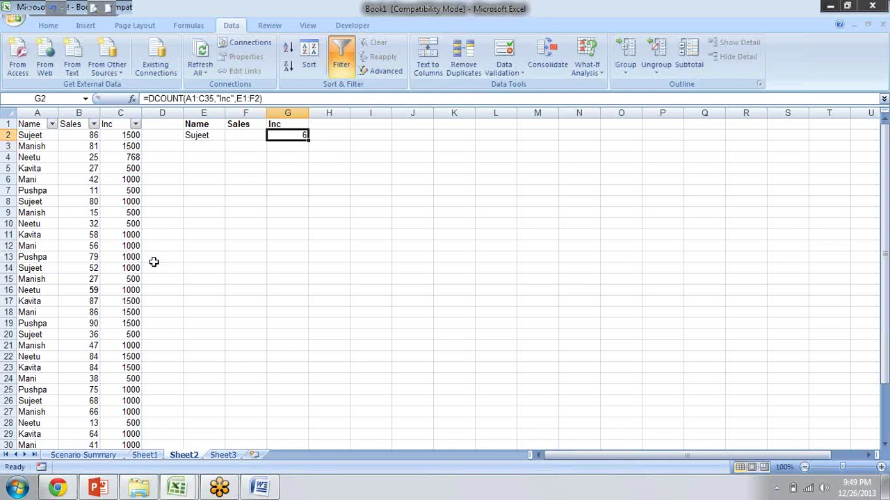
{"action": "key", "text": "alt+Tab"}
{"action": "key", "text": "alt+Left"}
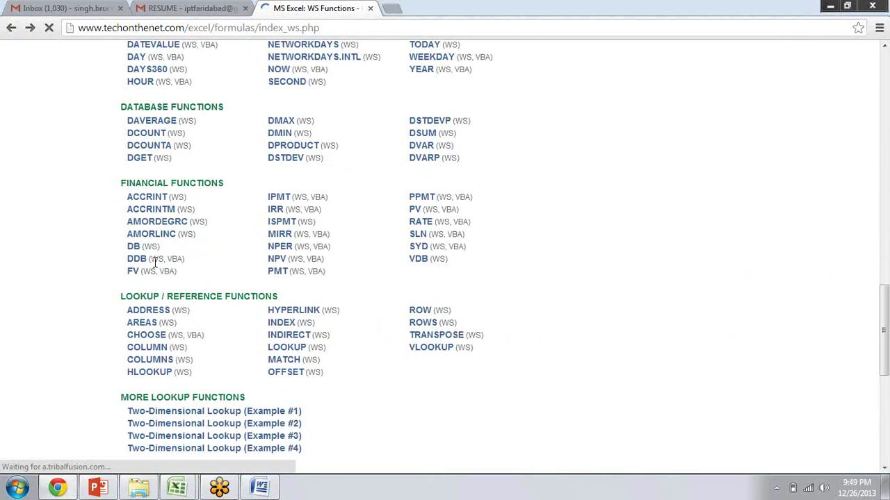
Open Techonthenet's DVAR function page and read through its syntax and worksheet example.
{"action": "scroll", "coordinate": [156, 266], "scroll_direction": "down", "scroll_amount": 3}
{"action": "scroll", "coordinate": [158, 269], "scroll_direction": "up", "scroll_amount": 3}
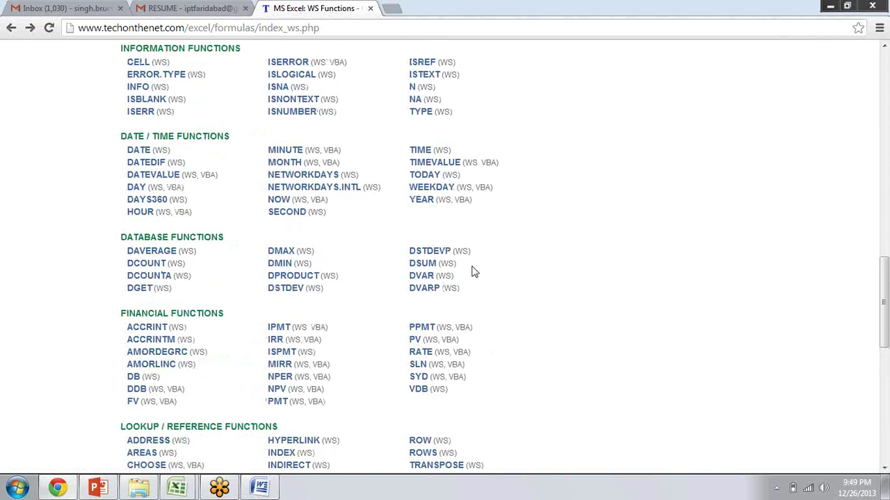
{"action": "left_click", "coordinate": [427, 277]}
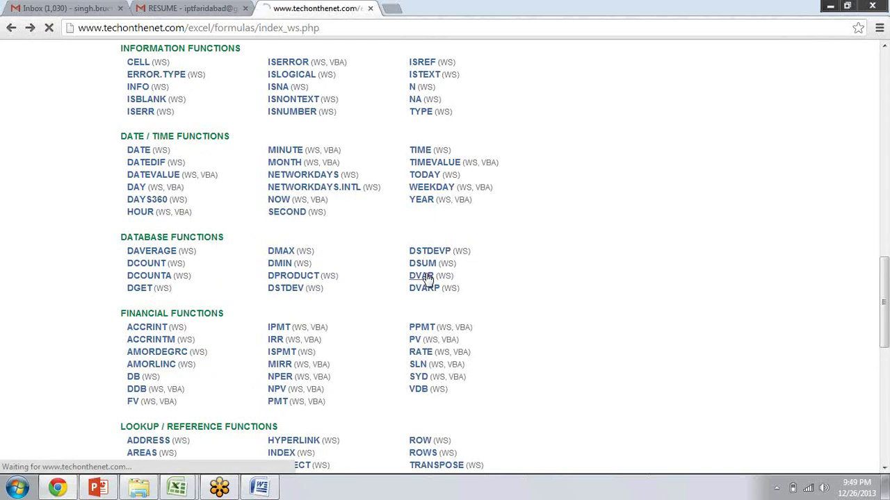
{"action": "scroll", "coordinate": [427, 277], "scroll_direction": "down", "scroll_amount": 2}
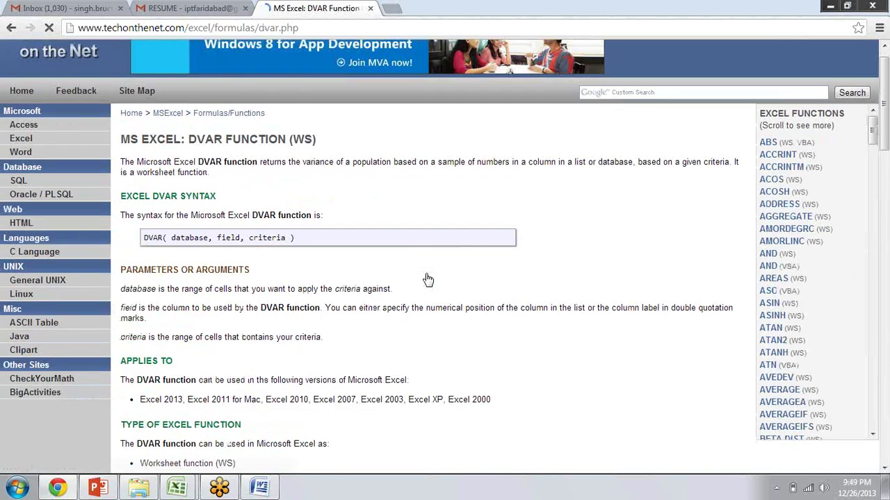
{"action": "scroll", "coordinate": [427, 277], "scroll_direction": "down", "scroll_amount": 2}
{"action": "scroll", "coordinate": [426, 277], "scroll_direction": "down", "scroll_amount": 1}
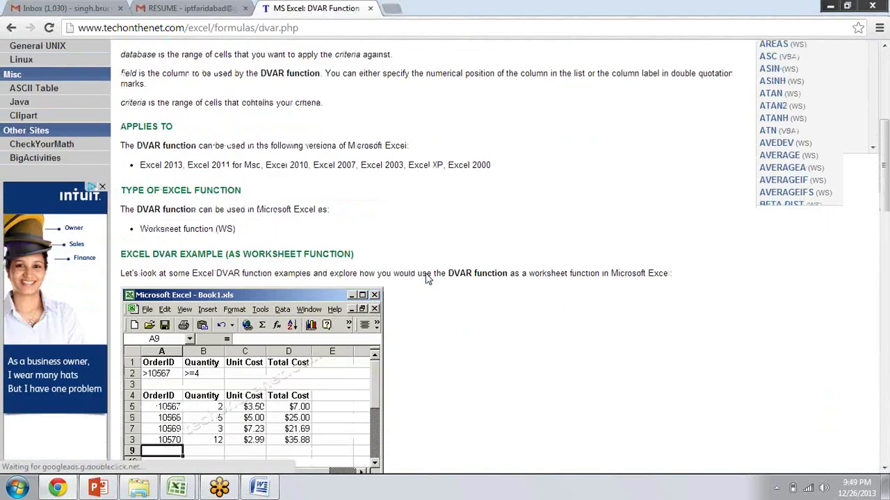
{"action": "scroll", "coordinate": [427, 277], "scroll_direction": "down", "scroll_amount": 2}
{"action": "scroll", "coordinate": [427, 278], "scroll_direction": "down", "scroll_amount": 1}
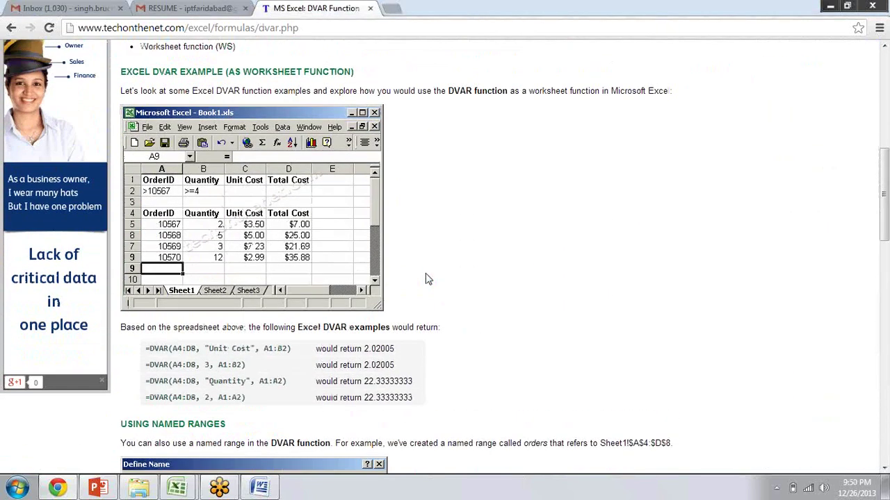
{"action": "scroll", "coordinate": [427, 279], "scroll_direction": "up", "scroll_amount": 1}
{"action": "scroll", "coordinate": [427, 278], "scroll_direction": "up", "scroll_amount": 1}
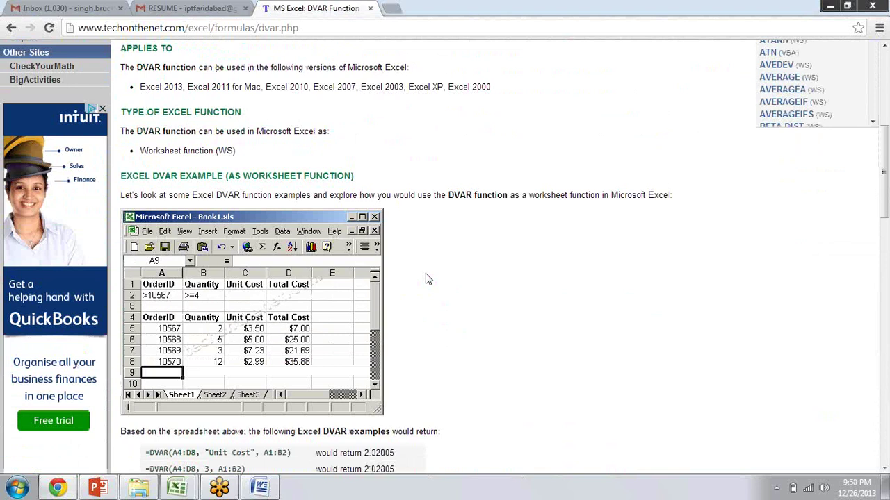
{"action": "scroll", "coordinate": [428, 278], "scroll_direction": "up", "scroll_amount": 1}
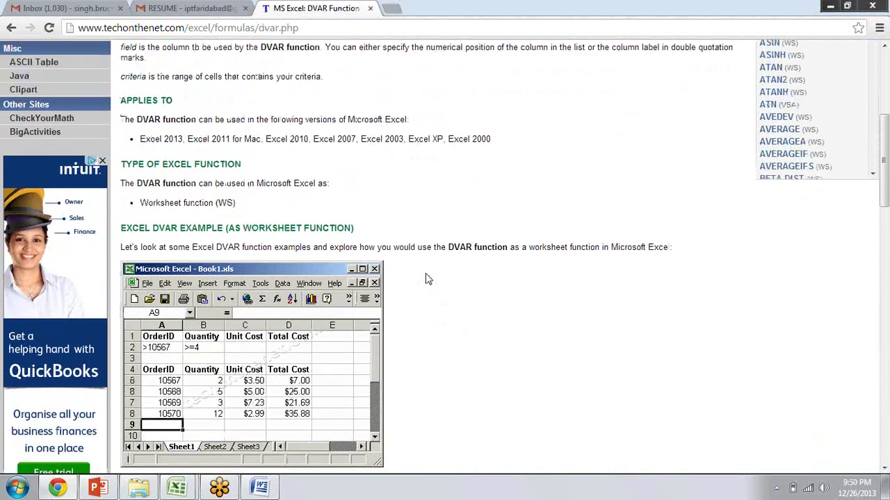
{"action": "scroll", "coordinate": [427, 276], "scroll_direction": "up", "scroll_amount": 2}
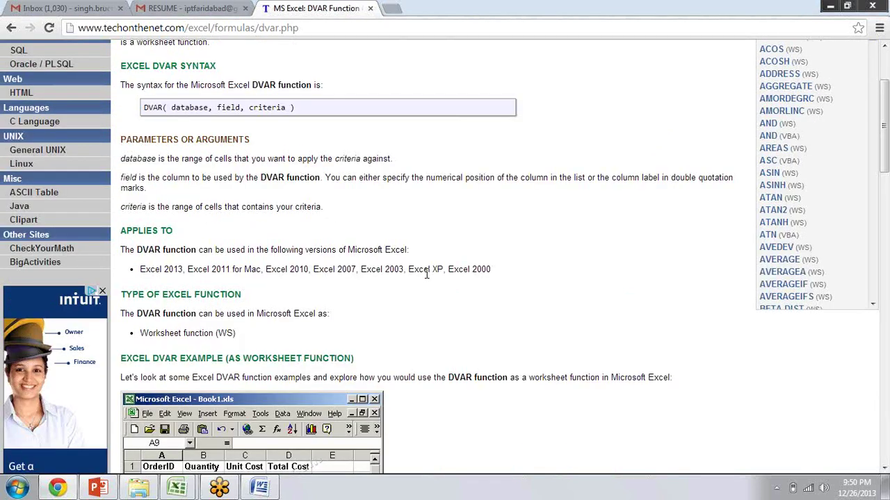
{"action": "scroll", "coordinate": [427, 275], "scroll_direction": "up", "scroll_amount": 1}
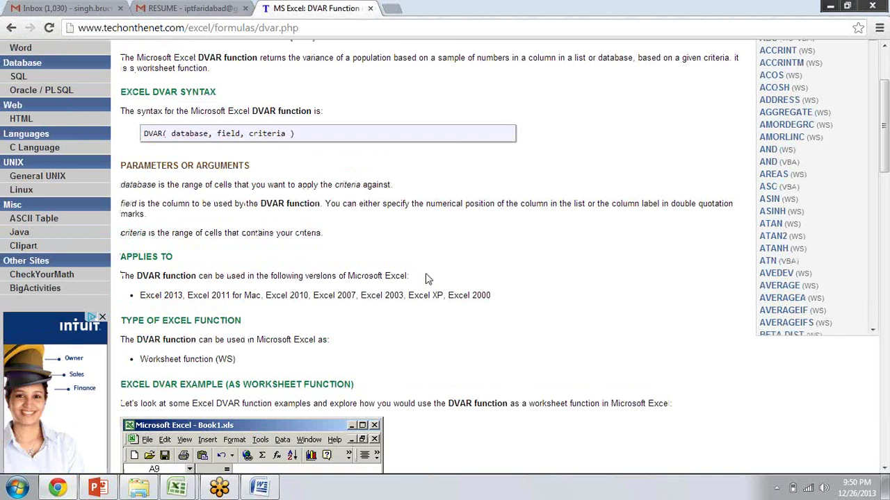
{"action": "scroll", "coordinate": [428, 278], "scroll_direction": "up", "scroll_amount": 1}
{"action": "scroll", "coordinate": [425, 278], "scroll_direction": "up", "scroll_amount": 1}
{"action": "scroll", "coordinate": [425, 278], "scroll_direction": "up", "scroll_amount": 2}
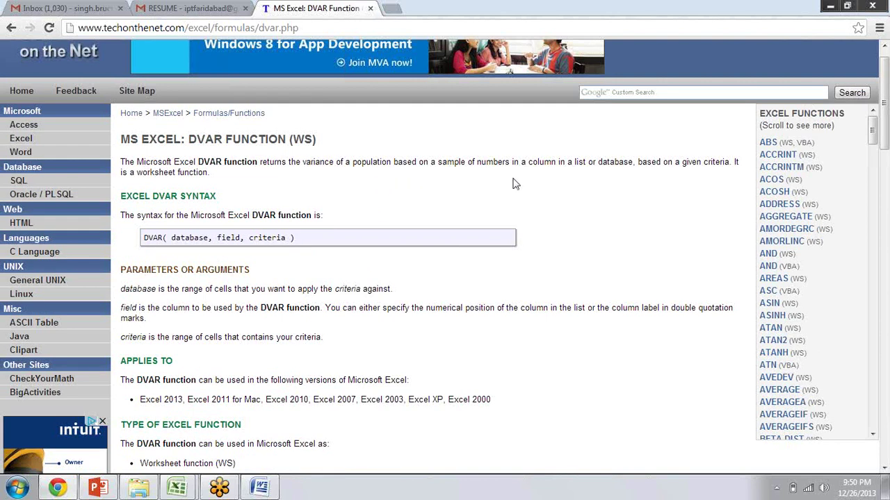
Compare with the DCOUNT formula in Excel's G2, reread the DVAR example, and return to the index.
{"action": "key", "text": "alt+Tab"}
{"action": "key", "text": "Right"}
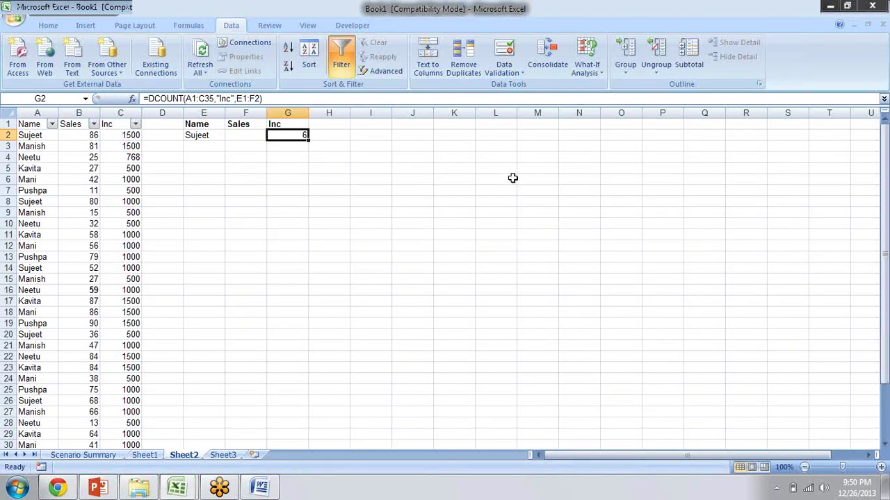
{"action": "key", "text": "alt+Tab"}
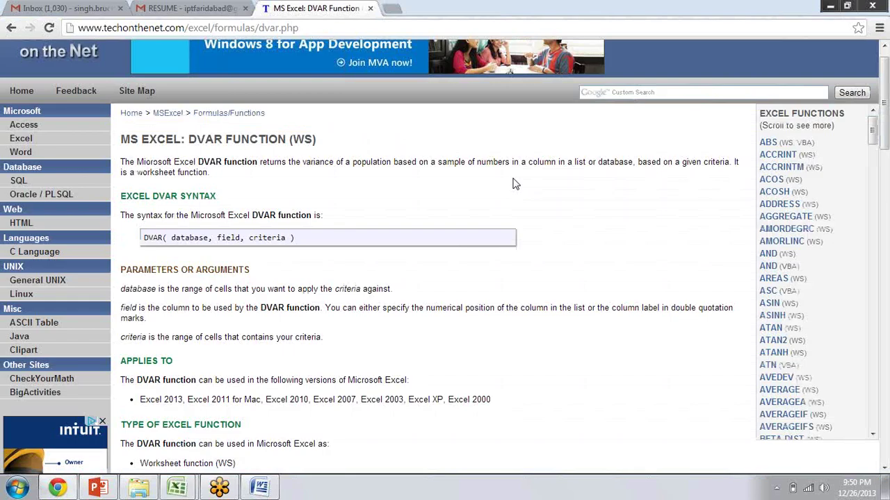
{"action": "scroll", "coordinate": [514, 183], "scroll_direction": "down", "scroll_amount": 1}
{"action": "scroll", "coordinate": [515, 184], "scroll_direction": "down", "scroll_amount": 3}
{"action": "scroll", "coordinate": [515, 184], "scroll_direction": "down", "scroll_amount": 1}
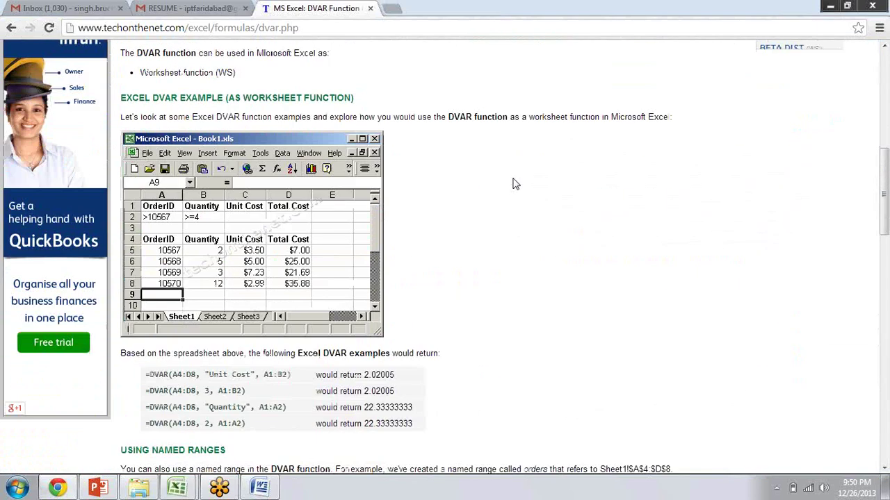
{"action": "scroll", "coordinate": [515, 184], "scroll_direction": "up", "scroll_amount": 3}
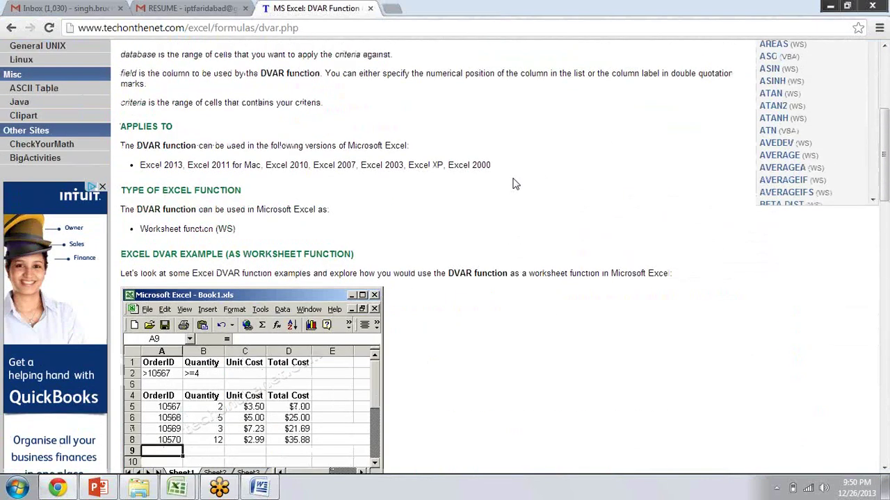
{"action": "scroll", "coordinate": [514, 184], "scroll_direction": "up", "scroll_amount": 2}
{"action": "key", "text": "F5"}
Read the DCOUNTA page's description of counting nonblank values, highlighting it, then return to Excel.
{"action": "scroll", "coordinate": [514, 183], "scroll_direction": "down", "scroll_amount": 10}
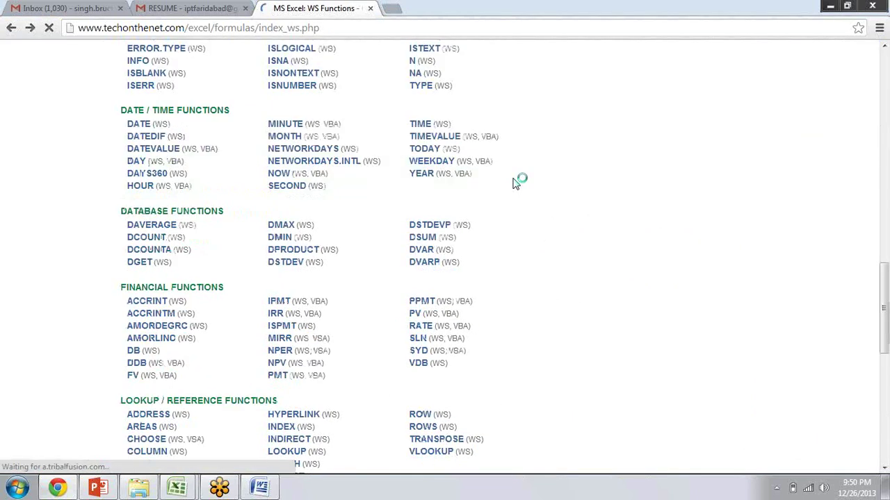
{"action": "scroll", "coordinate": [514, 184], "scroll_direction": "up", "scroll_amount": 4}
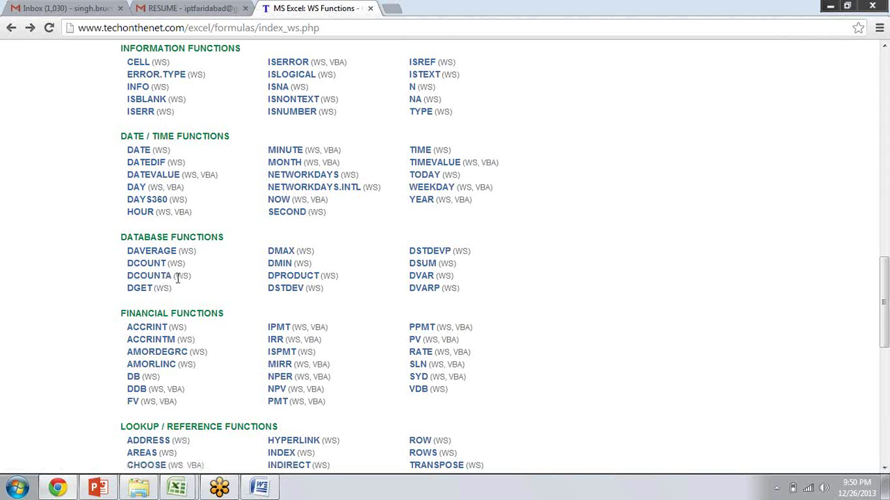
{"action": "left_click", "coordinate": [165, 277]}
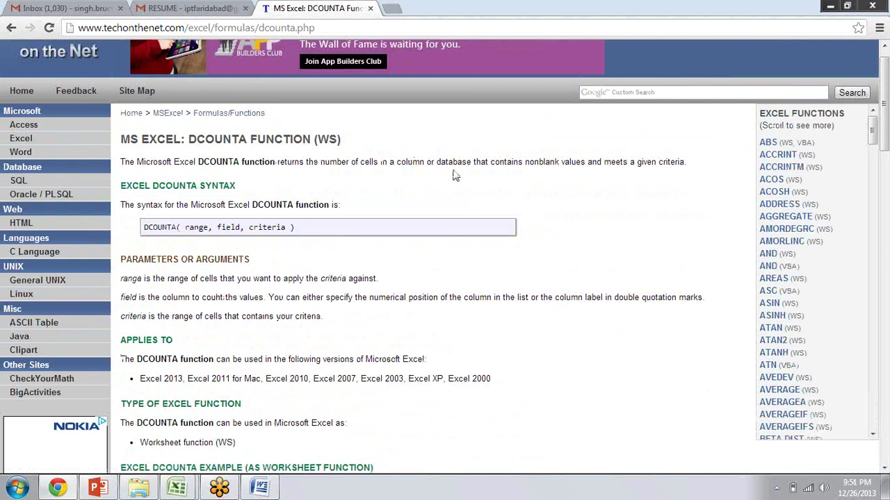
{"action": "left_click_drag", "start_coordinate": [397, 162], "coordinate": [604, 167]}
{"action": "left_click_drag", "start_coordinate": [628, 167], "coordinate": [691, 164]}
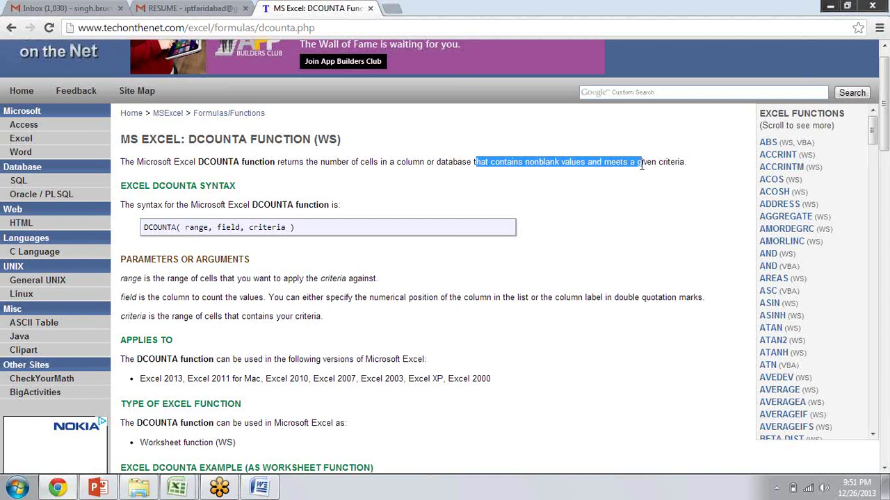
{"action": "left_click", "coordinate": [669, 210]}
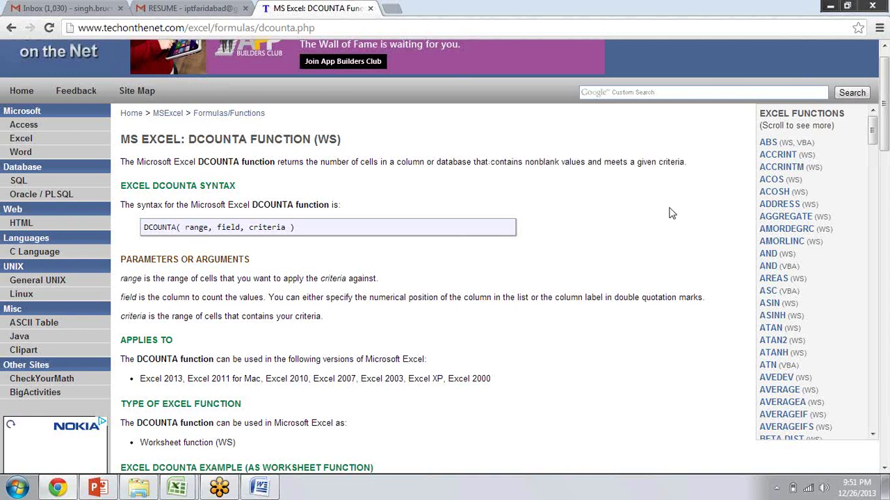
{"action": "key", "text": "alt+Tab"}
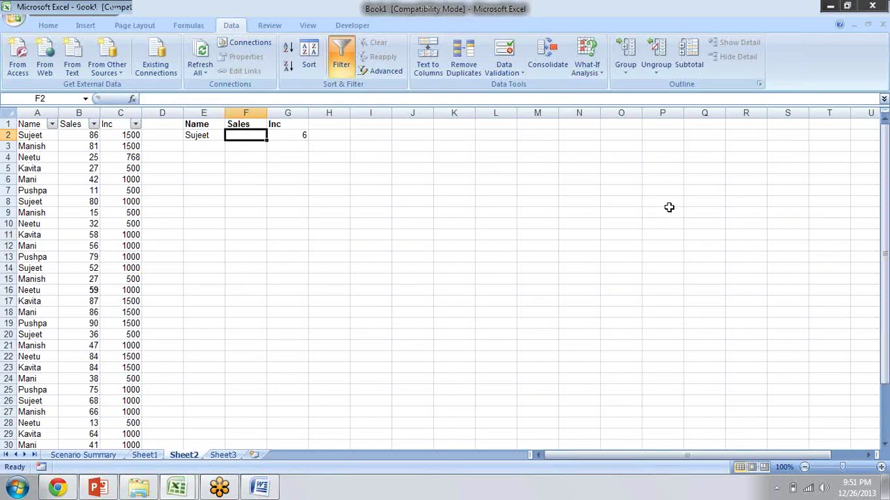
Step through the criteria cells in Excel to the count formula in G2.
{"action": "key", "text": "Left"}
{"action": "key", "text": "Left"}
{"action": "key", "text": "Up"}
{"action": "key", "text": "Right"}
{"action": "key", "text": "Right"}
{"action": "key", "text": "Down"}
Return to Techonthenet's function index and scroll to the Database Functions list.
{"action": "key", "text": "alt+Tab"}
{"action": "key", "text": "alt+Left"}
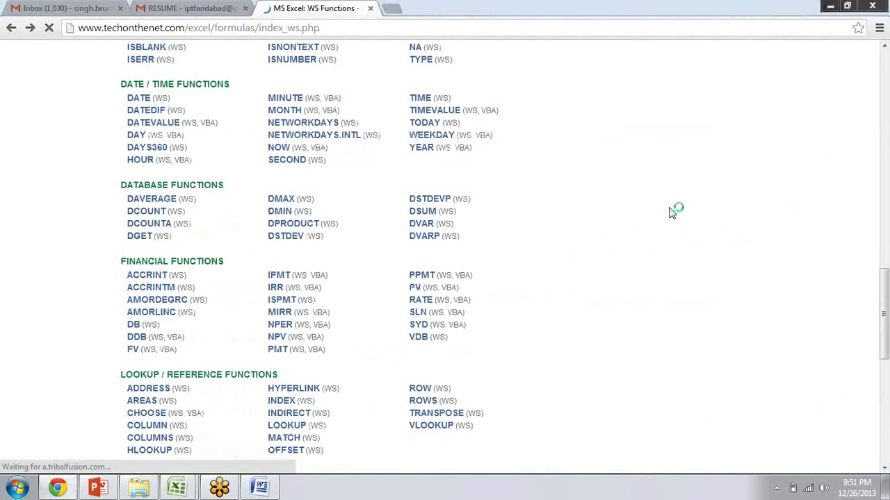
{"action": "scroll", "coordinate": [672, 212], "scroll_direction": "down", "scroll_amount": 3}
{"action": "scroll", "coordinate": [672, 212], "scroll_direction": "up", "scroll_amount": 4}
{"action": "scroll", "coordinate": [672, 212], "scroll_direction": "up", "scroll_amount": 2}
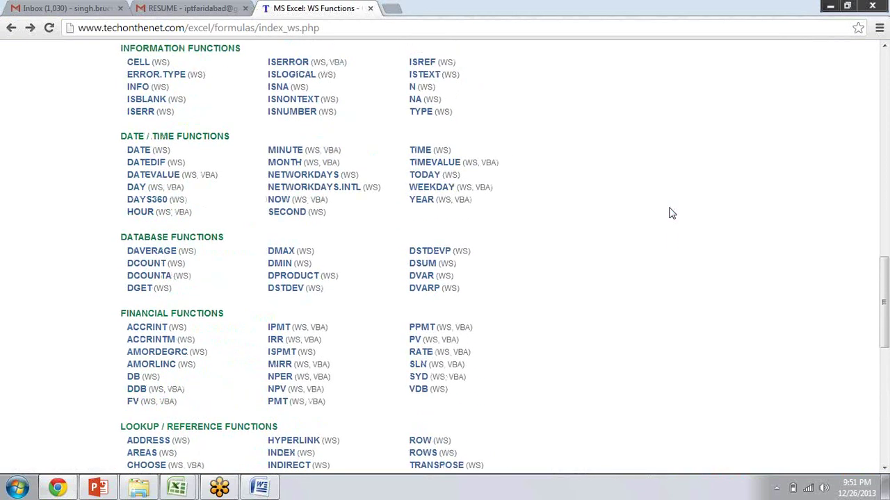
{"action": "scroll", "coordinate": [669, 212], "scroll_direction": "up", "scroll_amount": 1}
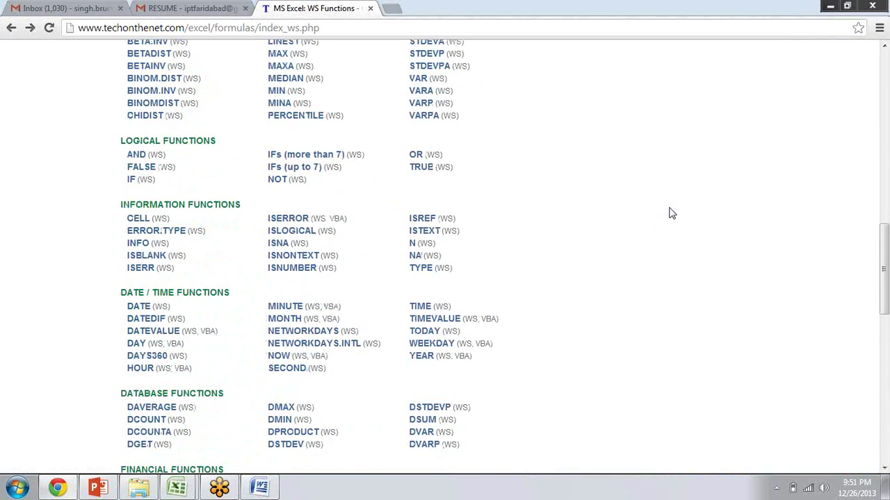
{"action": "scroll", "coordinate": [669, 213], "scroll_direction": "down", "scroll_amount": 2}
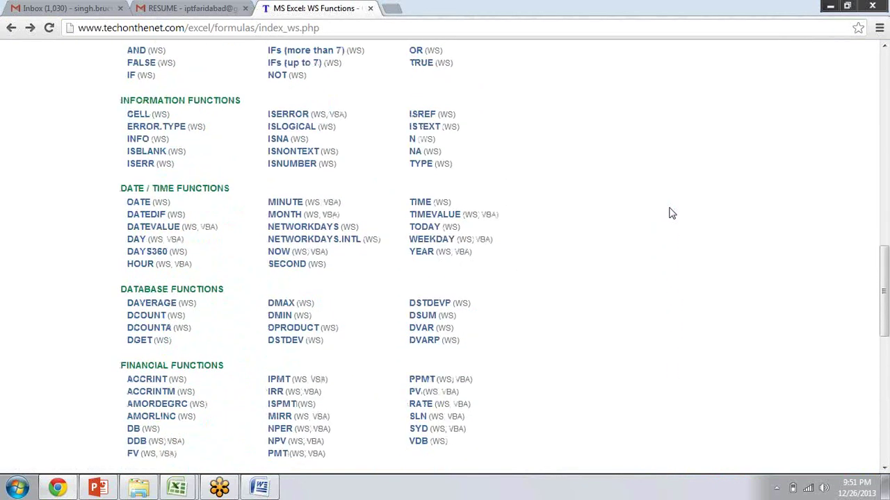
Open the DPRODUCT page and scroll to its example formulas returning $14.95 and 180.
{"action": "left_click", "coordinate": [310, 332]}
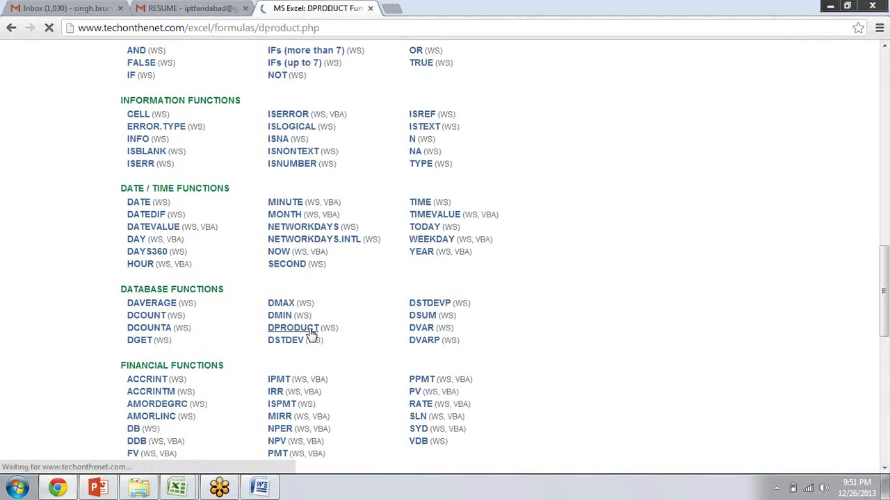
{"action": "scroll", "coordinate": [310, 334], "scroll_direction": "down", "scroll_amount": 3}
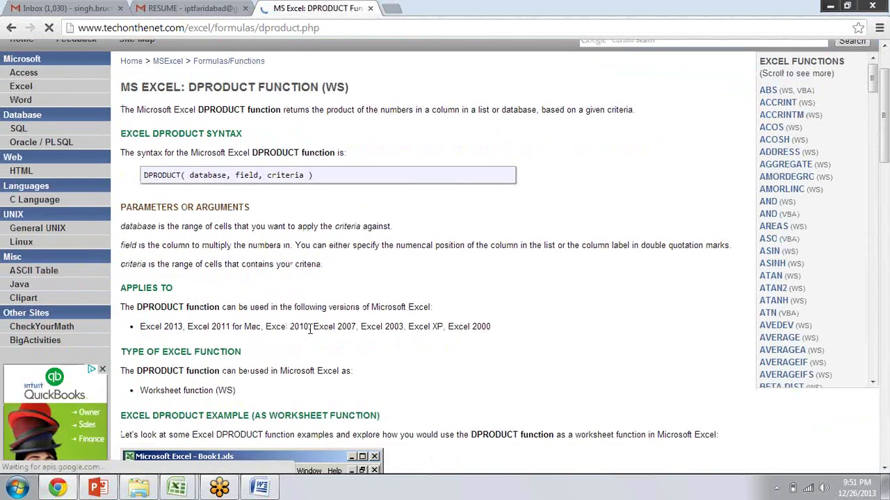
{"action": "scroll", "coordinate": [310, 333], "scroll_direction": "down", "scroll_amount": 5}
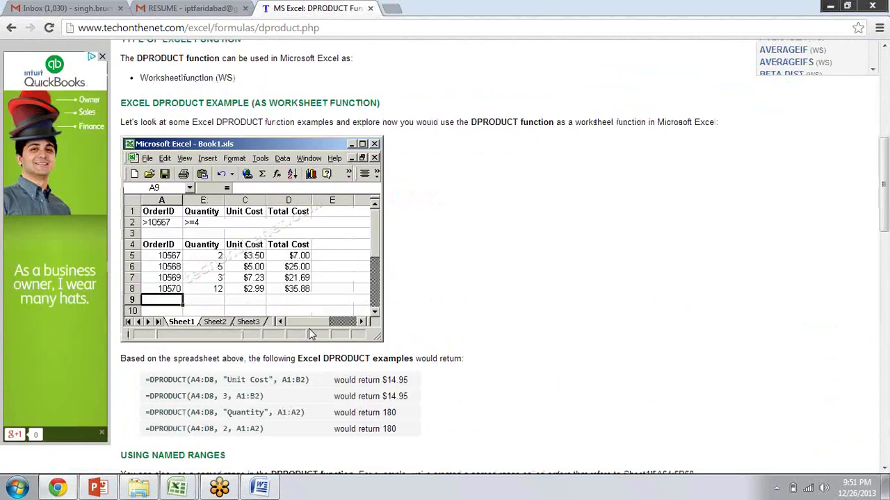
{"action": "scroll", "coordinate": [310, 331], "scroll_direction": "down", "scroll_amount": 1}
{"action": "scroll", "coordinate": [310, 331], "scroll_direction": "down", "scroll_amount": 1}
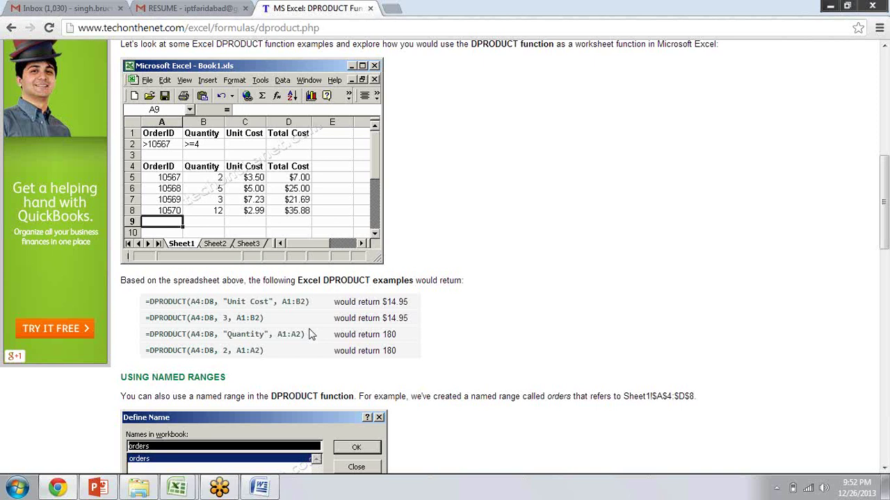
Change the G2 formula in Excel from DCOUNT to DPRODUCT.
{"action": "key", "text": "alt+Tab"}
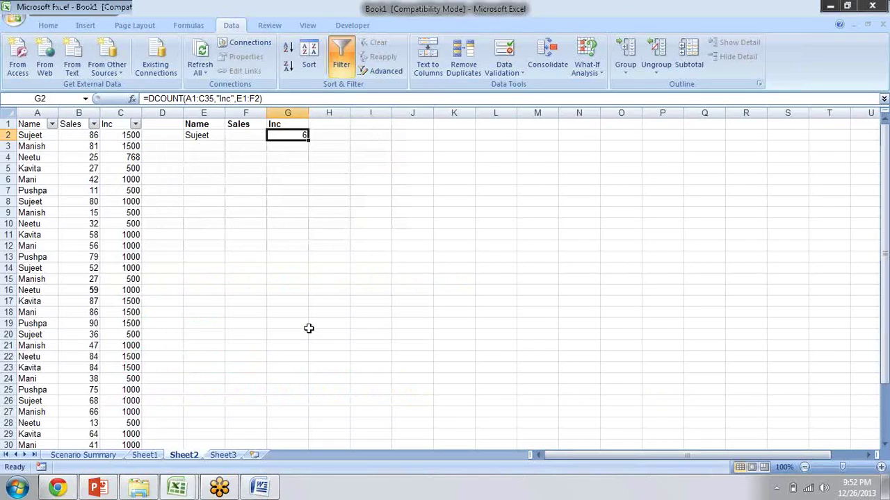
{"action": "key", "text": "F2"}
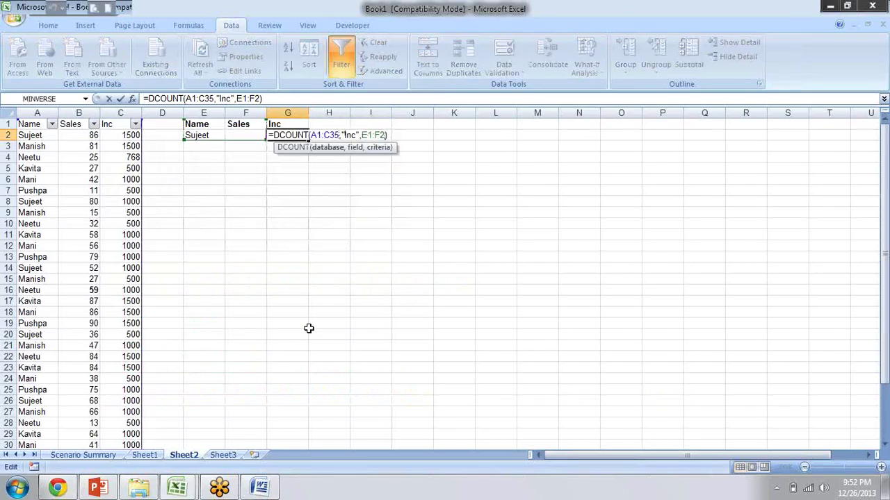
{"action": "key", "text": "BackSpace"}
{"action": "key", "text": "BackSpace"}
{"action": "key", "text": "BackSpace"}
{"action": "key", "text": "BackSpace"}
{"action": "key", "text": "BackSpace"}
{"action": "type", "text": "pr"}
{"action": "key", "text": "Tab"}
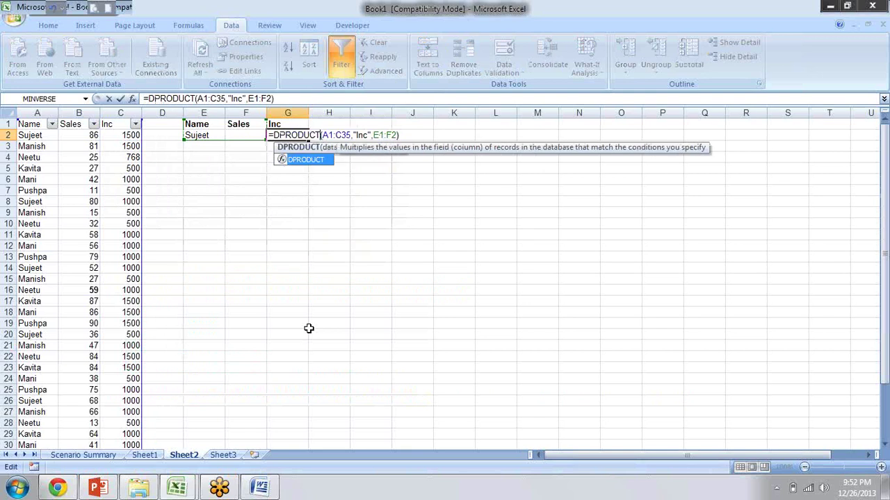
{"action": "key", "text": "Return"}
{"action": "key", "text": "Up"}
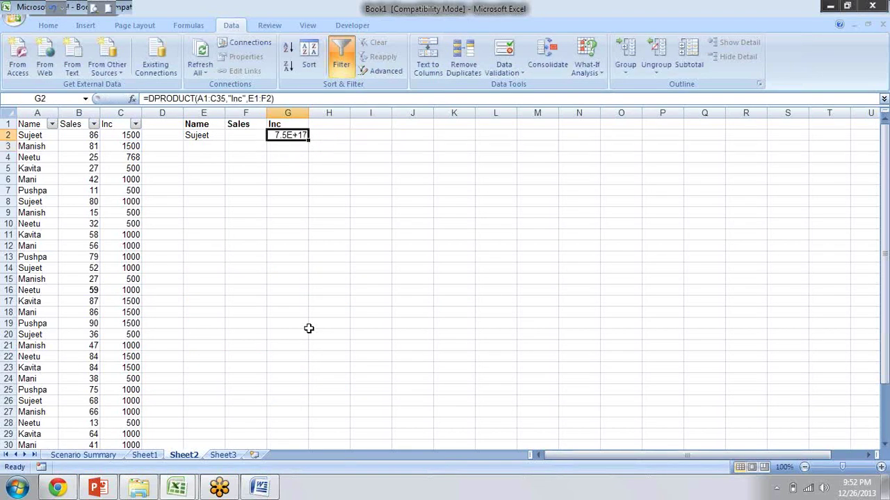
{"action": "left_click_drag", "start_coordinate": [309, 113], "coordinate": [334, 114]}
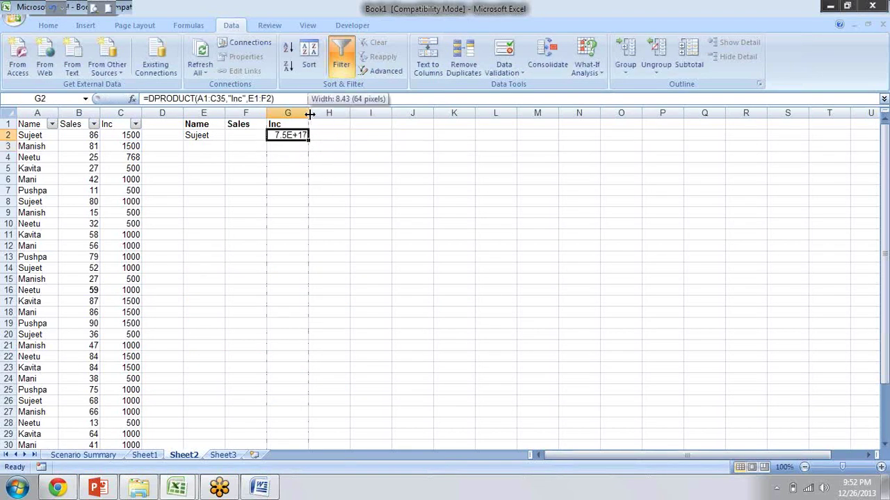
{"action": "double_click", "coordinate": [333, 117]}
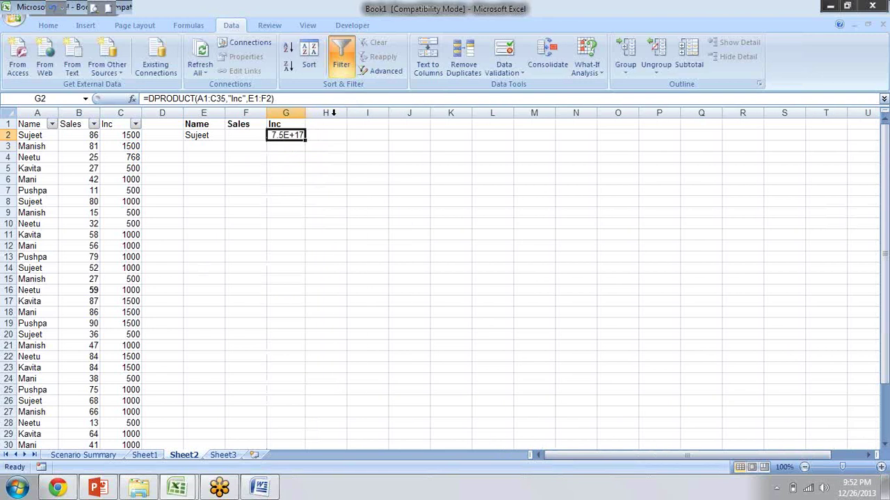
{"action": "left_click", "coordinate": [242, 98]}
{"action": "key", "text": "BackSpace"}
{"action": "key", "text": "BackSpace"}
{"action": "key", "text": "BackSpace"}
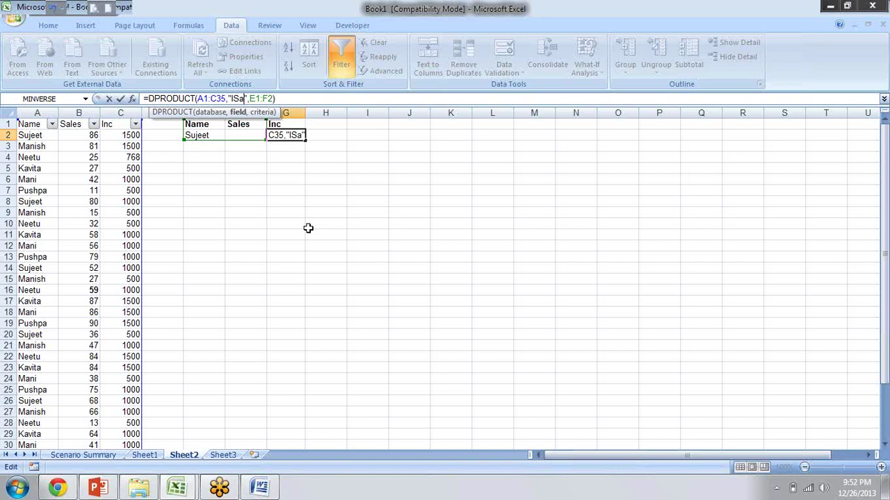
{"action": "type", "text": "Sales"}
{"action": "key", "text": "Return"}
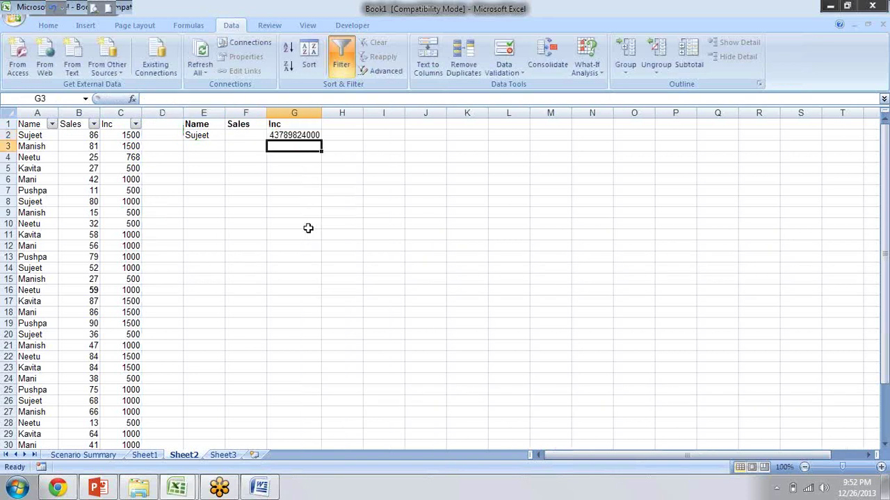
{"action": "key", "text": "Left"}
{"action": "key", "text": "Left"}
Filter the Name column to show only Sujeet's records.
{"action": "key", "text": "Left"}
{"action": "key", "text": "Left"}
{"action": "key", "text": "Left"}
{"action": "key", "text": "Up"}
{"action": "key", "text": "Up"}
{"action": "key", "text": "Left"}
{"action": "key", "text": "alt+Down"}
{"action": "key", "text": "Down"}
{"action": "key", "text": "Down"}
{"action": "key", "text": "Down"}
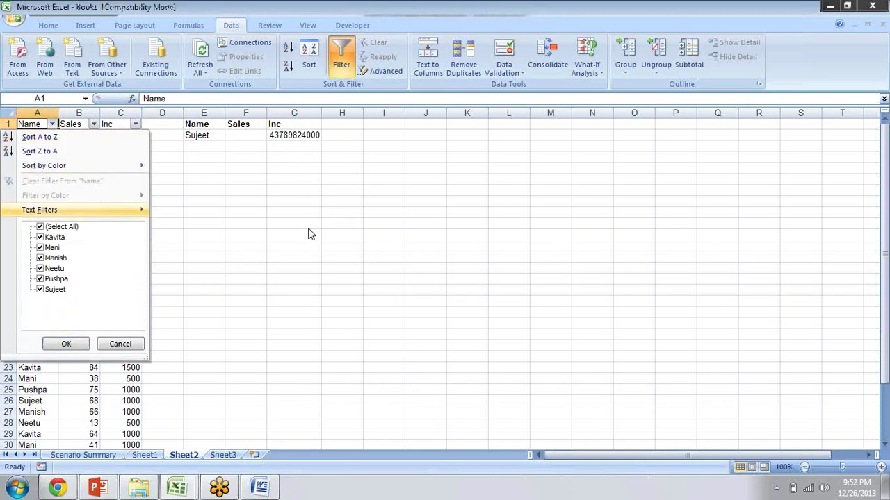
{"action": "key", "text": "Down"}
{"action": "key", "text": "space"}
{"action": "key", "text": "Down"}
{"action": "key", "text": "Down"}
{"action": "key", "text": "Down"}
{"action": "key", "text": "Down"}
{"action": "key", "text": "Down"}
{"action": "key", "text": "Down"}
{"action": "key", "text": "space"}
{"action": "key", "text": "Return"}
{"action": "key", "text": "Down"}
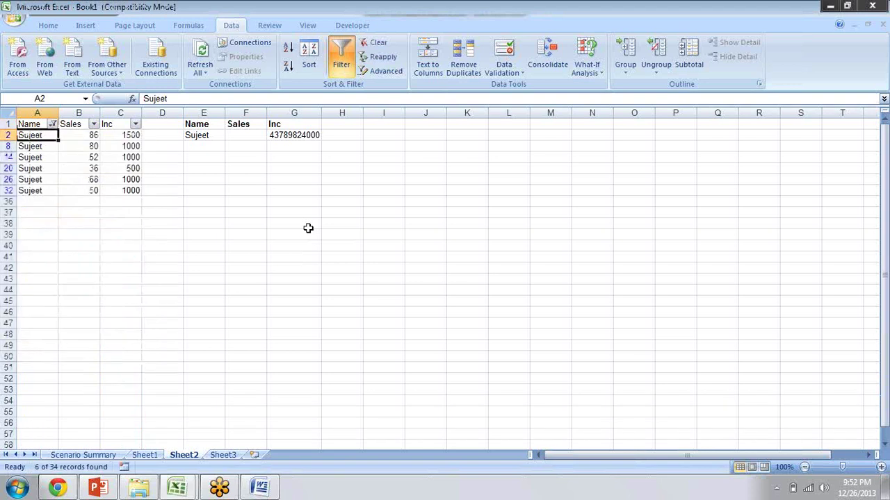
{"action": "key", "text": "Right"}
{"action": "key", "text": "Down"}
{"action": "key", "text": "Down"}
{"action": "key", "text": "Down"}
{"action": "key", "text": "Down"}
{"action": "key", "text": "Down"}
{"action": "key", "text": "Down"}
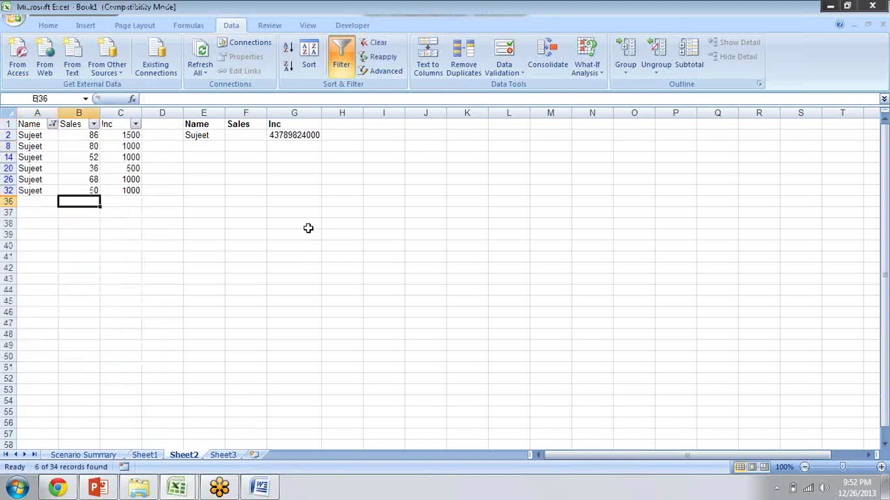
{"action": "type", "text": "="}
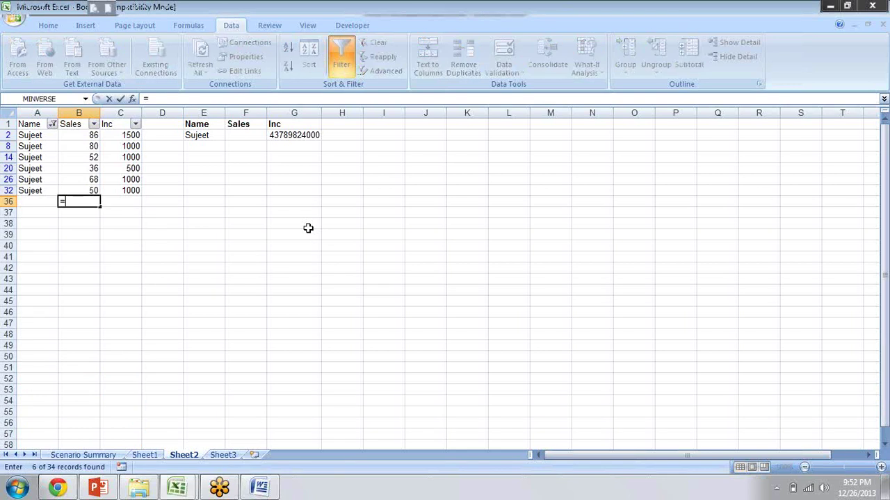
{"action": "type", "text": "su"}
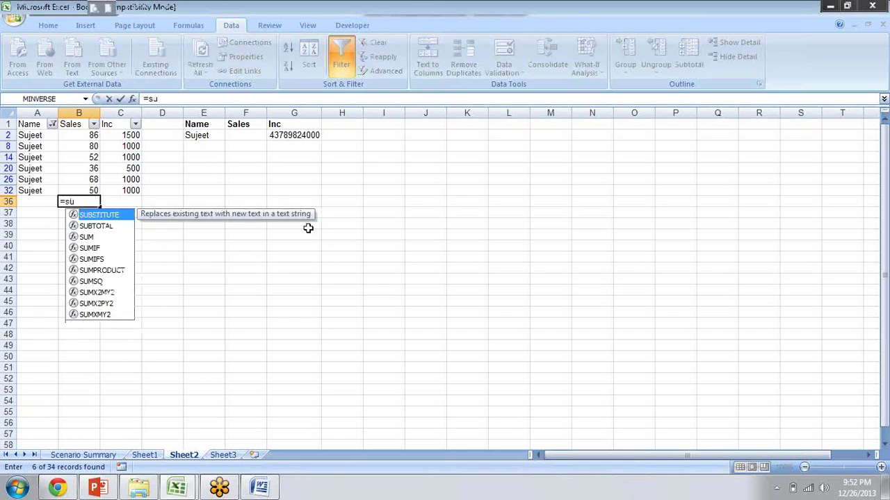
{"action": "key", "text": "Down"}
{"action": "key", "text": "Tab"}
{"action": "key", "text": "Down"}
{"action": "key", "text": "Down"}
{"action": "key", "text": "Down"}
{"action": "key", "text": "Down"}
{"action": "key", "text": "Down"}
{"action": "key", "text": "Up"}
{"action": "key", "text": "Tab"}
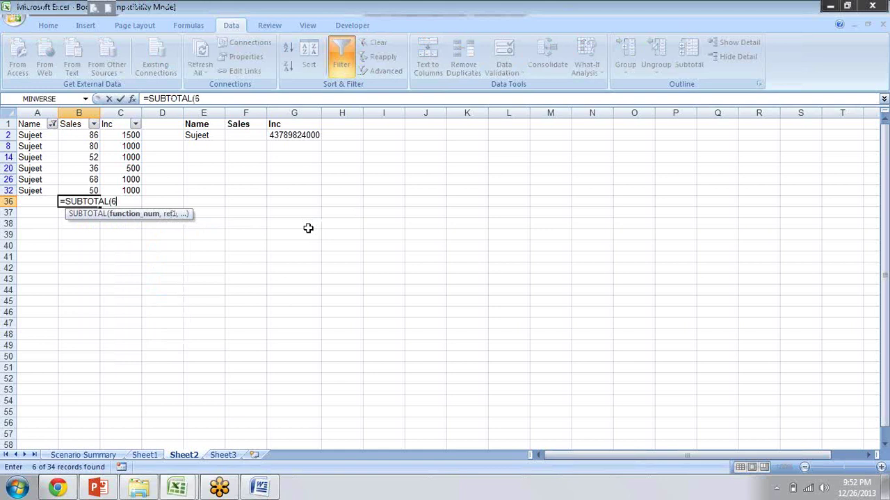
{"action": "type", "text": ","}
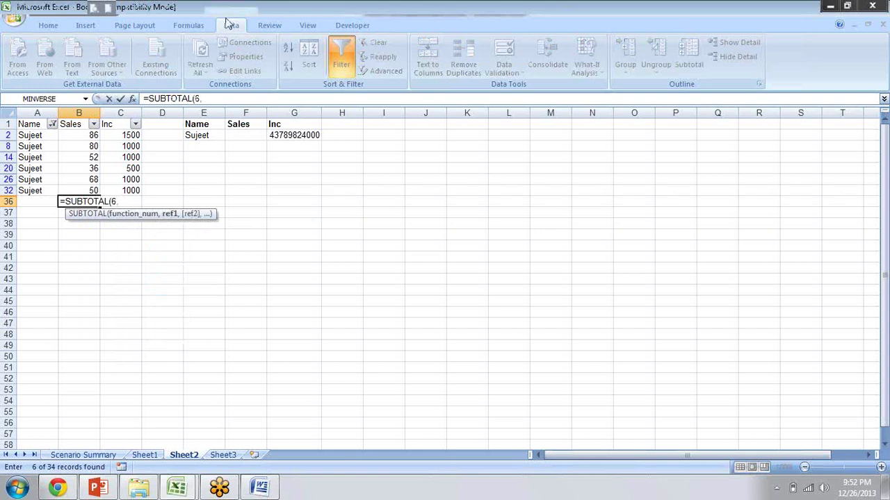
{"action": "left_click_drag", "start_coordinate": [93, 135], "coordinate": [90, 189]}
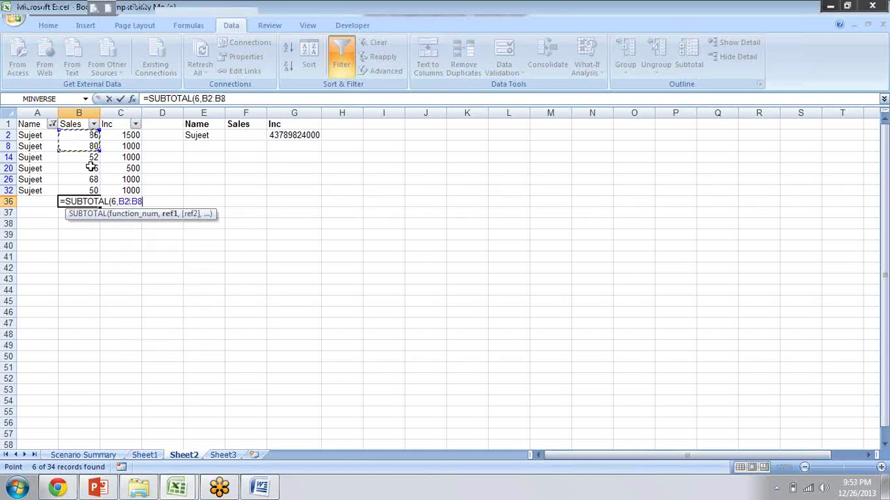
{"action": "key", "text": "Return"}
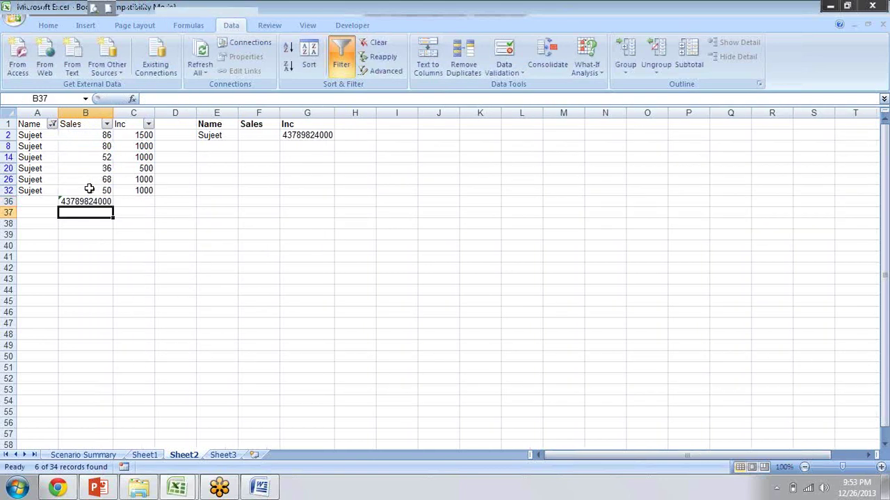
{"action": "key", "text": "Up"}
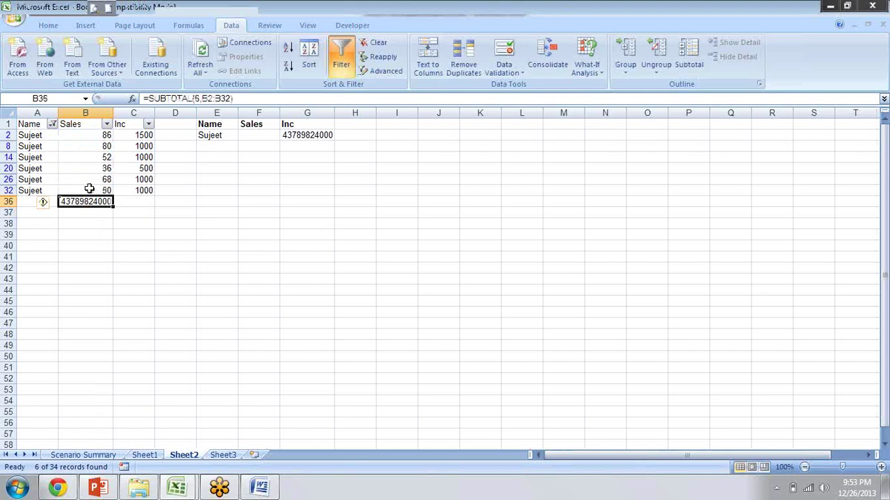
{"action": "key", "text": "Delete"}
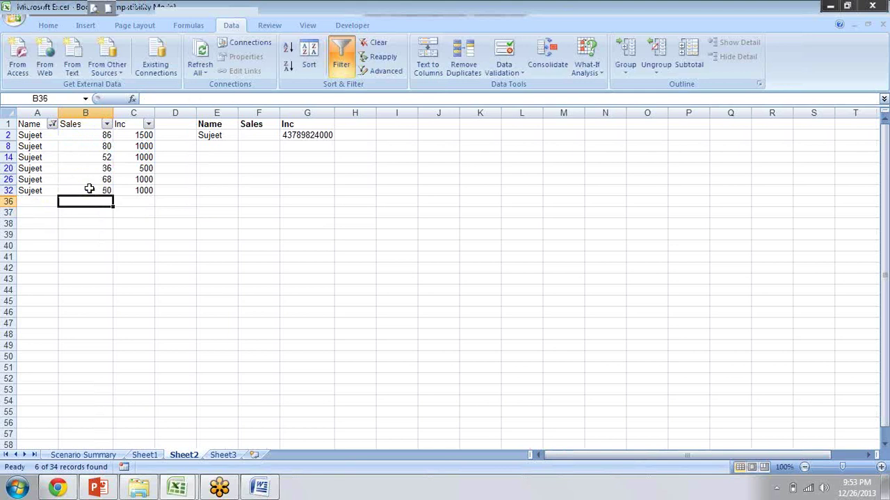
{"action": "key", "text": "Right"}
{"action": "key", "text": "Right"}
{"action": "key", "text": "Right"}
{"action": "key", "text": "Right"}
{"action": "key", "text": "Up"}
{"action": "key", "text": "Up"}
{"action": "key", "text": "Up"}
{"action": "key", "text": "Up"}
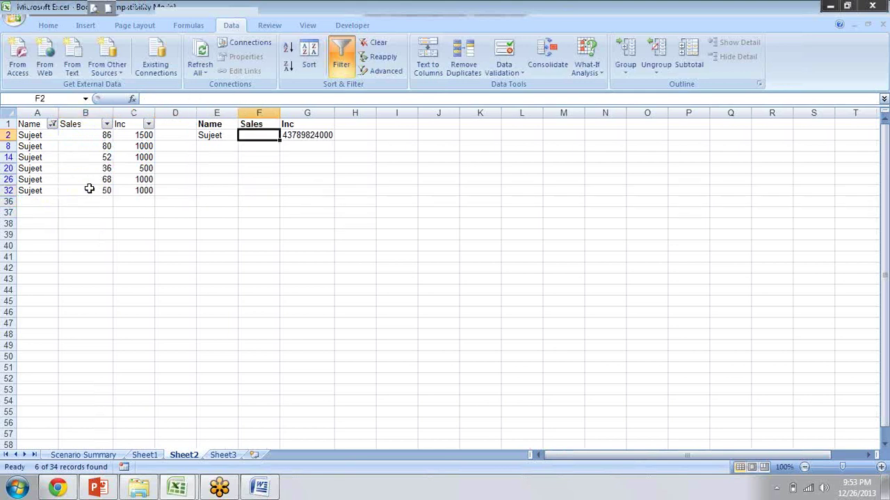
{"action": "key", "text": "Right"}
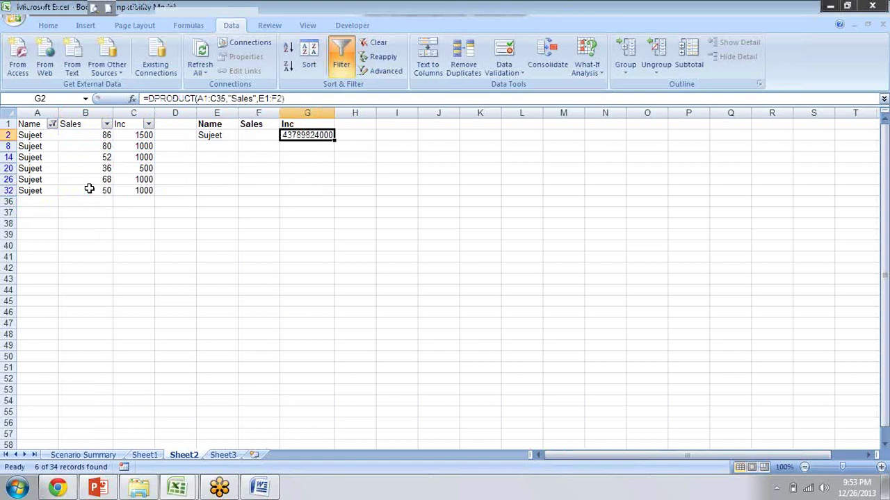
Delete the DPRODUCT formula from G2, keeping the Name, Sales and Inc headers.
{"action": "key", "text": "Delete"}
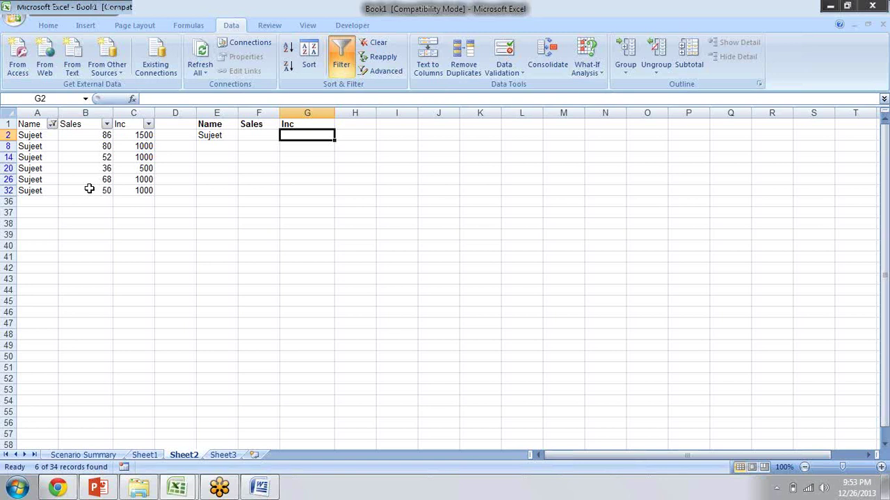
{"action": "key", "text": "ctrl+Down"}
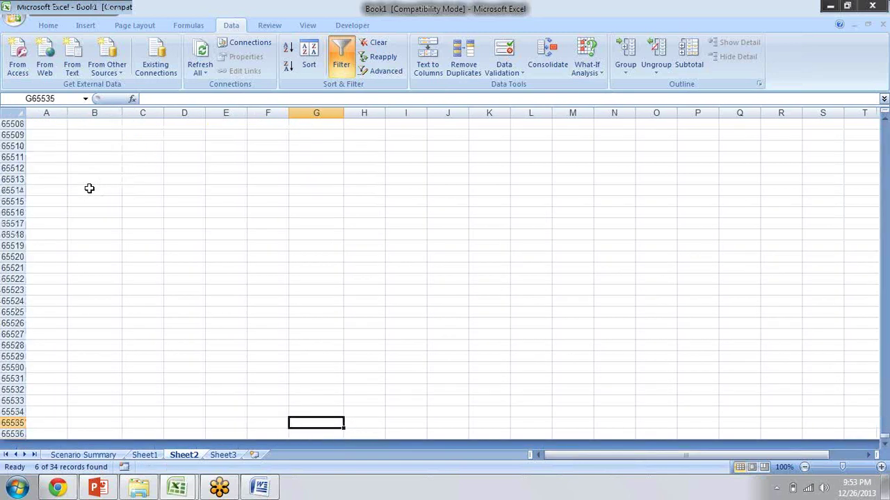
Clear the Name AutoFilter so all data rows reappear, not just Sujeet's.
{"action": "key", "text": "ctrl+Up"}
{"action": "key", "text": "Down"}
{"action": "key", "text": "Down"}
{"action": "key", "text": "Up"}
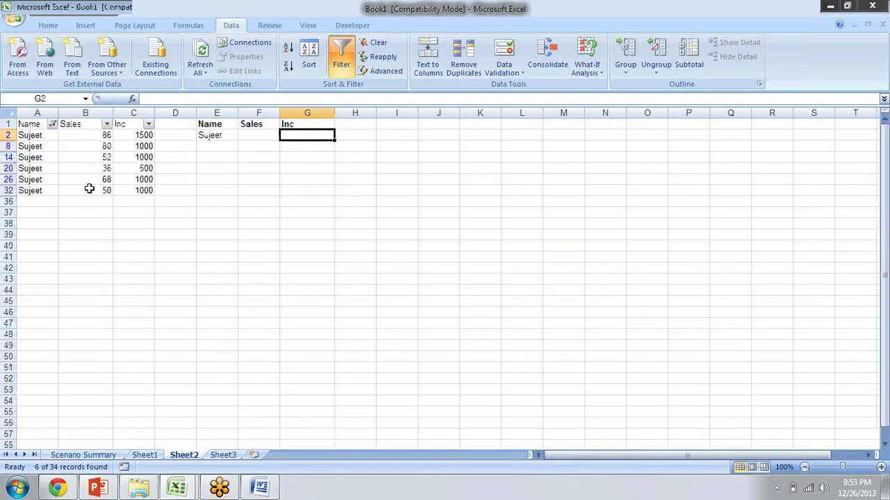
{"action": "key", "text": "Left"}
{"action": "key", "text": "Home"}
{"action": "key", "text": "Up"}
{"action": "key", "text": "alt+Down"}
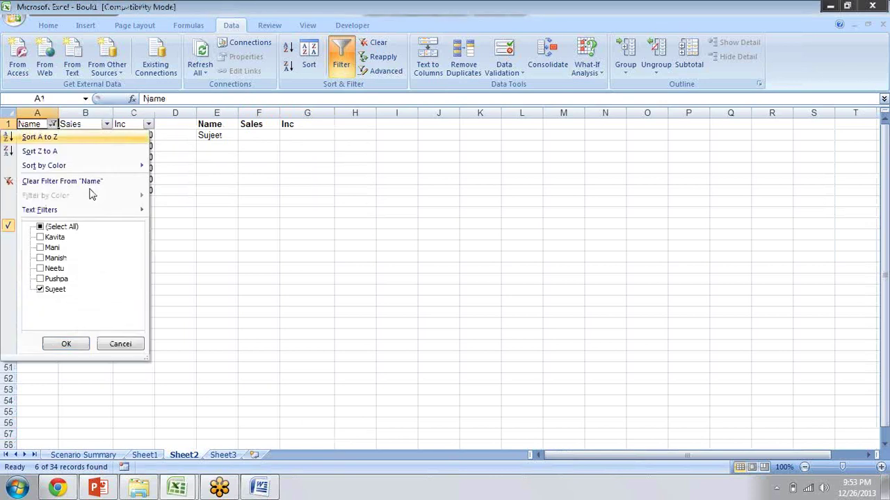
{"action": "key", "text": "Return"}
{"action": "key", "text": "Down"}
{"action": "key", "text": "Right"}
{"action": "key", "text": "Right"}
{"action": "key", "text": "Right"}
{"action": "key", "text": "Right"}
{"action": "key", "text": "Right"}
{"action": "key", "text": "Down"}
{"action": "key", "text": "Down"}
{"action": "key", "text": "Down"}
{"action": "key", "text": "Down"}
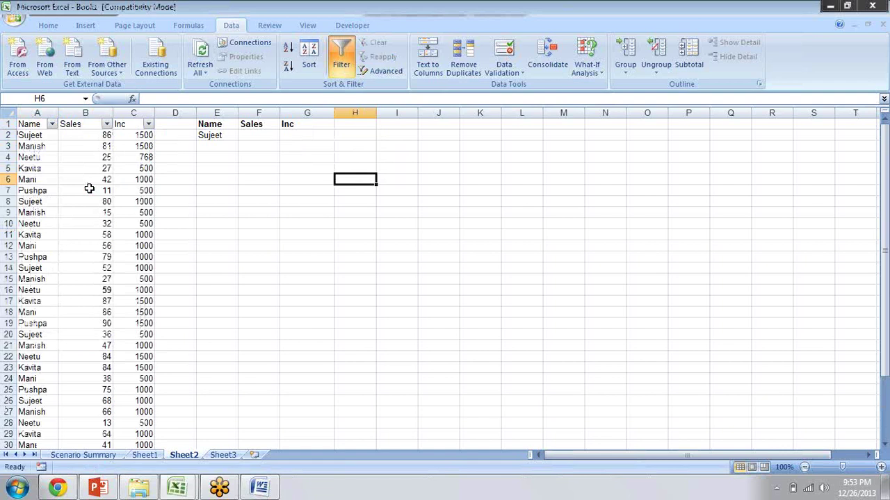
Enter ={1,2,3} as an array formula across H6:J6.
{"action": "type", "text": "{"}
{"action": "key", "text": "Escape"}
{"action": "type", "text": "="}
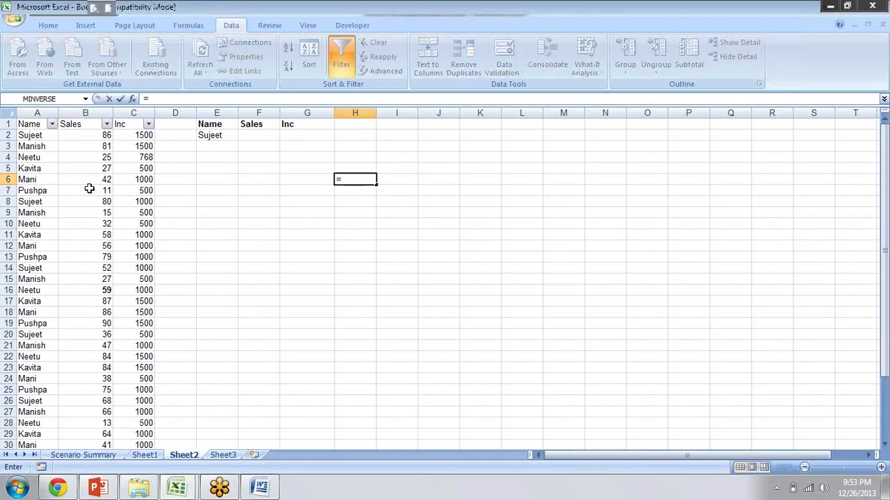
{"action": "type", "text": "("}
{"action": "type", "text": "1,2,3,"}
{"action": "type", "text": "}"}
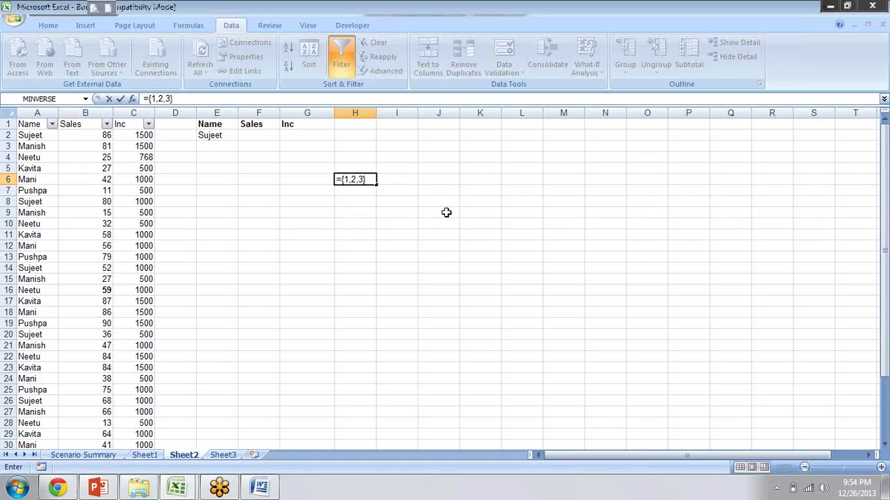
{"action": "key", "text": "ctrl+shift+Return"}
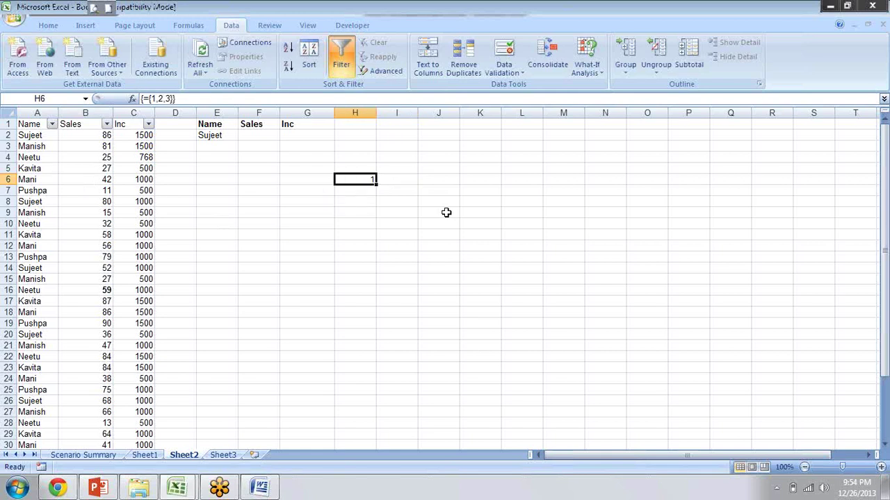
{"action": "key", "text": "shift+Right"}
{"action": "key", "text": "shift+Right"}
{"action": "key", "text": "shift+Right"}
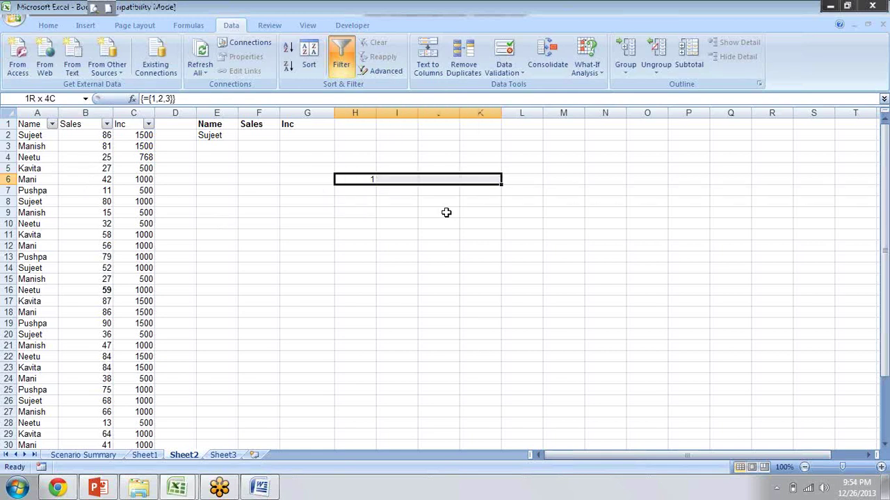
{"action": "key", "text": "shift+Left"}
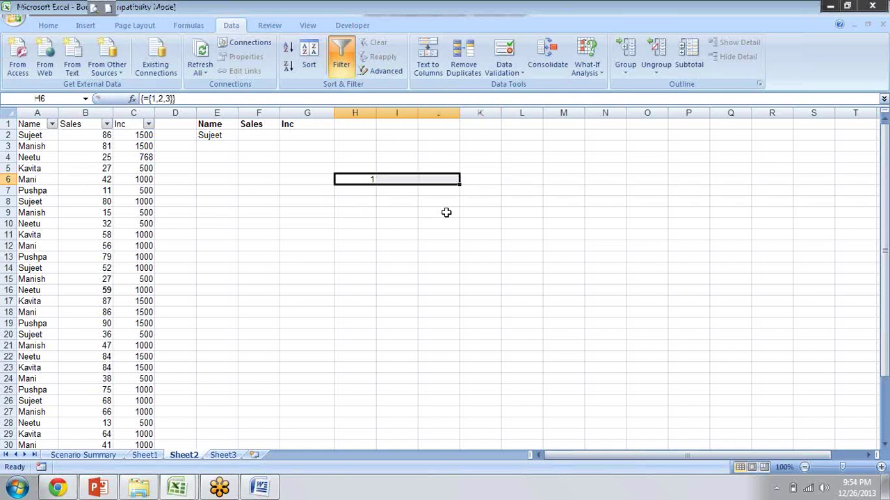
{"action": "key", "text": "F2"}
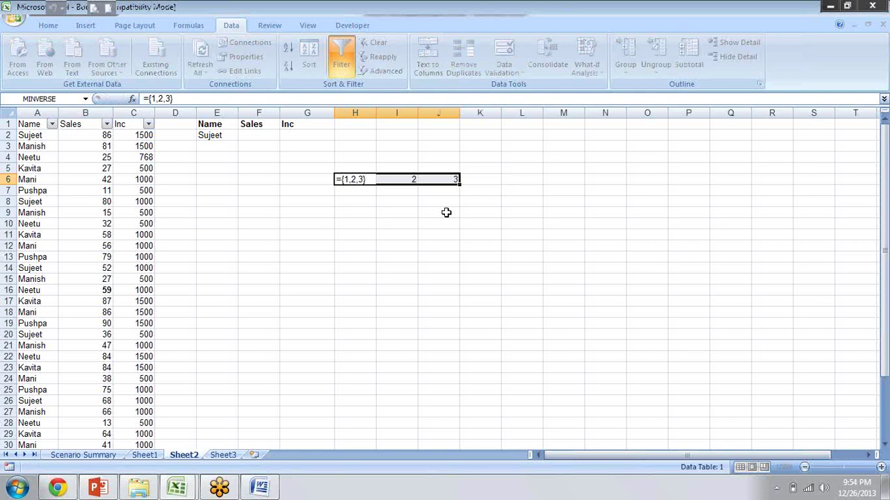
{"action": "key", "text": "ctrl+shift+Return"}
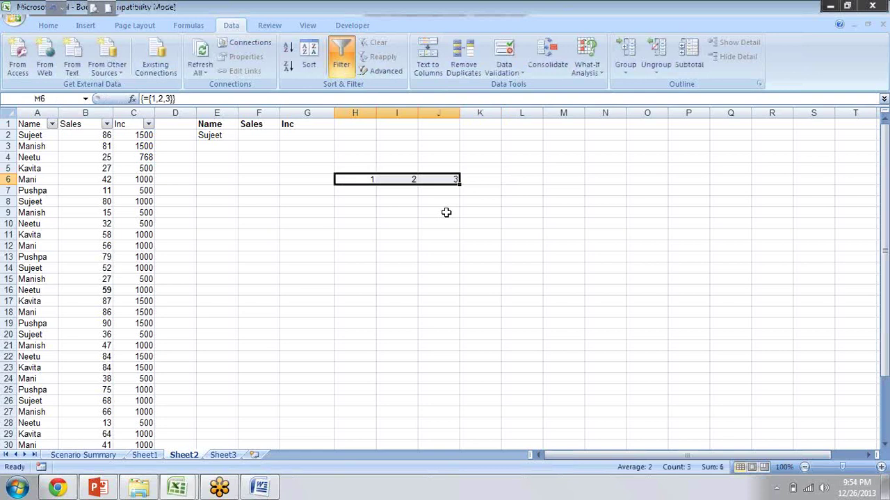
Check each H6:J6 cell and test editing part of the array, dismissing the warning.
{"action": "key", "text": "Left"}
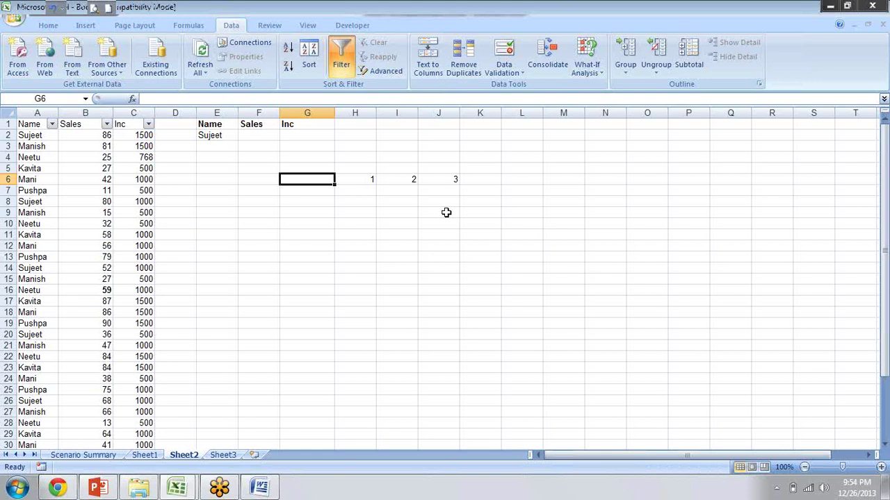
{"action": "key", "text": "Right"}
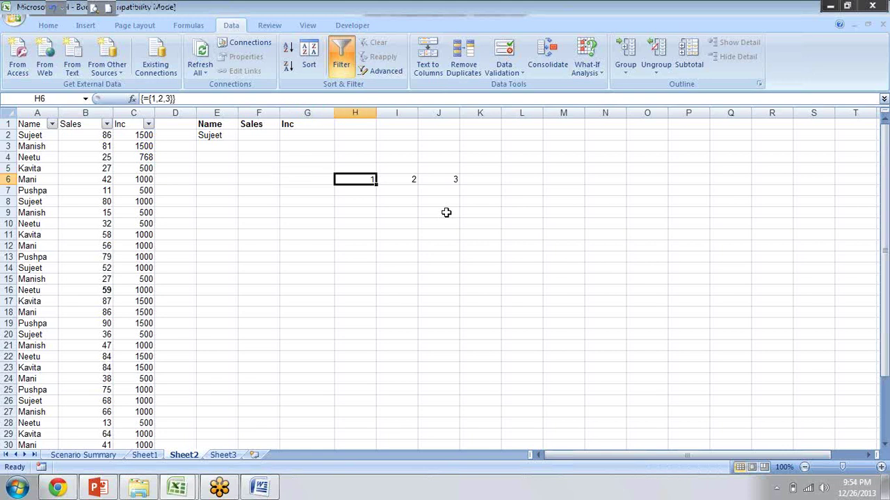
{"action": "key", "text": "Right"}
{"action": "key", "text": "Right"}
{"action": "key", "text": "Right"}
{"action": "key", "text": "Left"}
{"action": "key", "text": "Left"}
{"action": "key", "text": "Left"}
{"action": "key", "text": "Right"}
{"action": "key", "text": "Right"}
{"action": "key", "text": "Right"}
{"action": "key", "text": "Left"}
{"action": "key", "text": "Right"}
{"action": "key", "text": "Right"}
{"action": "key", "text": "Right"}
{"action": "key", "text": "Left"}
{"action": "key", "text": "Left"}
{"action": "key", "text": "Left"}
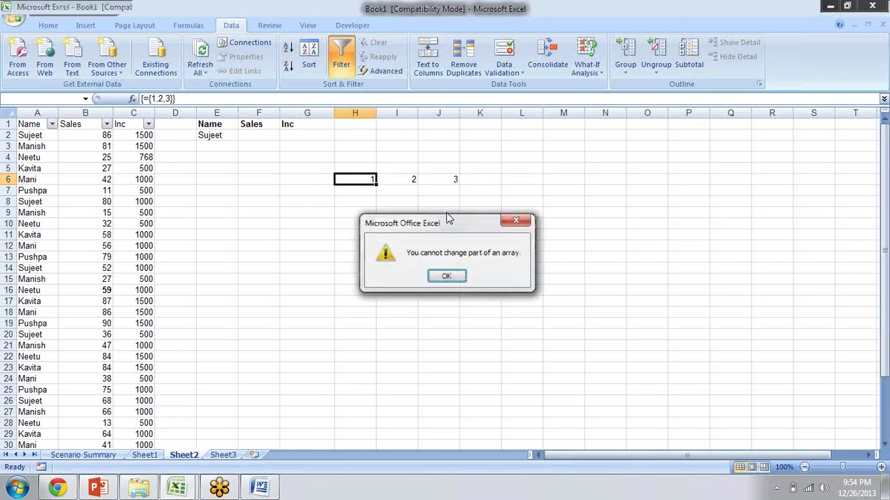
{"action": "key", "text": "Return"}
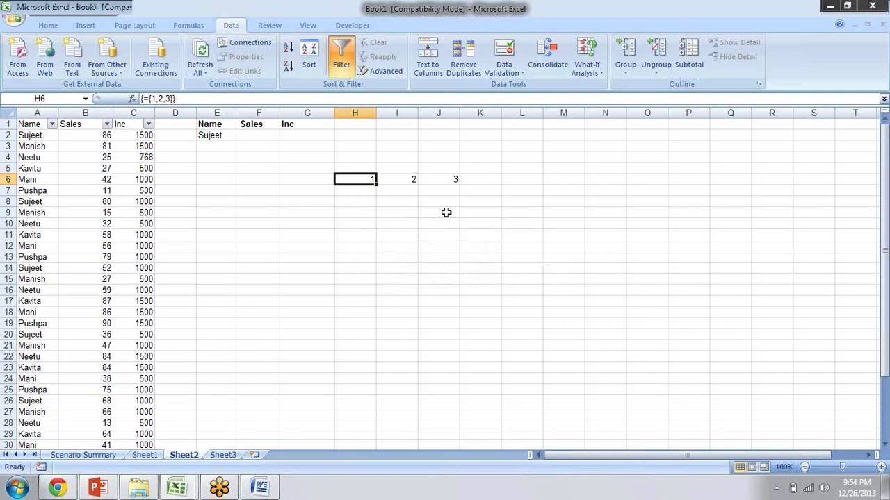
{"action": "key", "text": "F2"}
{"action": "key", "text": "ctrl+shift+Return"}
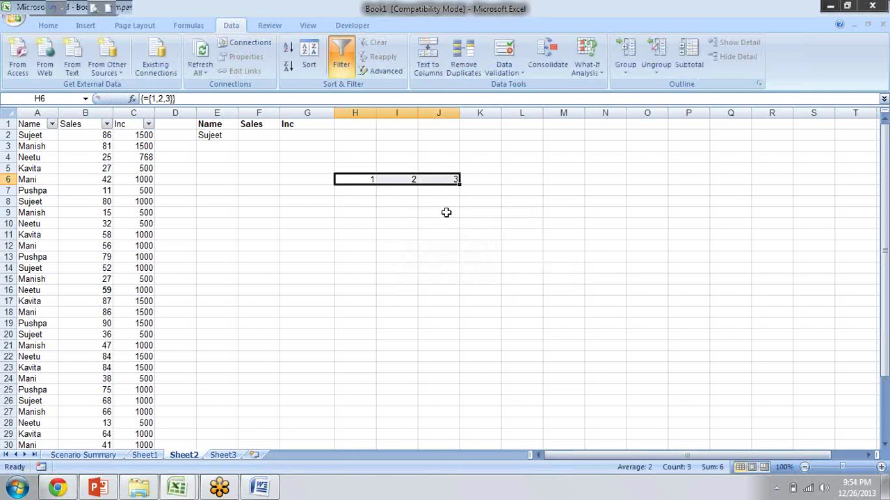
{"action": "key", "text": "Down"}
{"action": "key", "text": "Up"}
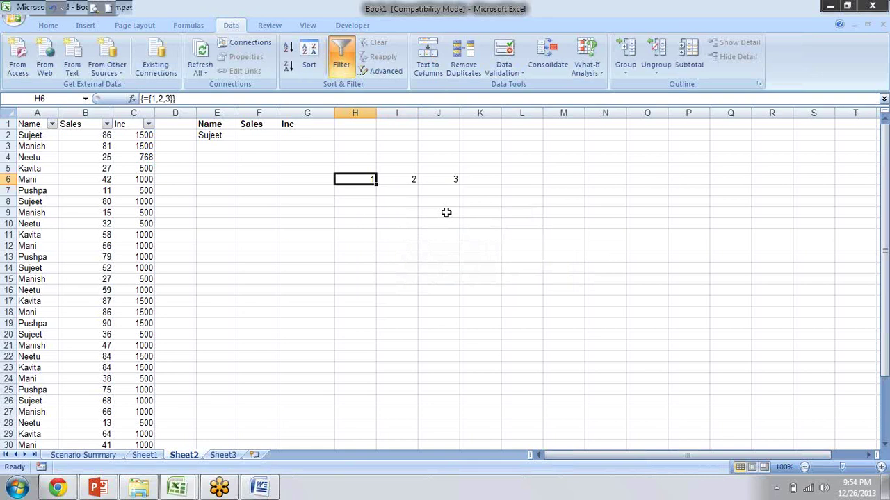
{"action": "key", "text": "F2"}
{"action": "key", "text": "Return"}
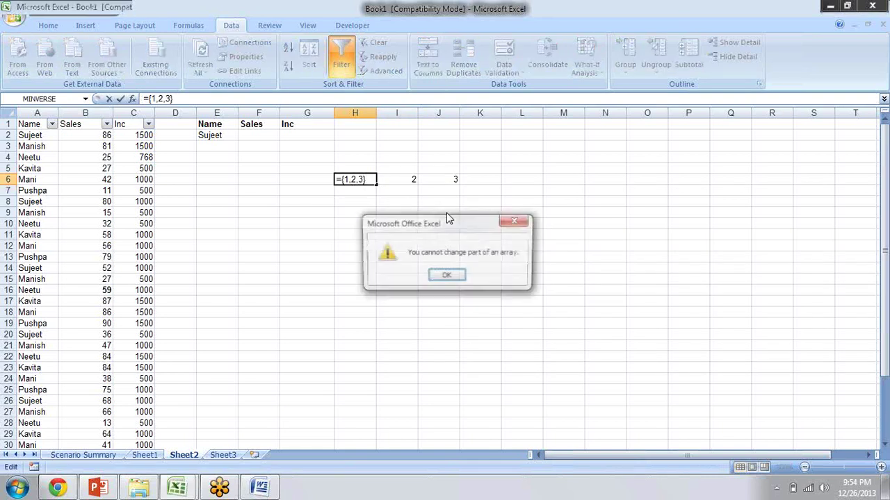
{"action": "key", "text": "Return"}
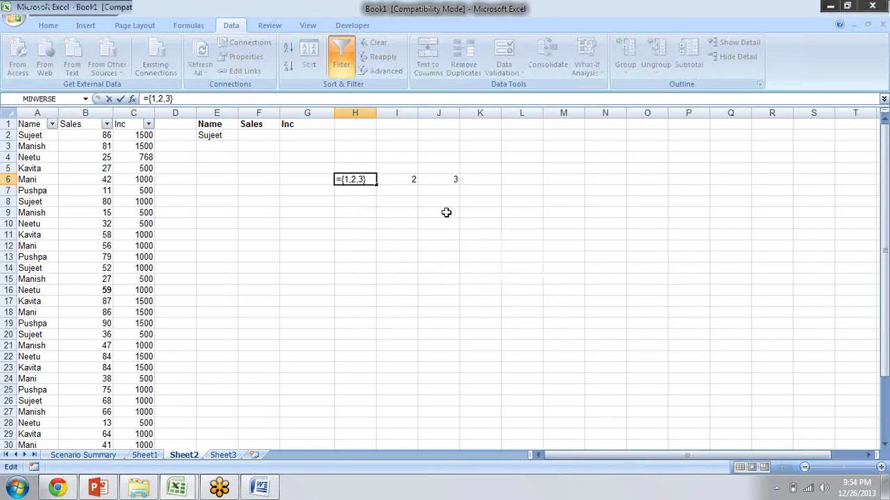
{"action": "key", "text": "Escape"}
{"action": "key", "text": "Down"}
{"action": "key", "text": "Down"}
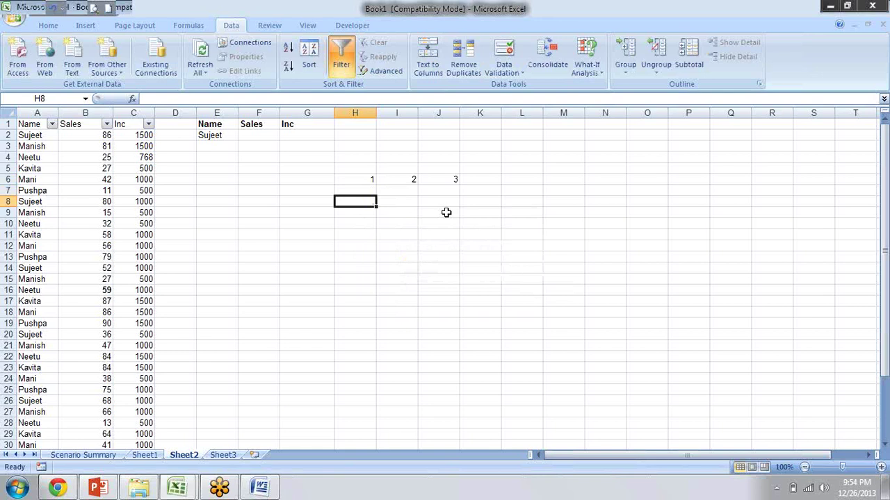
Enter ={1,2,3} in H8 and copy it across to J8.
{"action": "type", "text": "="}
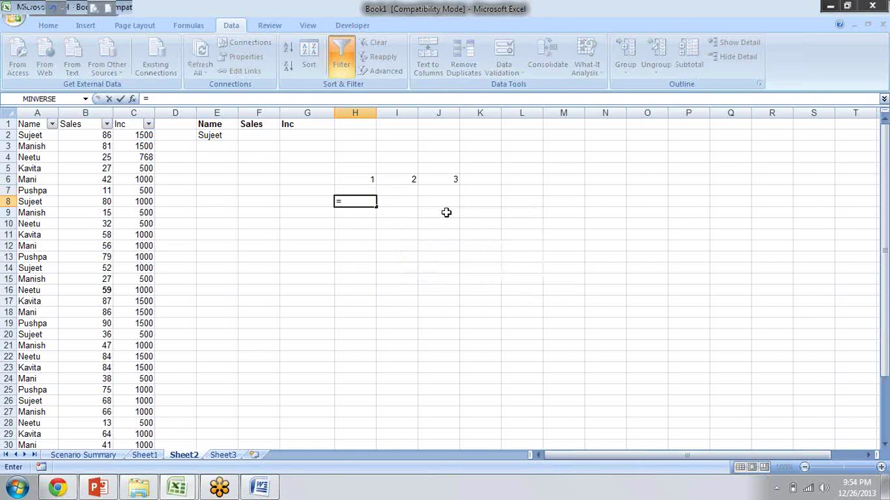
{"action": "type", "text": "{"}
{"action": "type", "text": "1,2,3"}
{"action": "type", "text": "}"}
{"action": "key", "text": "Return"}
{"action": "key", "text": "Up"}
{"action": "left_click_drag", "start_coordinate": [376, 206], "coordinate": [459, 221]}
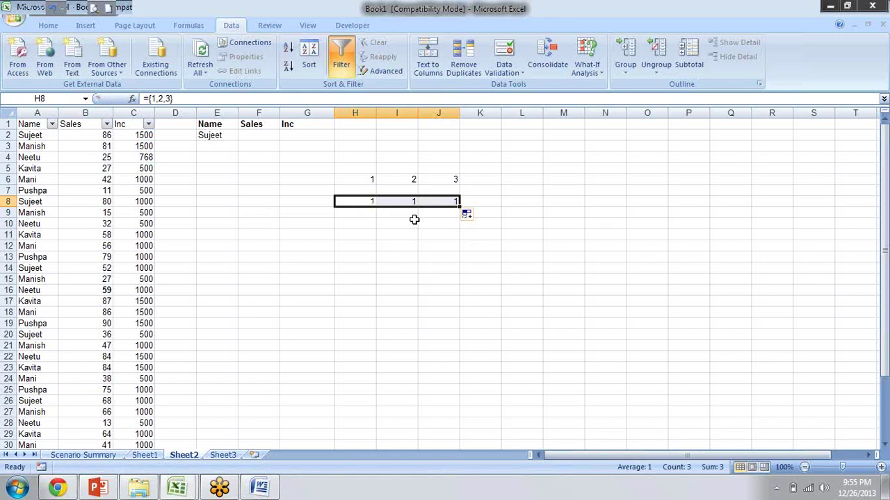
{"action": "key", "text": "Left"}
{"action": "key", "text": "Right"}
{"action": "key", "text": "Right"}
{"action": "key", "text": "Right"}
{"action": "key", "text": "Left"}
{"action": "key", "text": "Left"}
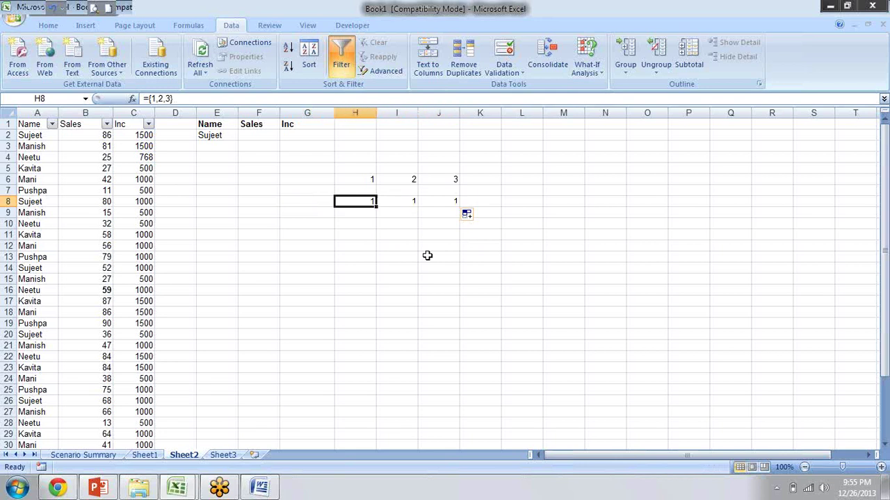
Array-enter ={1,2,3} across H8:J8 and check the values along row 8.
{"action": "key", "text": "F2"}
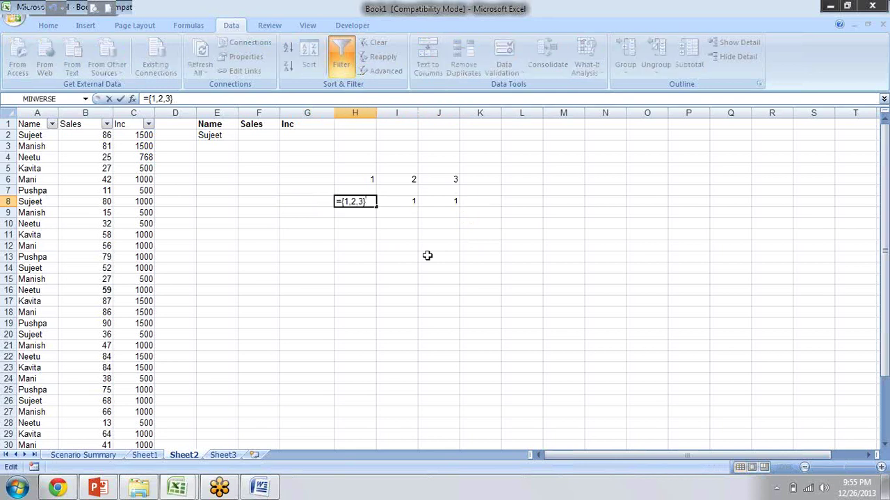
{"action": "key", "text": "ctrl+shift+Return"}
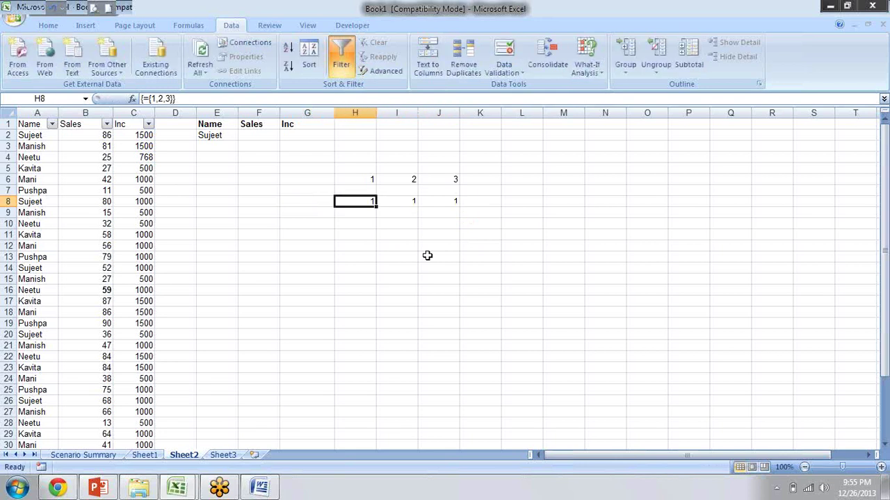
{"action": "key", "text": "shift+Right"}
{"action": "key", "text": "shift+Right"}
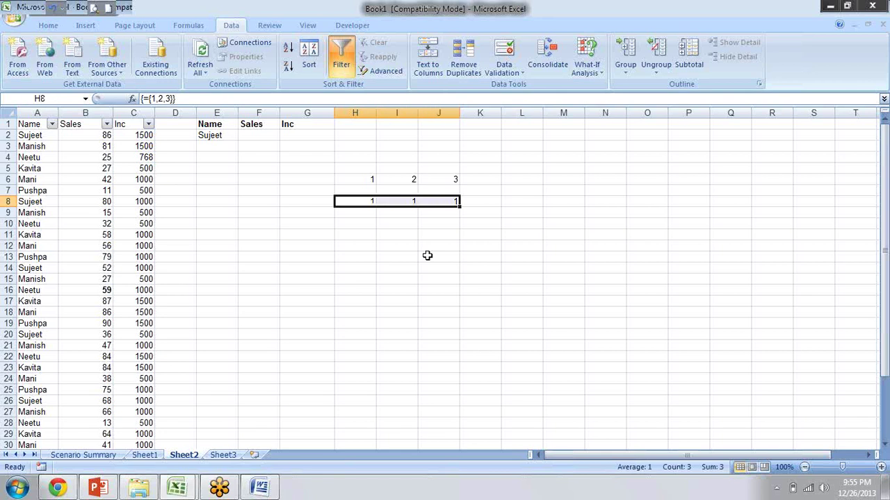
{"action": "key", "text": "F2"}
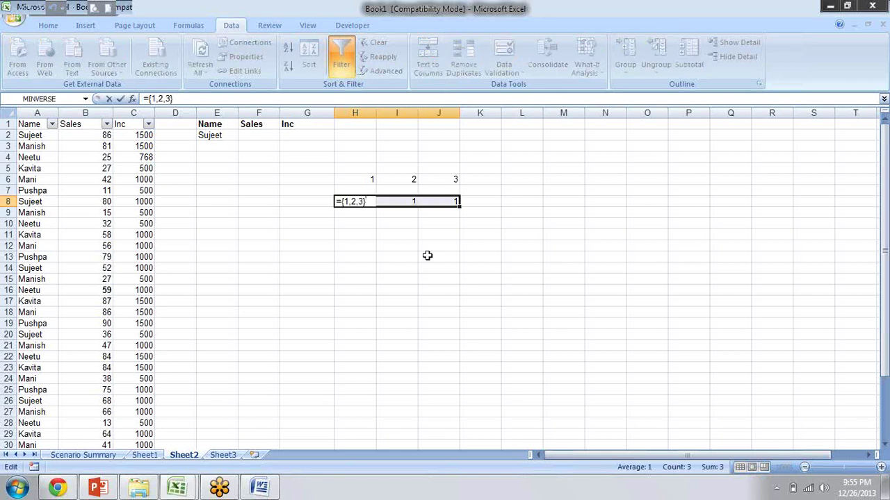
{"action": "key", "text": "ctrl+shift+Return"}
{"action": "key", "text": "shift+Left"}
{"action": "key", "text": "shift+Left"}
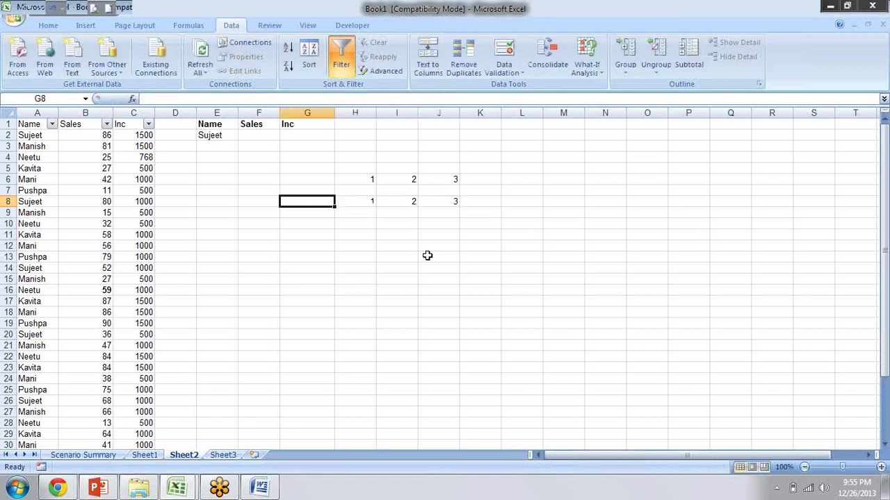
{"action": "key", "text": "Right"}
{"action": "key", "text": "Right"}
{"action": "key", "text": "Right"}
{"action": "key", "text": "Left"}
{"action": "key", "text": "Left"}
{"action": "key", "text": "Left"}
{"action": "key", "text": "Right"}
{"action": "key", "text": "Right"}
{"action": "key", "text": "Right"}
{"action": "key", "text": "Left"}
{"action": "key", "text": "Left"}
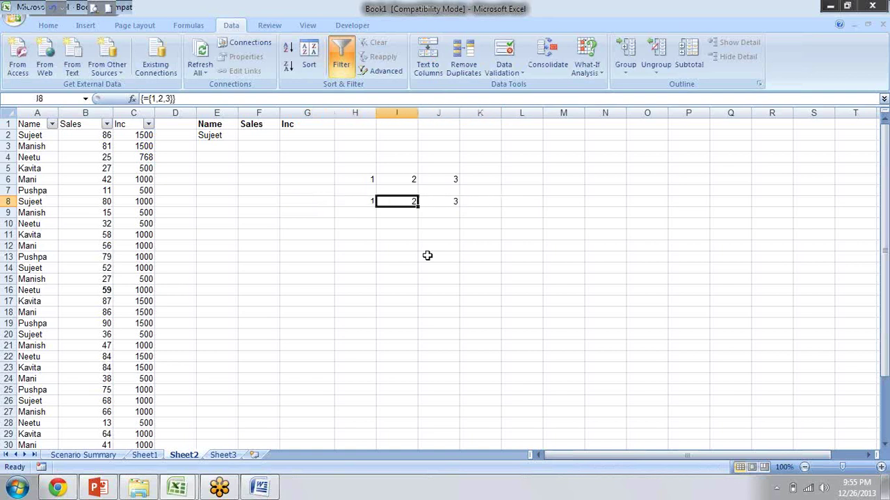
{"action": "key", "text": "Right"}
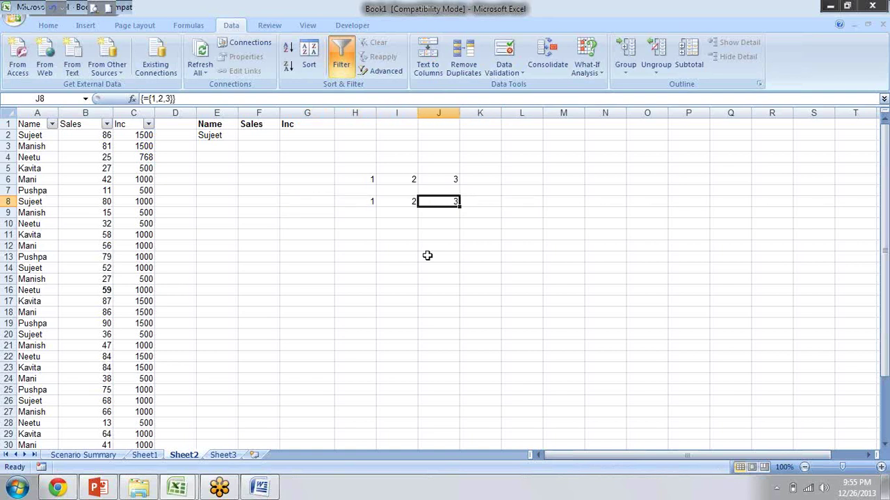
Clear I8:J8 so only H8 keeps the array, then select H8 down to H11.
{"action": "key", "text": "ctrl+slash"}
{"action": "key", "text": "Delete"}
{"action": "type", "text": "1"}
{"action": "key", "text": "Tab"}
{"action": "key", "text": "shift+Right"}
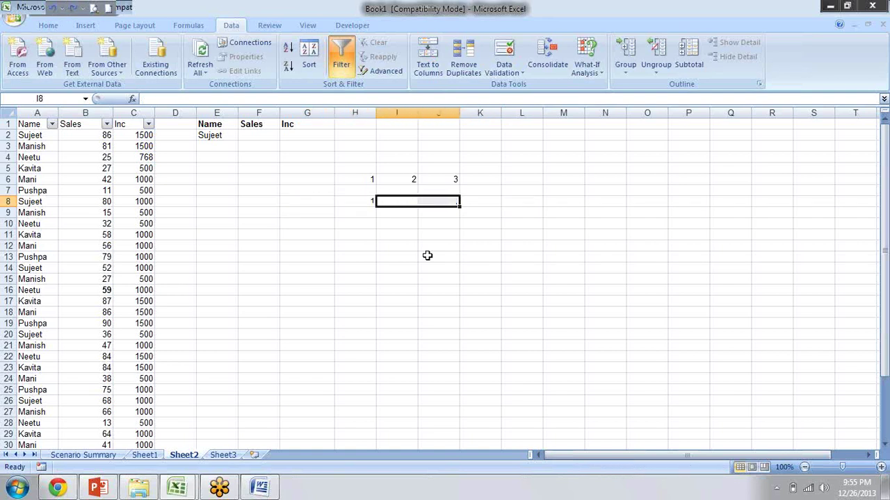
{"action": "key", "text": "Left"}
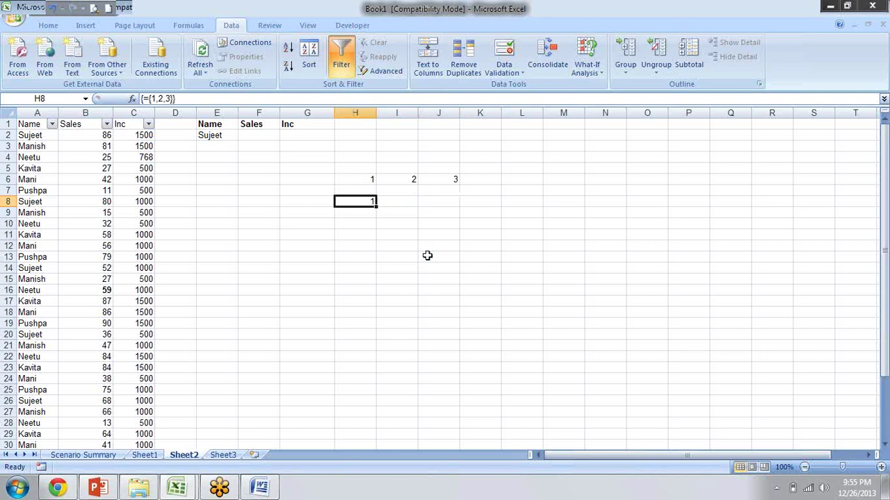
{"action": "key", "text": "shift+Down"}
{"action": "key", "text": "shift+Down"}
{"action": "key", "text": "shift+Down"}
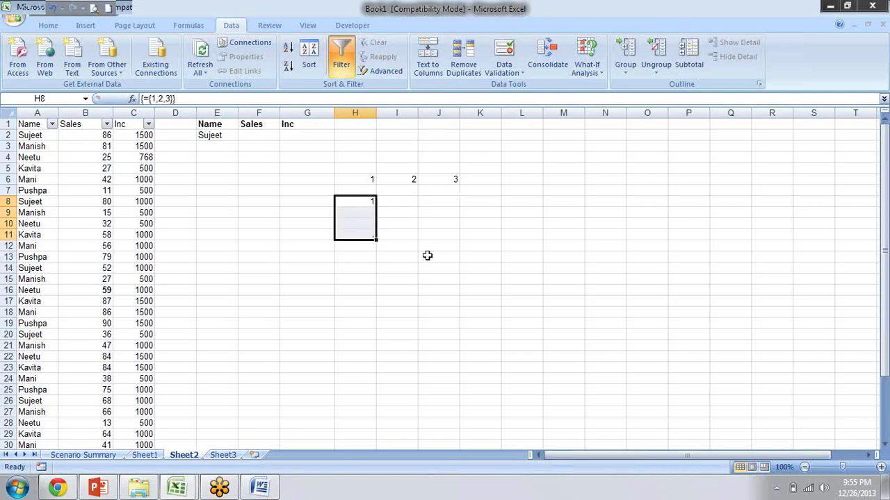
Array-enter {1,2,3} over H8:H11, then undo it back to H8 alone.
{"action": "key", "text": "F2"}
{"action": "key", "text": "ctrl+shift+Return"}
{"action": "key", "text": "shift+BackSpace"}
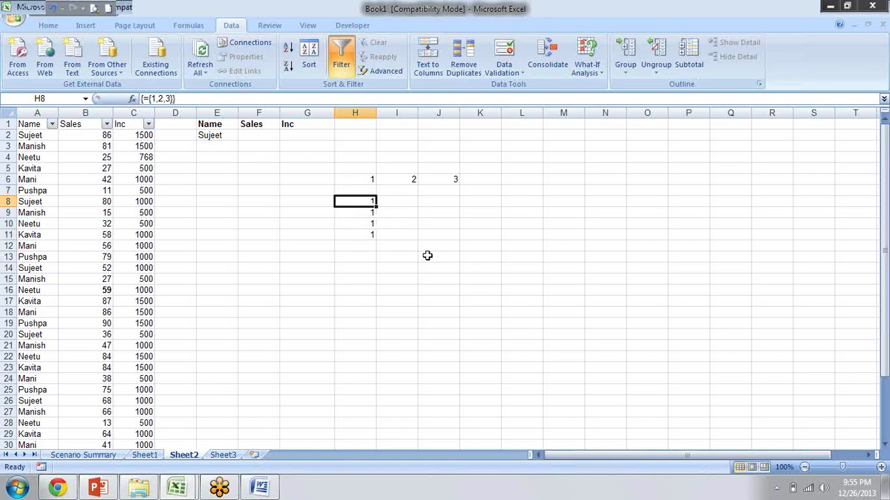
{"action": "key", "text": "ctrl+z"}
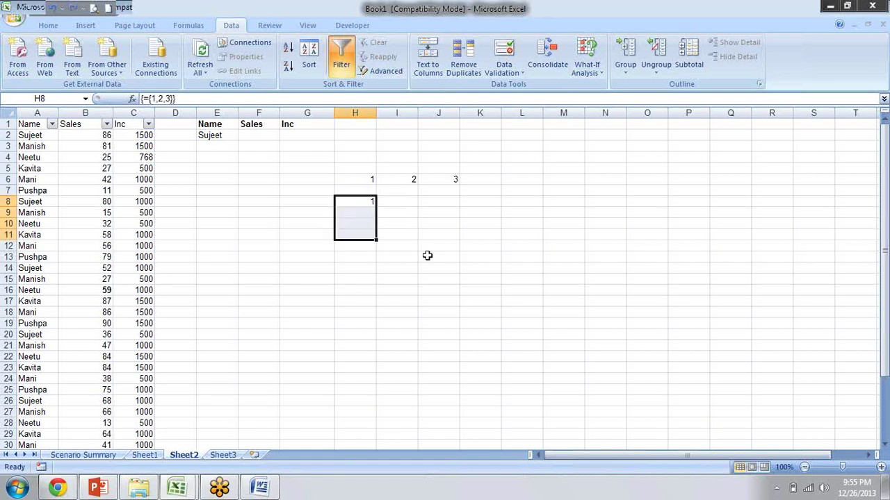
{"action": "key", "text": "shift+BackSpace"}
Change H8's array constant to the vertical ={1;2;3} by replacing commas with semicolons.
{"action": "key", "text": "F2"}
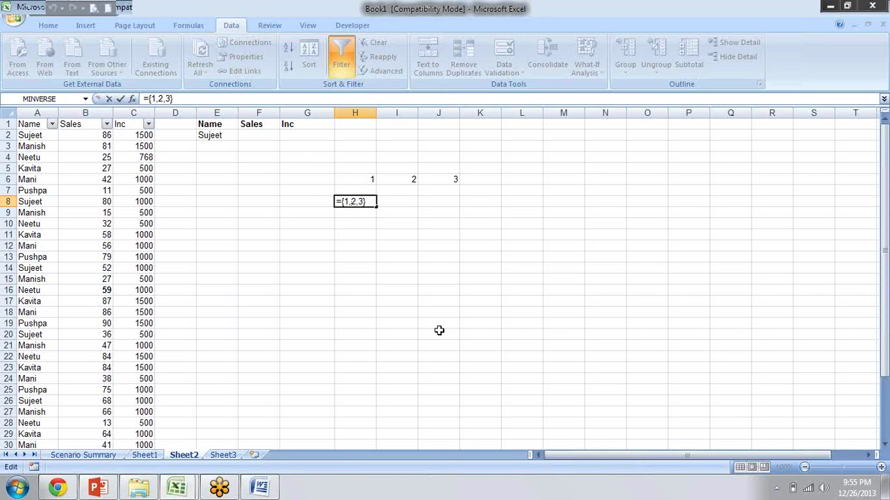
{"action": "key", "text": "BackSpace"}
{"action": "type", "text": ";"}
{"action": "key", "text": "BackSpace"}
{"action": "type", "text": ";2;"}
{"action": "key", "text": "ctrl+shift+Return"}
Array-enter {1;2;3} over H8:H10 so it shows 1, 2, 3 down the column.
{"action": "key", "text": "shift+Down"}
{"action": "key", "text": "shift+Down"}
{"action": "key", "text": "shift+Down"}
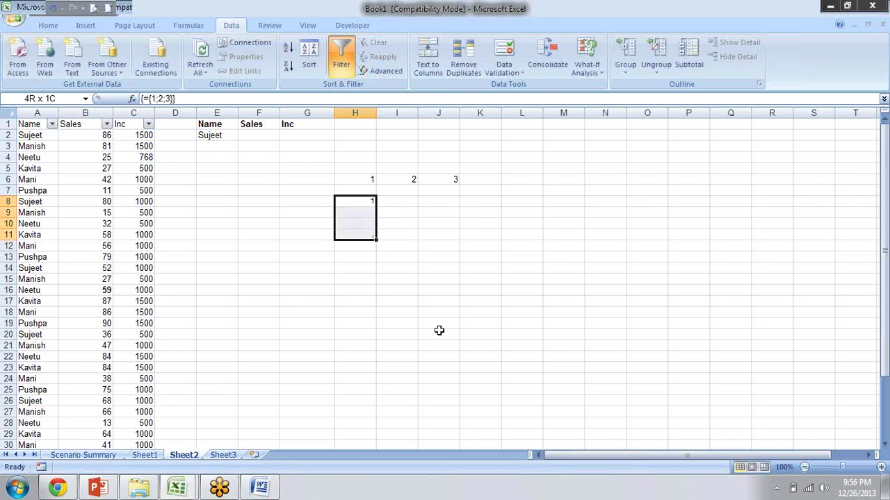
{"action": "key", "text": "shift+Up"}
{"action": "key", "text": "F2"}
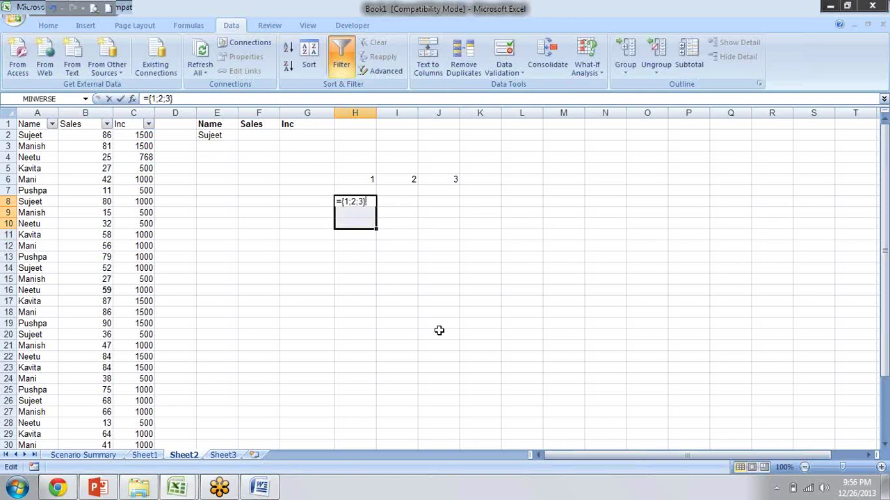
{"action": "key", "text": "ctrl+shift+Return"}
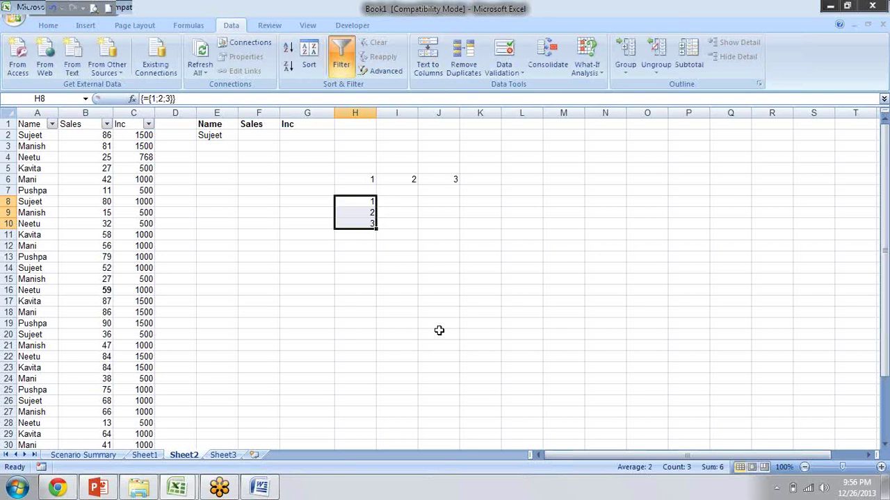
{"action": "key", "text": "Right"}
{"action": "key", "text": "Down"}
{"action": "key", "text": "Down"}
{"action": "key", "text": "Down"}
{"action": "key", "text": "Down"}
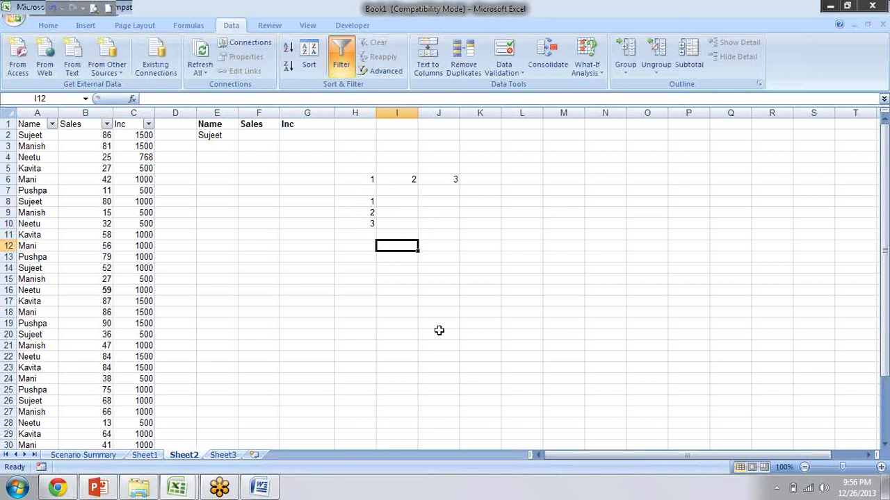
Enter the two-column array constant 1,2;3,4,5,6 in I12 as an array formula.
{"action": "type", "text": "=("}
{"action": "type", "text": "1"}
{"action": "type", "text": ",2,"}
{"action": "key", "text": "BackSpace"}
{"action": "type", "text": ";"}
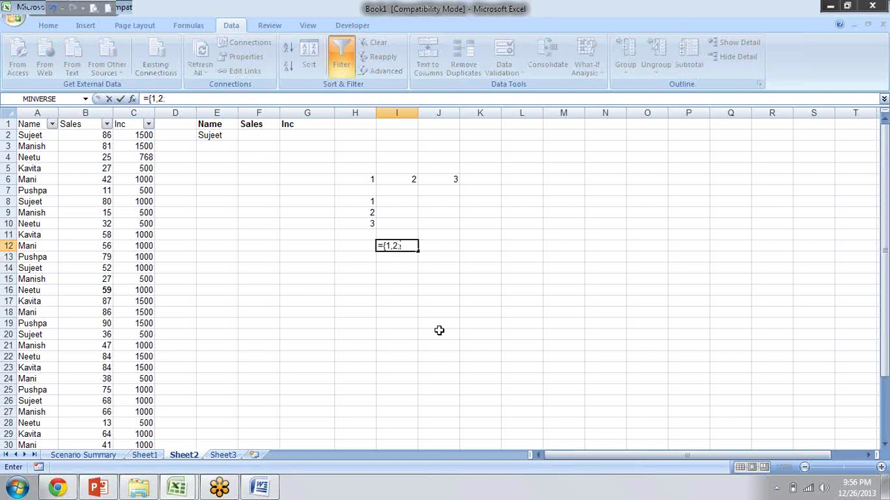
{"action": "type", "text": "3,4"}
{"action": "type", "text": ","}
{"action": "type", "text": "5,6"}
{"action": "type", "text": "}"}
{"action": "key", "text": "ctrl+shift+Return"}
Array-enter I12's formula across the block I12:L21.
{"action": "key", "text": "shift+Right"}
{"action": "key", "text": "shift+Down"}
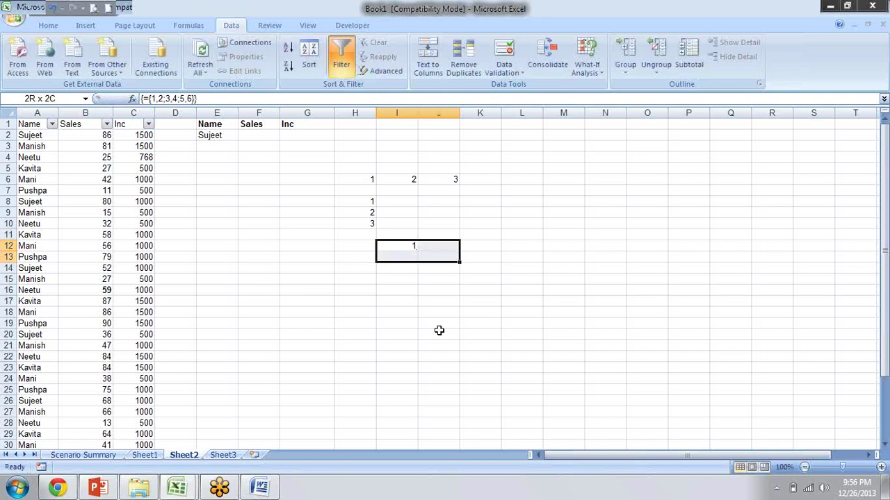
{"action": "key", "text": "shift+Right"}
{"action": "key", "text": "shift+Right"}
{"action": "key", "text": "shift+Down"}
{"action": "key", "text": "shift+Down"}
{"action": "key", "text": "shift+Down"}
{"action": "key", "text": "shift+Down"}
{"action": "key", "text": "shift+Down"}
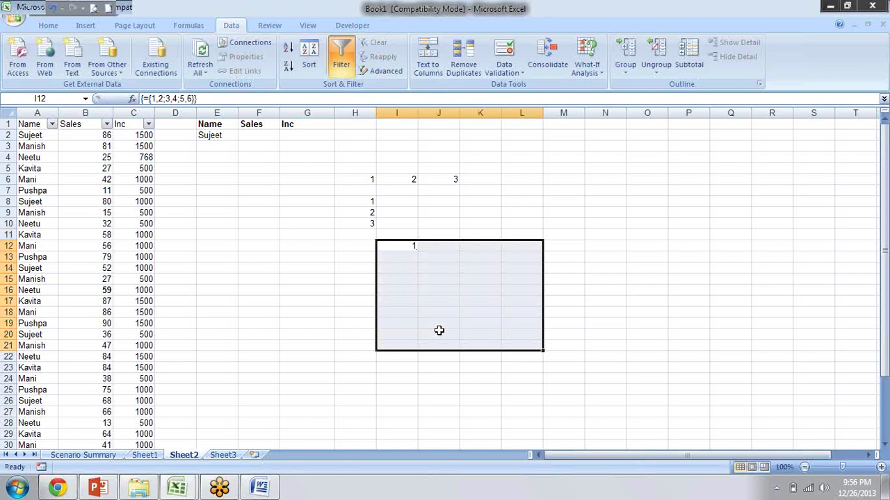
{"action": "key", "text": "F2"}
{"action": "key", "text": "ctrl+shift+Return"}
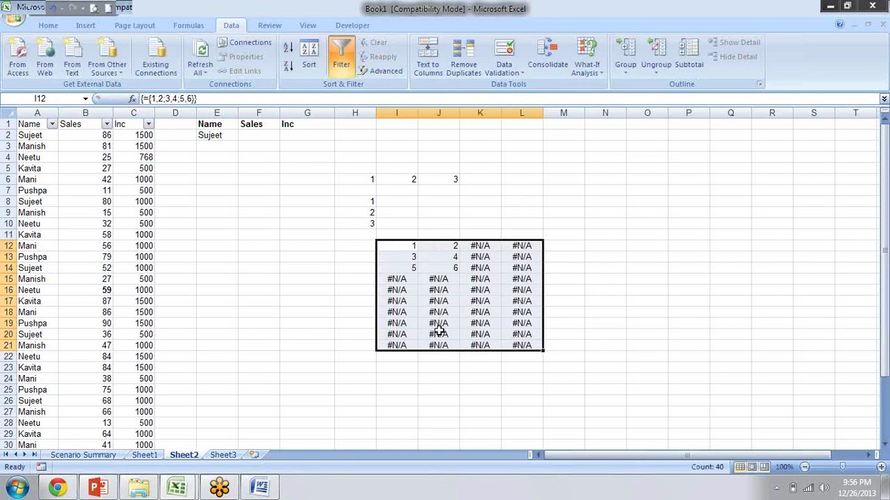
Check the I12:L21 results cell by cell, including the #N/A cells.
{"action": "key", "text": "Right"}
{"action": "key", "text": "Left"}
{"action": "key", "text": "Right"}
{"action": "key", "text": "Right"}
{"action": "key", "text": "Left"}
{"action": "key", "text": "Left"}
{"action": "key", "text": "Down"}
{"action": "key", "text": "Down"}
{"action": "key", "text": "Up"}
{"action": "key", "text": "Up"}
{"action": "key", "text": "Right"}
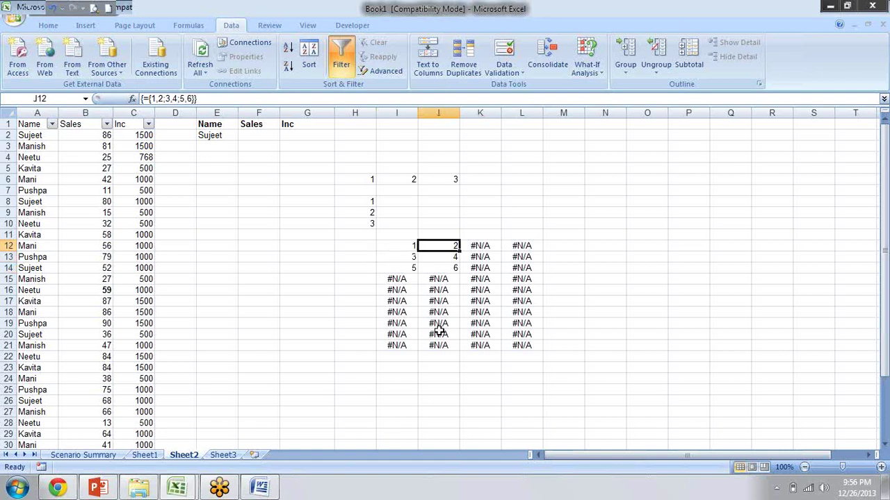
{"action": "key", "text": "Down"}
{"action": "key", "text": "Left"}
{"action": "key", "text": "Right"}
{"action": "key", "text": "Left"}
{"action": "key", "text": "Down"}
{"action": "key", "text": "Right"}
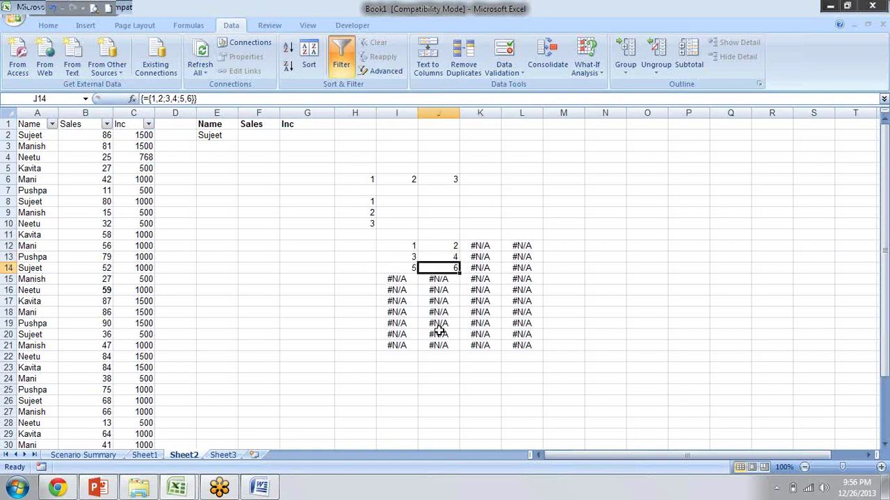
{"action": "key", "text": "Up"}
{"action": "key", "text": "Left"}
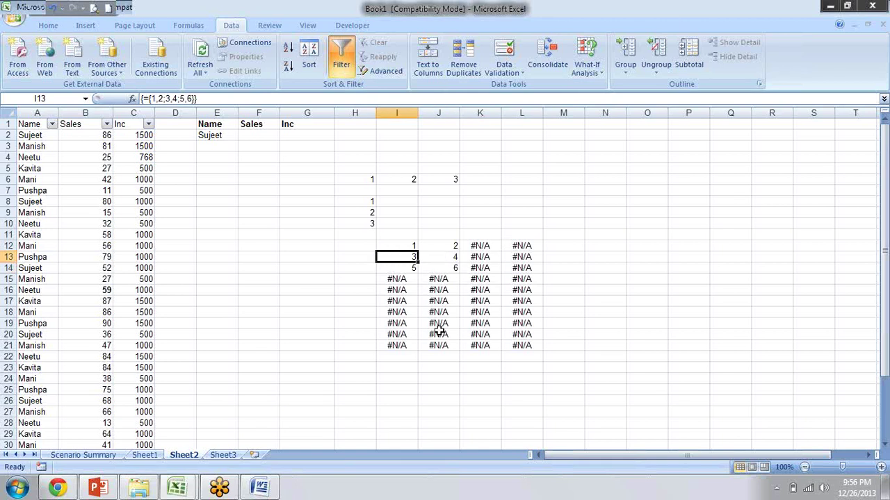
{"action": "key", "text": "Up"}
{"action": "key", "text": "F2"}
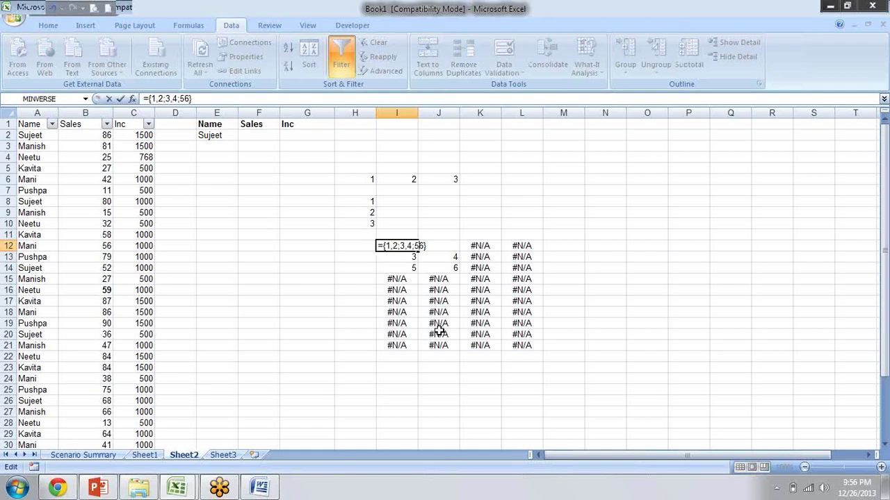
{"action": "type", "text": ";"}
Change the comma between 5 and 6 to a semicolon in the I12:L21 array constant.
{"action": "key", "text": "Return"}
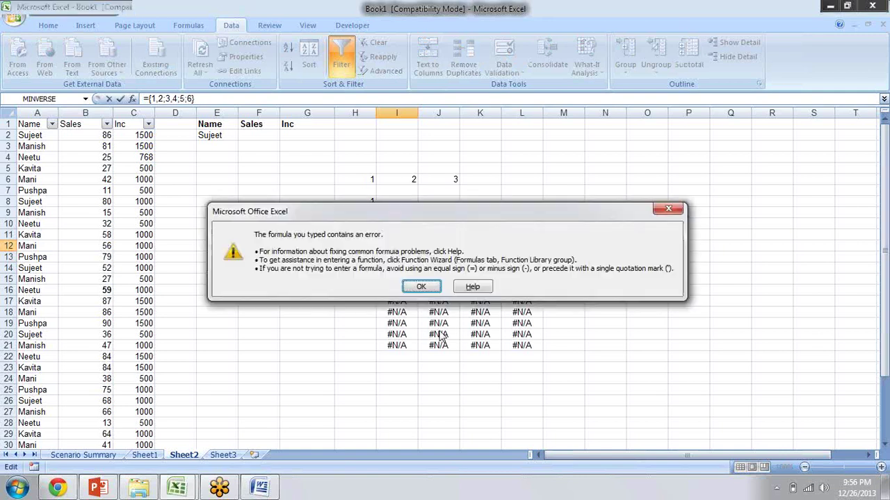
{"action": "key", "text": "Return"}
{"action": "key", "text": "Right"}
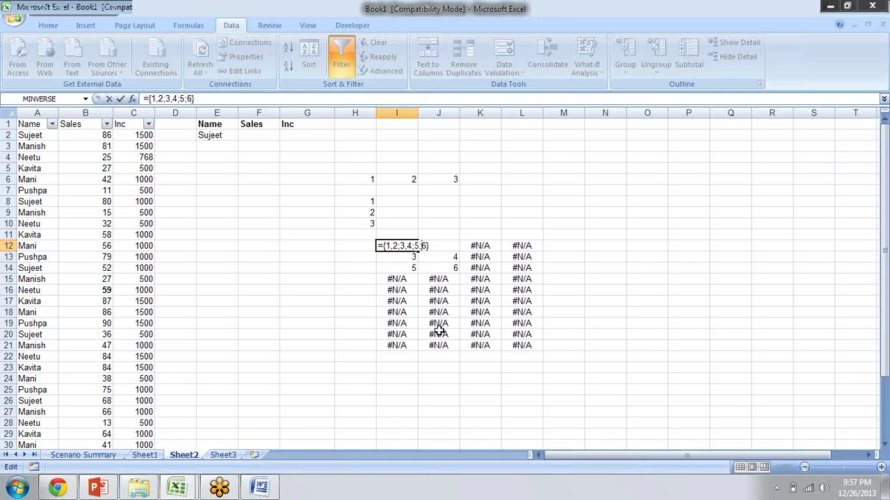
{"action": "key", "text": "ctrl+shift+Return"}
{"action": "key", "text": "ctrl+a"}
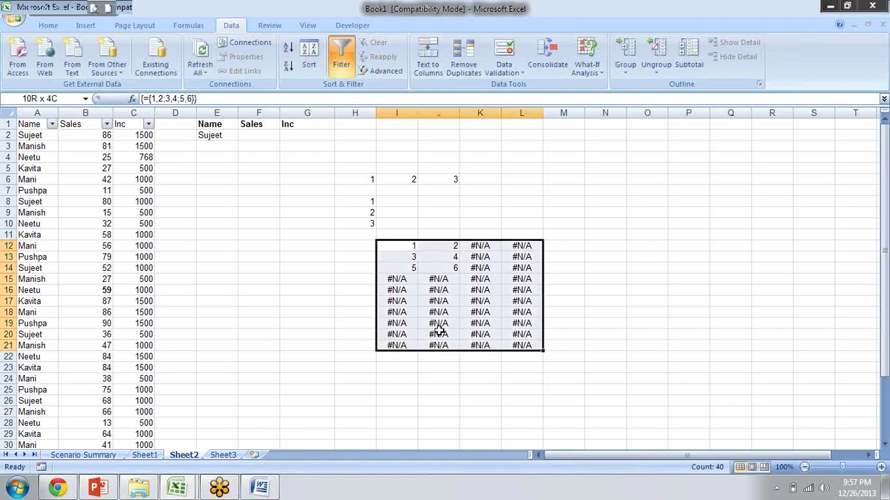
{"action": "key", "text": "F2"}
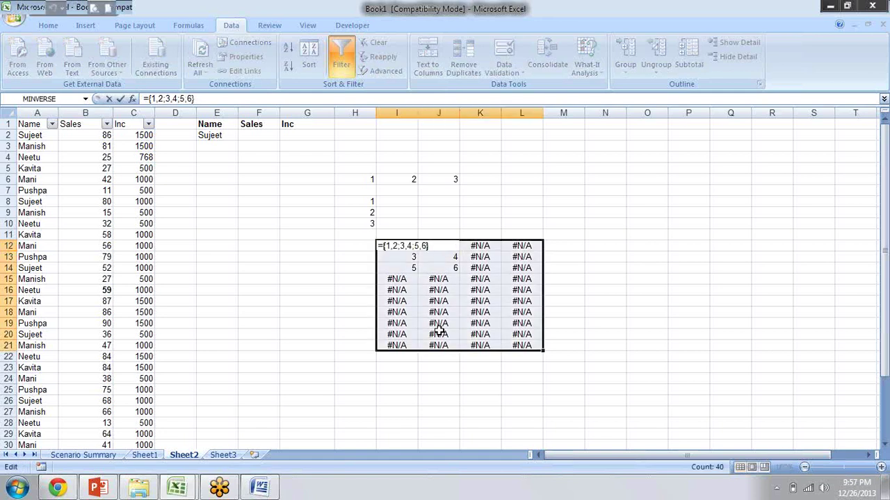
{"action": "key", "text": "Left"}
{"action": "key", "text": "Left"}
{"action": "key", "text": "BackSpace"}
{"action": "type", "text": ";"}
{"action": "key", "text": "ctrl+shift+Return"}
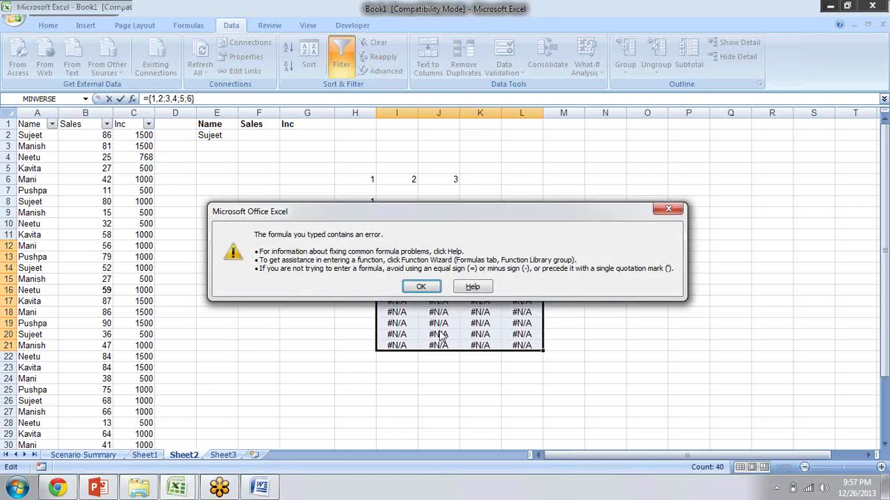
{"action": "key", "text": "Return"}
{"action": "key", "text": "Left"}
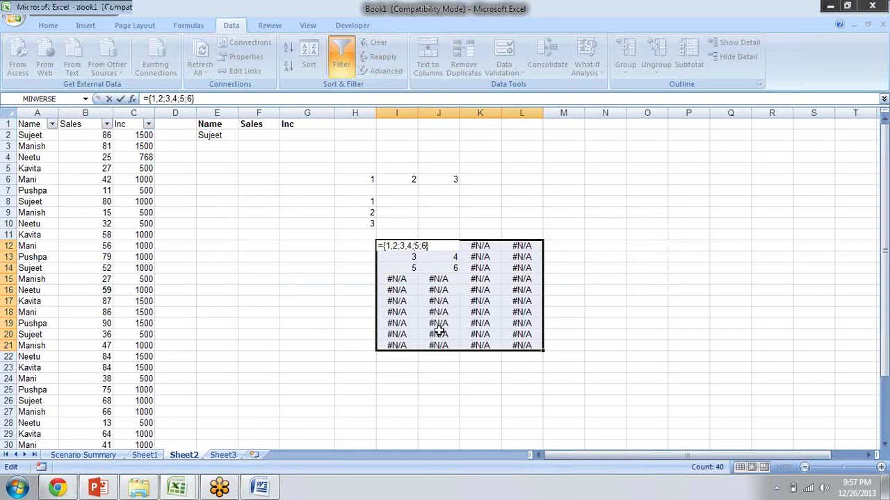
Restore and recommit the array formula across I12:L21 after a formula error.
{"action": "key", "text": "ctrl+shift+Return"}
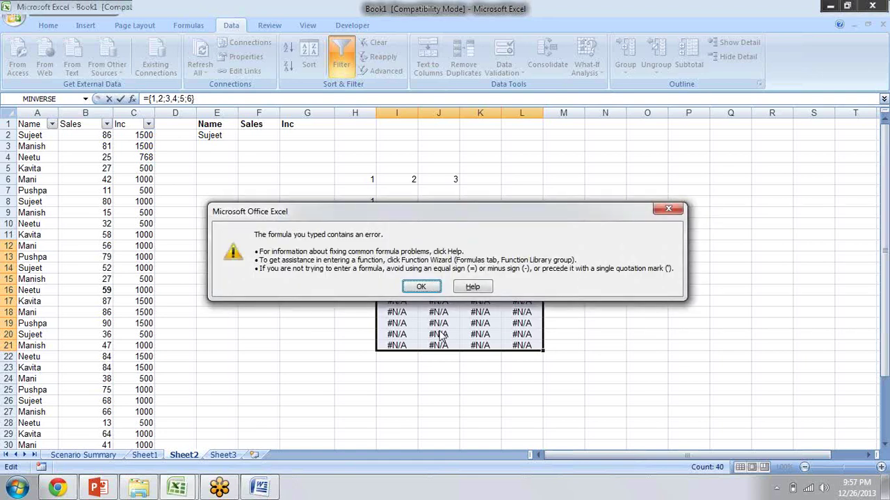
{"action": "key", "text": "Return"}
{"action": "type", "text": ","}
{"action": "key", "text": "ctrl+shift+Return"}
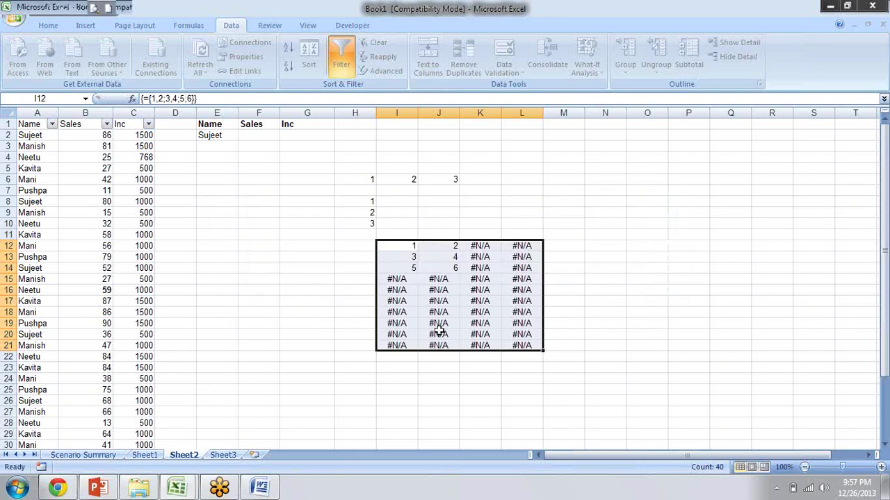
{"action": "key", "text": "Down"}
{"action": "key", "text": "Up"}
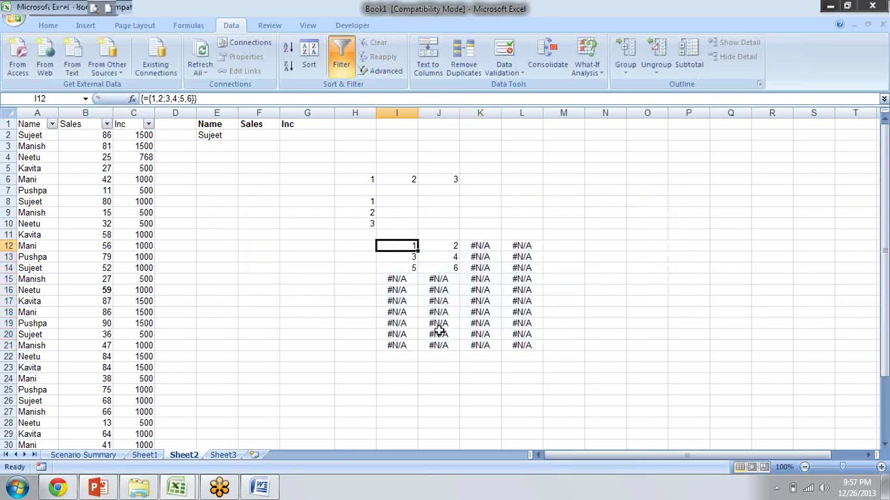
{"action": "key", "text": "F2"}
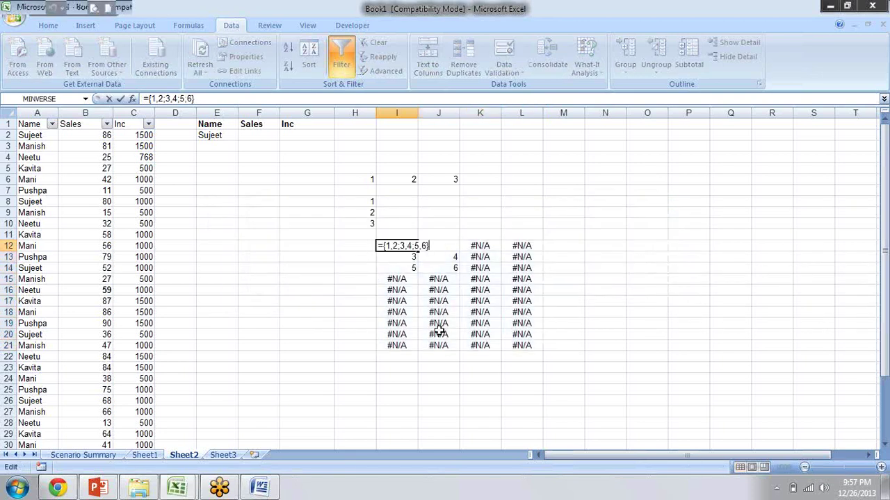
{"action": "key", "text": "ctrl+shift+Return"}
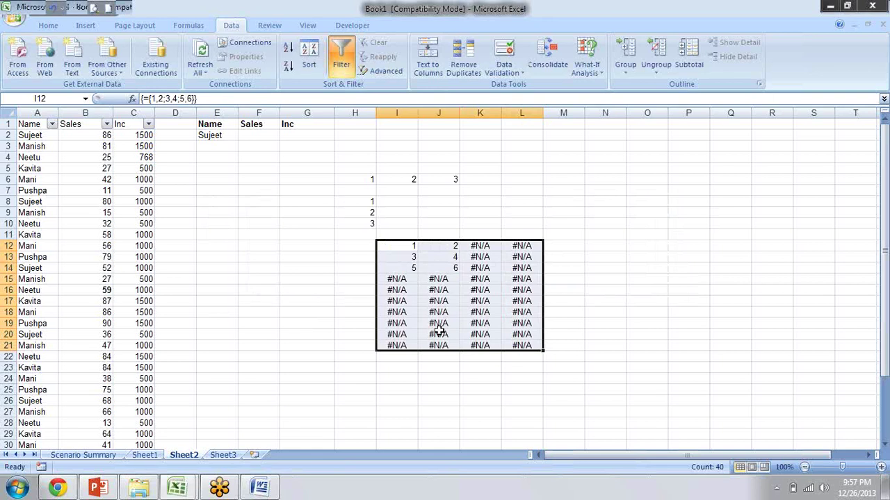
Correct the array constant to {1,2;3,4;5,6} and array-enter it into the block.
{"action": "key", "text": "F2"}
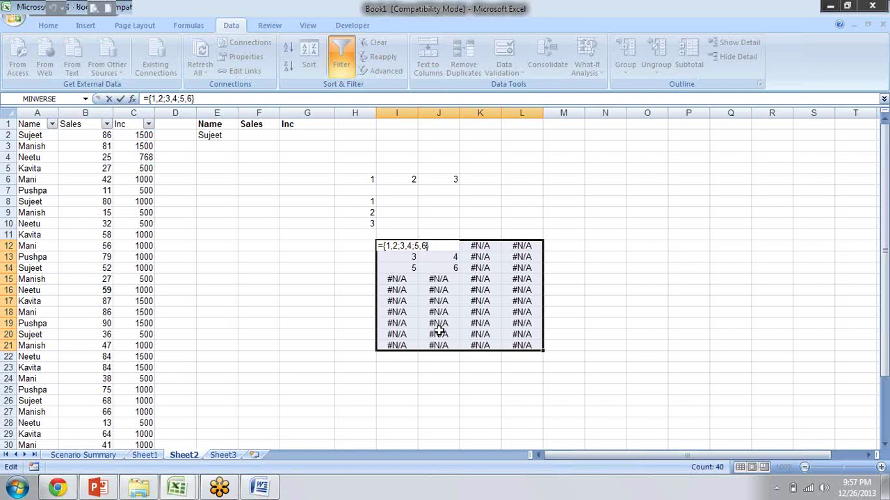
{"action": "type", "text": ";"}
{"action": "type", "text": "3"}
{"action": "key", "text": "BackSpace"}
{"action": "key", "text": "BackSpace"}
{"action": "type", "text": ",3"}
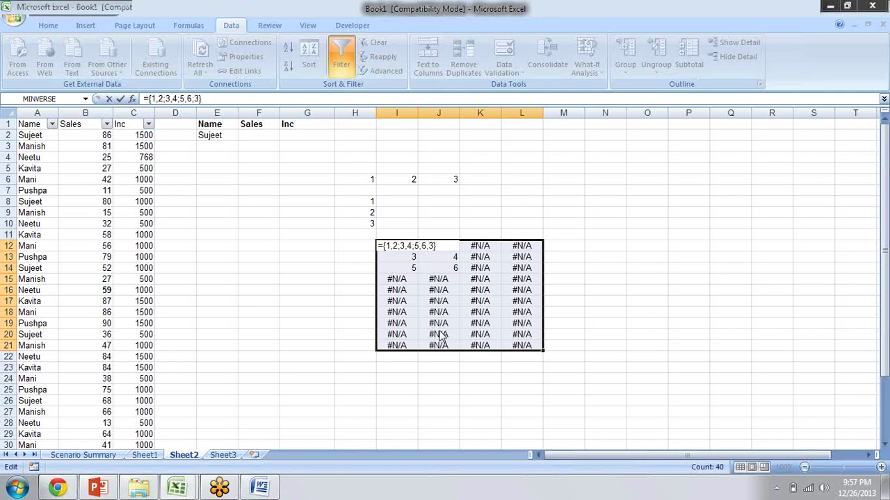
{"action": "key", "text": "ctrl+shift+Return"}
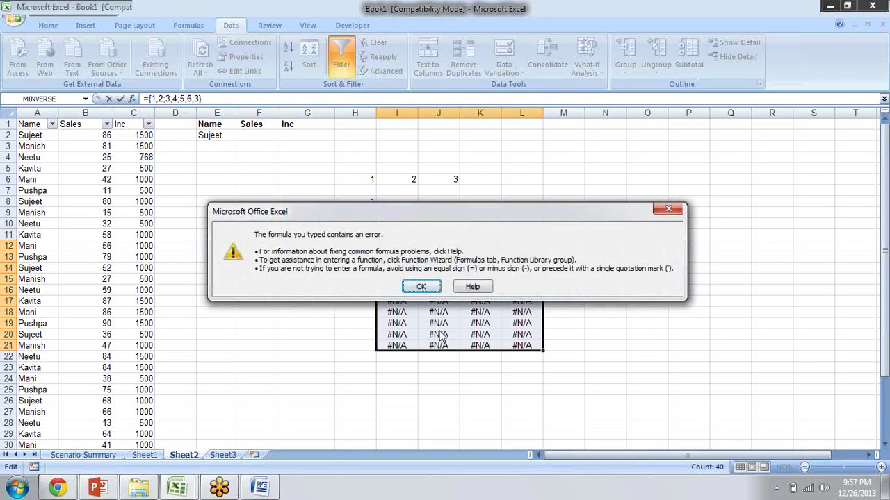
{"action": "key", "text": "Return"}
{"action": "key", "text": "BackSpace"}
{"action": "key", "text": "BackSpace"}
{"action": "key", "text": "ctrl+shift+Return"}
{"action": "key", "text": "Down"}
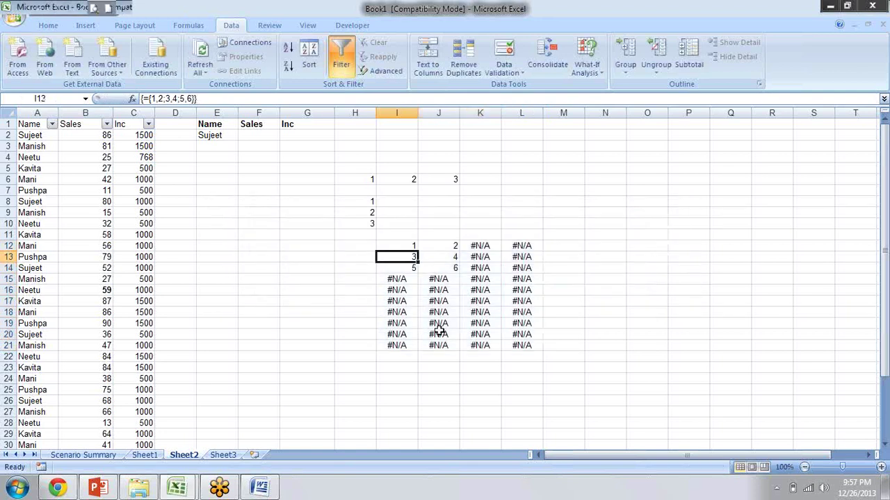
Step through the results to confirm 1–6 in I12:J14 and #N/A elsewhere.
{"action": "key", "text": "shift+Right"}
{"action": "key", "text": "shift+Left"}
{"action": "key", "text": "shift+Right"}
{"action": "key", "text": "Down"}
{"action": "key", "text": "shift+Right"}
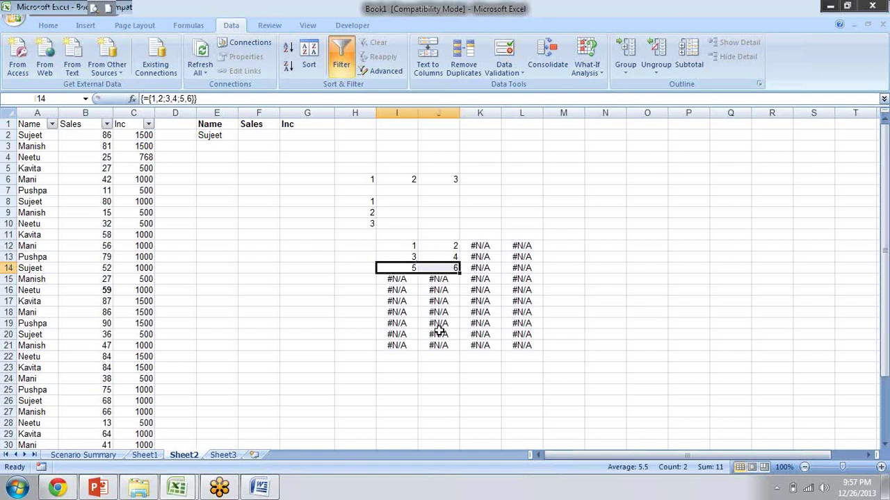
{"action": "key", "text": "Down"}
{"action": "key", "text": "Down"}
{"action": "key", "text": "Down"}
{"action": "key", "text": "Up"}
{"action": "key", "text": "Up"}
{"action": "key", "text": "Up"}
{"action": "key", "text": "Up"}
{"action": "key", "text": "Up"}
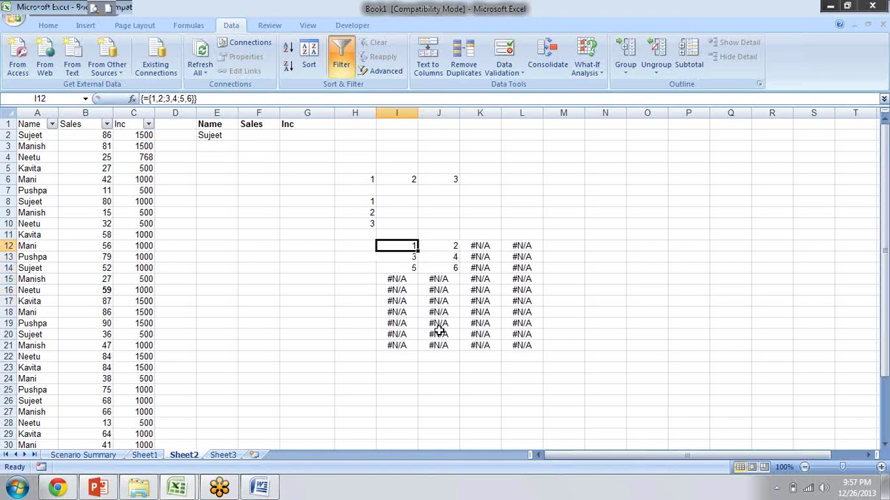
{"action": "key", "text": "Right"}
{"action": "key", "text": "Right"}
{"action": "key", "text": "Right"}
{"action": "key", "text": "Left"}
{"action": "key", "text": "Left"}
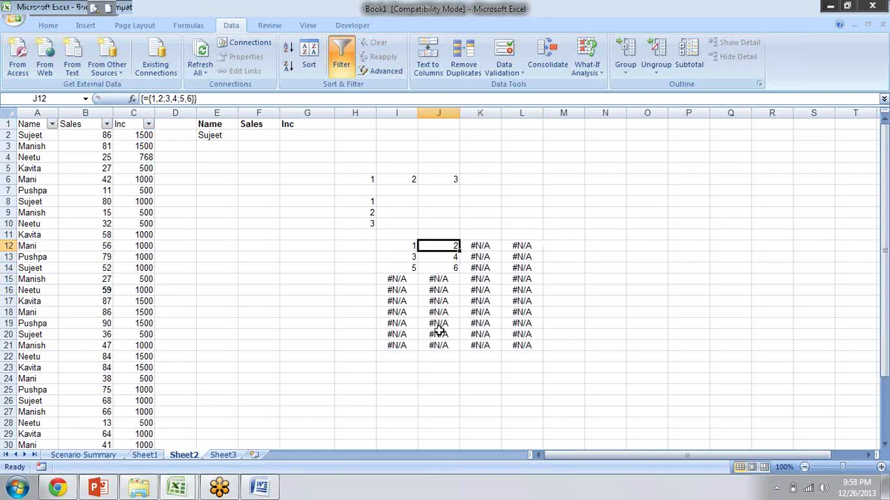
Clear the I12:L21 array block.
{"action": "key", "text": "Left"}
{"action": "key", "text": "ctrl+shift+Right"}
{"action": "key", "text": "ctrl+shift+Down"}
{"action": "key", "text": "Delete"}
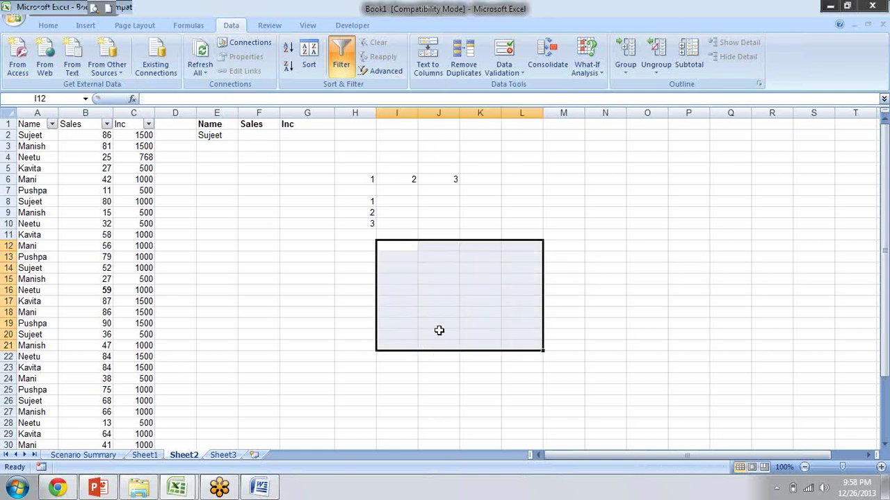
Clear the H6:J10 array values.
{"action": "key", "text": "Up"}
{"action": "key", "text": "Up"}
{"action": "key", "text": "Up"}
{"action": "key", "text": "Up"}
{"action": "key", "text": "Up"}
{"action": "key", "text": "Up"}
{"action": "key", "text": "Left"}
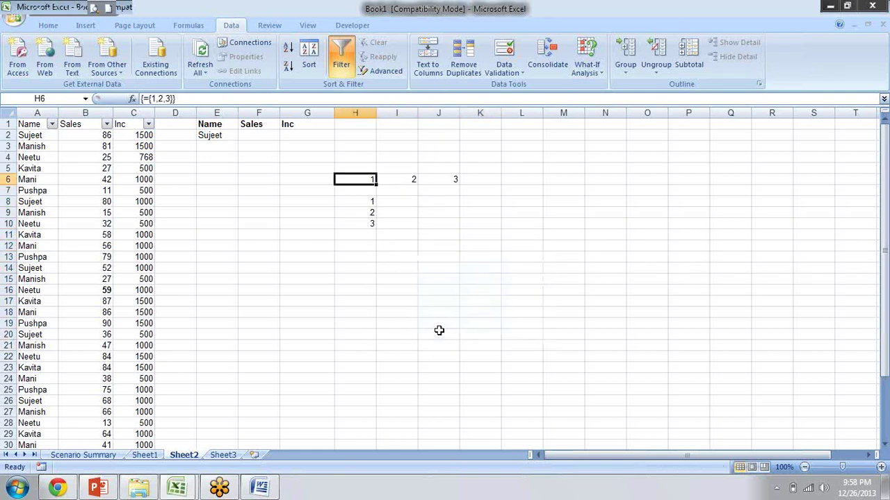
{"action": "key", "text": "shift+Right"}
{"action": "key", "text": "shift+Right"}
{"action": "key", "text": "shift+Down"}
{"action": "key", "text": "shift+Down"}
{"action": "key", "text": "shift+Down"}
{"action": "key", "text": "shift+Down"}
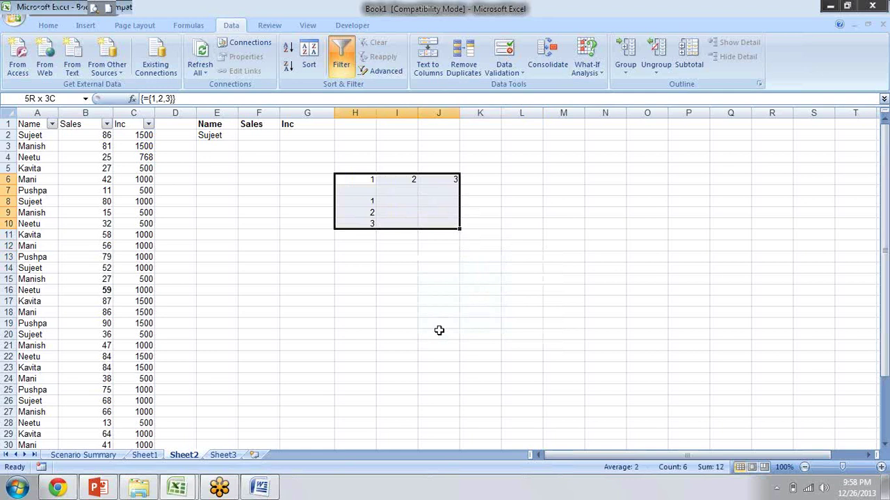
{"action": "key", "text": "Delete"}
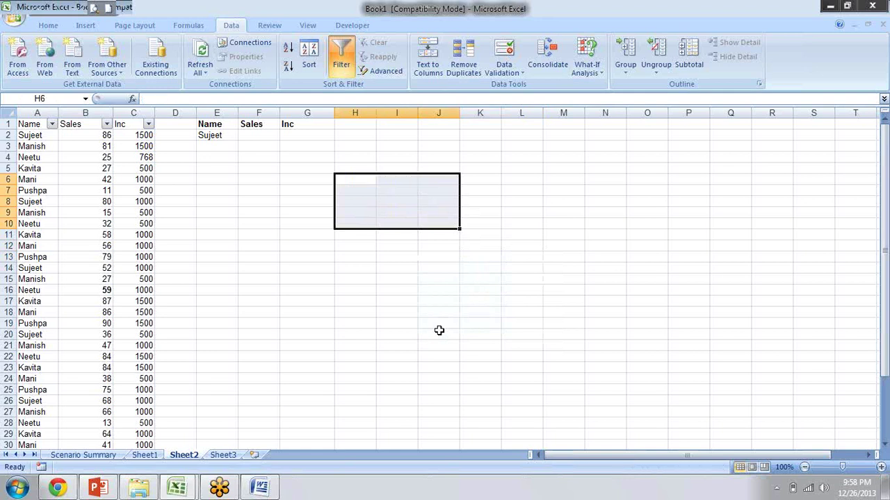
{"action": "key", "text": "Left"}
{"action": "key", "text": "Left"}
{"action": "key", "text": "Left"}
{"action": "key", "text": "Left"}
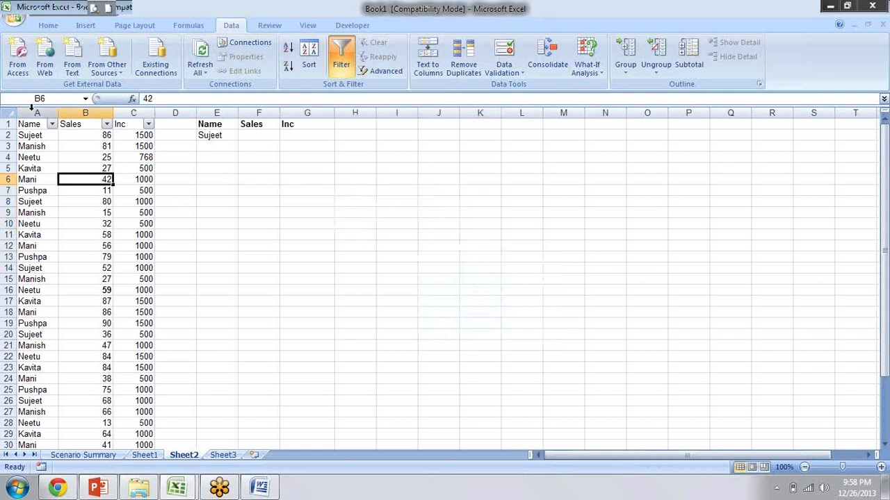
Insert a new column before Name and give it the heading EID.
{"action": "right_click", "coordinate": [36, 124]}
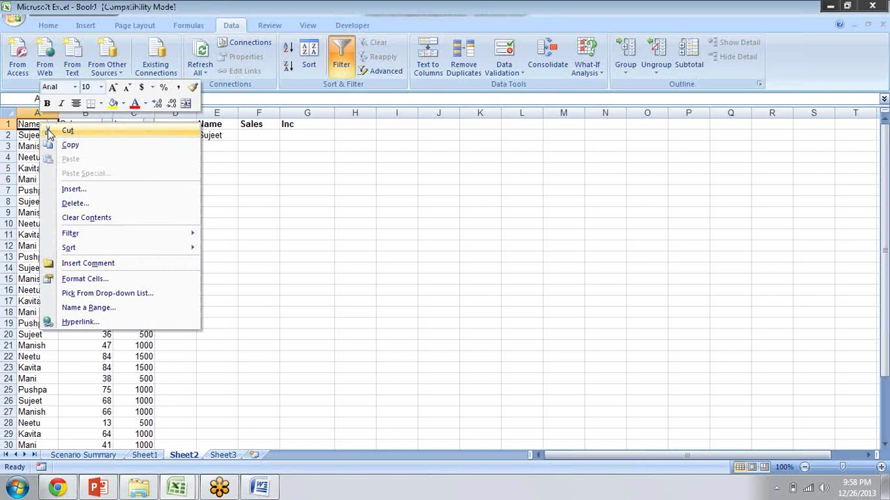
{"action": "left_click", "coordinate": [32, 113]}
{"action": "right_click", "coordinate": [31, 112]}
{"action": "left_click", "coordinate": [96, 179]}
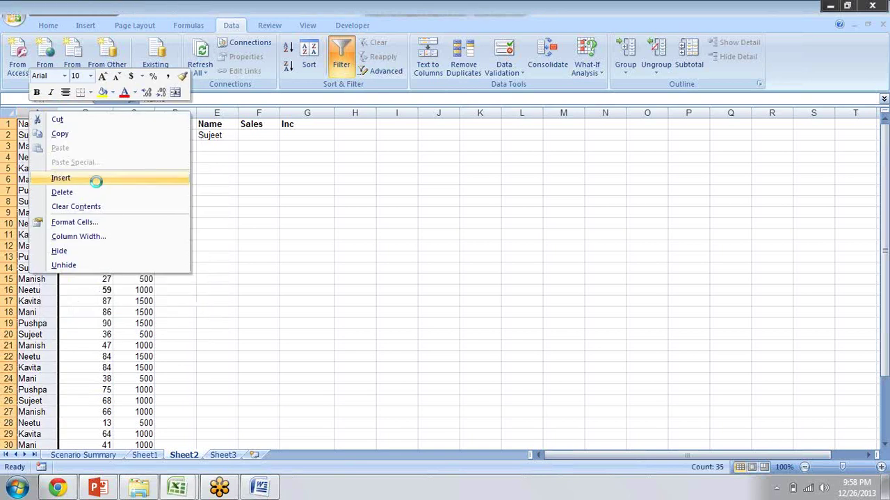
{"action": "type", "text": "EID"}
{"action": "key", "text": "Return"}
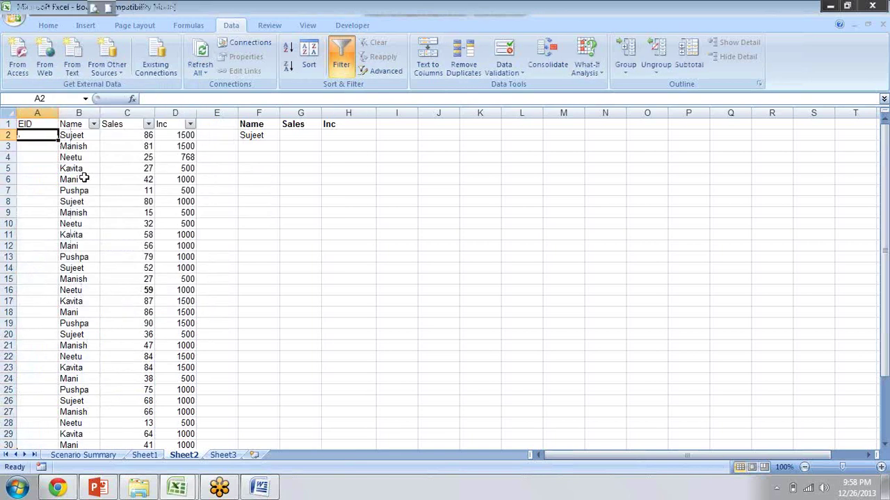
Enter P001 in A2 and fill the ID series down the table.
{"action": "type", "text": "P001"}
{"action": "key", "text": "Return"}
{"action": "key", "text": "Up"}
{"action": "double_click", "coordinate": [59, 140]}
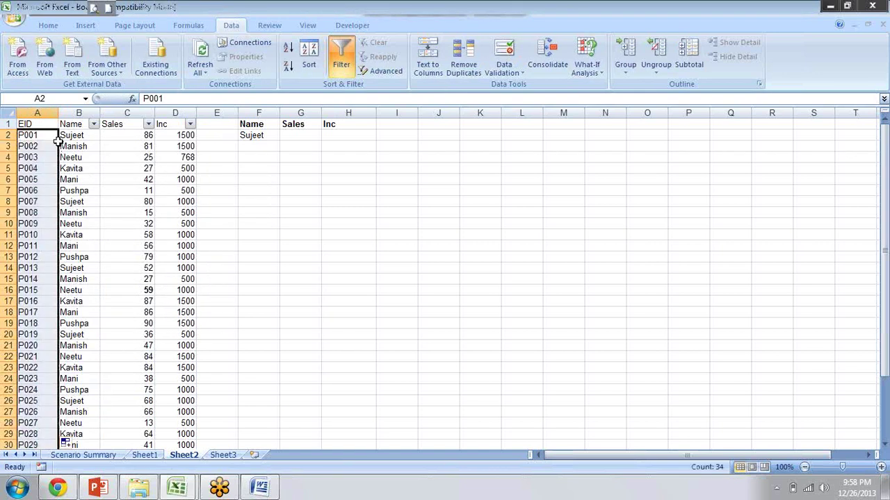
Select the shifted Name/Sales/Inc criteria block F1:H2.
{"action": "key", "text": "Up"}
{"action": "key", "text": "Right"}
{"action": "key", "text": "Right"}
{"action": "key", "text": "Right"}
{"action": "key", "text": "Right"}
{"action": "key", "text": "Right"}
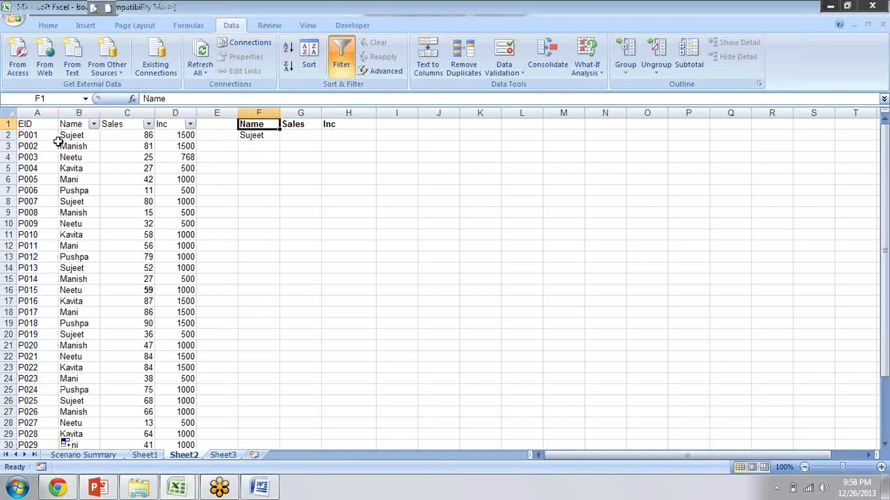
{"action": "key", "text": "shift+Right"}
{"action": "key", "text": "shift+Right"}
{"action": "key", "text": "shift+Down"}
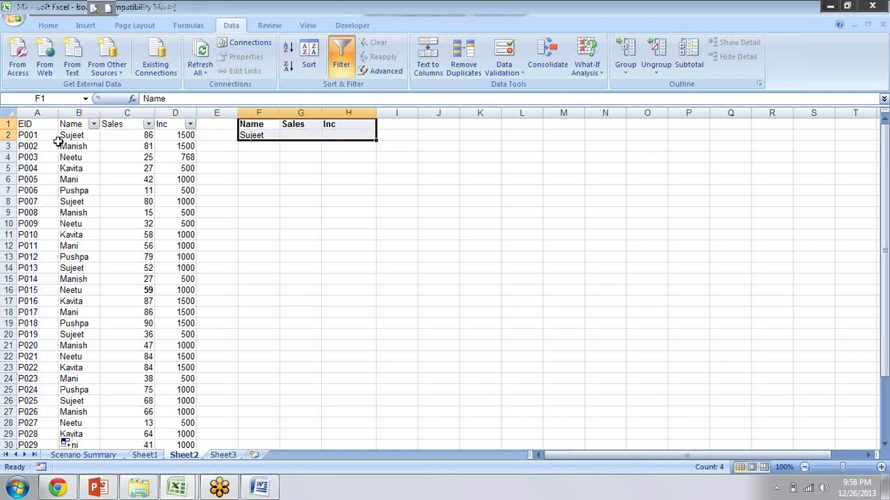
Move the Name/Sales/Inc block one column right so it starts at G1.
{"action": "key", "text": "ctrl+x"}
{"action": "key", "text": "Right"}
{"action": "key", "text": "ctrl+v"}
{"action": "key", "text": "Left"}
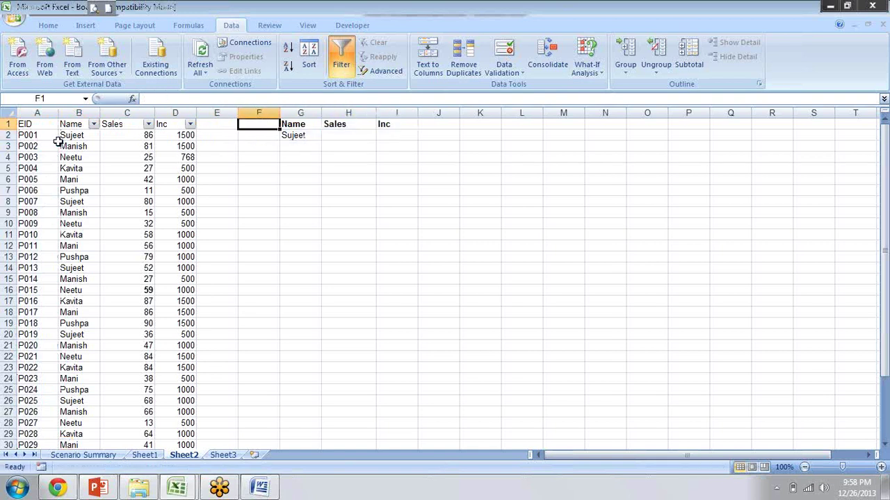
Enter the heading EID in F1 and P001 in F2, clearing Sujeet from G2.
{"action": "type", "text": "EID"}
{"action": "key", "text": "Return"}
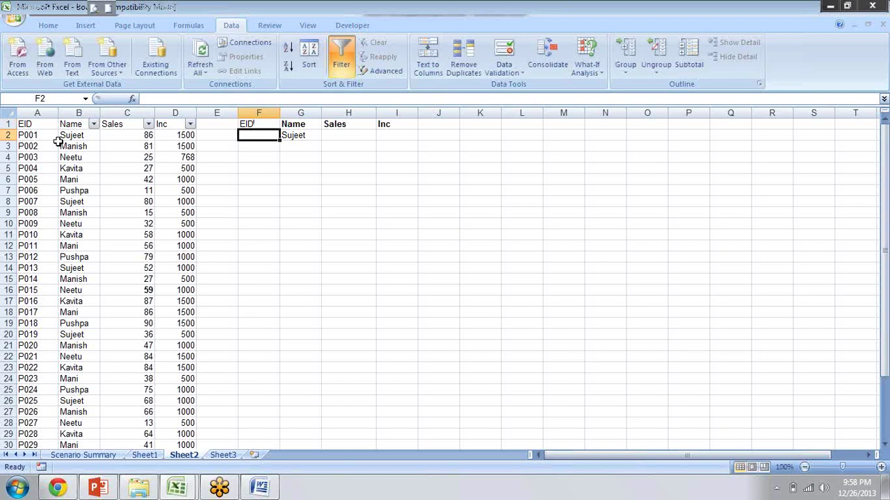
{"action": "key", "text": "Right"}
{"action": "key", "text": "Delete"}
{"action": "key", "text": "Left"}
{"action": "type", "text": "P"}
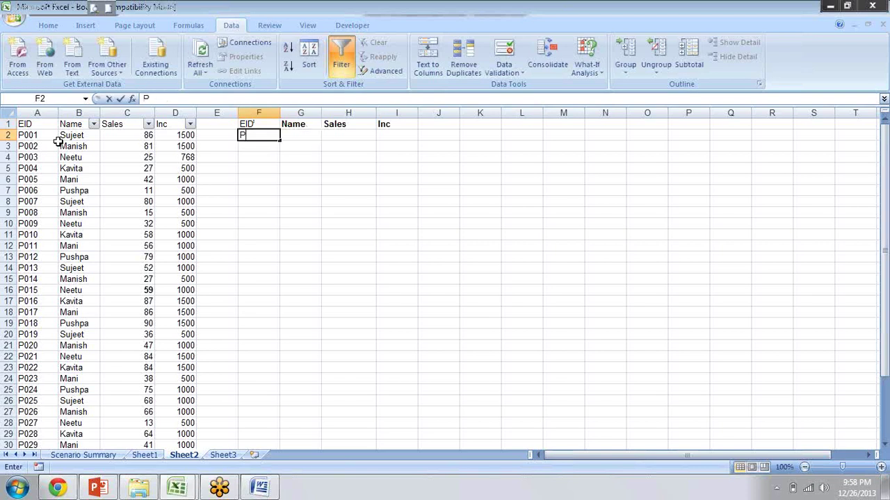
{"action": "type", "text": "001"}
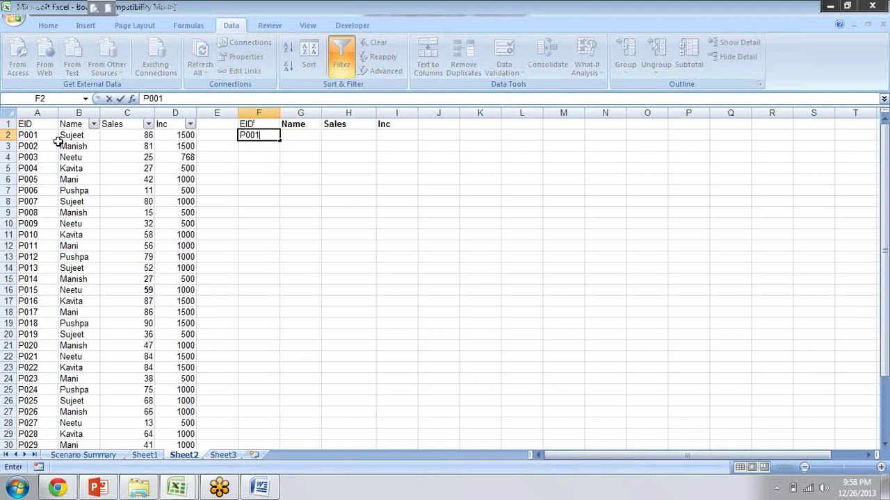
{"action": "key", "text": "Return"}
Copy the P009 ID from the EID column into F3.
{"action": "key", "text": "Home"}
{"action": "key", "text": "Down"}
{"action": "key", "text": "Down"}
{"action": "key", "text": "Down"}
{"action": "key", "text": "Down"}
{"action": "key", "text": "ctrl+c"}
{"action": "key", "text": "Right"}
{"action": "key", "text": "Right"}
{"action": "key", "text": "Right"}
{"action": "key", "text": "Up"}
{"action": "key", "text": "Up"}
{"action": "key", "text": "Up"}
{"action": "key", "text": "Up"}
{"action": "key", "text": "Right"}
{"action": "key", "text": "Up"}
{"action": "key", "text": "Return"}
{"action": "key", "text": "Right"}
{"action": "key", "text": "Right"}
{"action": "key", "text": "Left"}
Begin a =VLOOKUP( formula in G2 under the Name heading.
{"action": "key", "text": "Up"}
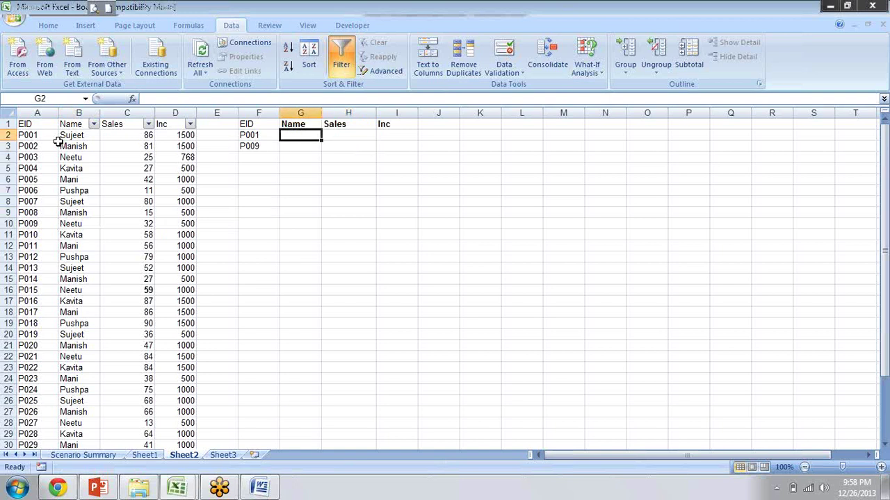
{"action": "key", "text": "Right"}
{"action": "key", "text": "Up"}
{"action": "key", "text": "Left"}
{"action": "key", "text": "Right"}
{"action": "key", "text": "Right"}
{"action": "key", "text": "Right"}
{"action": "key", "text": "Left"}
{"action": "key", "text": "Left"}
{"action": "key", "text": "Left"}
{"action": "key", "text": "Right"}
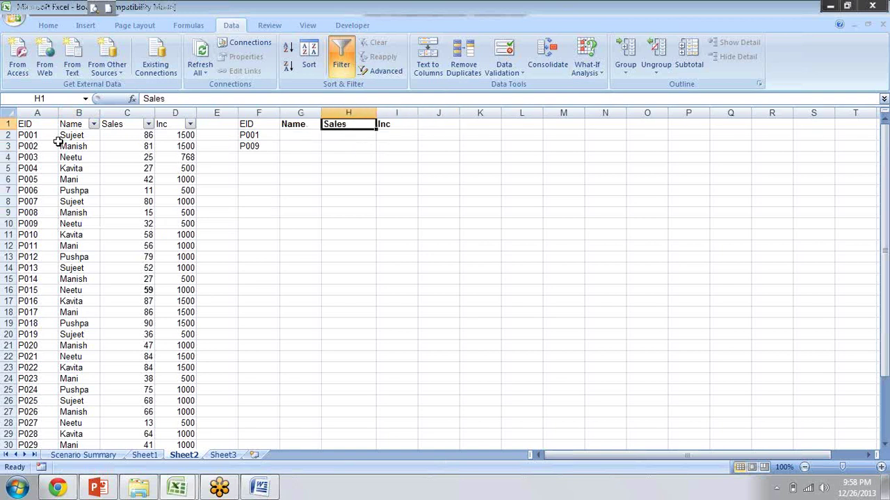
{"action": "key", "text": "Left"}
{"action": "key", "text": "Down"}
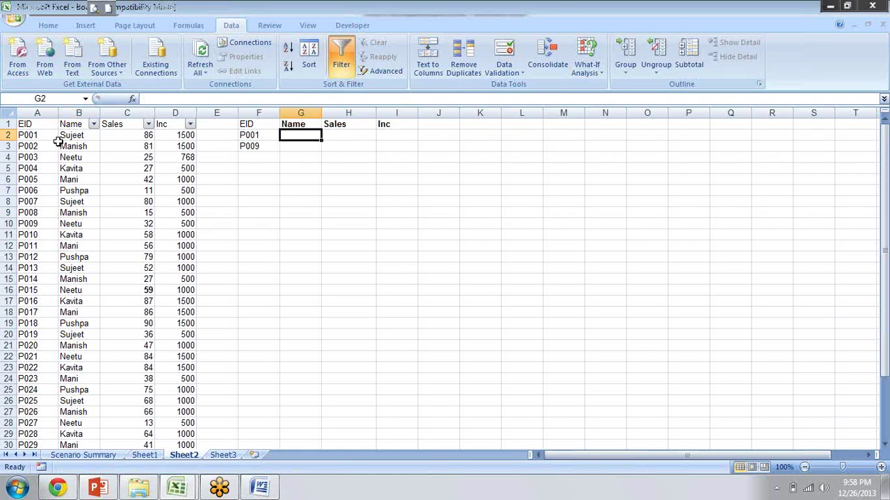
{"action": "type", "text": "=vla"}
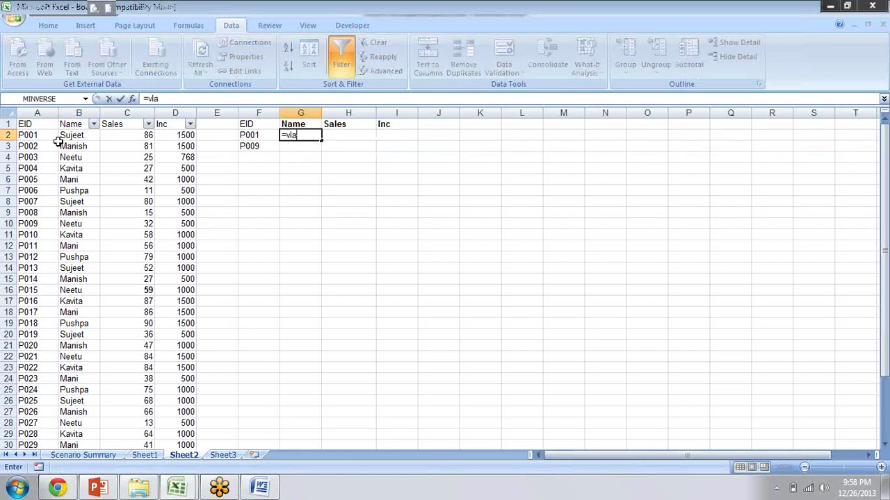
{"action": "key", "text": "BackSpace"}
{"action": "key", "text": "Tab"}
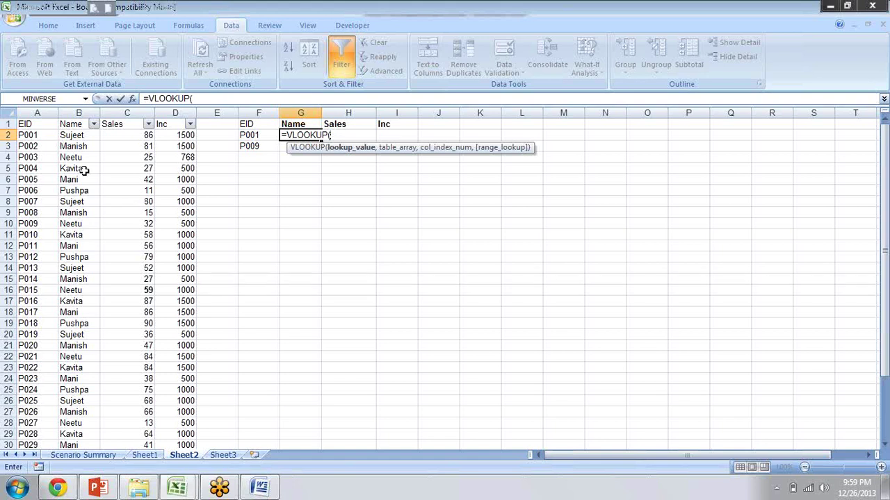
Start a VLOOKUP in G2 using $F2 as lookup value and absolute table $A$1:$D$35.
{"action": "left_click", "coordinate": [261, 135]}
{"action": "key", "text": "F2"}
{"action": "type", "text": "$F2"}
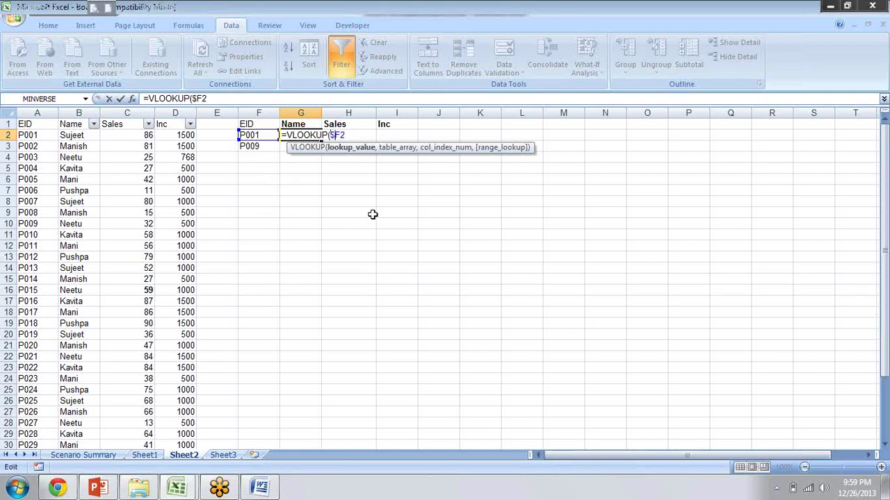
{"action": "type", "text": ","}
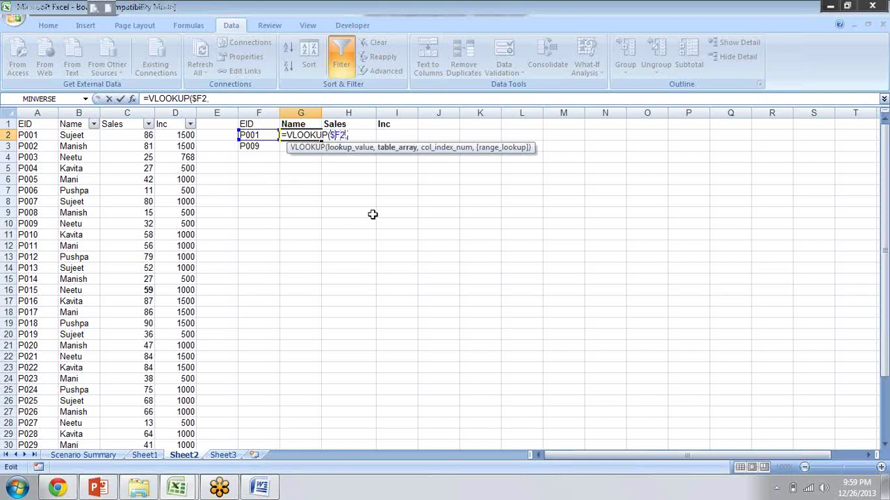
{"action": "left_click", "coordinate": [32, 124]}
{"action": "key", "text": "ctrl+shift+Right"}
{"action": "key", "text": "ctrl+shift+Down"}
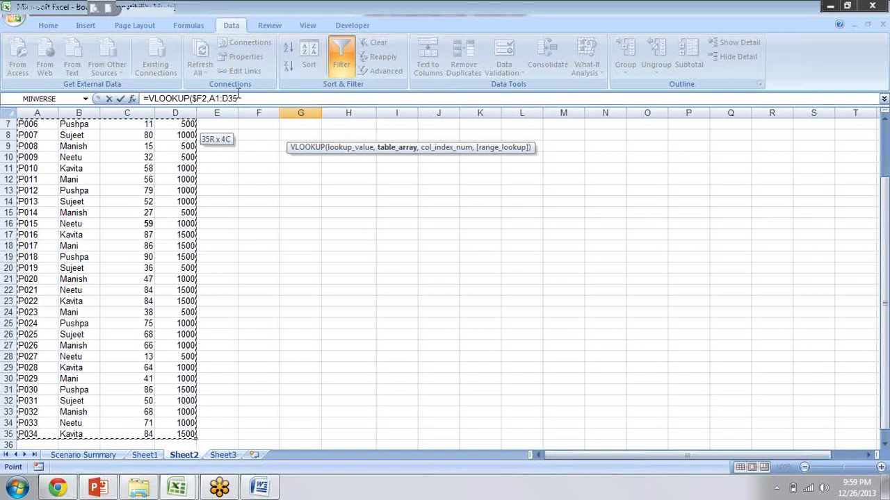
{"action": "left_click_drag", "start_coordinate": [239, 98], "coordinate": [210, 99]}
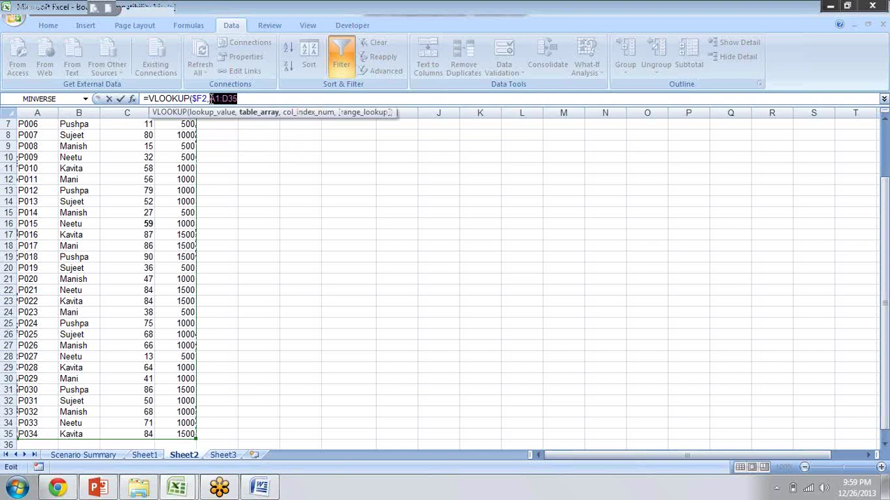
{"action": "key", "text": "F4"}
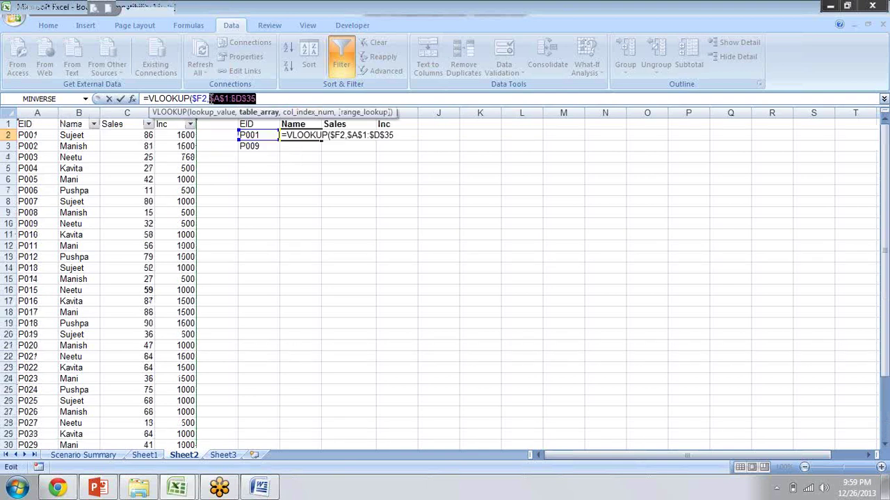
Add column indexes {2,3,4}, array-enter the formula, and extend the selection to G2:I2.
{"action": "left_click", "coordinate": [292, 99]}
{"action": "type", "text": ","}
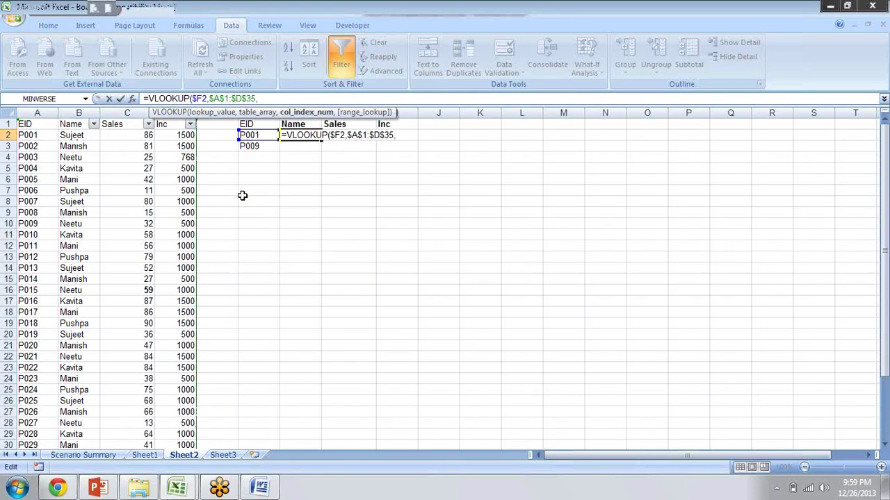
{"action": "type", "text": "{2,3,4"}
{"action": "type", "text": "}"}
{"action": "key", "text": "ctrl+shift+Return"}
{"action": "key", "text": "shift+Right"}
{"action": "key", "text": "shift+Right"}
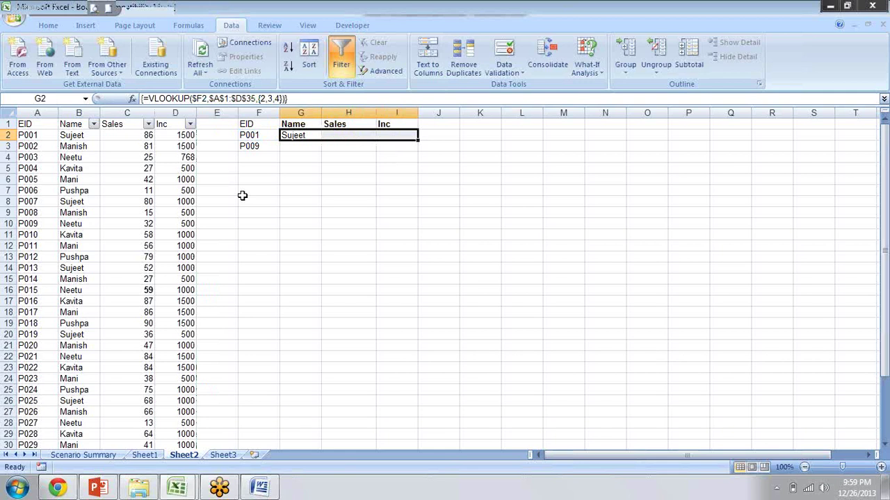
{"action": "key", "text": "F2"}
Array-enter the lookup across G2:I2 and fill it down to row 10.
{"action": "key", "text": "ctrl+shift+Return"}
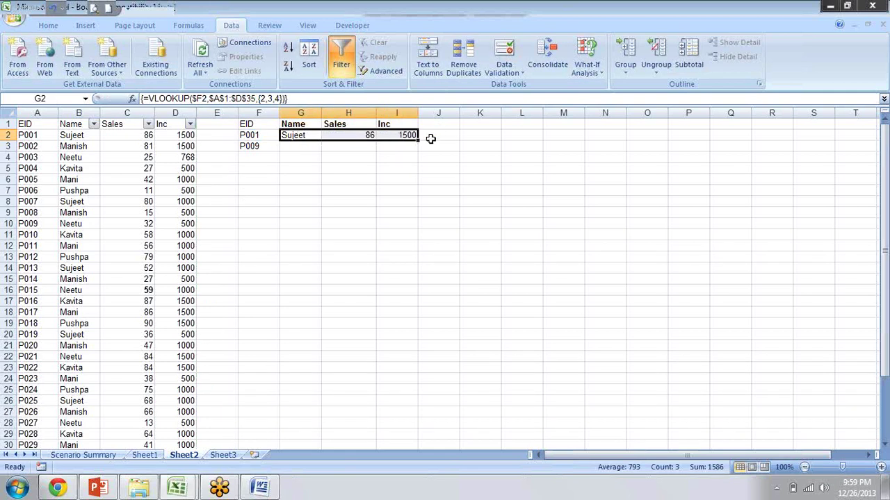
{"action": "left_click_drag", "start_coordinate": [418, 141], "coordinate": [417, 230]}
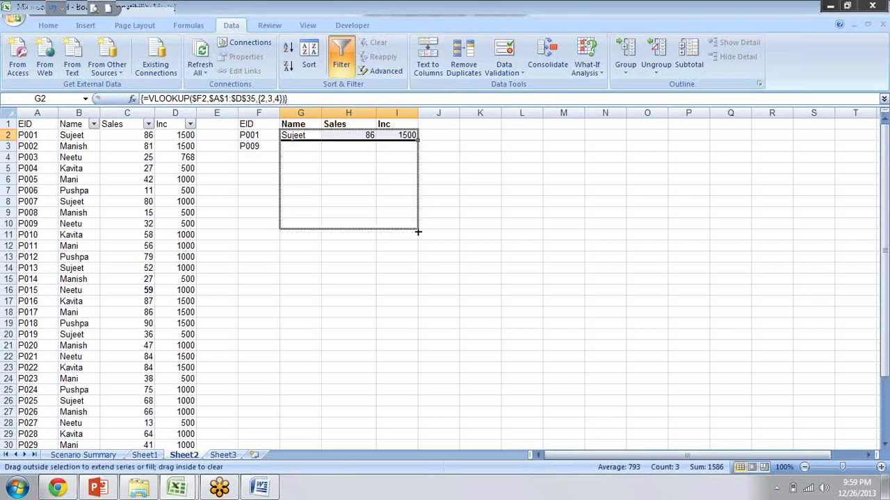
{"action": "left_click", "coordinate": [258, 159]}
{"action": "key", "text": "Up"}
{"action": "key", "text": "Up"}
{"action": "key", "text": "Right"}
{"action": "key", "text": "Right"}
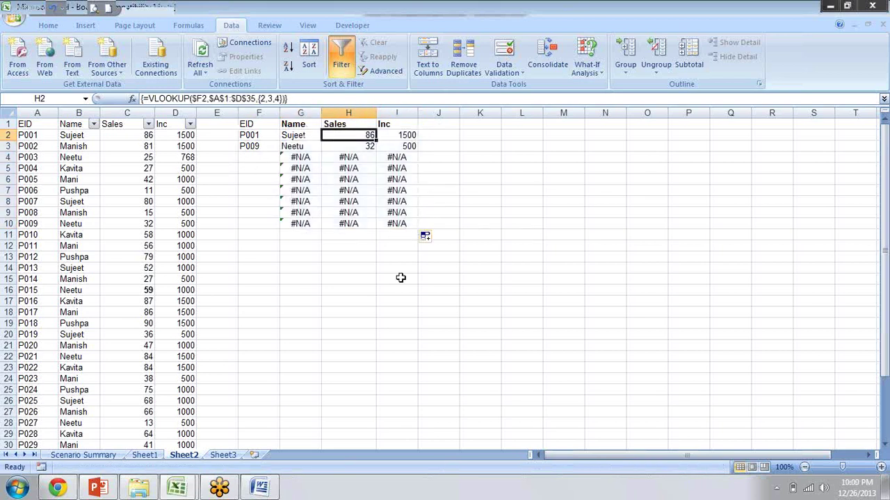
{"action": "key", "text": "Right"}
{"action": "key", "text": "Left"}
{"action": "key", "text": "Left"}
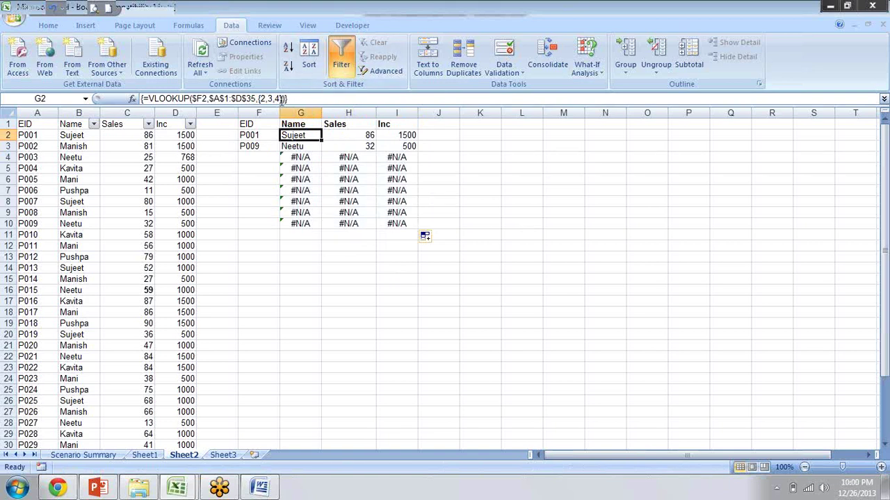
Add exact match (,0) to the array VLOOKUP, re-enter it, and fill down to row 10.
{"action": "left_click", "coordinate": [282, 99]}
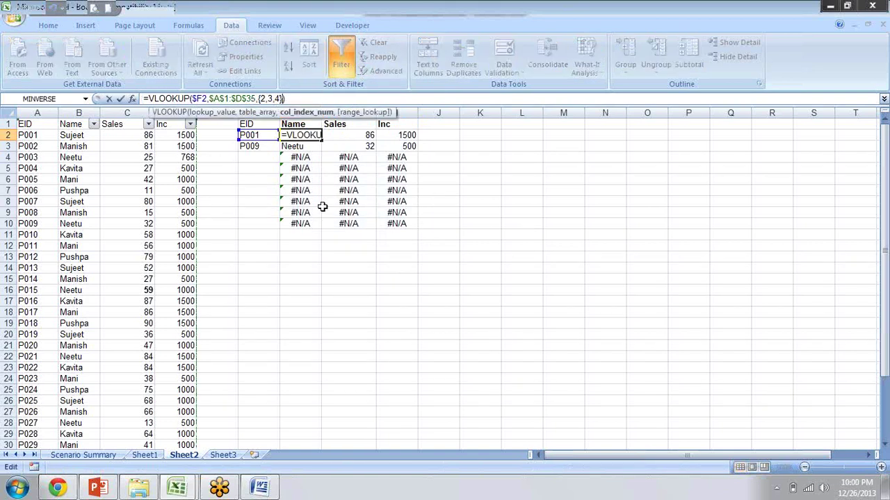
{"action": "type", "text": ",0"}
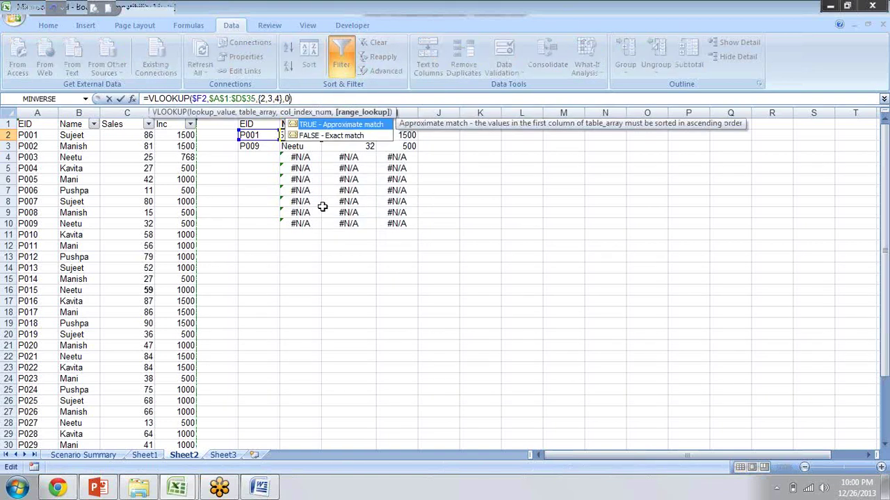
{"action": "key", "text": "ctrl+shift+Return"}
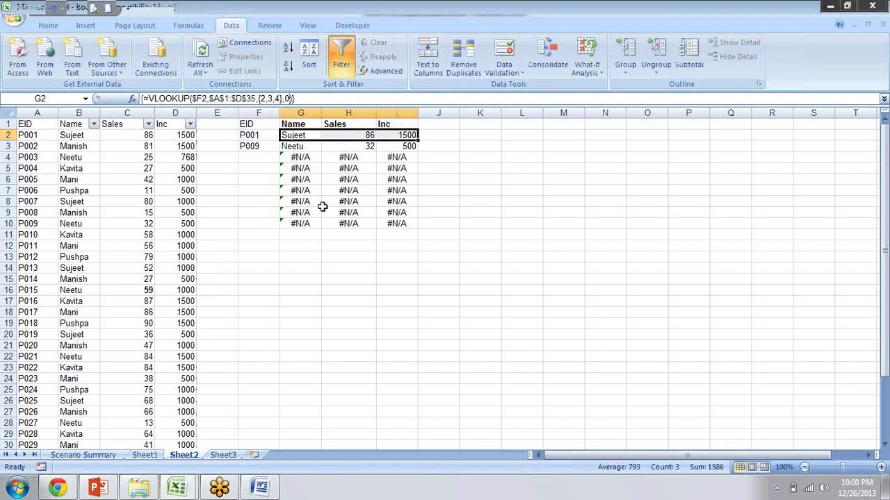
{"action": "double_click", "coordinate": [419, 141]}
{"action": "key", "text": "Down"}
{"action": "key", "text": "Down"}
{"action": "key", "text": "Left"}
{"action": "key", "text": "Home"}
{"action": "key", "text": "Down"}
{"action": "key", "text": "Down"}
Copy EIDs P007, P016 and P026 from A8, A17, A27 and paste them into F4.
{"action": "left_click", "coordinate": [9, 301]}
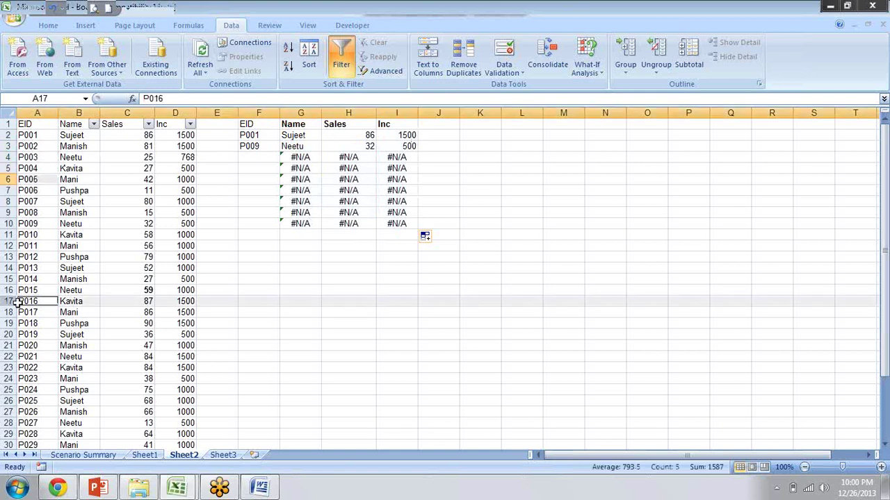
{"action": "left_click", "coordinate": [28, 201]}
{"action": "left_click", "coordinate": [34, 301], "text": "ctrl"}
{"action": "left_click", "coordinate": [35, 412], "text": "ctrl"}
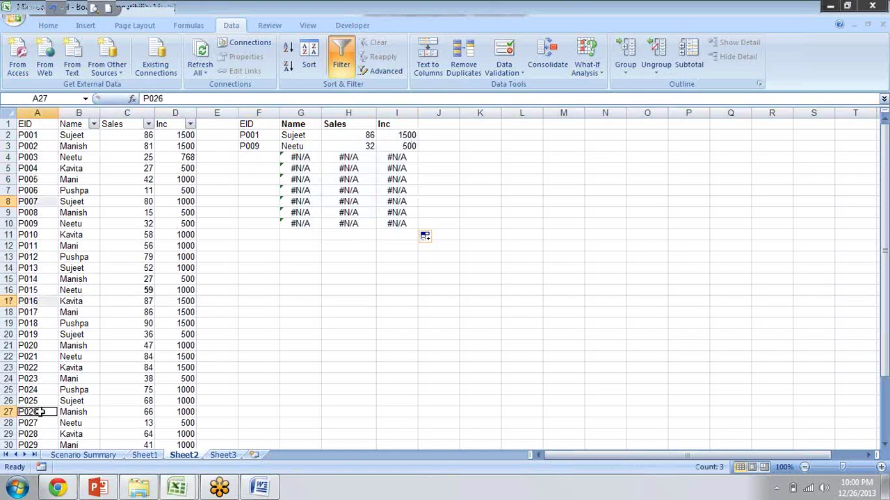
{"action": "key", "text": "ctrl+c"}
{"action": "key", "text": "Right"}
{"action": "key", "text": "Right"}
{"action": "key", "text": "Right"}
{"action": "key", "text": "Right"}
{"action": "key", "text": "Right"}
{"action": "key", "text": "Up"}
{"action": "key", "text": "Up"}
{"action": "key", "text": "Up"}
{"action": "key", "text": "Up"}
{"action": "key", "text": "Up"}
{"action": "key", "text": "Up"}
{"action": "key", "text": "Up"}
{"action": "key", "text": "Left"}
{"action": "key", "text": "Left"}
{"action": "key", "text": "Return"}
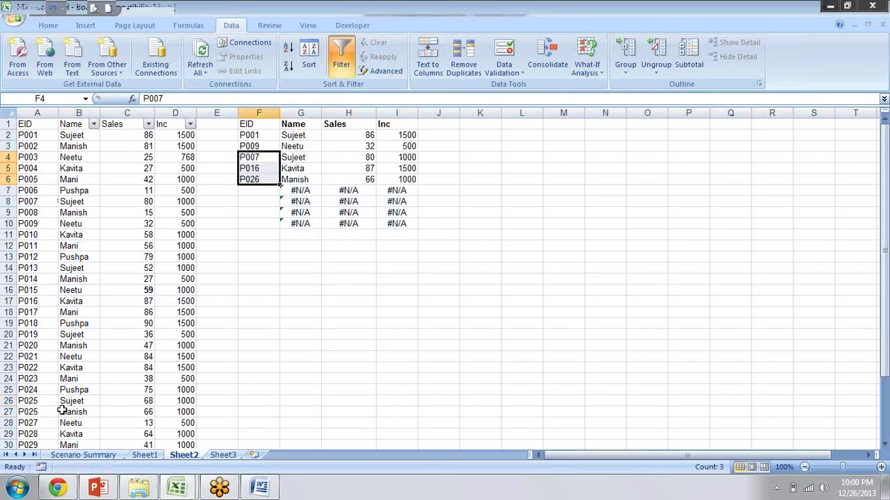
Check the new lookup results, then try deleting G2, which triggers the array warning.
{"action": "key", "text": "Down"}
{"action": "key", "text": "Down"}
{"action": "key", "text": "Down"}
{"action": "key", "text": "Up"}
{"action": "key", "text": "Up"}
{"action": "key", "text": "Up"}
{"action": "key", "text": "Up"}
{"action": "key", "text": "Up"}
{"action": "key", "text": "Right"}
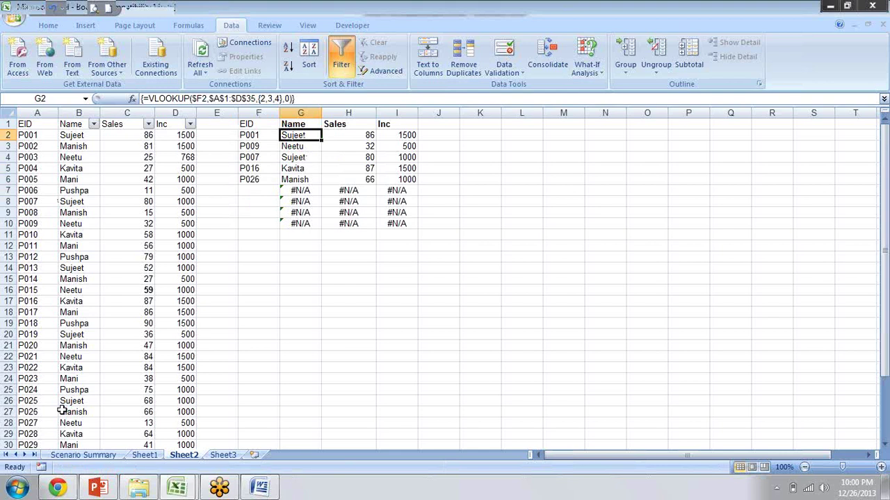
{"action": "key", "text": "Right"}
{"action": "key", "text": "Right"}
{"action": "key", "text": "Left"}
{"action": "key", "text": "Left"}
{"action": "key", "text": "Delete"}
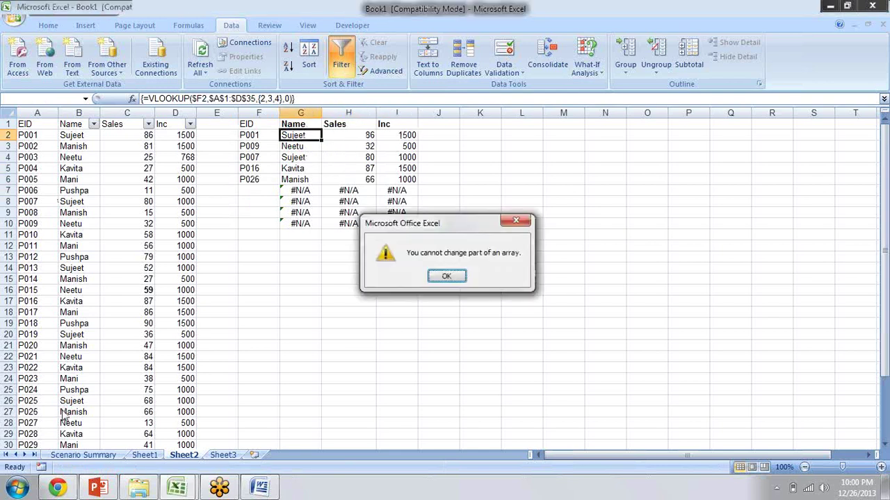
Dismiss the array warnings and undo the pasted EIDs P007, P016 and P026.
{"action": "key", "text": "Return"}
{"action": "key", "text": "Down"}
{"action": "key", "text": "Delete"}
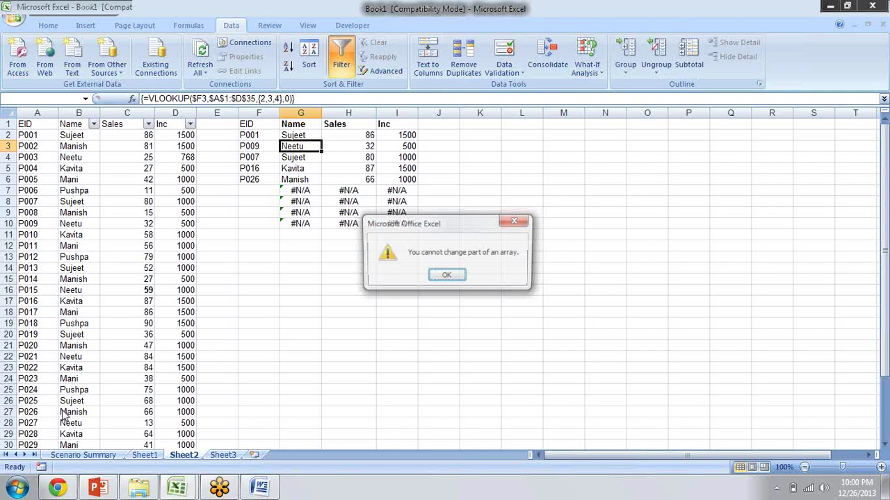
{"action": "key", "text": "Return"}
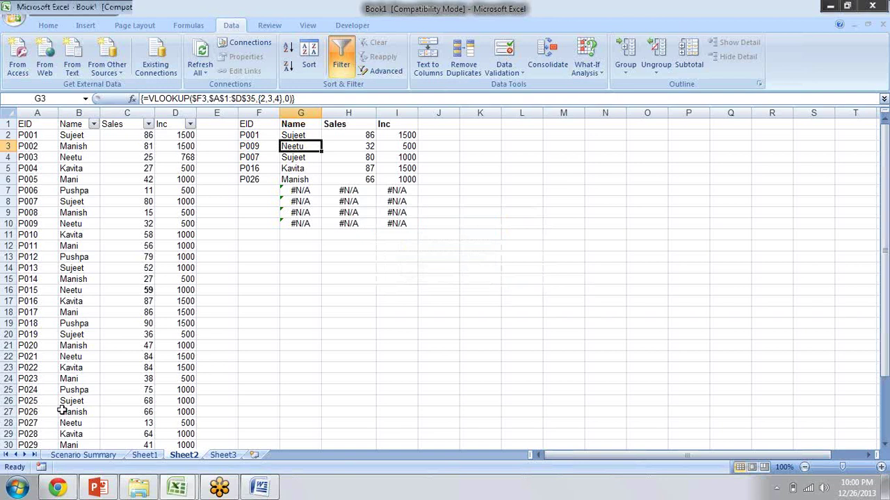
{"action": "key", "text": "ctrl+z"}
Select G2:I10 and re-enter the lookup formula as one array over the whole block.
{"action": "key", "text": "Up"}
{"action": "key", "text": "Up"}
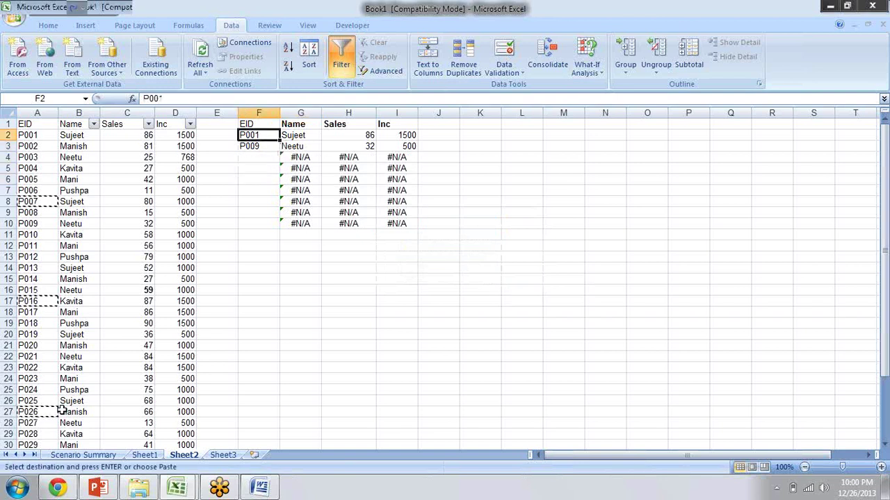
{"action": "key", "text": "Right"}
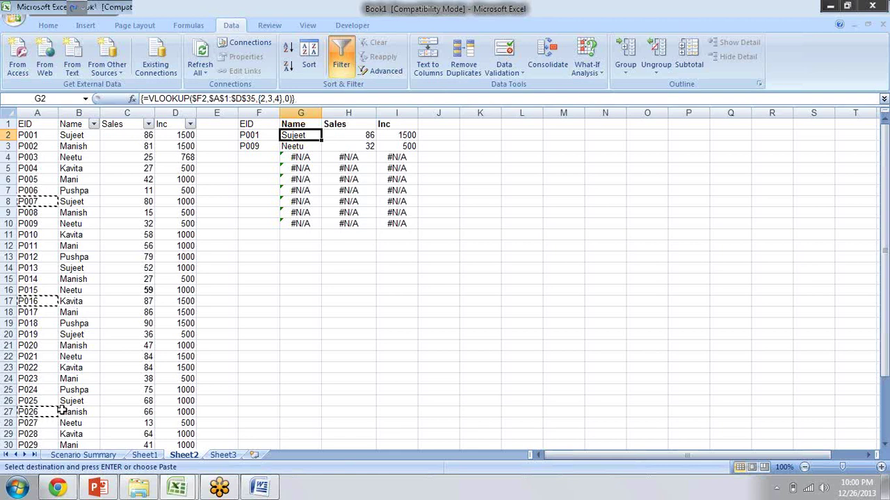
{"action": "key", "text": "Right"}
{"action": "key", "text": "Left"}
{"action": "key", "text": "shift+Right"}
{"action": "key", "text": "shift+Right"}
{"action": "key", "text": "shift+Down"}
{"action": "key", "text": "shift+Down"}
{"action": "key", "text": "shift+Down"}
{"action": "key", "text": "shift+Down"}
{"action": "key", "text": "shift+Down"}
{"action": "key", "text": "shift+Down"}
{"action": "key", "text": "shift+Down"}
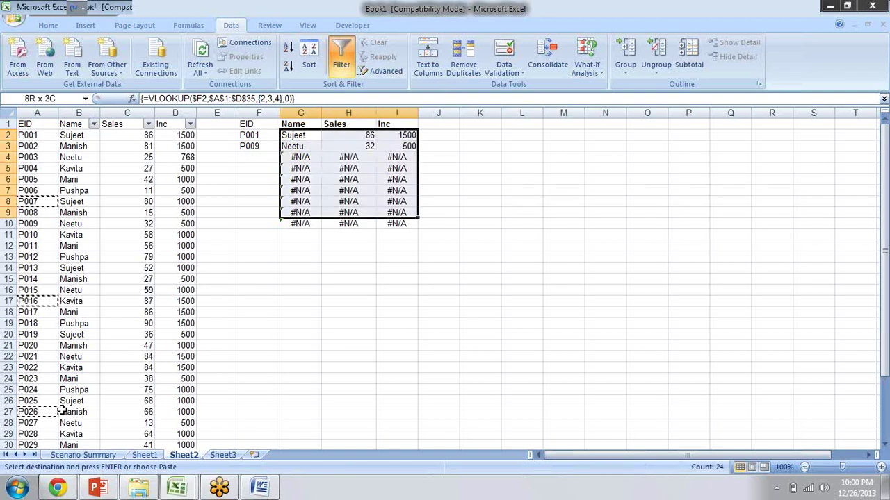
{"action": "key", "text": "shift+Down"}
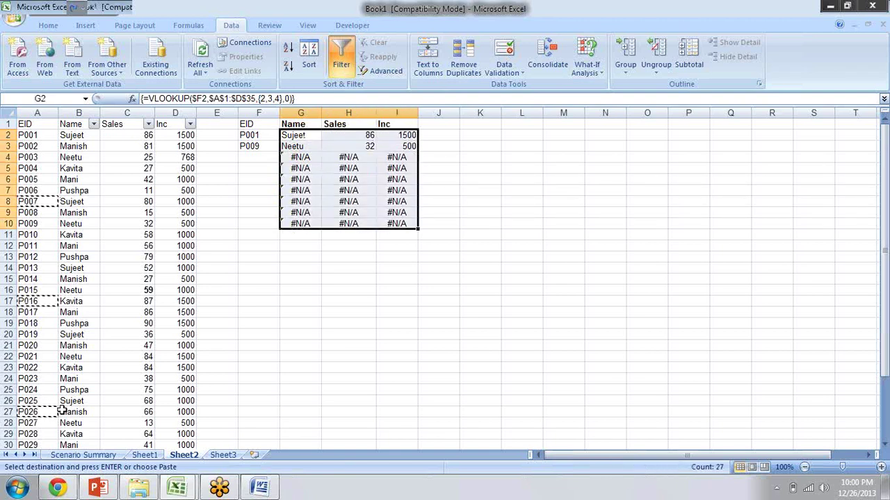
{"action": "key", "text": "Escape"}
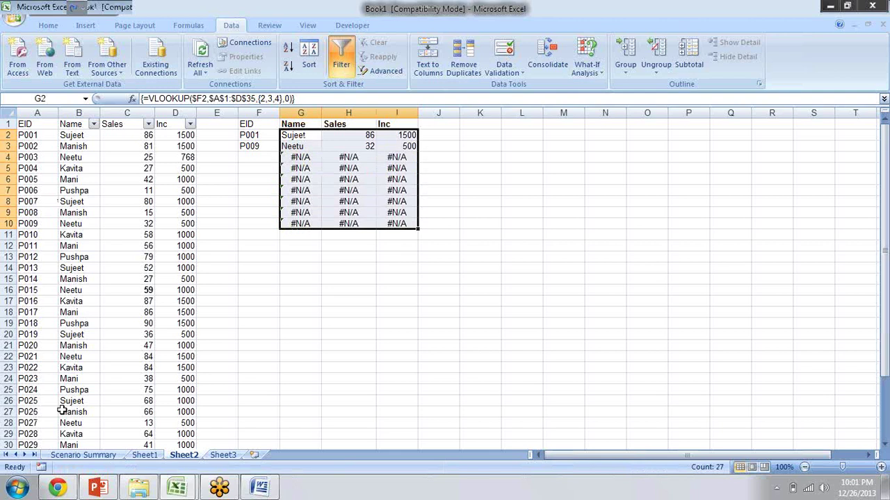
{"action": "key", "text": "F2"}
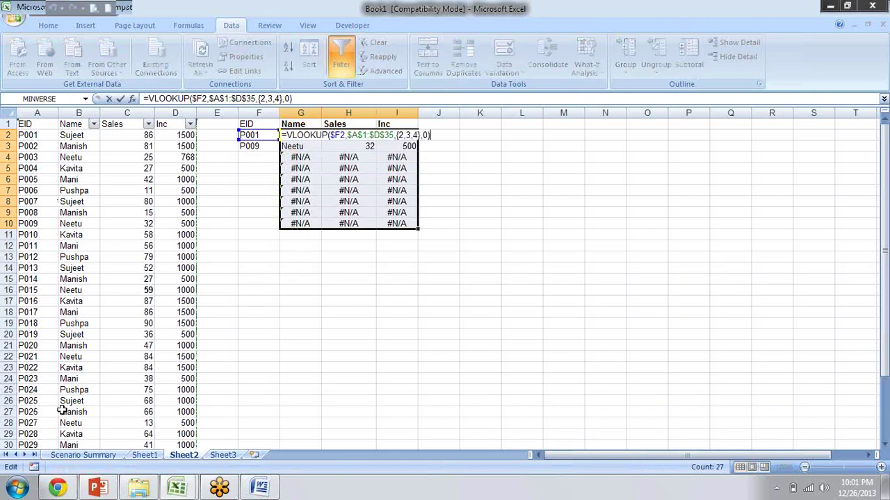
{"action": "key", "text": "ctrl+shift+Return"}
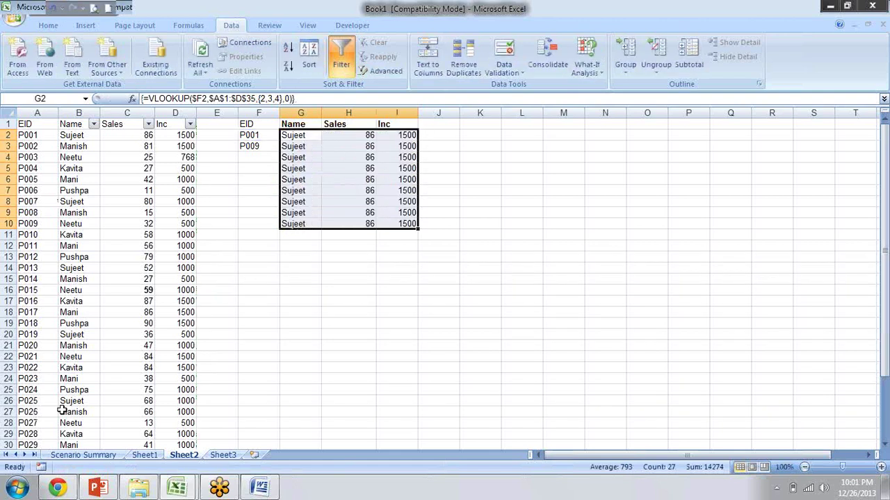
Step through the Name and Sales results, which show values only for P001 and P009.
{"action": "key", "text": "Down"}
{"action": "key", "text": "Down"}
{"action": "key", "text": "Up"}
{"action": "key", "text": "Up"}
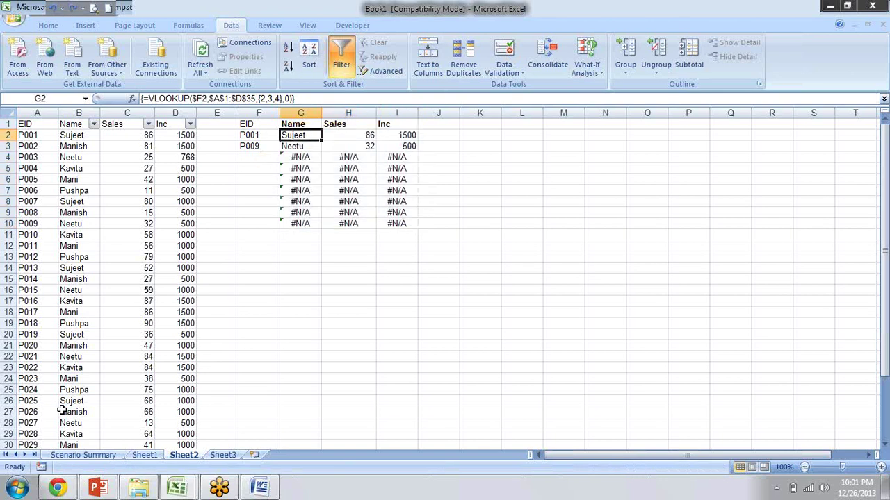
{"action": "key", "text": "Right"}
{"action": "key", "text": "Down"}
{"action": "key", "text": "Down"}
{"action": "key", "text": "Up"}
{"action": "key", "text": "Up"}
{"action": "key", "text": "Right"}
{"action": "key", "text": "Right"}
{"action": "key", "text": "Right"}
{"action": "key", "text": "Down"}
{"action": "key", "text": "Down"}
{"action": "key", "text": "Down"}
{"action": "key", "text": "Down"}
{"action": "key", "text": "Down"}
{"action": "key", "text": "Down"}
Enter a person's first name in J12 and move the selection along row 13.
{"action": "key", "text": "Left"}
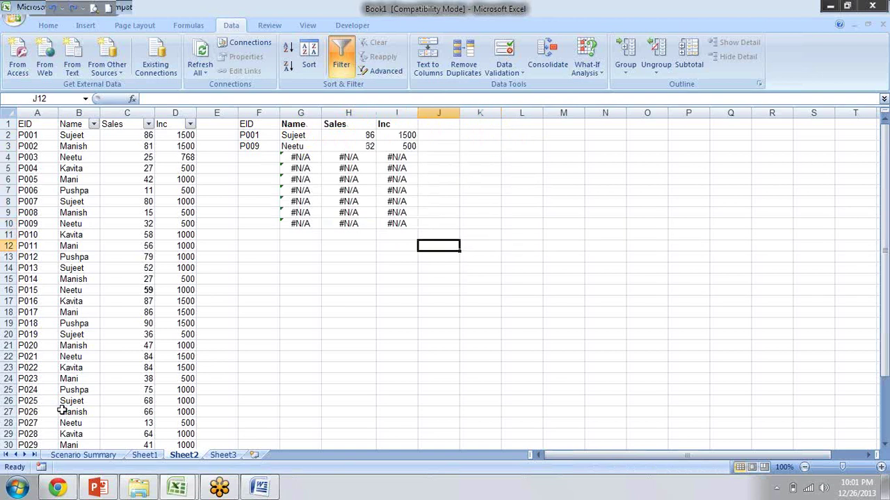
{"action": "type", "text": "Sandeep"}
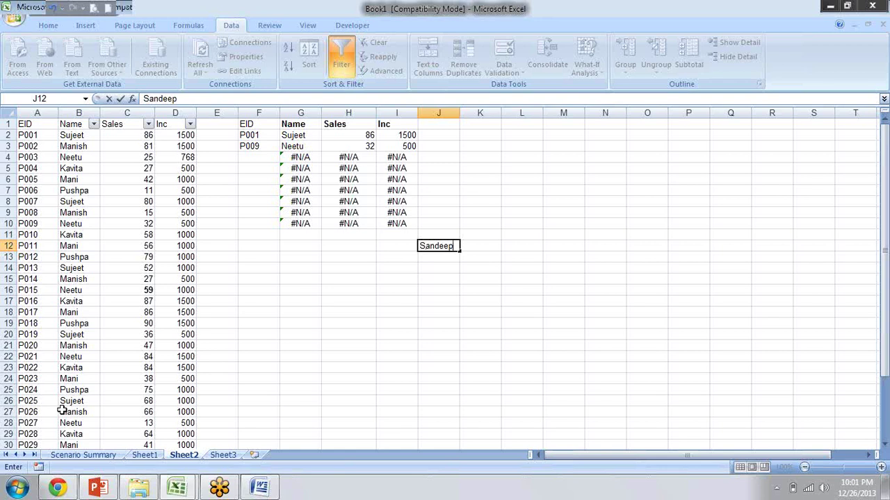
{"action": "key", "text": "Return"}
{"action": "key", "text": "shift+Right"}
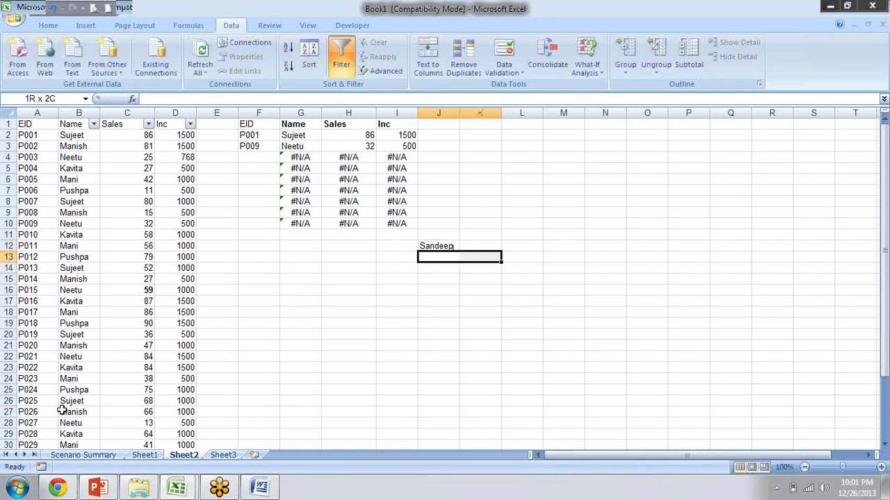
{"action": "key", "text": "shift+Right"}
{"action": "key", "text": "shift+Right"}
{"action": "key", "text": "shift+Right"}
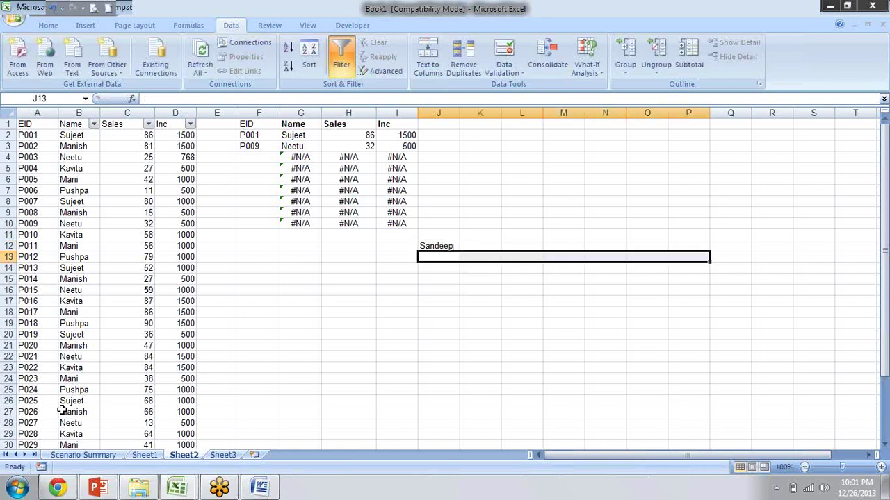
{"action": "key", "text": "Left"}
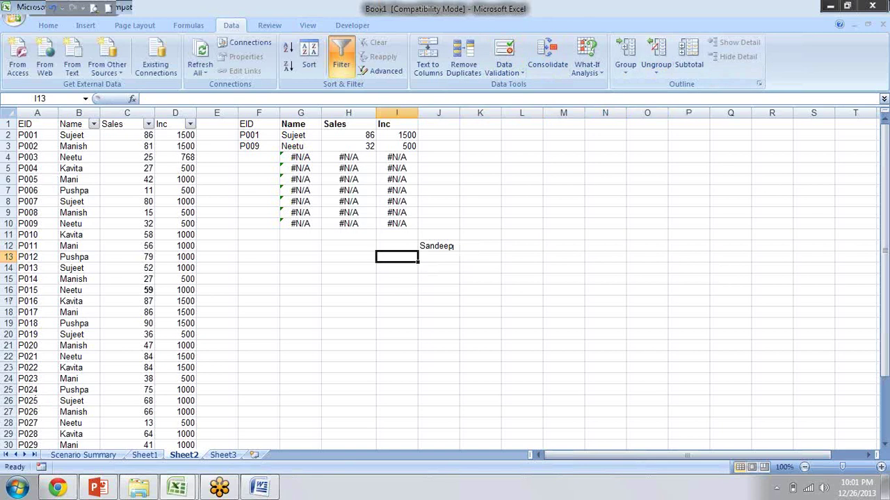
Minimize Excel, the browser and Word, then open Local Disk (D:) from Computer.
{"action": "left_click", "coordinate": [830, 5]}
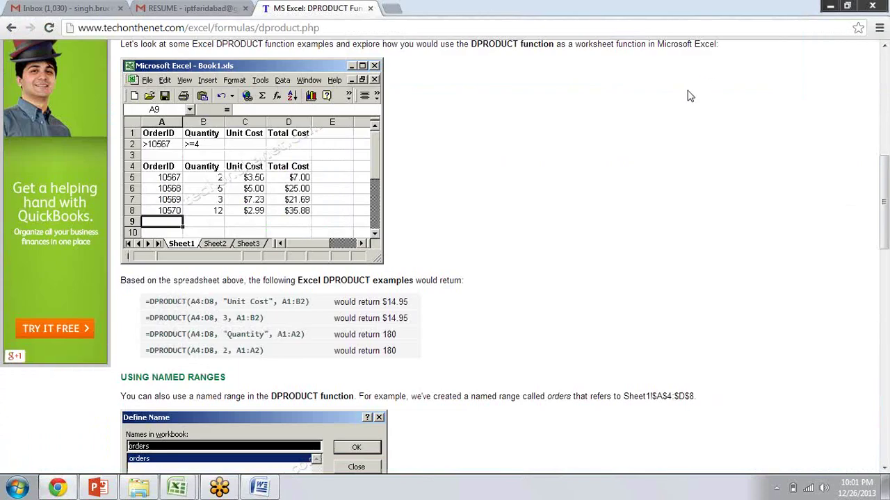
{"action": "left_click", "coordinate": [832, 6]}
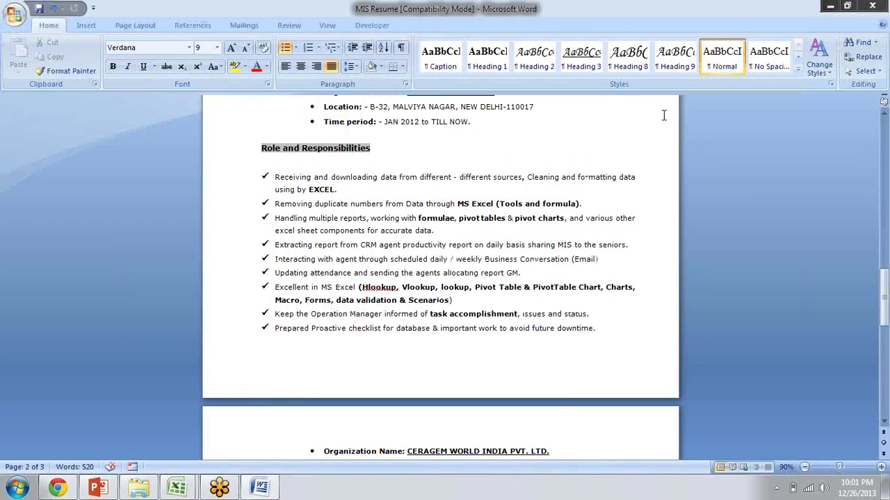
{"action": "key", "text": "super+d"}
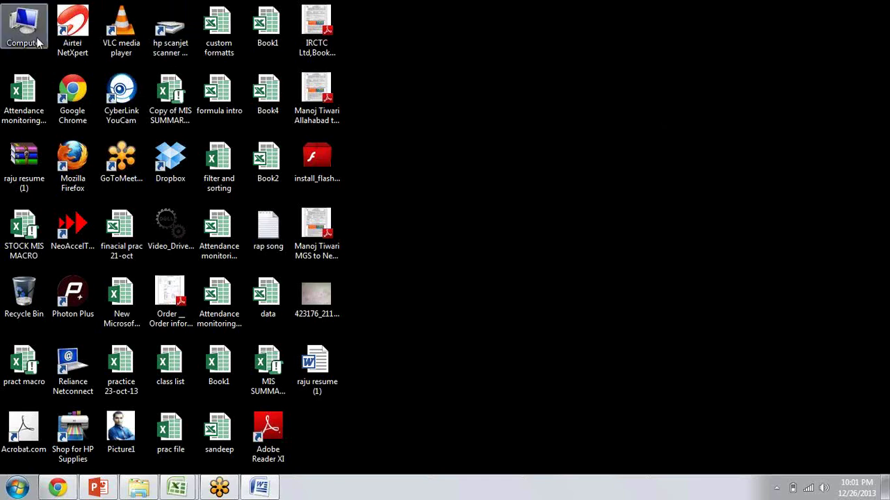
{"action": "double_click", "coordinate": [22, 27]}
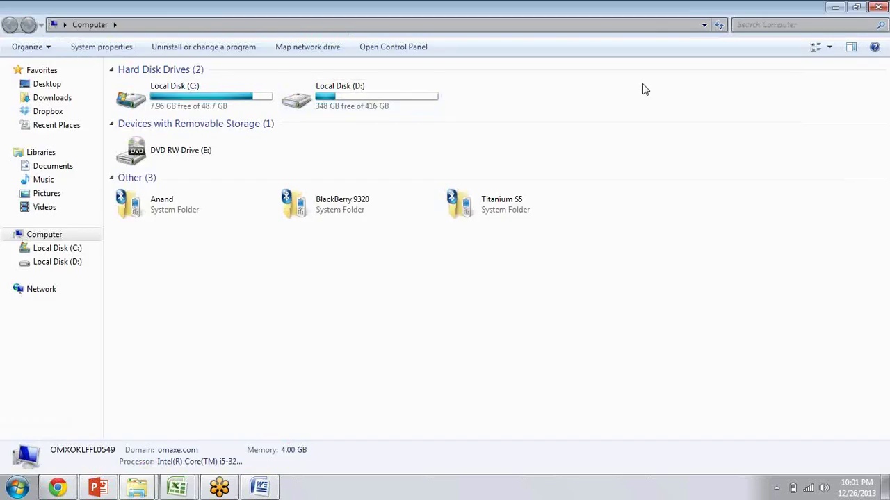
{"action": "double_click", "coordinate": [409, 107]}
{"action": "key", "text": "s"}
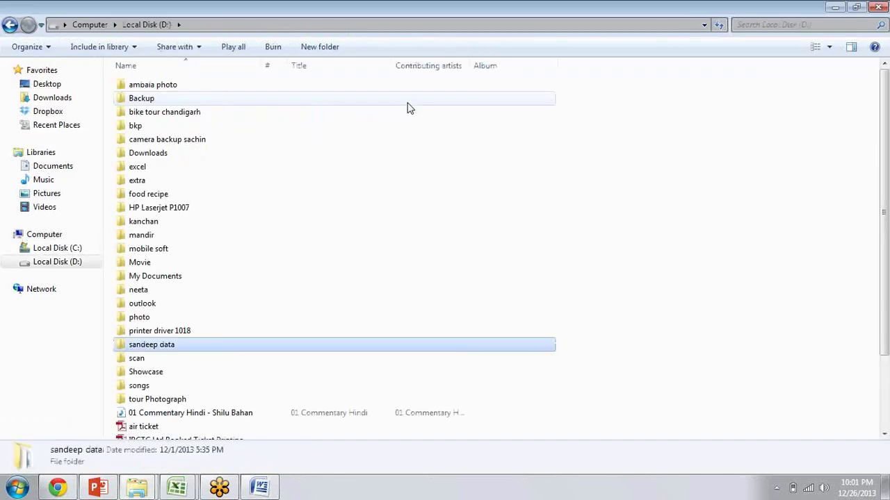
Open the Axis bank neft format workbook from the Showcase folder.
{"action": "key", "text": "s"}
{"action": "key", "text": "s"}
{"action": "key", "text": "Return"}
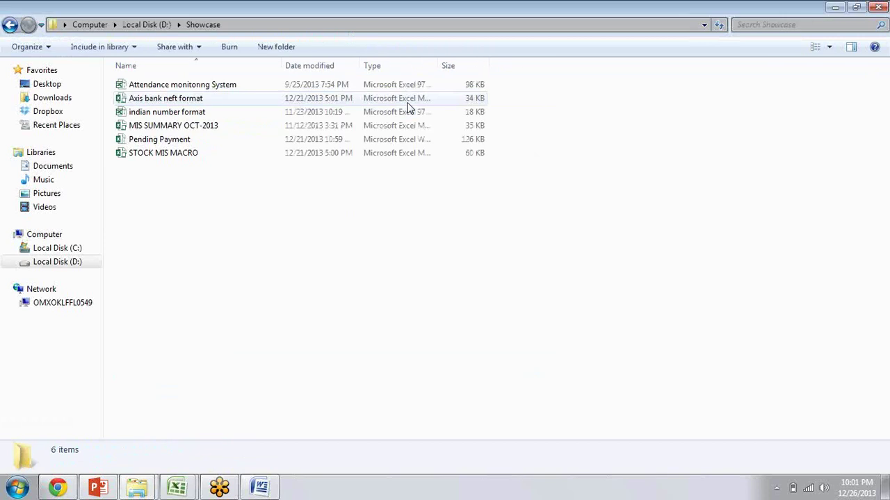
{"action": "double_click", "coordinate": [409, 101]}
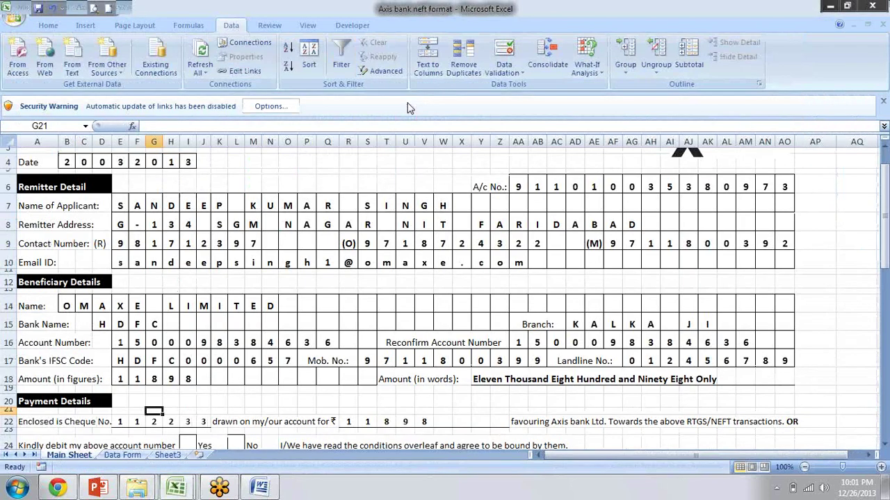
Enable the workbook's linked content through the security bar options.
{"action": "left_click", "coordinate": [279, 106]}
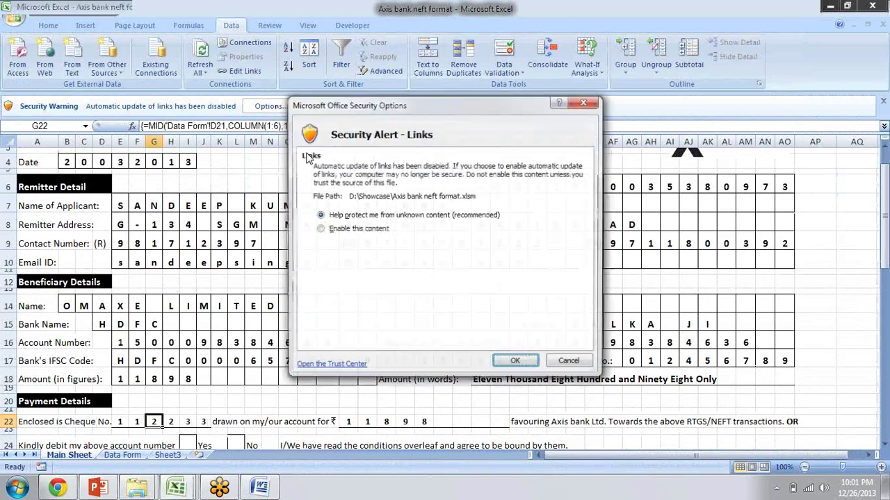
{"action": "left_click", "coordinate": [373, 231]}
{"action": "left_click", "coordinate": [501, 365]}
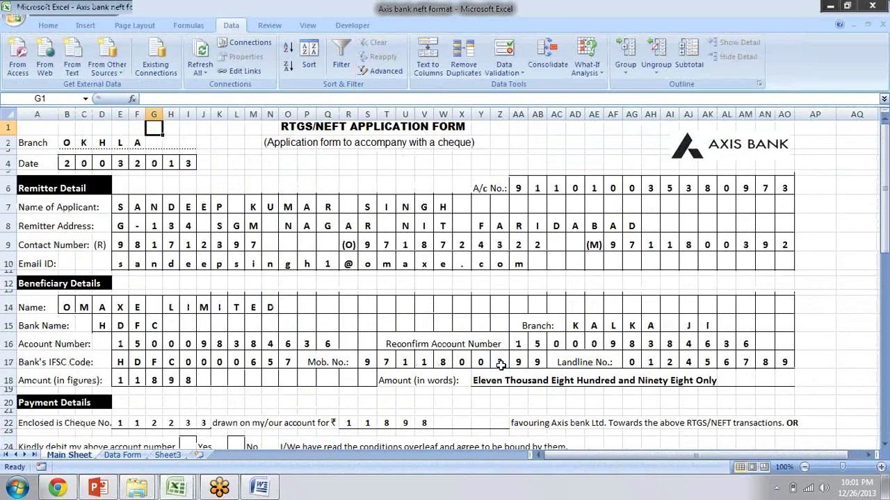
{"action": "key", "text": "Down"}
{"action": "key", "text": "Down"}
{"action": "key", "text": "Down"}
{"action": "key", "text": "Down"}
{"action": "key", "text": "Down"}
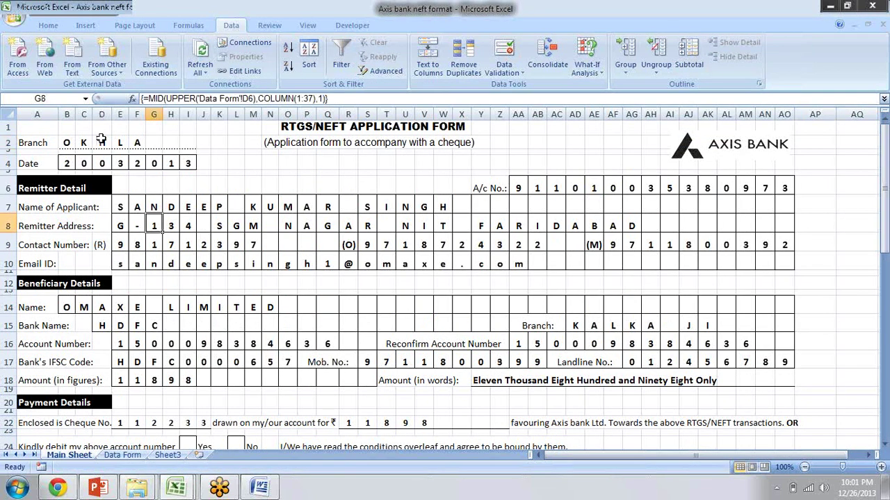
{"action": "left_click", "coordinate": [201, 172]}
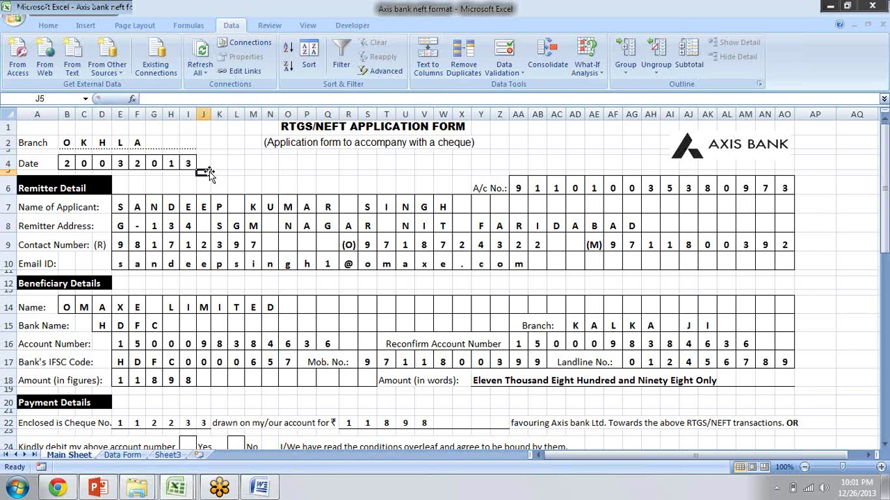
{"action": "left_click", "coordinate": [208, 209]}
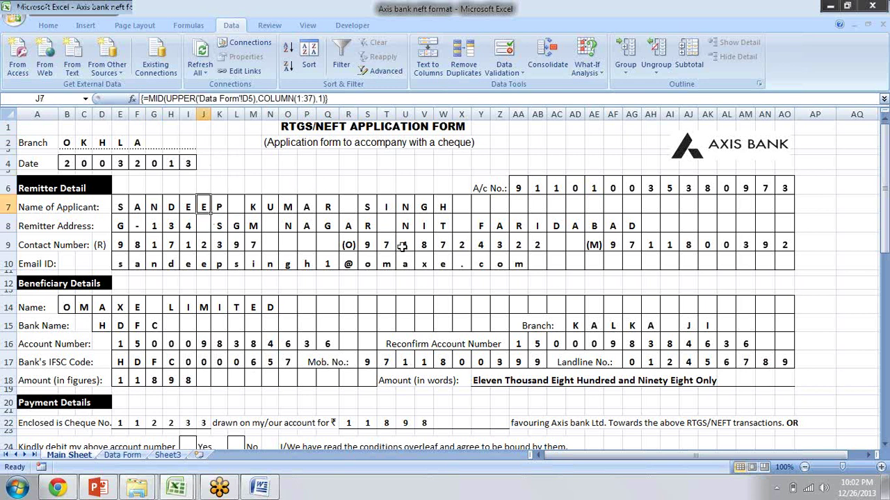
{"action": "key", "text": "F2"}
{"action": "key", "text": "ctrl+shift+Return"}
{"action": "key", "text": "Right"}
{"action": "key", "text": "Right"}
{"action": "key", "text": "Right"}
{"action": "key", "text": "Right"}
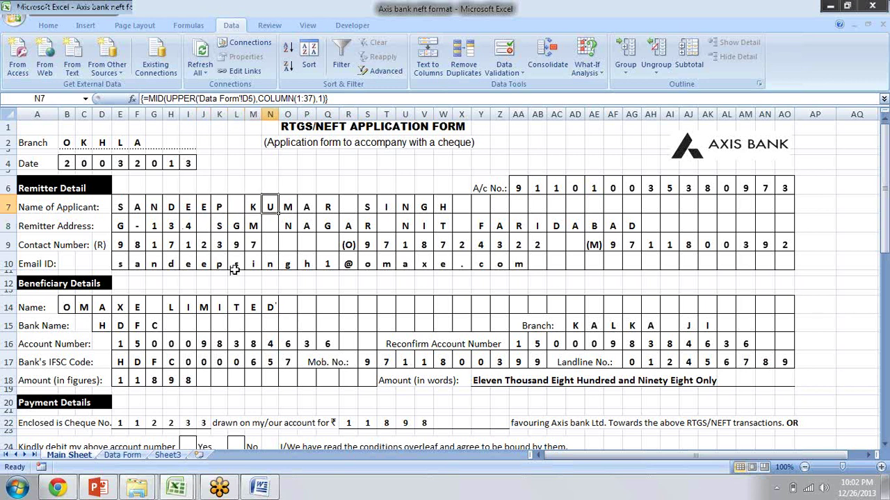
{"action": "left_click", "coordinate": [135, 460]}
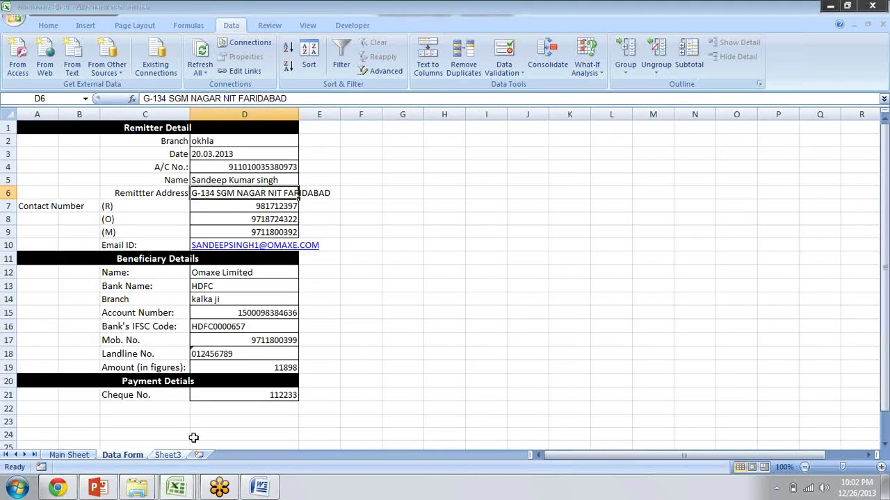
Enter the applicant's new full name in D5 of the Data Form, then return to Main Sheet.
{"action": "left_click", "coordinate": [222, 141]}
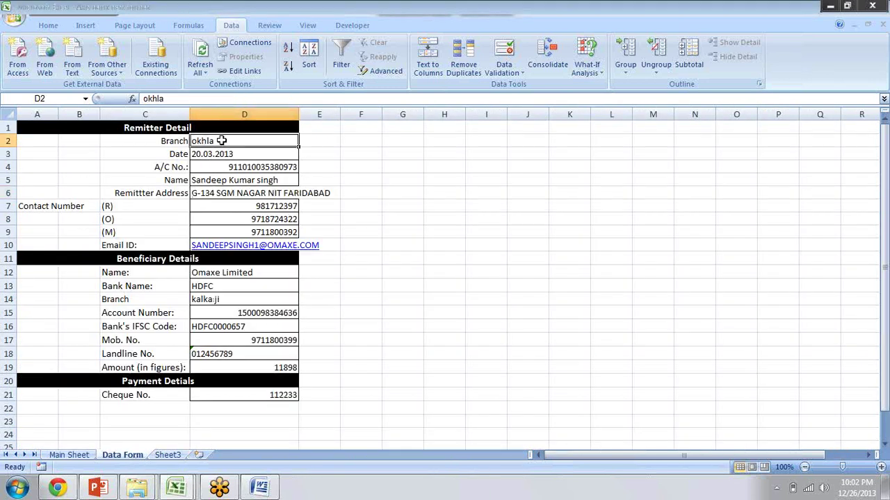
{"action": "left_click", "coordinate": [262, 181]}
{"action": "type", "text": "Suni9l K"}
{"action": "key", "text": "BackSpace"}
{"action": "key", "text": "BackSpace"}
{"action": "key", "text": "BackSpace"}
{"action": "key", "text": "BackSpace"}
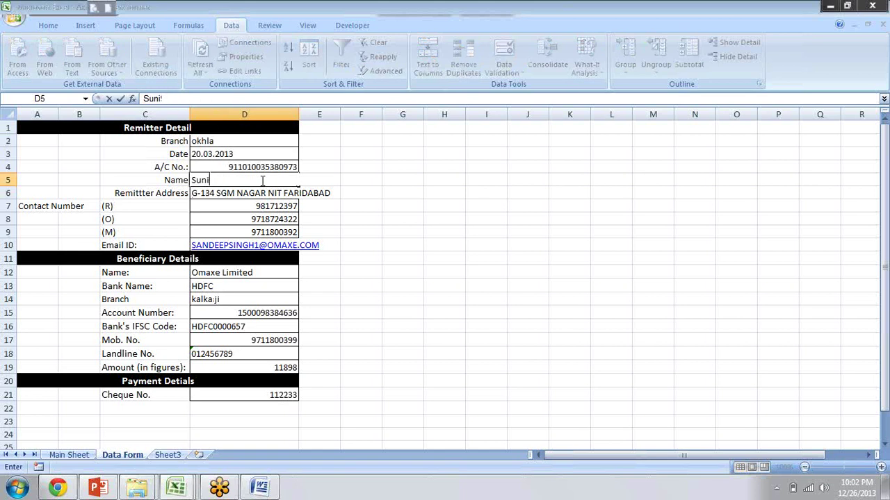
{"action": "type", "text": "l"}
{"action": "key", "text": "BackSpace"}
{"action": "type", "text": "l "}
{"action": "type", "text": "Sharma"}
{"action": "key", "text": "Return"}
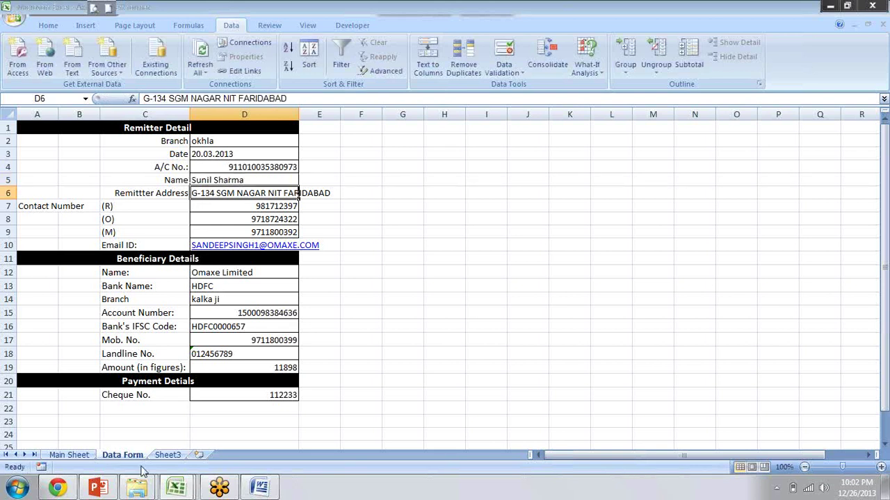
{"action": "left_click", "coordinate": [77, 455]}
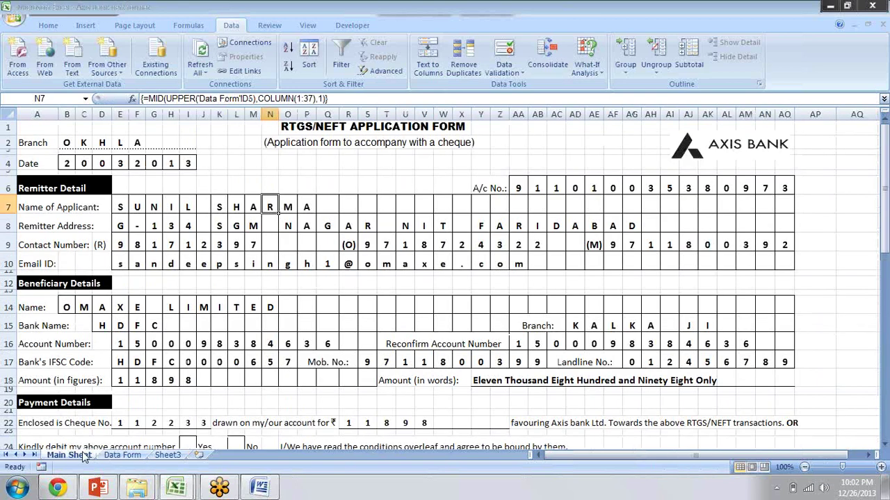
{"action": "left_click", "coordinate": [138, 207]}
{"action": "left_click_drag", "start_coordinate": [138, 207], "coordinate": [324, 209]}
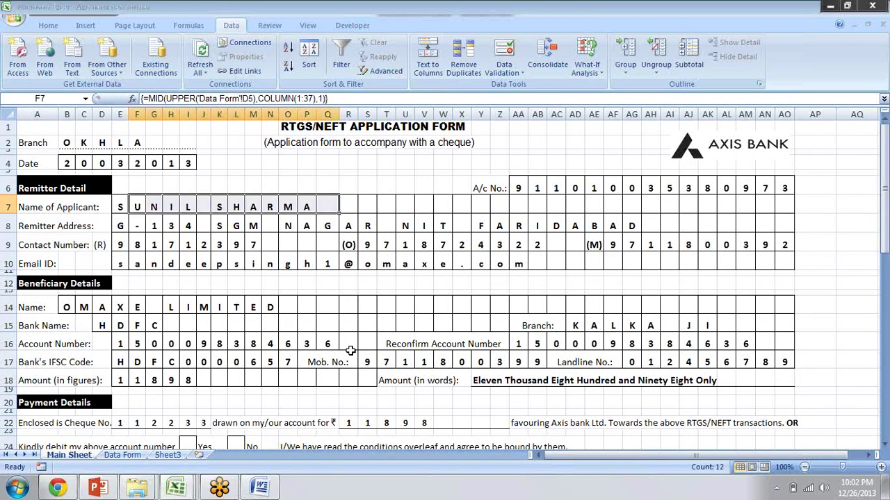
{"action": "left_click", "coordinate": [285, 244]}
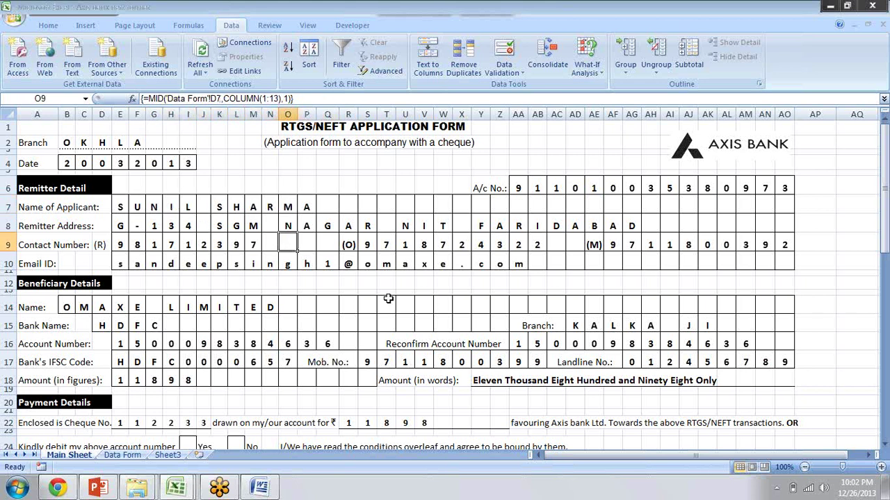
{"action": "left_click", "coordinate": [156, 202]}
{"action": "left_click", "coordinate": [217, 205]}
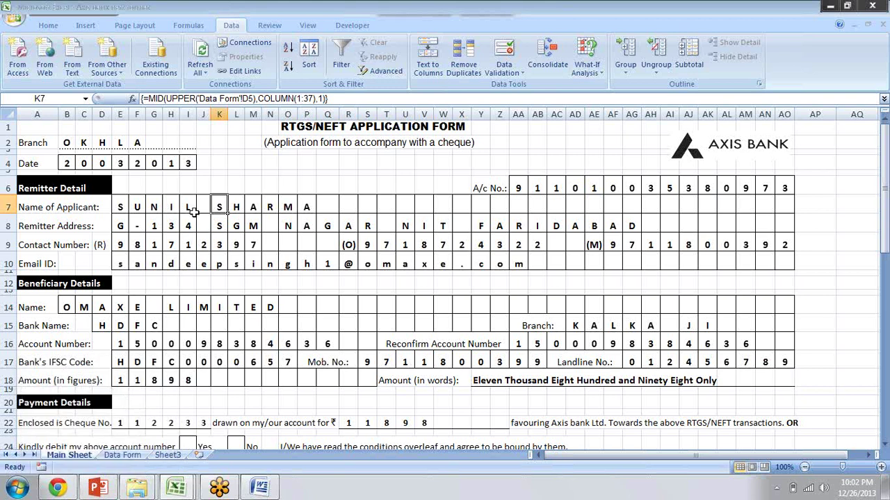
{"action": "left_click", "coordinate": [123, 455]}
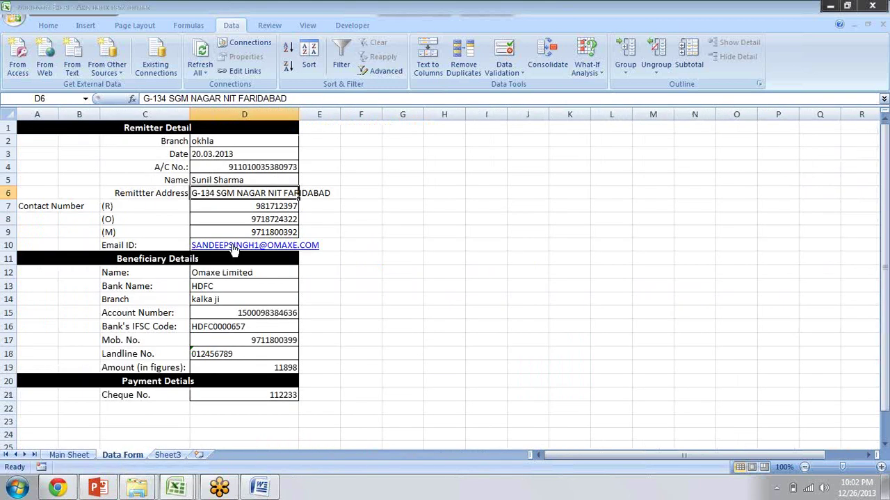
{"action": "left_click", "coordinate": [231, 142]}
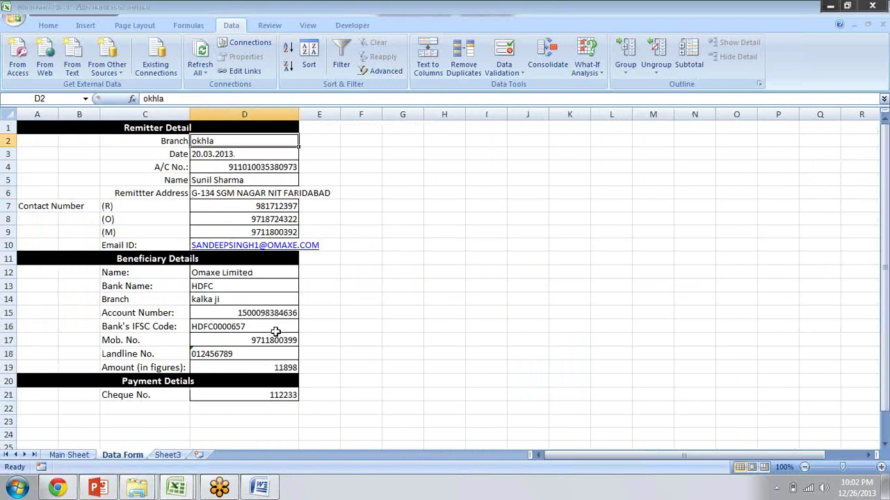
{"action": "key", "text": "Down"}
{"action": "key", "text": "Down"}
{"action": "key", "text": "Down"}
{"action": "key", "text": "Down"}
{"action": "key", "text": "Down"}
{"action": "key", "text": "Up"}
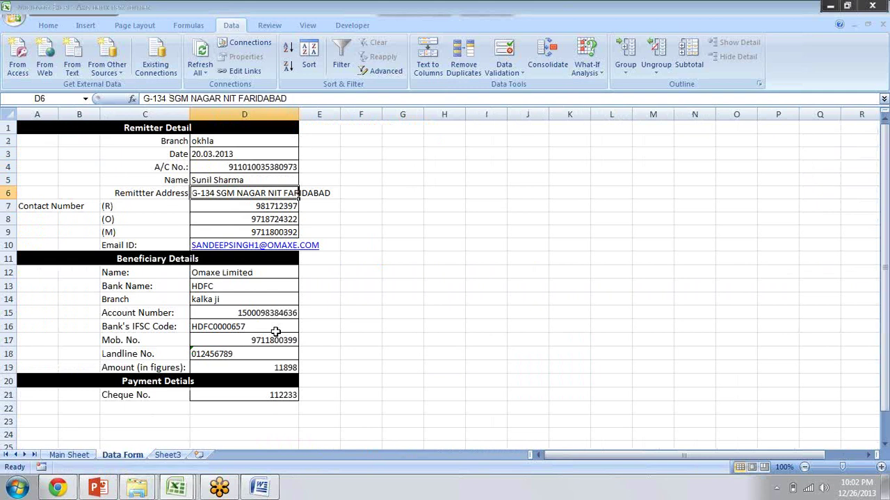
{"action": "key", "text": "Down"}
{"action": "key", "text": "Down"}
{"action": "key", "text": "Down"}
{"action": "key", "text": "Down"}
{"action": "key", "text": "Down"}
{"action": "key", "text": "Down"}
{"action": "key", "text": "Down"}
{"action": "key", "text": "Down"}
{"action": "key", "text": "Down"}
{"action": "key", "text": "Down"}
{"action": "key", "text": "Down"}
{"action": "key", "text": "Down"}
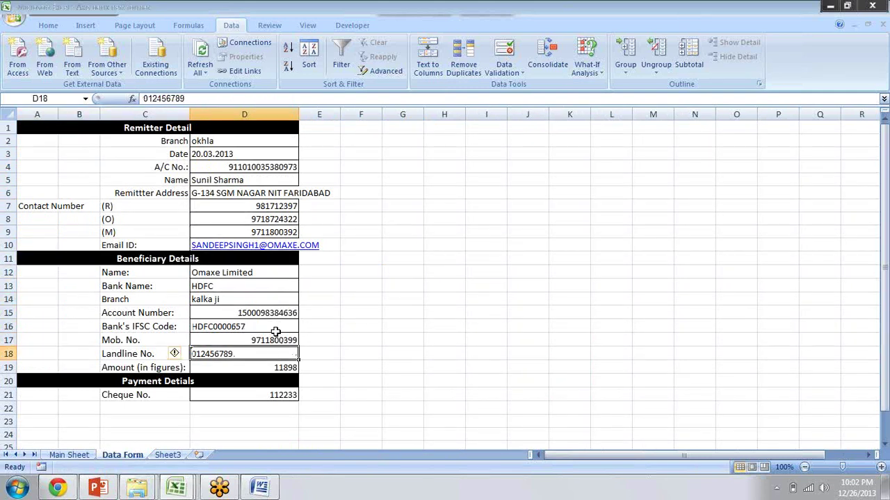
{"action": "left_click", "coordinate": [69, 456]}
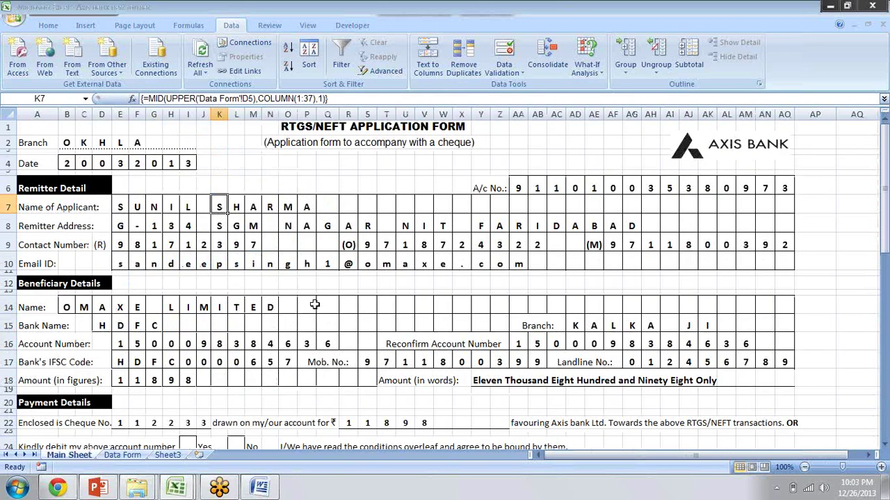
{"action": "key", "text": "Left"}
{"action": "key", "text": "Left"}
{"action": "key", "text": "Left"}
{"action": "key", "text": "Left"}
{"action": "key", "text": "Left"}
{"action": "key", "text": "Left"}
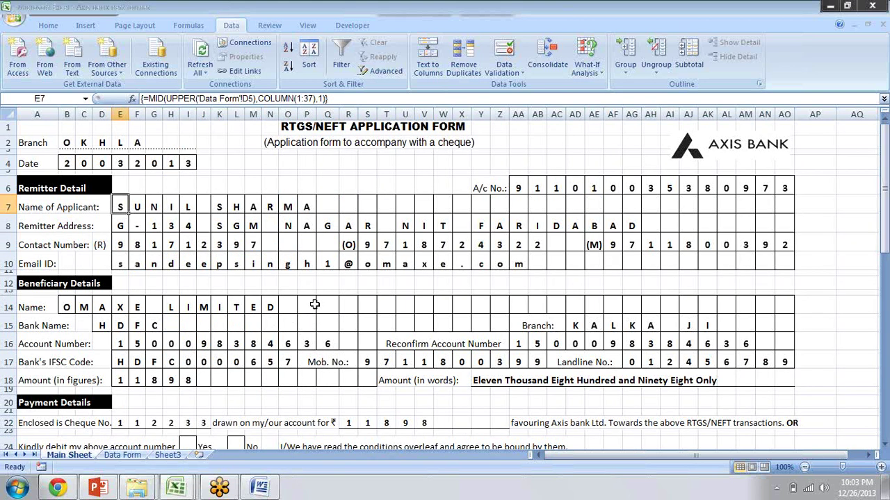
Select the name row E7:AO7 and re-enter its MID formula as a single array.
{"action": "key", "text": "shift+Right"}
{"action": "key", "text": "shift+Right"}
{"action": "key", "text": "shift+Right"}
{"action": "key", "text": "shift+Right"}
{"action": "key", "text": "shift+Right"}
{"action": "key", "text": "shift+Right"}
{"action": "key", "text": "shift+Right"}
{"action": "key", "text": "shift+Right"}
{"action": "key", "text": "shift+Right"}
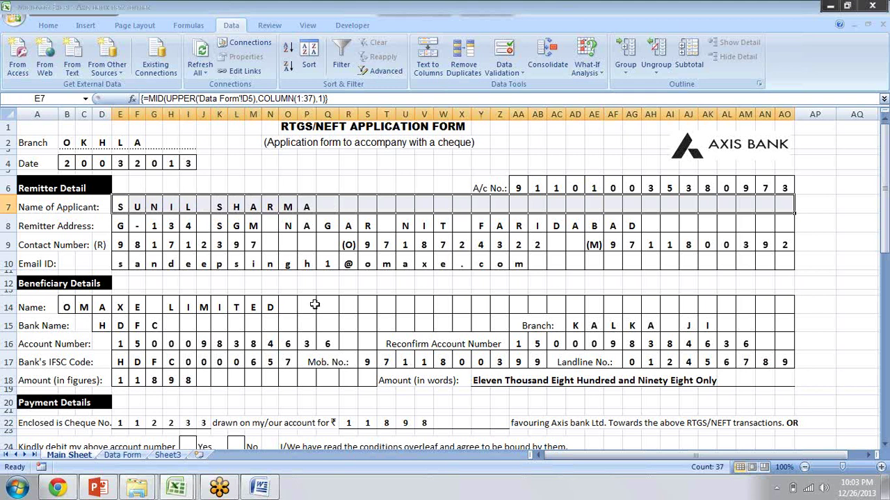
{"action": "key", "text": "F2"}
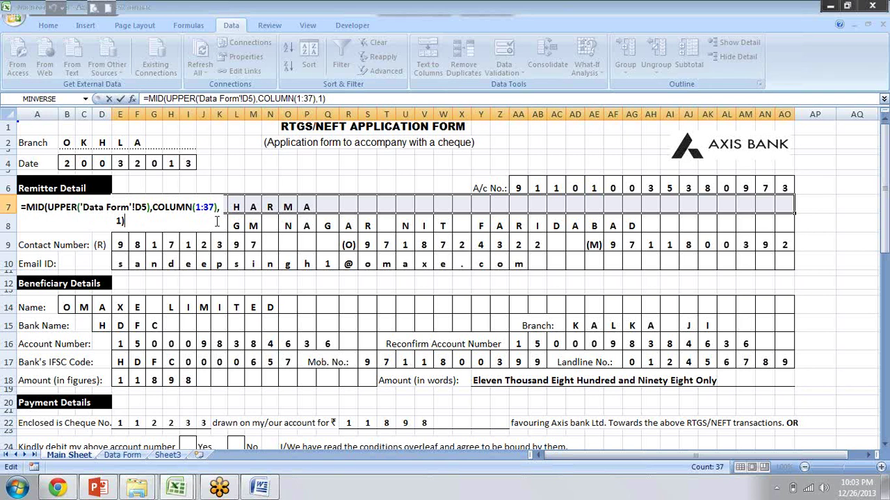
{"action": "key", "text": "ctrl+shift+Return"}
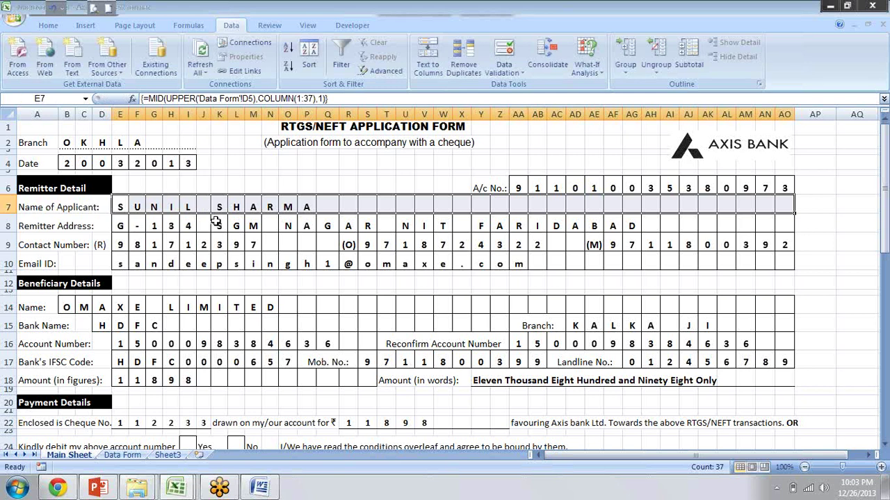
Switch to Book1's Sheet2 and move to the P001 lookup results row.
{"action": "key", "text": "ctrl+Tab"}
{"action": "key", "text": "Up"}
{"action": "key", "text": "Up"}
{"action": "key", "text": "Up"}
{"action": "key", "text": "Up"}
{"action": "key", "text": "Up"}
{"action": "key", "text": "Up"}
{"action": "key", "text": "Left"}
{"action": "key", "text": "Left"}
{"action": "key", "text": "Right"}
{"action": "key", "text": "Right"}
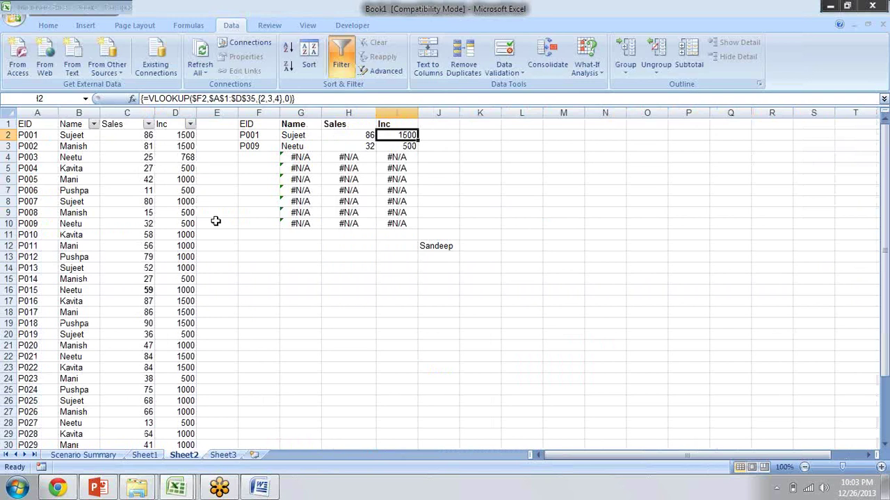
{"action": "key", "text": "Left"}
{"action": "key", "text": "Left"}
{"action": "key", "text": "F2"}
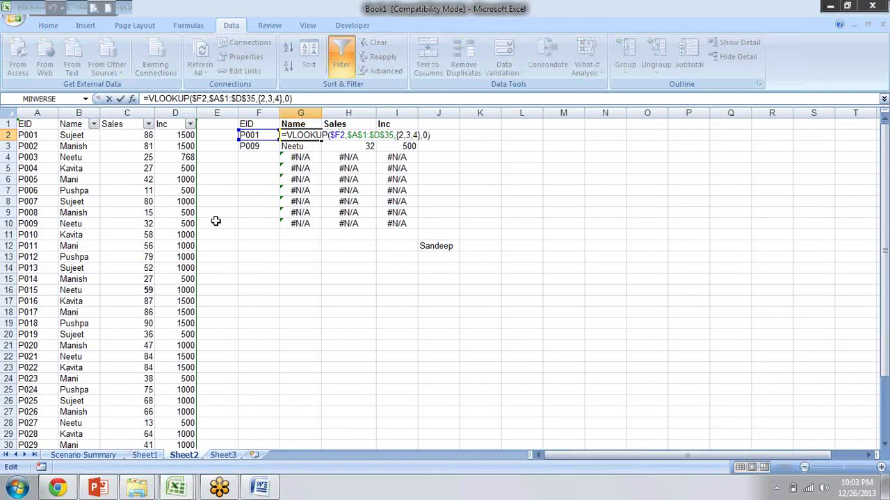
{"action": "left_click", "coordinate": [397, 135]}
{"action": "key", "text": "BackSpace"}
{"action": "type", "text": "co"}
{"action": "key", "text": "Down"}
{"action": "key", "text": "Tab"}
{"action": "key", "text": "Delete"}
{"action": "key", "text": "Delete"}
{"action": "key", "text": "Delete"}
{"action": "key", "text": "Delete"}
{"action": "key", "text": "Delete"}
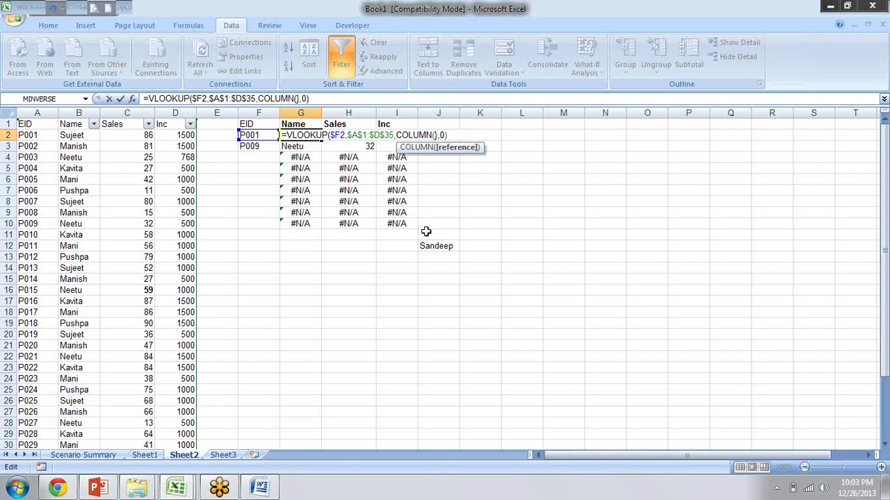
{"action": "type", "text": "2:"}
{"action": "type", "text": "4"}
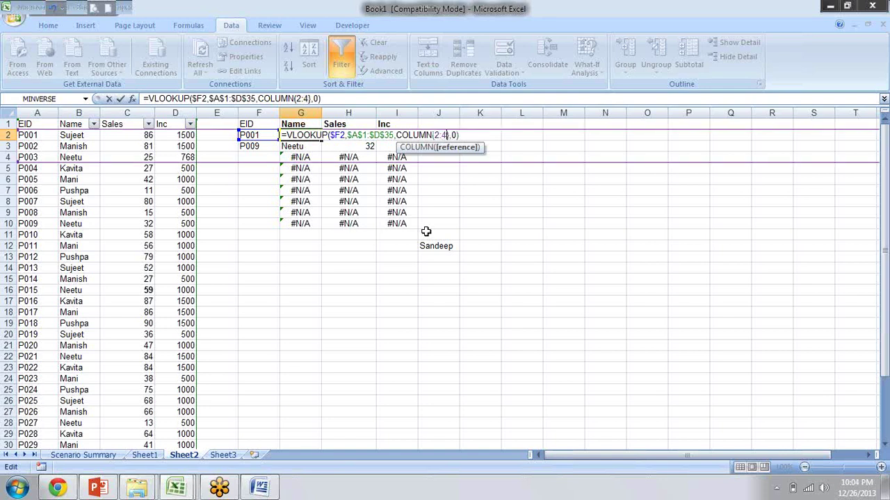
{"action": "type", "text": ")"}
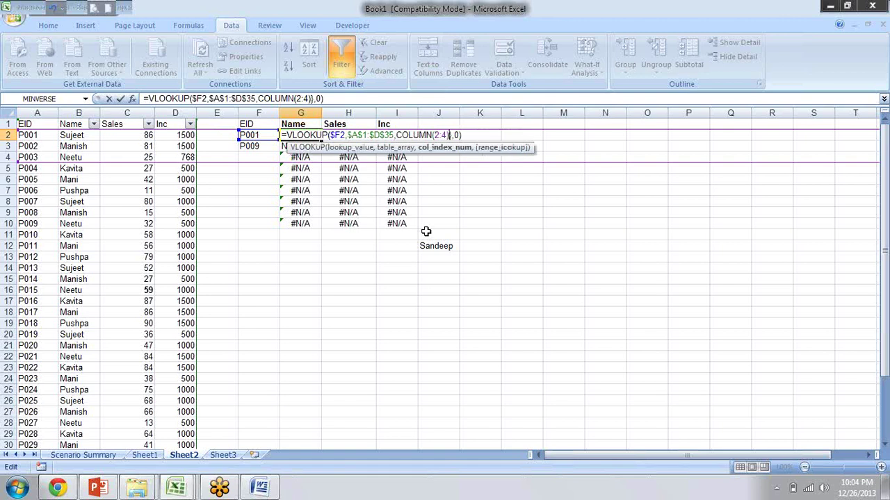
{"action": "key", "text": "BackSpace"}
{"action": "key", "text": "ctrl+shift+Return"}
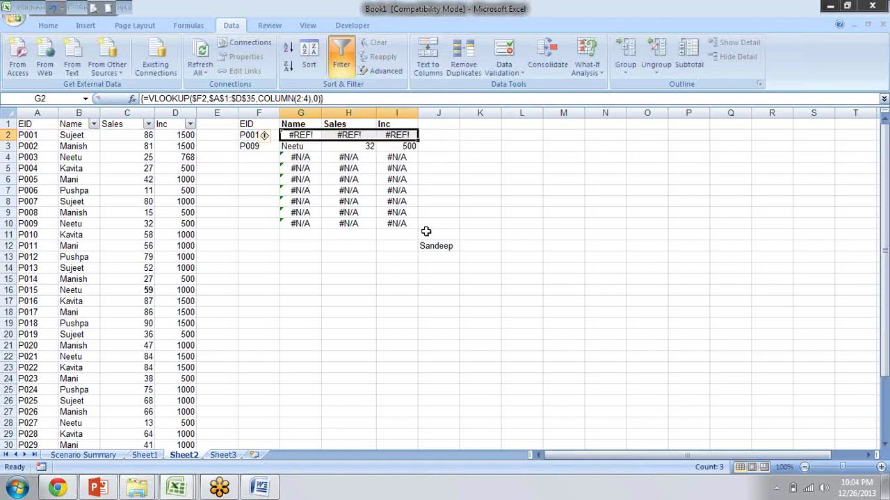
{"action": "key", "text": "shift+BackSpace"}
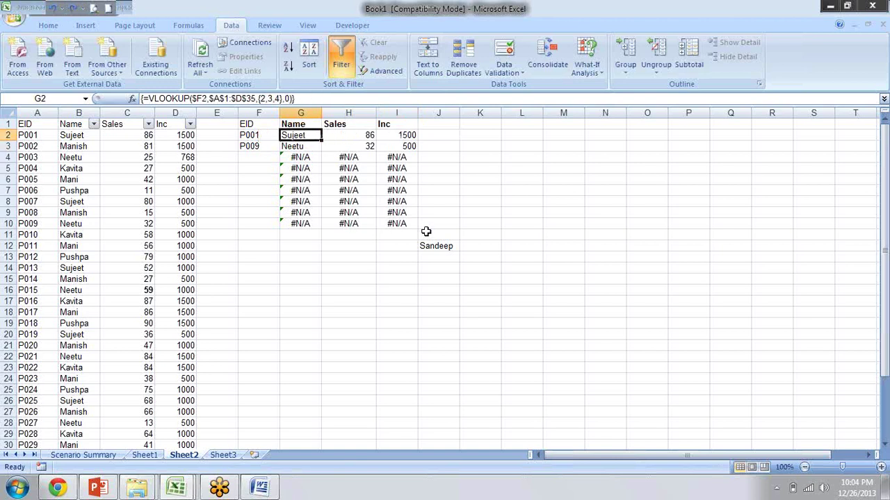
Replace the {2,3,4} column index in G2's lookup with ROW(1:3).
{"action": "key", "text": "F2"}
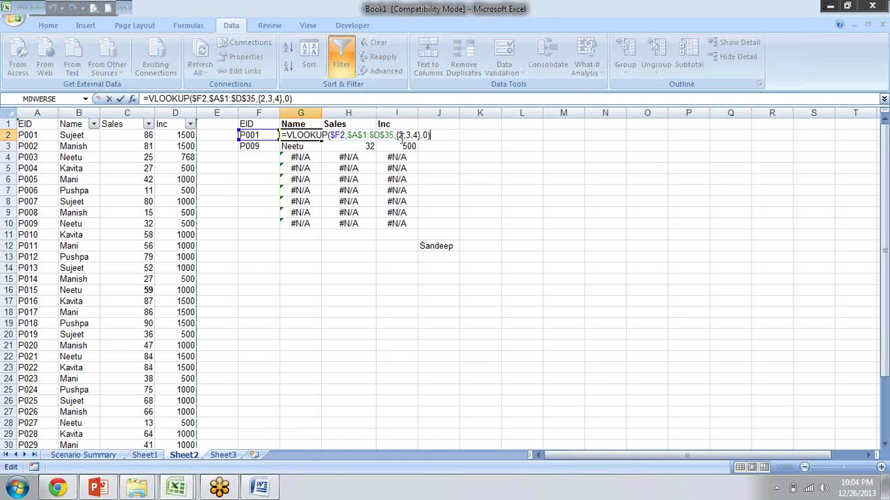
{"action": "left_click", "coordinate": [400, 136]}
{"action": "key", "text": "BackSpace"}
{"action": "type", "text": "row"}
{"action": "key", "text": "Tab"}
{"action": "key", "text": "Delete"}
{"action": "key", "text": "Delete"}
{"action": "key", "text": "Delete"}
{"action": "key", "text": "Delete"}
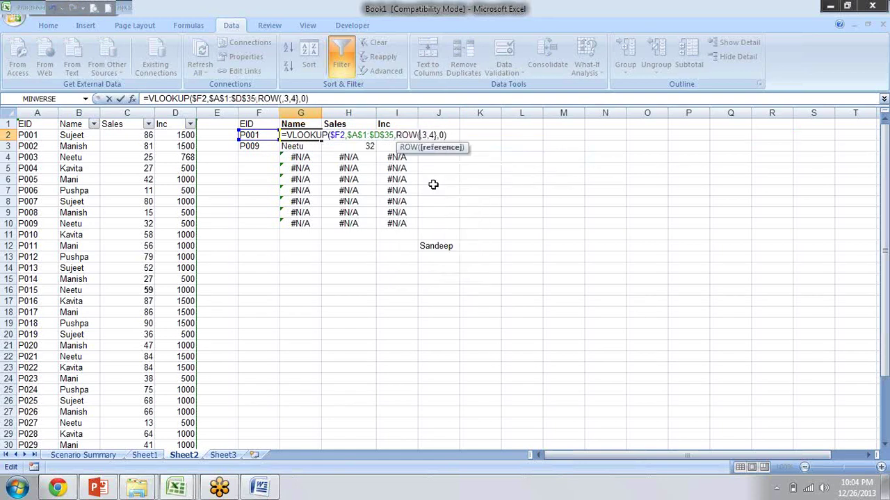
{"action": "key", "text": "Delete"}
{"action": "type", "text": "1"}
{"action": "type", "text": ":3"}
{"action": "type", "text": ")"}
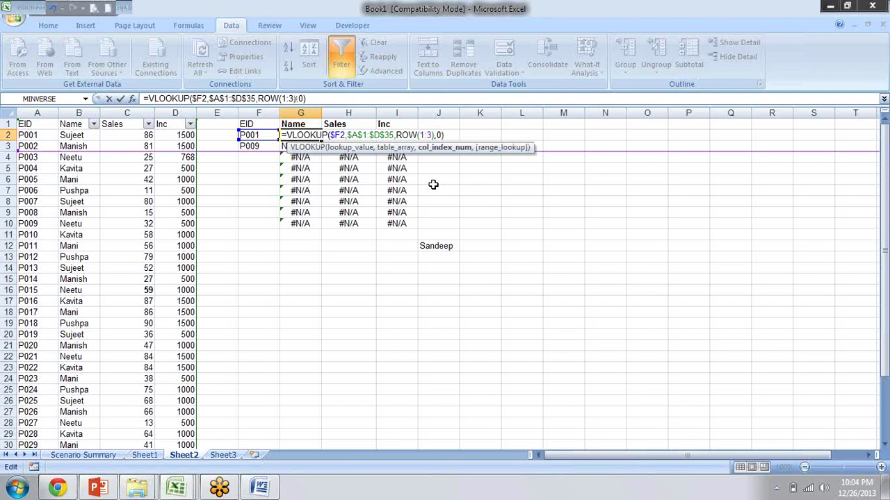
Change the index to COLUMN(1:4), array-enter across G2:I2 giving #REF!, then return to the form.
{"action": "key", "text": "Left"}
{"action": "key", "text": "Left"}
{"action": "key", "text": "Left"}
{"action": "key", "text": "Left"}
{"action": "key", "text": "Left"}
{"action": "key", "text": "BackSpace"}
{"action": "key", "text": "BackSpace"}
{"action": "key", "text": "BackSpace"}
{"action": "type", "text": "c"}
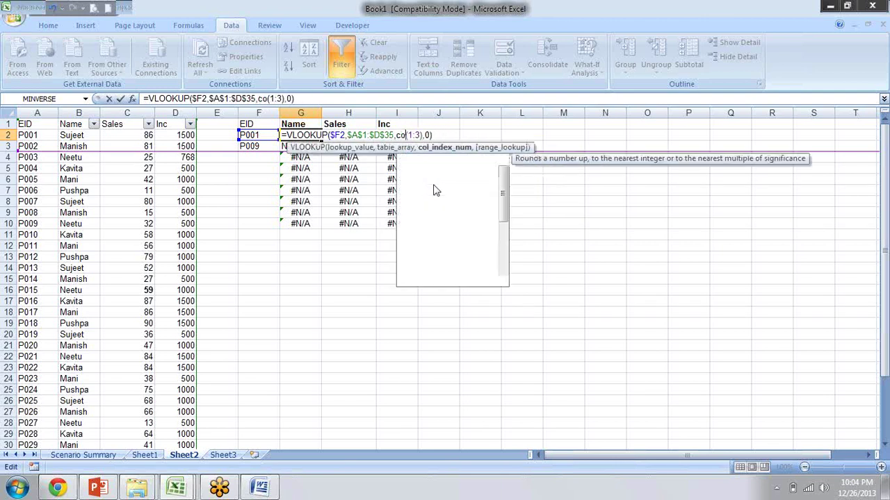
{"action": "type", "text": "ol"}
{"action": "key", "text": "Tab"}
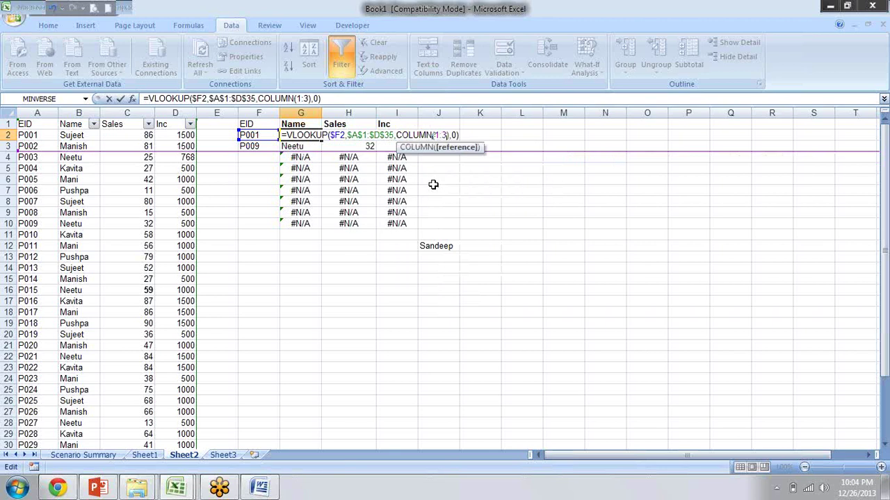
{"action": "key", "text": "Right"}
{"action": "key", "text": "Right"}
{"action": "key", "text": "Right"}
{"action": "key", "text": "Left"}
{"action": "key", "text": "BackSpace"}
{"action": "type", "text": "4"}
{"action": "key", "text": "ctrl+shift+Return"}
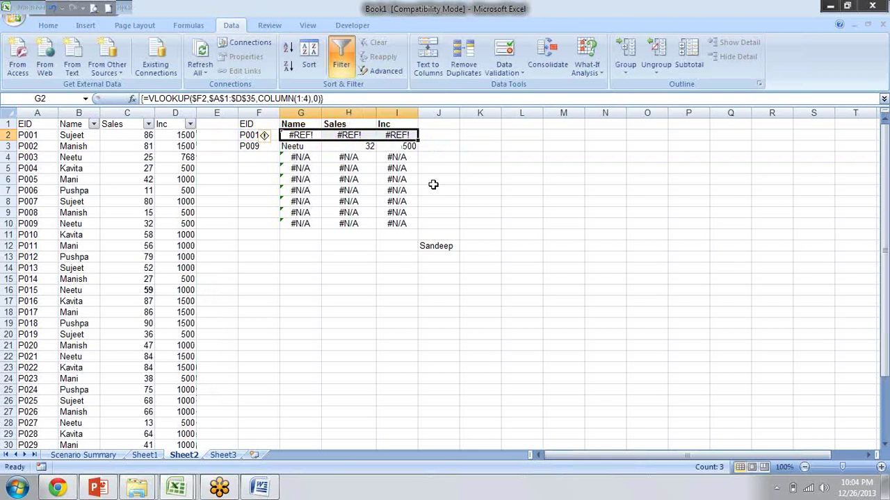
{"action": "key", "text": "ctrl+Tab"}
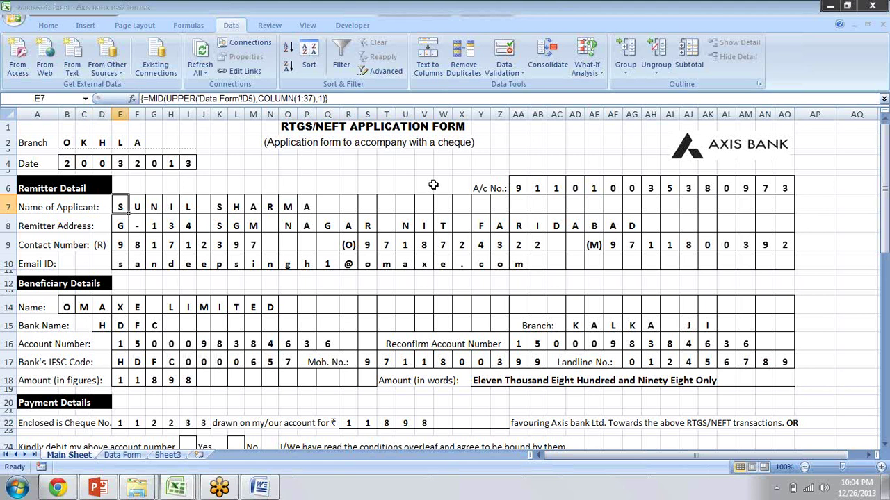
Inspect the MID text, start and length arguments in F7, then re-enter it as an array formula.
{"action": "key", "text": "shift+Right"}
{"action": "key", "text": "shift+Right"}
{"action": "key", "text": "shift+Right"}
{"action": "key", "text": "shift+Right"}
{"action": "key", "text": "shift+Right"}
{"action": "key", "text": "shift+Right"}
{"action": "key", "text": "shift+Right"}
{"action": "key", "text": "shift+Right"}
{"action": "key", "text": "shift+Right"}
{"action": "key", "text": "shift+Right"}
{"action": "key", "text": "shift+Right"}
{"action": "key", "text": "shift+Right"}
{"action": "key", "text": "shift+BackSpace"}
{"action": "key", "text": "Right"}
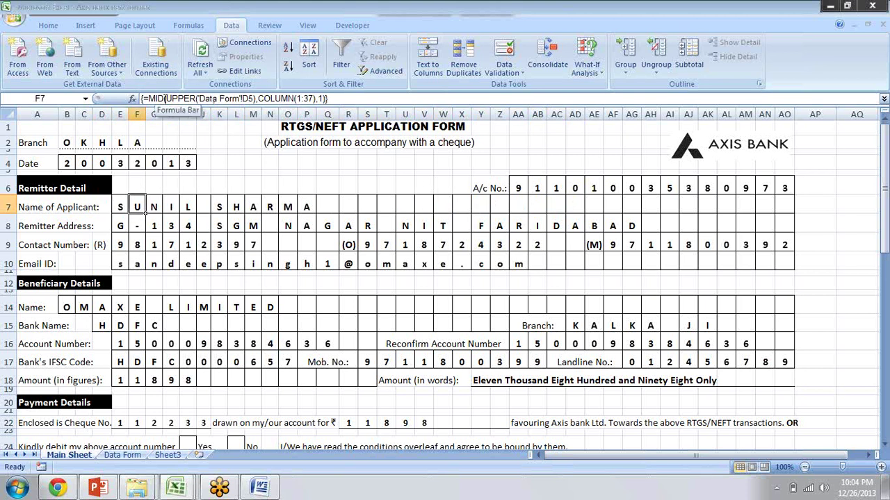
{"action": "left_click_drag", "start_coordinate": [165, 98], "coordinate": [256, 98]}
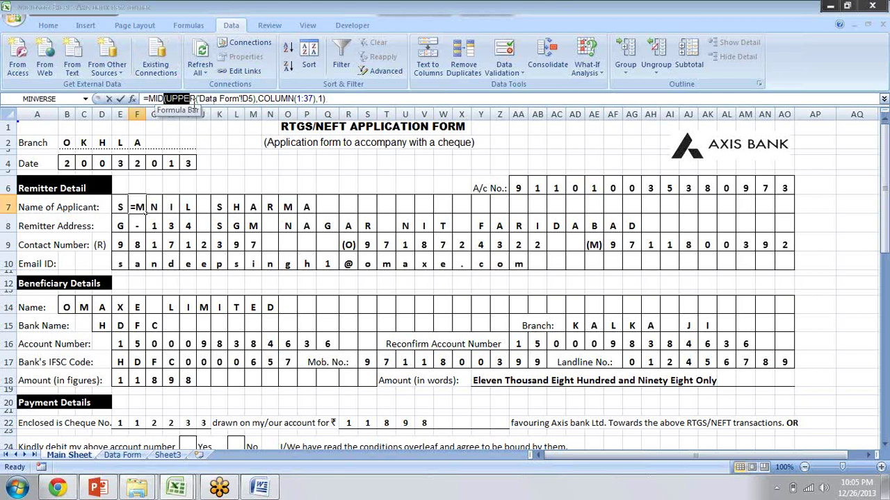
{"action": "left_click", "coordinate": [265, 98]}
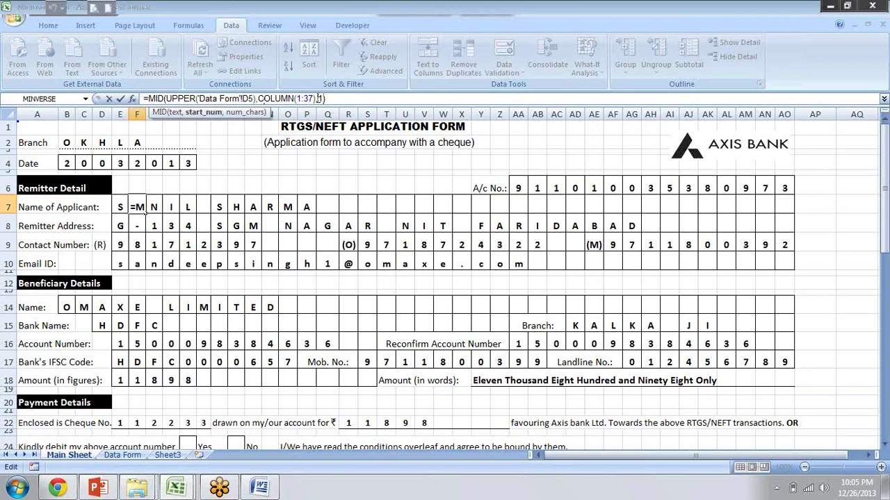
{"action": "left_click", "coordinate": [317, 98]}
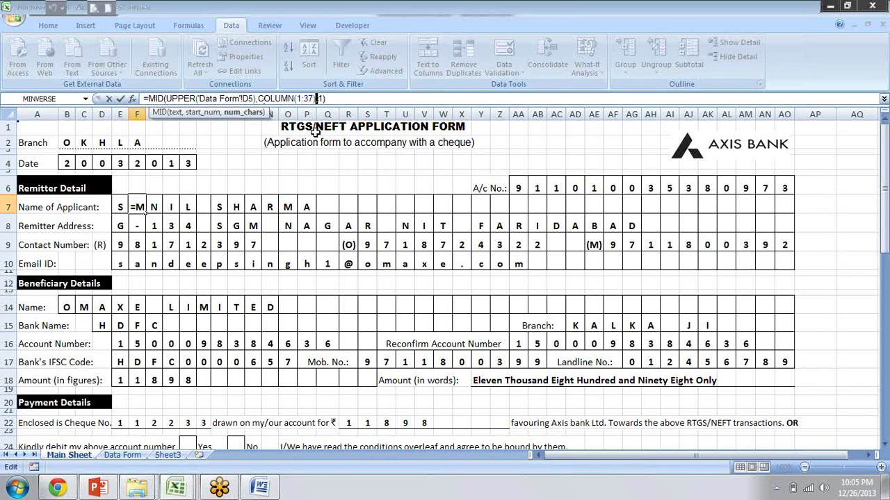
{"action": "key", "text": "ctrl+shift+Return"}
Select the name letters E7:Q7 and the E5:N7 block, then return to Book1.
{"action": "left_click", "coordinate": [120, 207]}
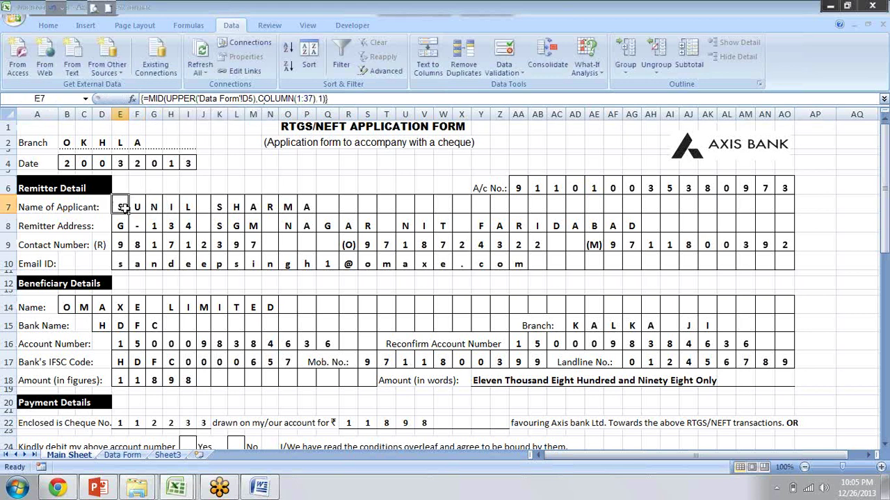
{"action": "left_click_drag", "start_coordinate": [120, 207], "coordinate": [321, 204]}
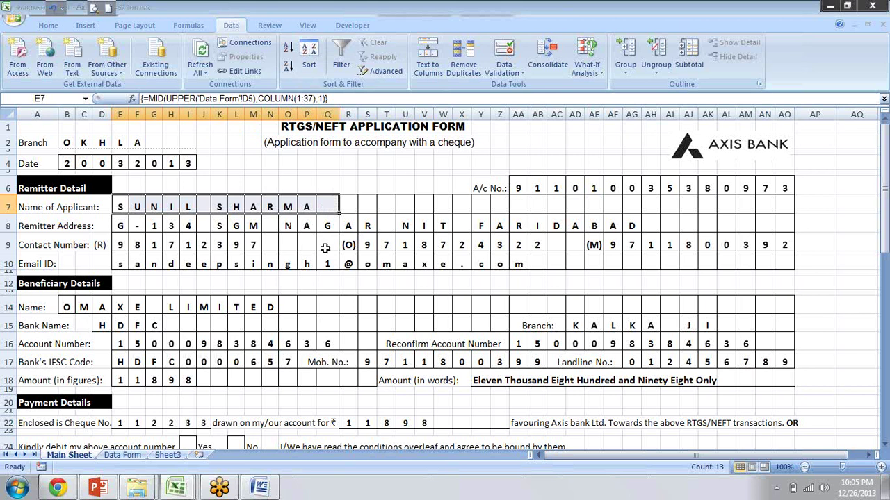
{"action": "mouse_move", "coordinate": [115, 205]}
{"action": "left_mouse_down"}
{"action": "mouse_move", "coordinate": [394, 159]}
{"action": "mouse_move", "coordinate": [784, 206]}
{"action": "left_mouse_up"}
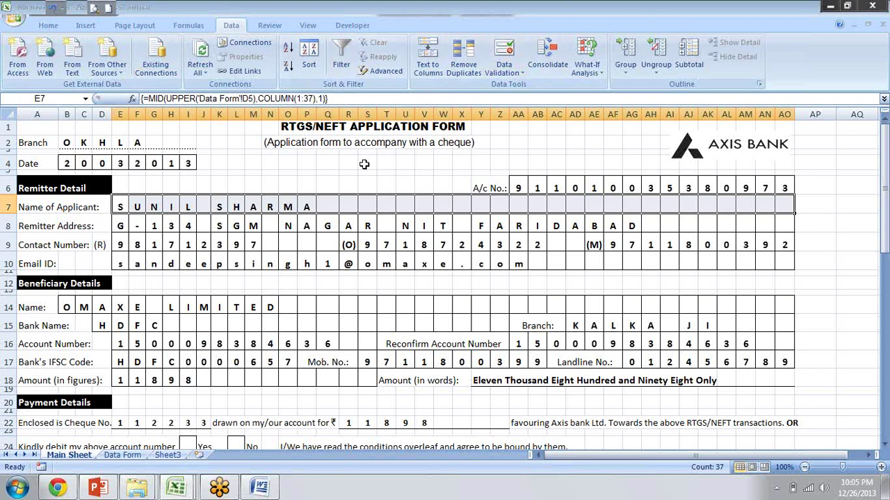
{"action": "key", "text": "ctrl+Tab"}
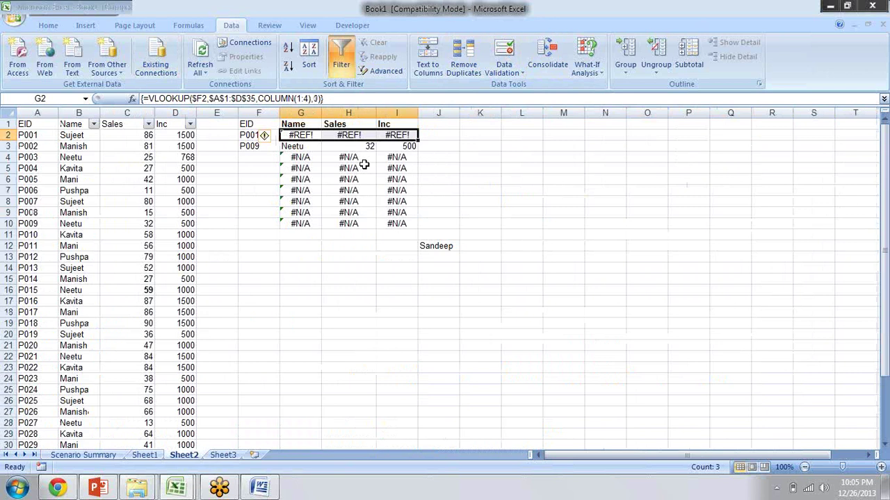
Compare Book1's G2 lookup with the name letters up to K7 in the RTGS/NEFT form.
{"action": "key", "text": "Down"}
{"action": "key", "text": "Up"}
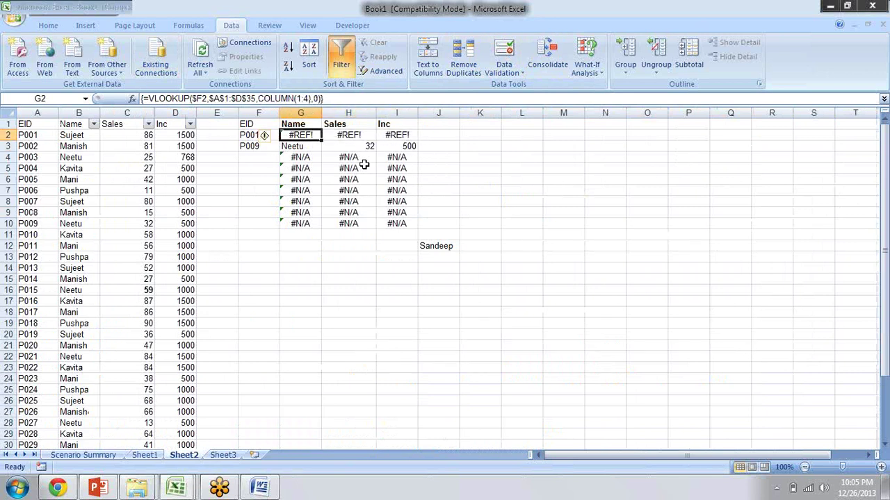
{"action": "key", "text": "alt+Tab"}
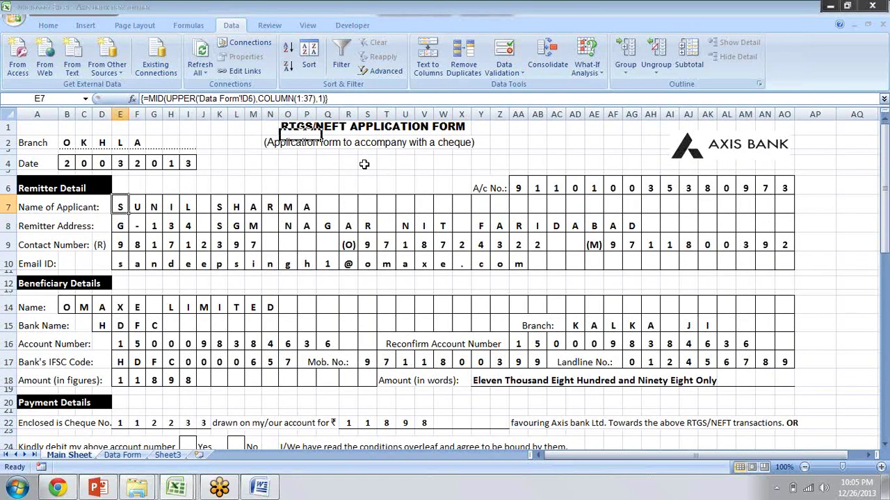
{"action": "key", "text": "Right"}
{"action": "key", "text": "Right"}
{"action": "key", "text": "Right"}
{"action": "key", "text": "Right"}
{"action": "key", "text": "Right"}
{"action": "key", "text": "Right"}
{"action": "key", "text": "Right"}
{"action": "key", "text": "Right"}
{"action": "key", "text": "Right"}
{"action": "key", "text": "Right"}
{"action": "key", "text": "Right"}
{"action": "key", "text": "ctrl+Tab"}
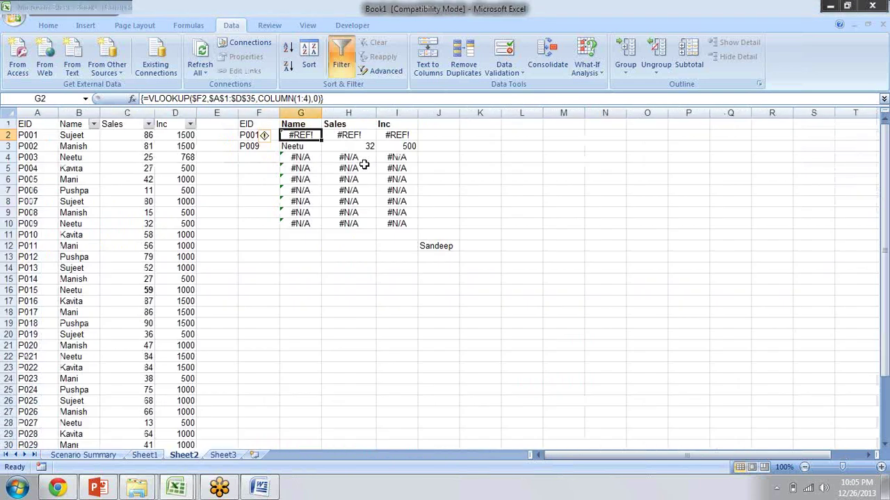
{"action": "key", "text": "Down"}
{"action": "key", "text": "Up"}
Undo to restore the {2,3,4} lookup and review P001's name, 86 and 1500 in G2:I2.
{"action": "key", "text": "ctrl+z"}
{"action": "key", "text": "Right"}
{"action": "key", "text": "Right"}
{"action": "key", "text": "Right"}
{"action": "key", "text": "Left"}
{"action": "key", "text": "Left"}
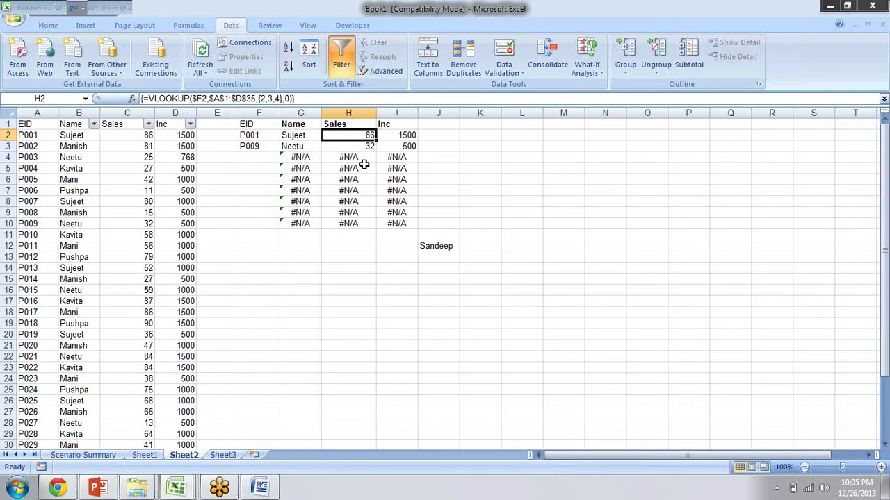
{"action": "key", "text": "Left"}
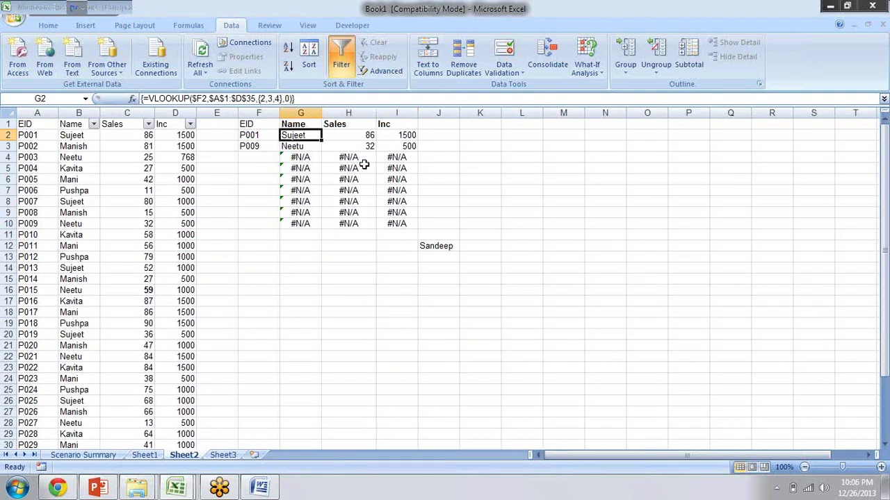
{"action": "key", "text": "Right"}
{"action": "key", "text": "Right"}
{"action": "key", "text": "Left"}
{"action": "key", "text": "Left"}
{"action": "key", "text": "Right"}
{"action": "key", "text": "Left"}
{"action": "key", "text": "shift+Right"}
{"action": "key", "text": "shift+Right"}
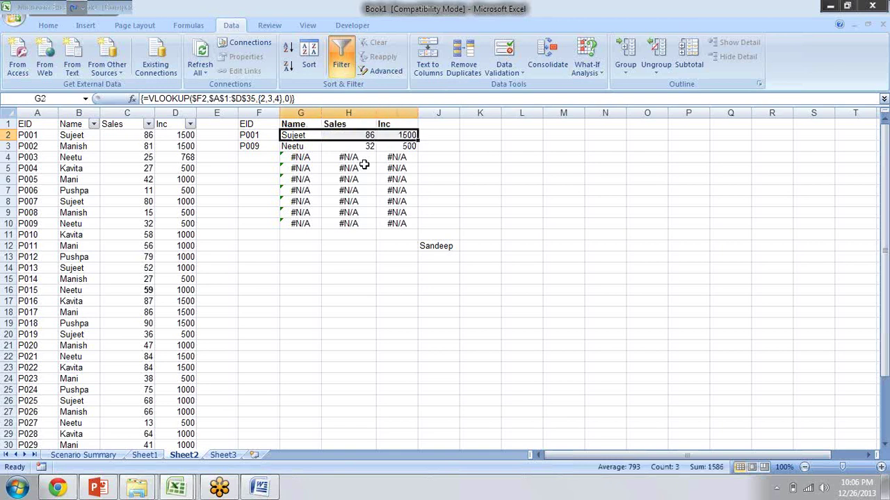
{"action": "key", "text": "Down"}
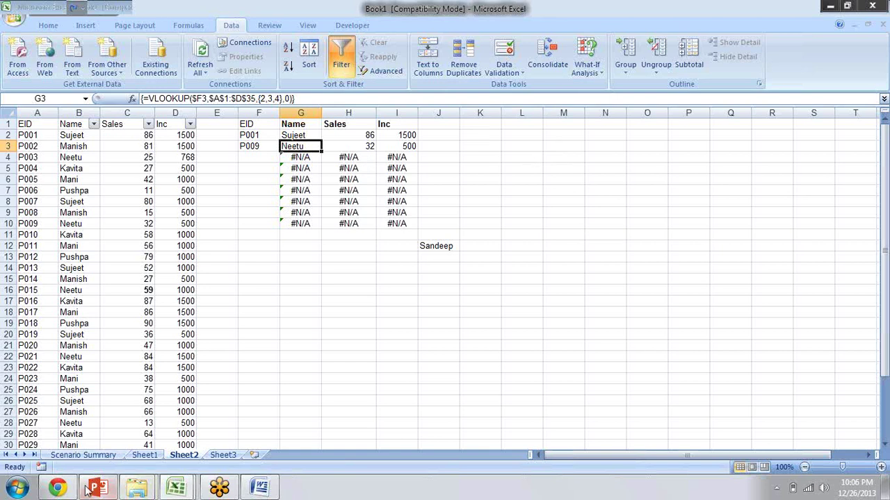
Bring Chrome forward, scroll the DPRODUCT article, and go back to the functions list.
{"action": "left_click", "coordinate": [57, 488]}
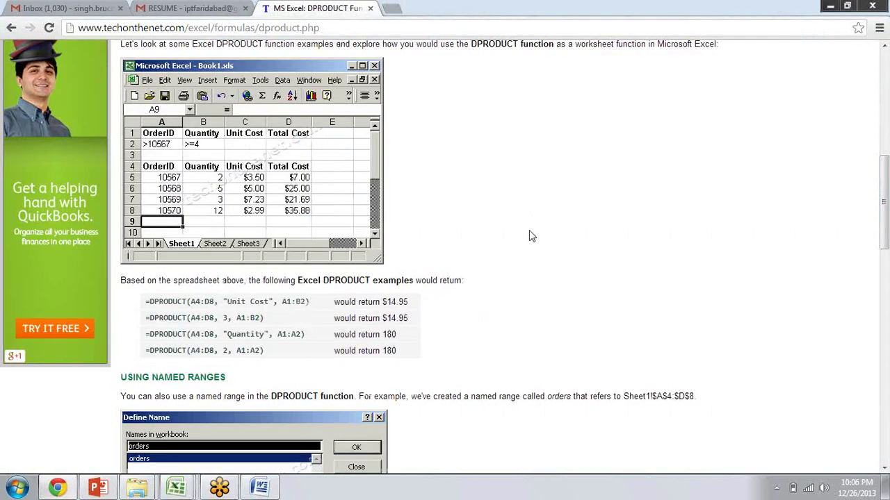
{"action": "scroll", "coordinate": [529, 236], "scroll_direction": "down", "scroll_amount": 2}
{"action": "scroll", "coordinate": [529, 236], "scroll_direction": "down", "scroll_amount": 5}
{"action": "scroll", "coordinate": [529, 236], "scroll_direction": "down", "scroll_amount": 5}
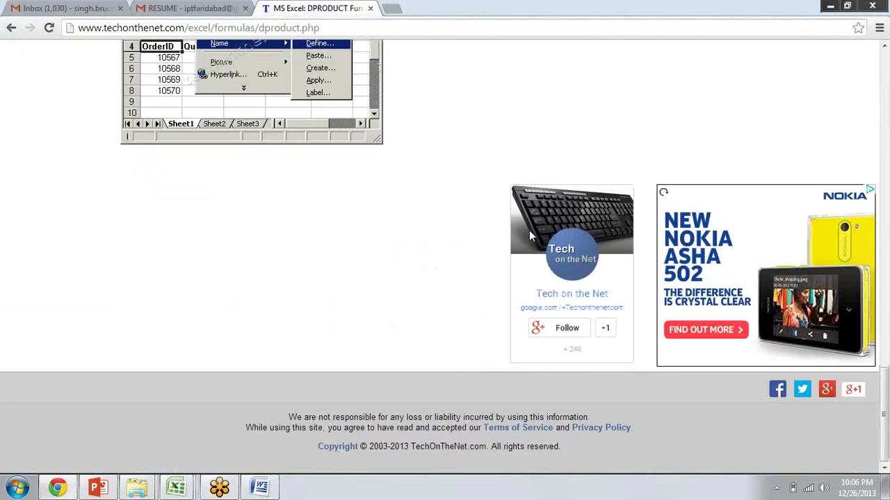
{"action": "scroll", "coordinate": [529, 236], "scroll_direction": "up", "scroll_amount": 1}
{"action": "key", "text": "alt+Left"}
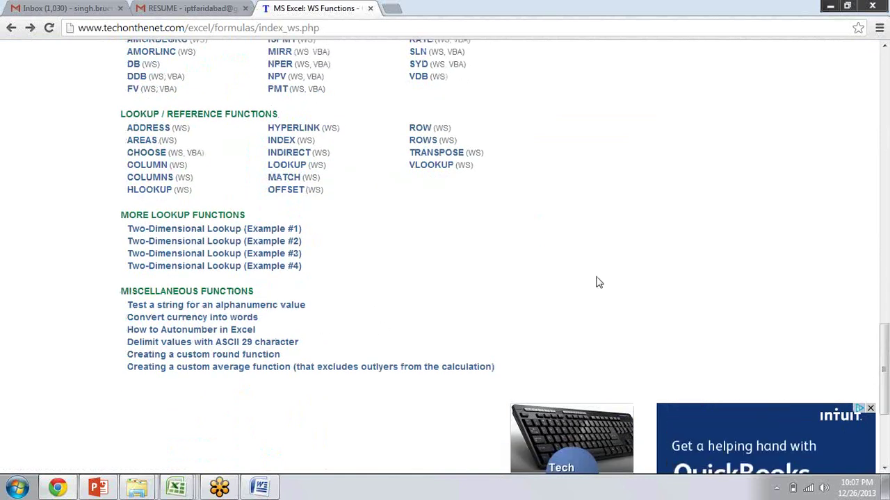
Scroll to the top of the functions-by-category page and open the MS Excel section.
{"action": "scroll", "coordinate": [596, 282], "scroll_direction": "up", "scroll_amount": 1}
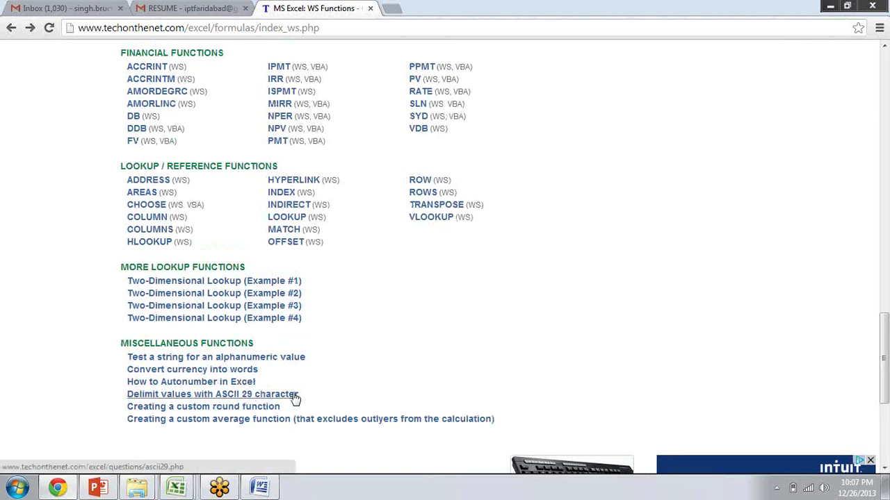
{"action": "scroll", "coordinate": [433, 363], "scroll_direction": "up", "scroll_amount": 1}
{"action": "scroll", "coordinate": [432, 362], "scroll_direction": "up", "scroll_amount": 3}
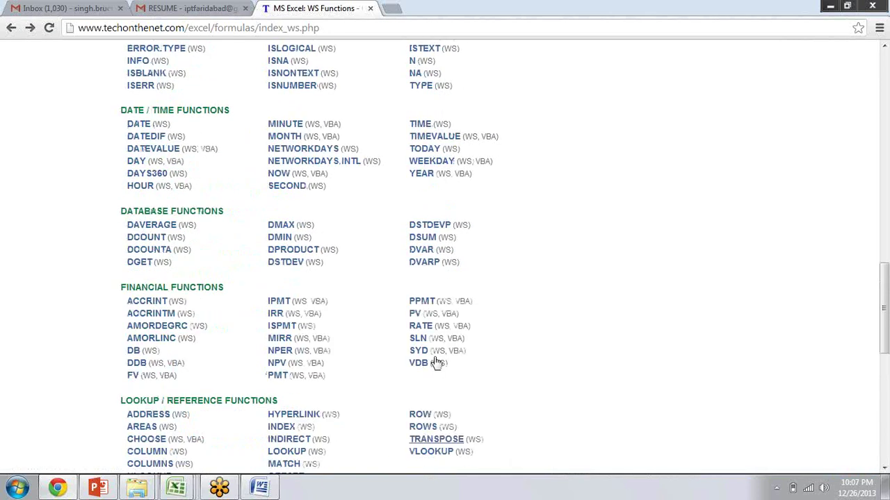
{"action": "scroll", "coordinate": [433, 363], "scroll_direction": "up", "scroll_amount": 8}
{"action": "scroll", "coordinate": [435, 363], "scroll_direction": "up", "scroll_amount": 1}
{"action": "scroll", "coordinate": [435, 363], "scroll_direction": "up", "scroll_amount": 9}
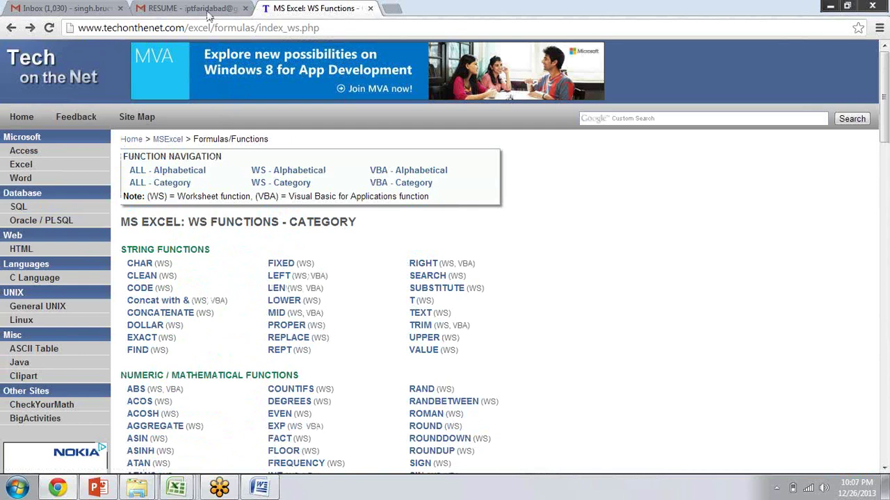
{"action": "left_click", "coordinate": [21, 165]}
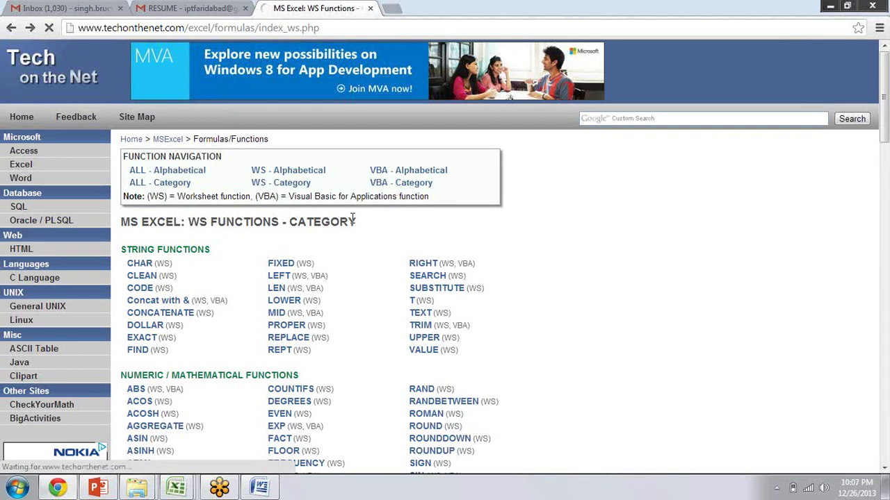
Scroll down the MS Excel section and open the Array Formulas page.
{"action": "scroll", "coordinate": [366, 231], "scroll_direction": "down", "scroll_amount": 1}
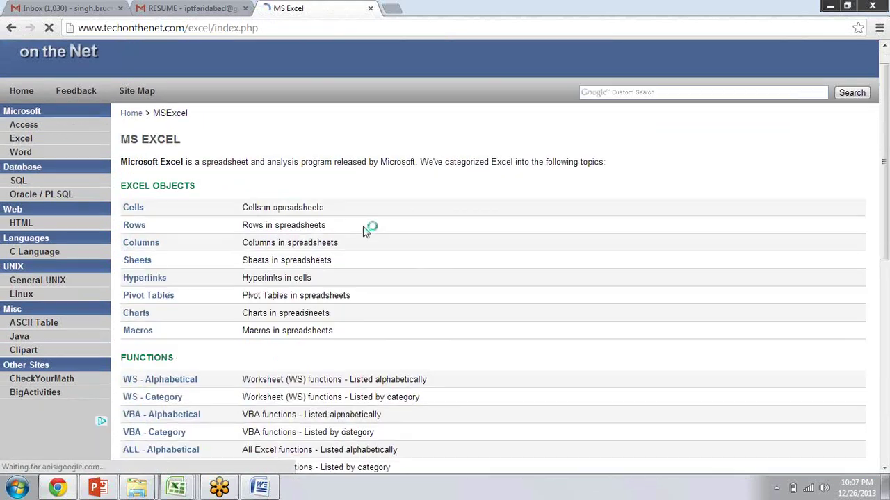
{"action": "scroll", "coordinate": [366, 232], "scroll_direction": "down", "scroll_amount": 2}
{"action": "scroll", "coordinate": [366, 232], "scroll_direction": "down", "scroll_amount": 2}
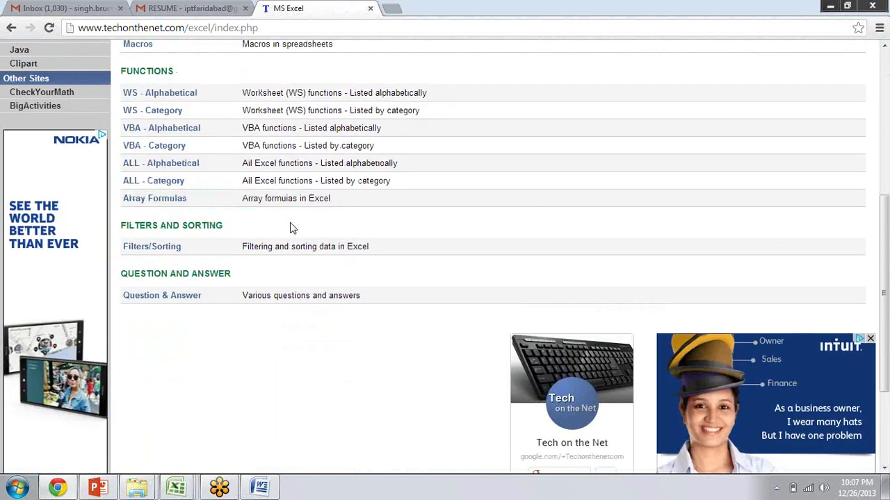
{"action": "left_click", "coordinate": [163, 202]}
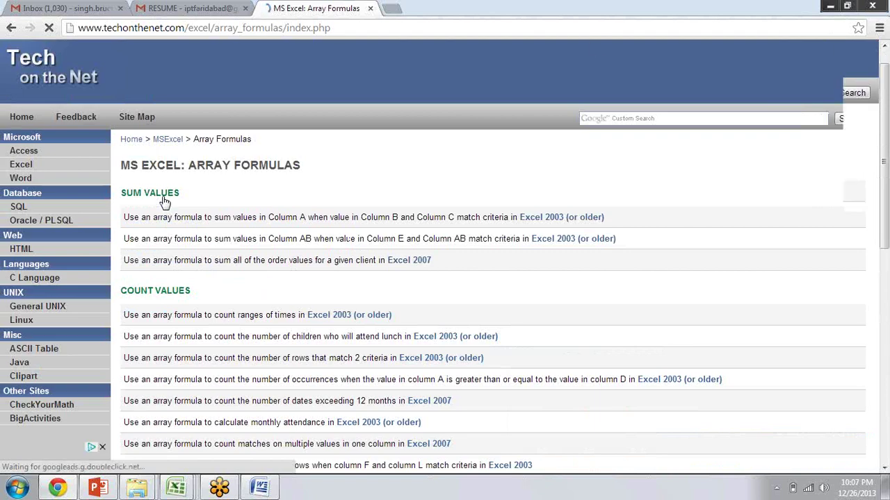
Browse the sum, count and average examples and open the two-criteria sum example.
{"action": "scroll", "coordinate": [163, 201], "scroll_direction": "down", "scroll_amount": 1}
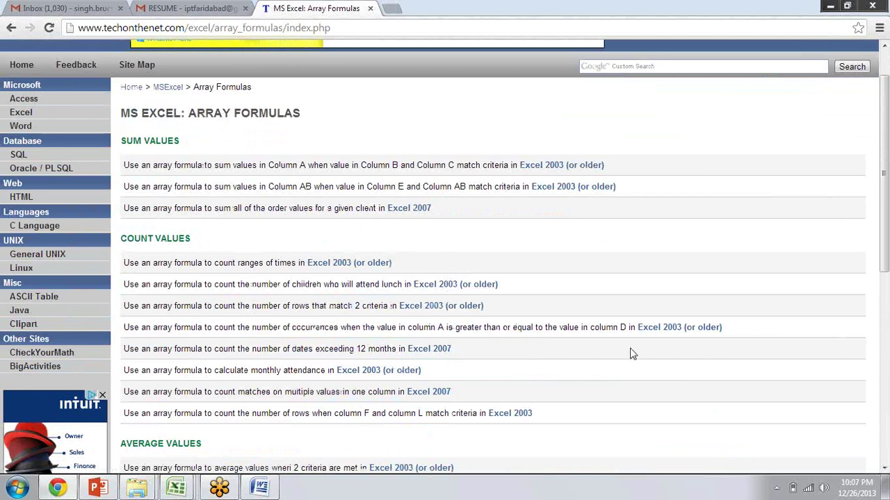
{"action": "scroll", "coordinate": [632, 354], "scroll_direction": "down", "scroll_amount": 1}
{"action": "scroll", "coordinate": [632, 354], "scroll_direction": "down", "scroll_amount": 1}
{"action": "scroll", "coordinate": [631, 353], "scroll_direction": "up", "scroll_amount": 1}
{"action": "scroll", "coordinate": [629, 351], "scroll_direction": "up", "scroll_amount": 2}
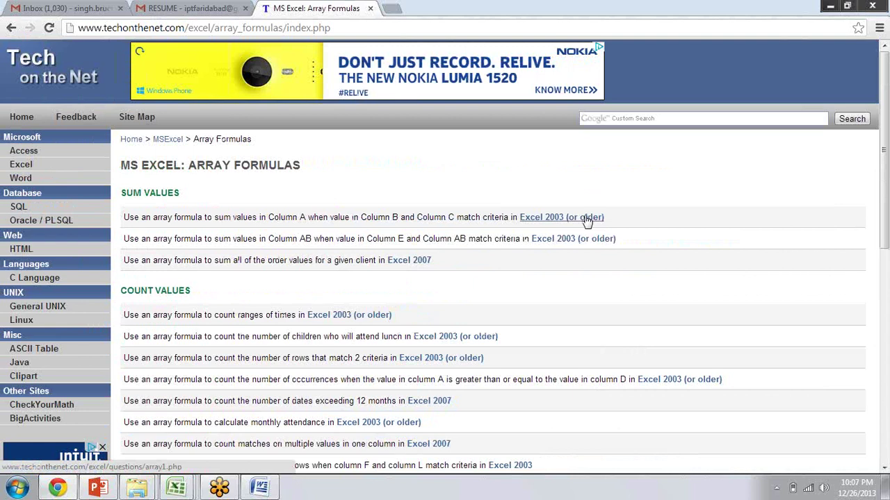
{"action": "left_click", "coordinate": [586, 218]}
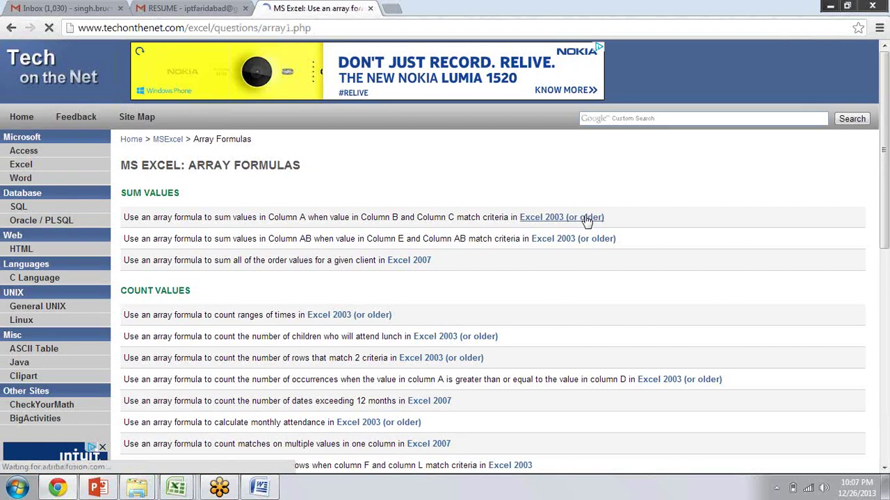
Scroll to the SUM array formula in A7 and highlight its A1:A5 range.
{"action": "scroll", "coordinate": [586, 221], "scroll_direction": "down", "scroll_amount": 1}
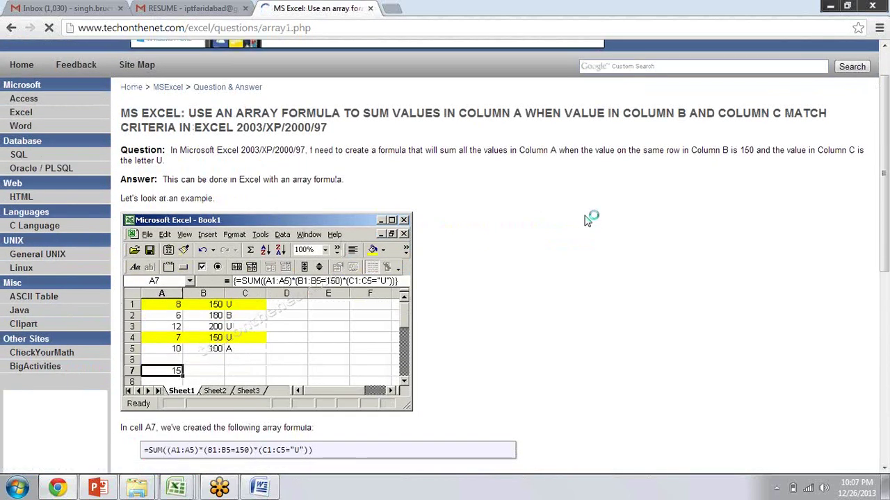
{"action": "scroll", "coordinate": [587, 220], "scroll_direction": "down", "scroll_amount": 1}
{"action": "scroll", "coordinate": [588, 220], "scroll_direction": "down", "scroll_amount": 3}
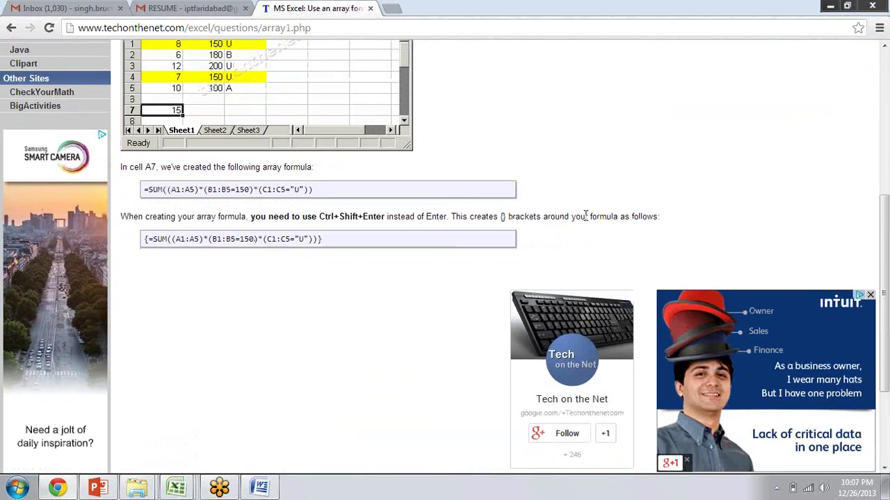
{"action": "scroll", "coordinate": [586, 218], "scroll_direction": "up", "scroll_amount": 1}
{"action": "scroll", "coordinate": [588, 220], "scroll_direction": "up", "scroll_amount": 3}
{"action": "scroll", "coordinate": [587, 220], "scroll_direction": "down", "scroll_amount": 2}
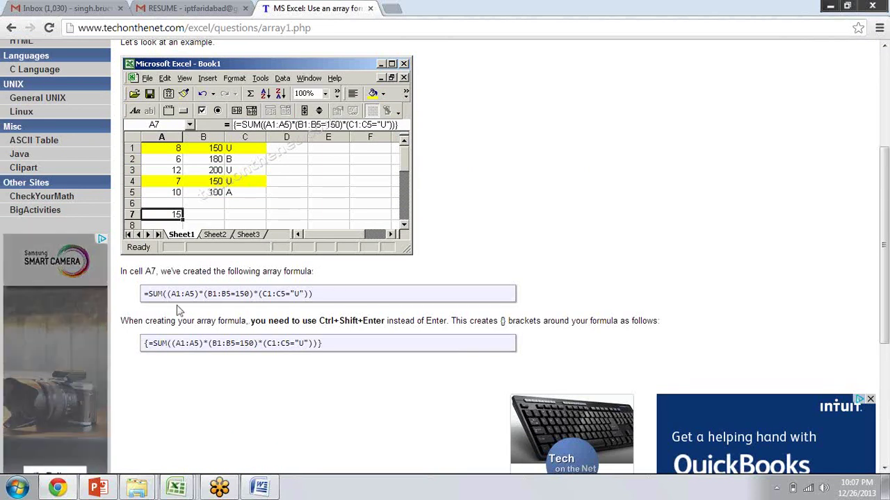
{"action": "left_click_drag", "start_coordinate": [172, 294], "coordinate": [189, 296]}
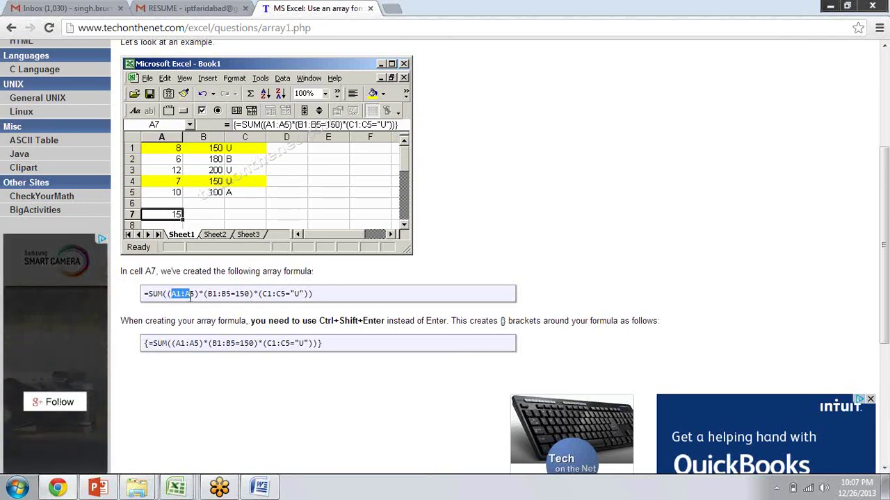
{"action": "left_click", "coordinate": [210, 292]}
Highlight the B1:B5 range, the 150 criterion, and the B1:B5=150 condition in the formula.
{"action": "left_click_drag", "start_coordinate": [221, 296], "coordinate": [225, 296]}
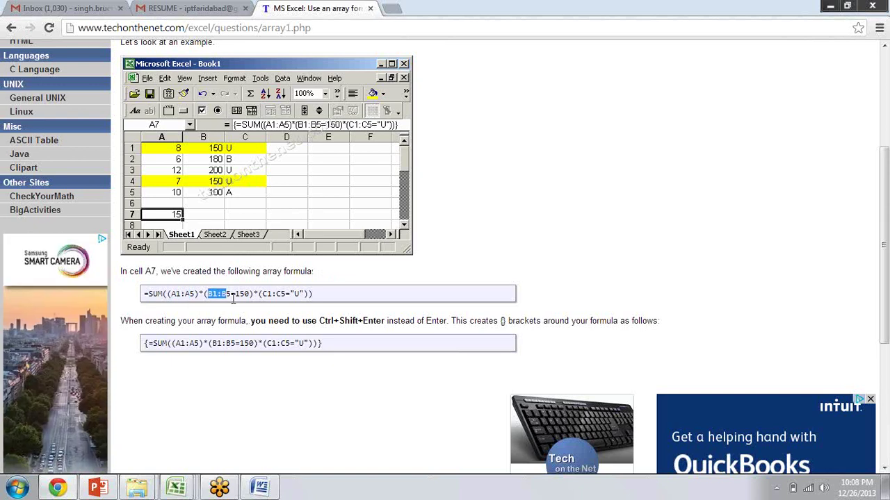
{"action": "left_click_drag", "start_coordinate": [240, 294], "coordinate": [248, 294]}
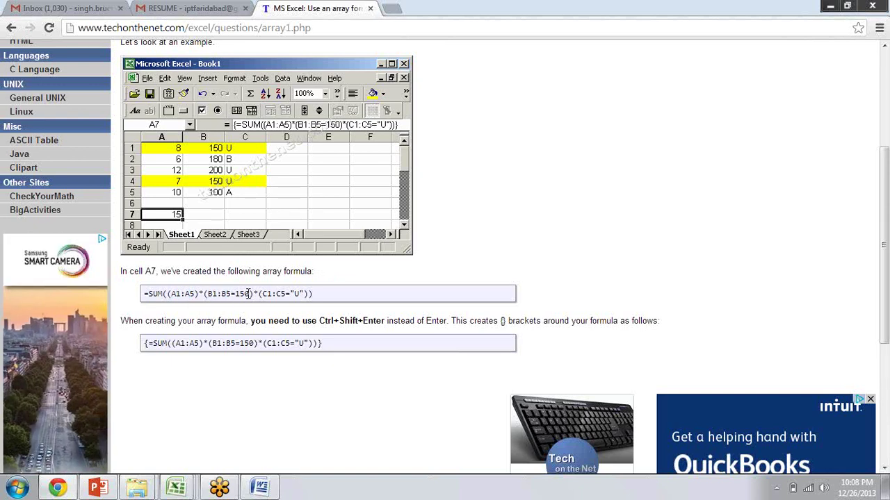
{"action": "double_click", "coordinate": [242, 294]}
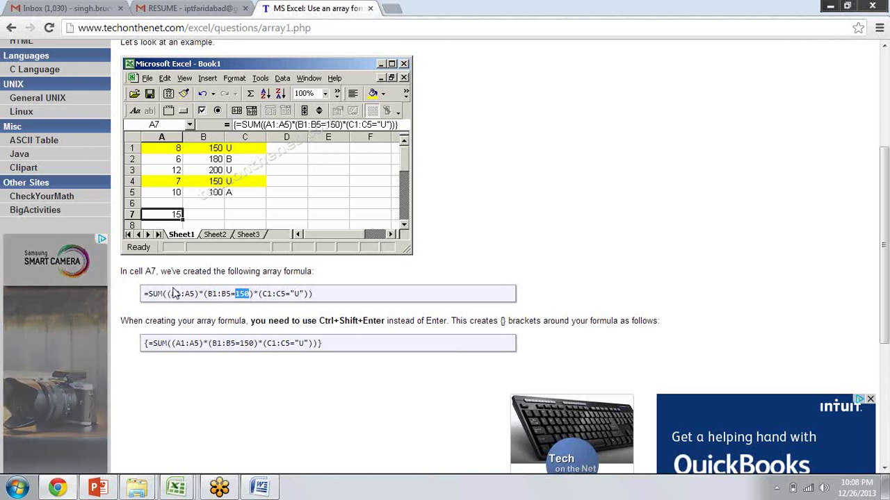
{"action": "left_click_drag", "start_coordinate": [171, 293], "coordinate": [234, 294]}
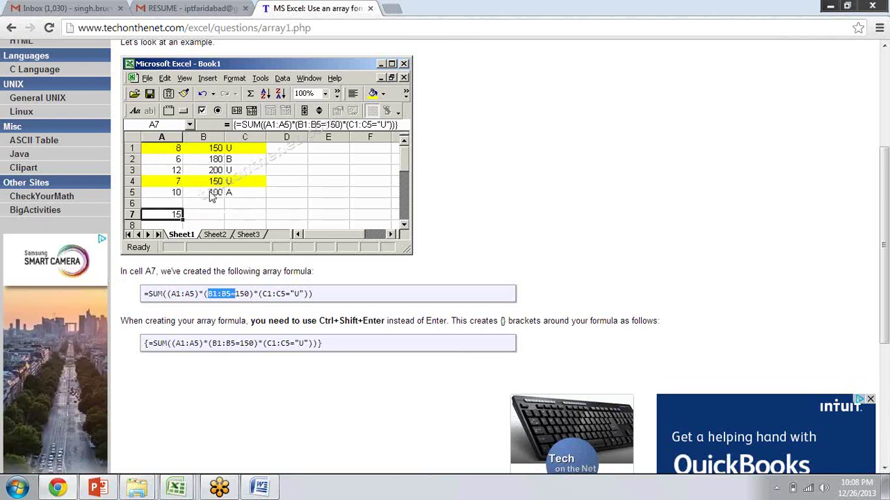
{"action": "left_click", "coordinate": [251, 297]}
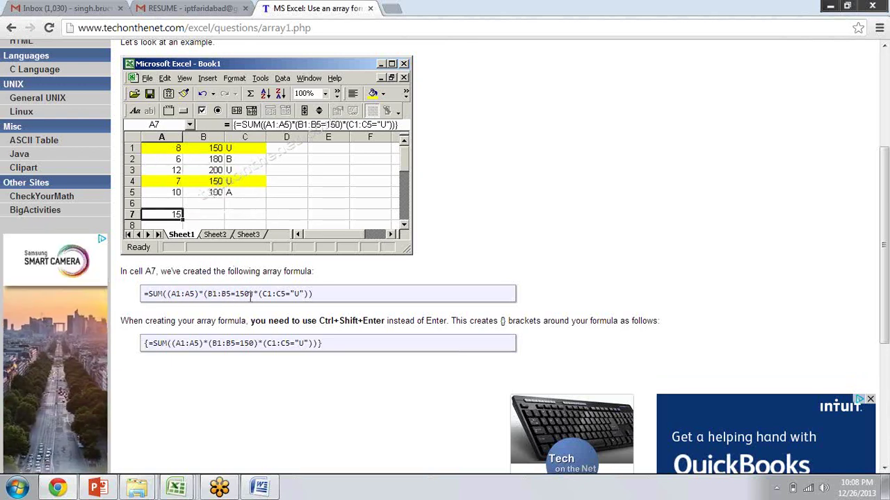
{"action": "left_click_drag", "start_coordinate": [251, 294], "coordinate": [213, 296]}
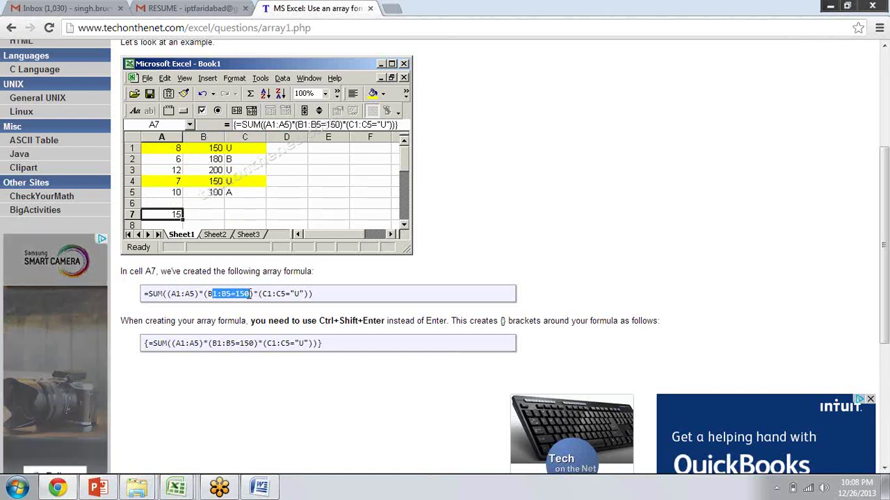
{"action": "left_click", "coordinate": [259, 293]}
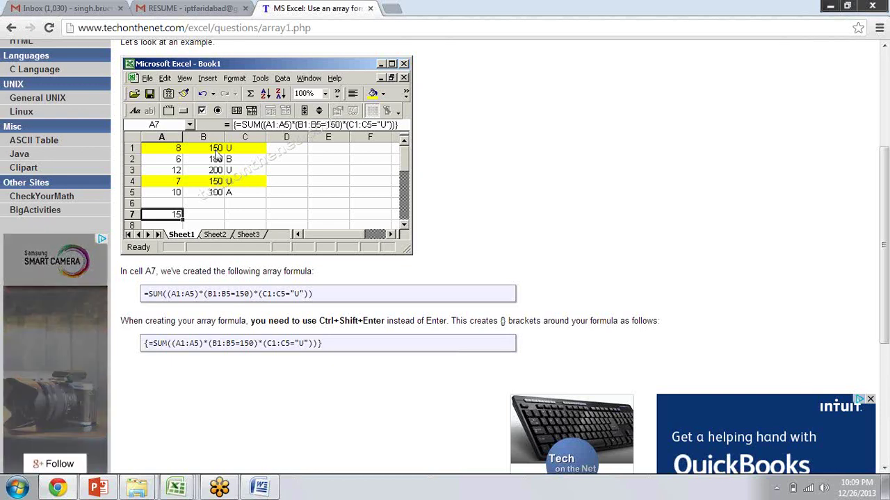
{"action": "left_click_drag", "start_coordinate": [169, 169], "coordinate": [208, 167]}
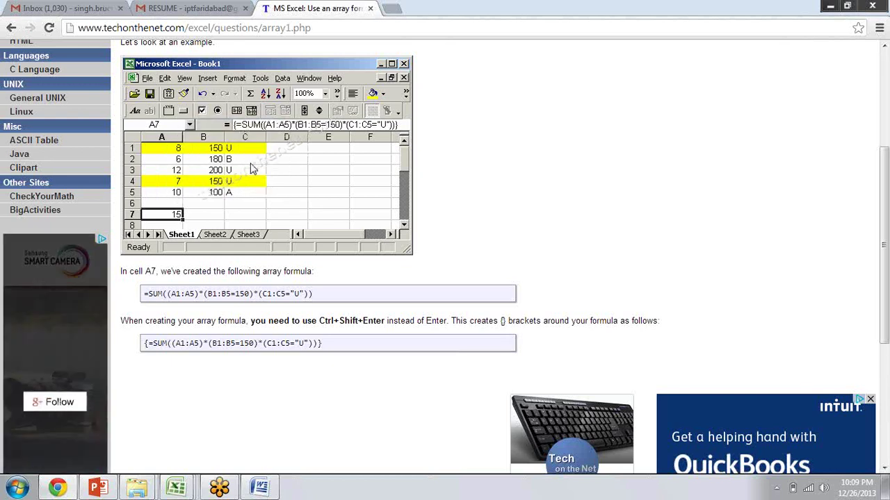